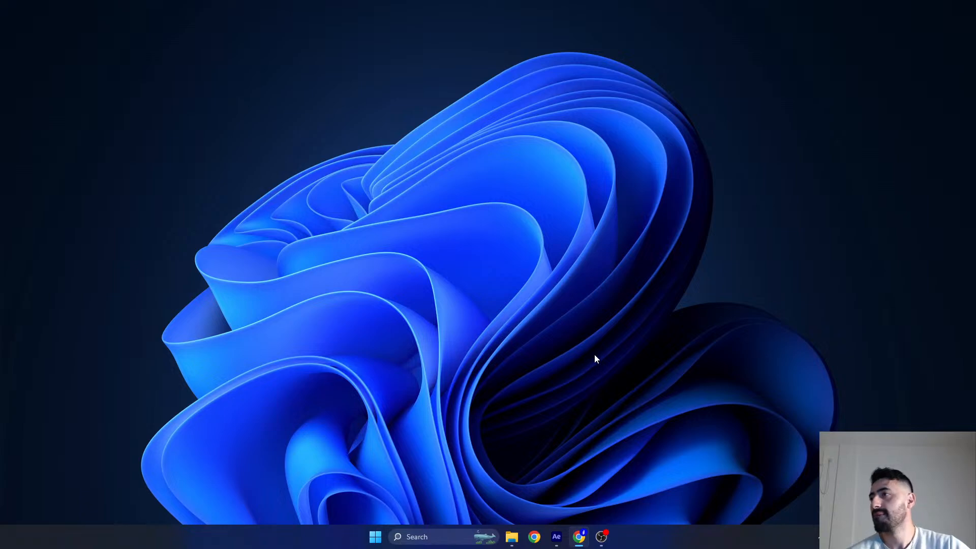
- Switch to After Effects and close the Text Comp, Thumbnail, Thumbnail 2 and Render Queue timelines, keeping only Main Animation open
click(555, 537)
mouse_move(505, 542)
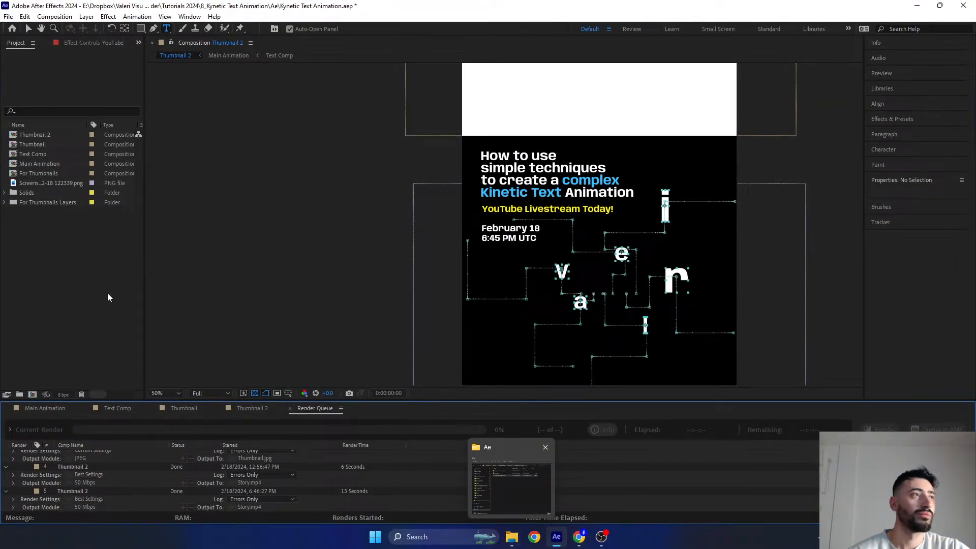
click(88, 409)
click(85, 407)
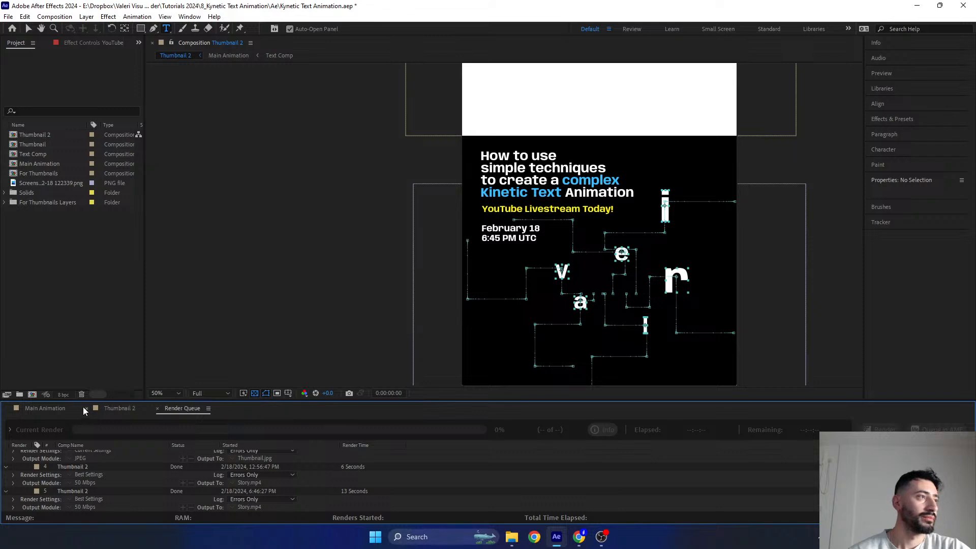
click(84, 408)
click(84, 408)
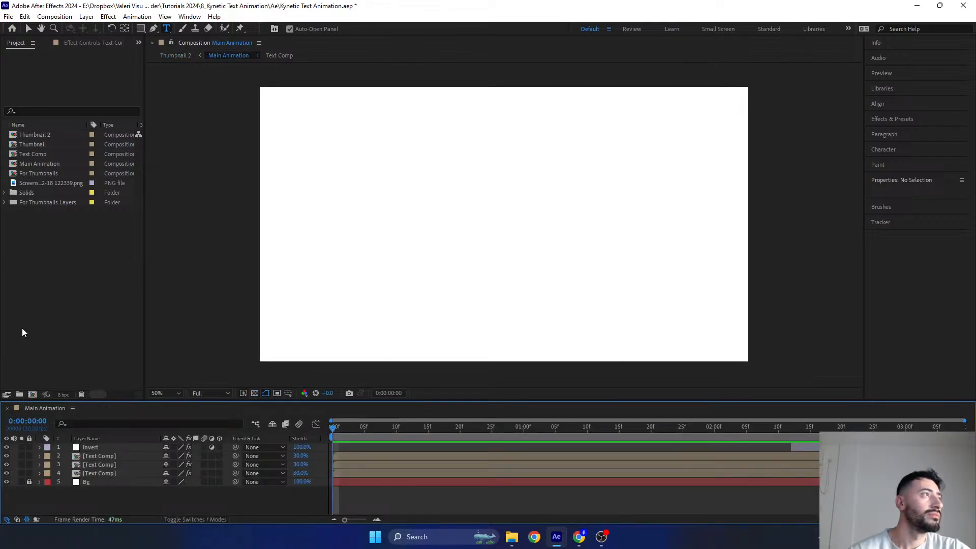
- Create a new project folder and name it Precomps
click(19, 396)
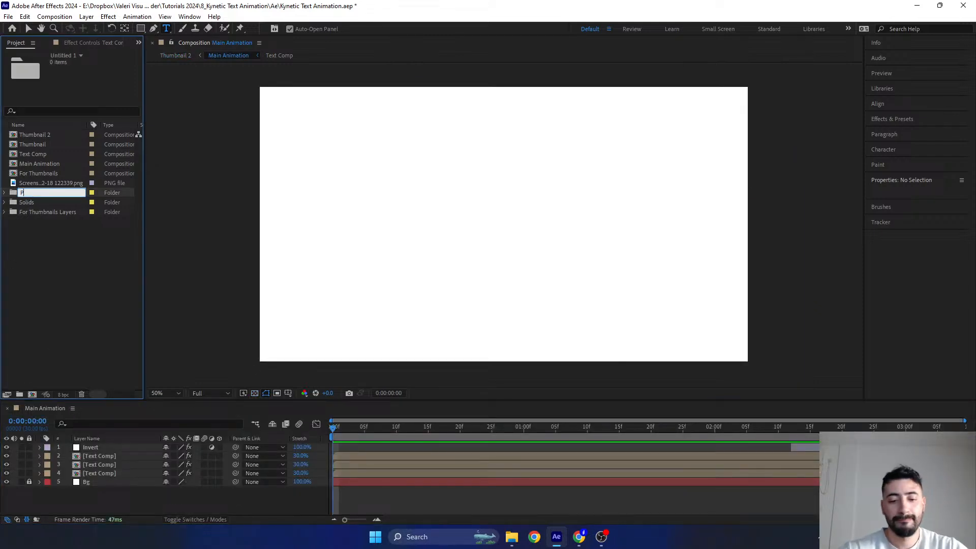
text(Precomps)
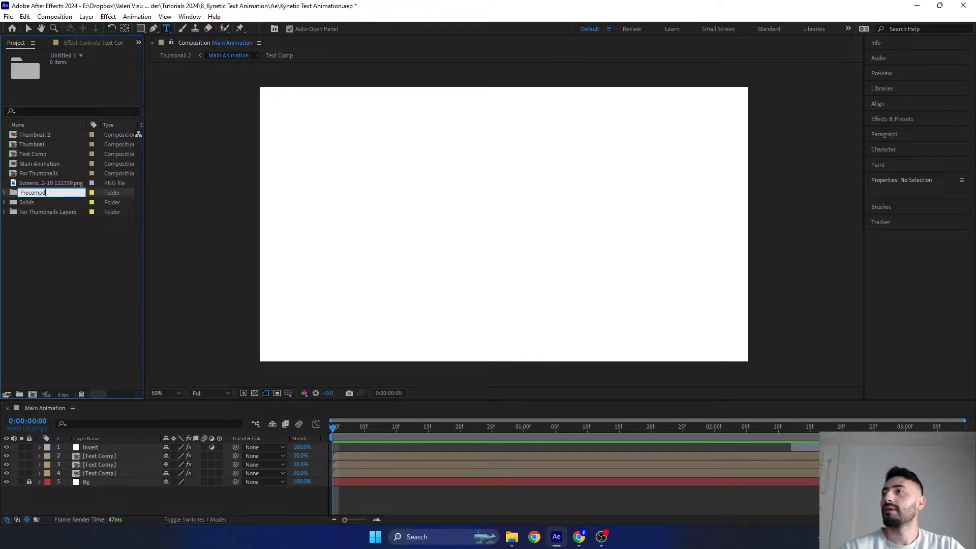
key(Return)
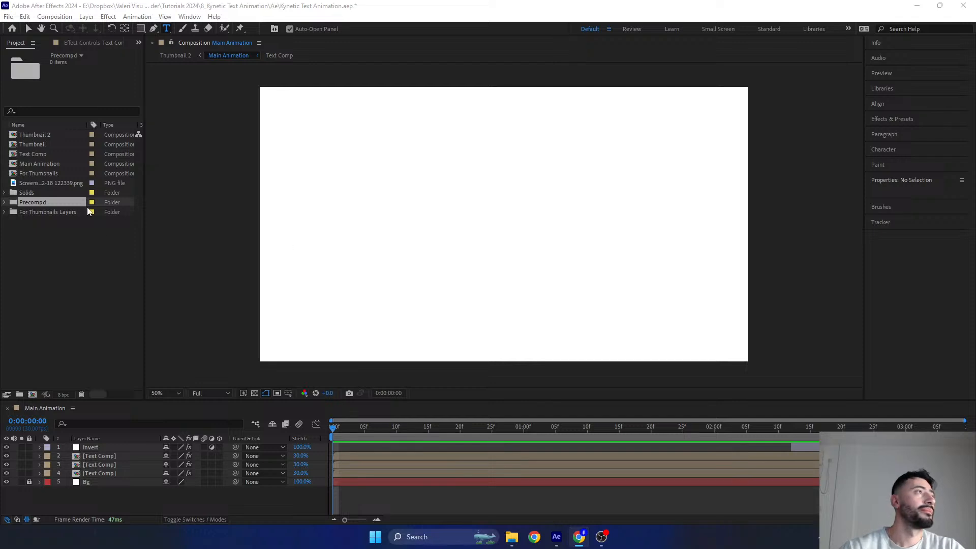
click(46, 201)
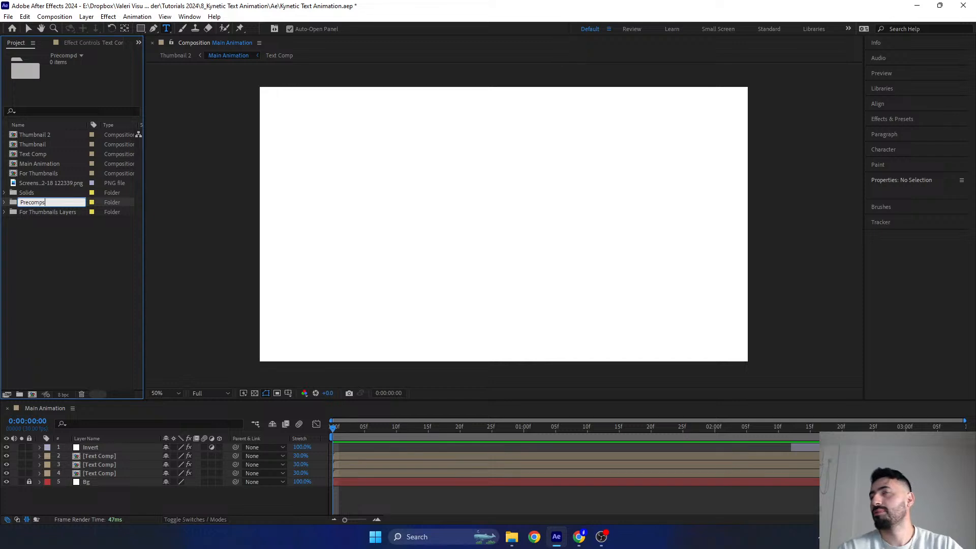
key(Return)
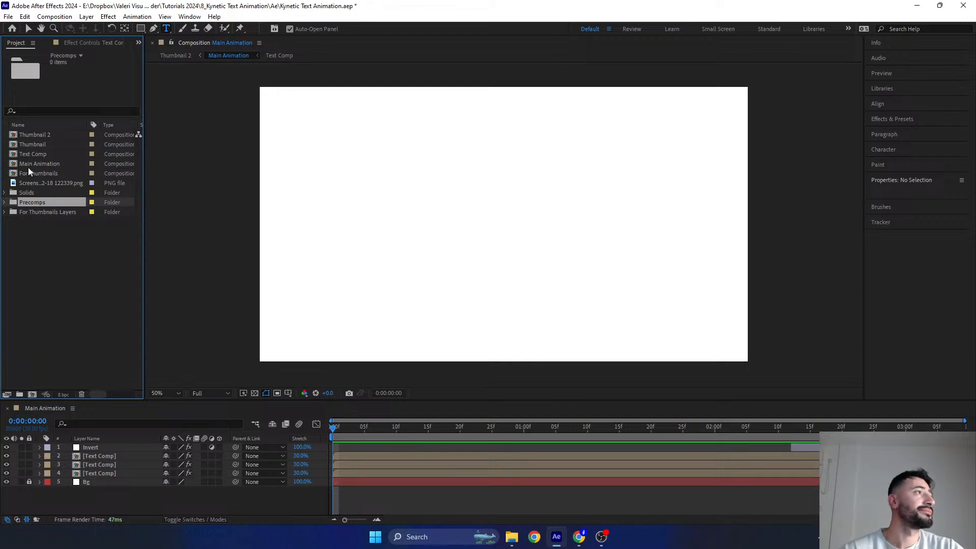
- Move the Thumbnail 2, Thumbnail and Text Comp compositions into the Precomps folder
click(34, 134)
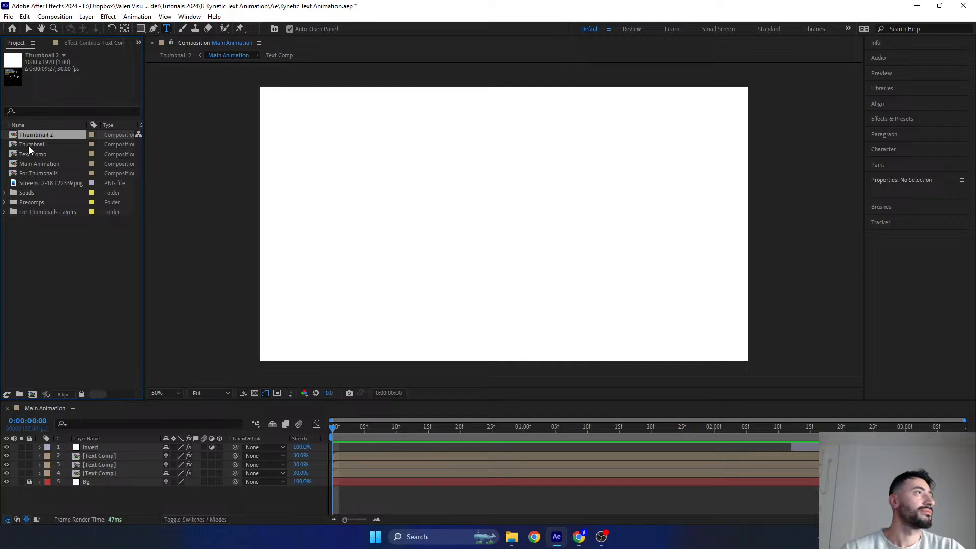
shift+click(32, 143)
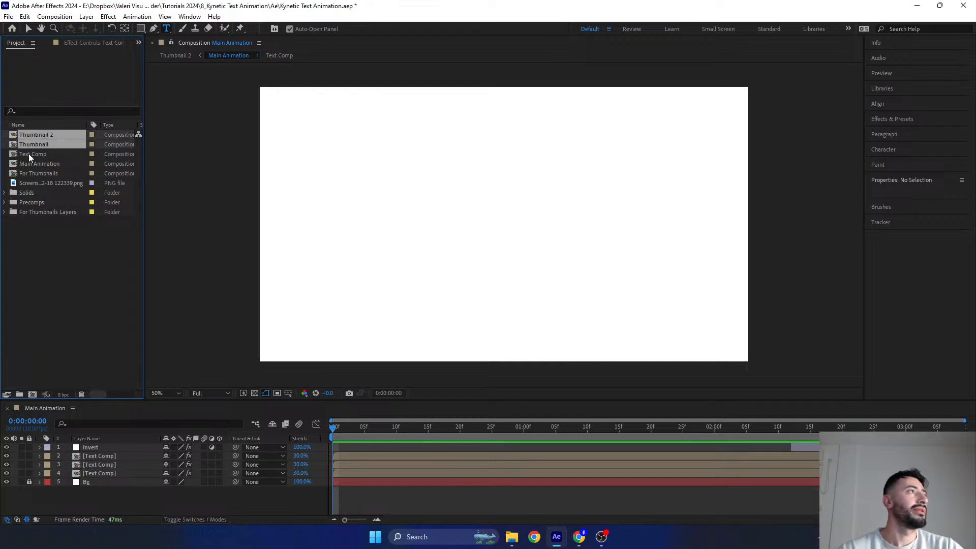
shift+click(29, 153)
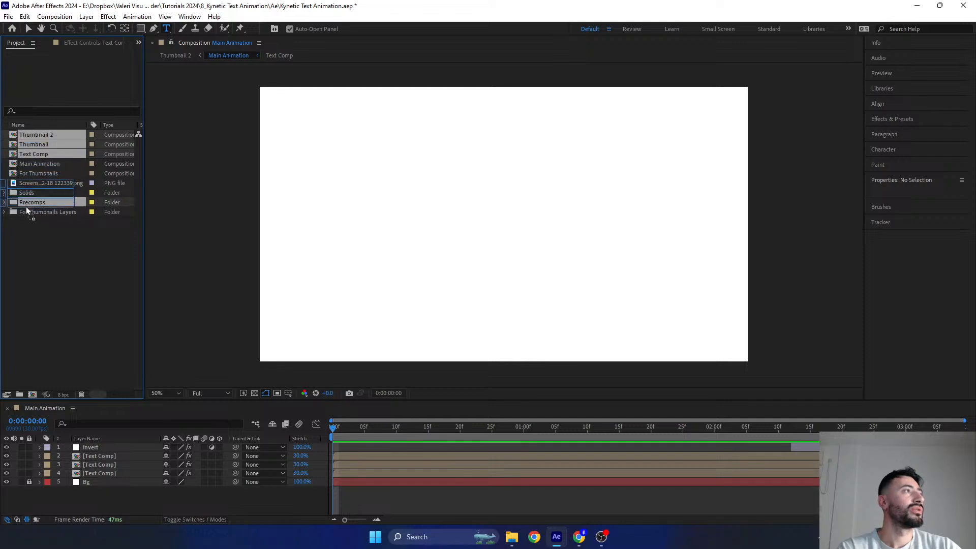
key(Delete)
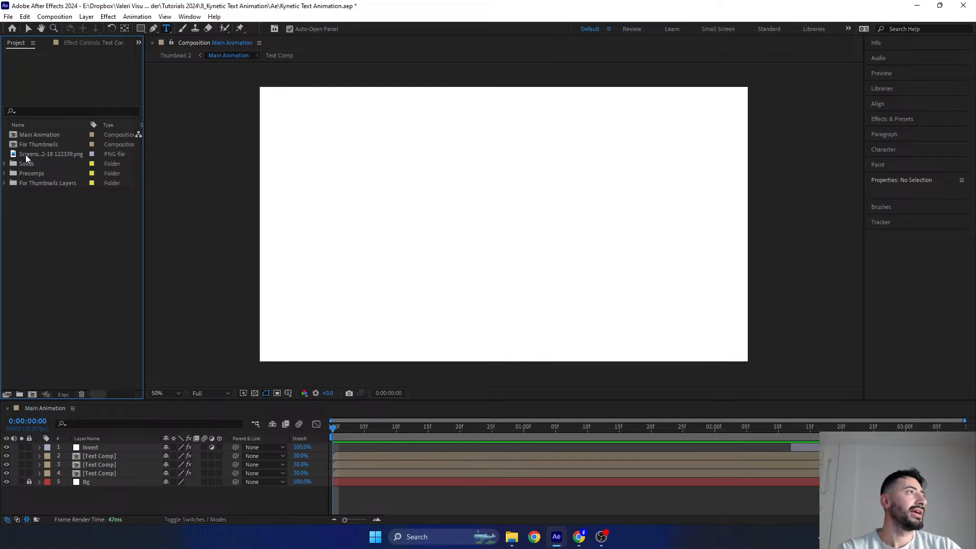
- Create another project folder named Assets
click(20, 394)
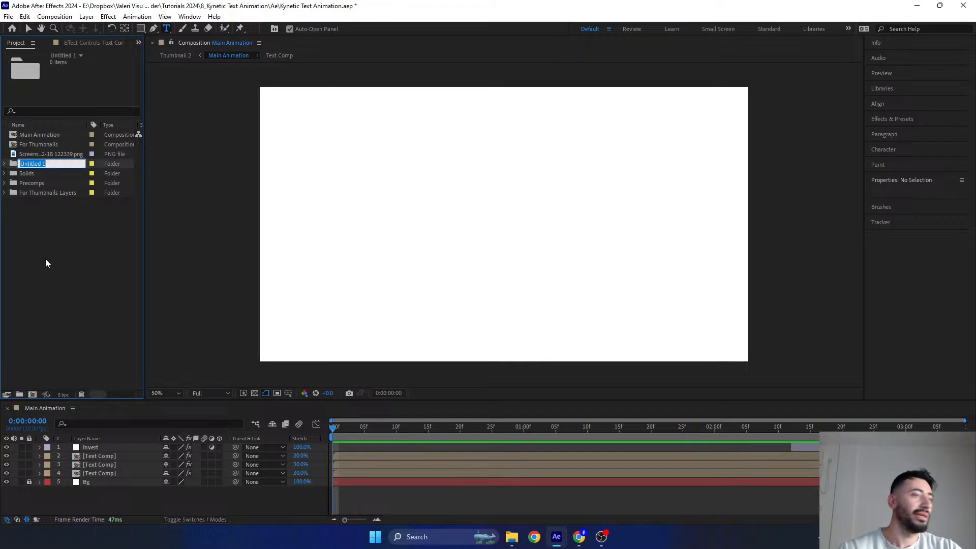
text(Assets)
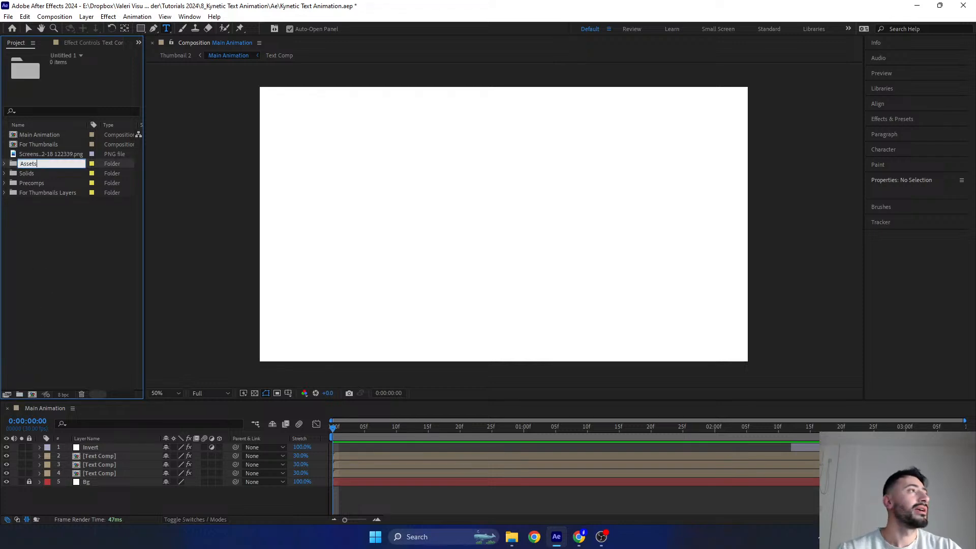
key(Return)
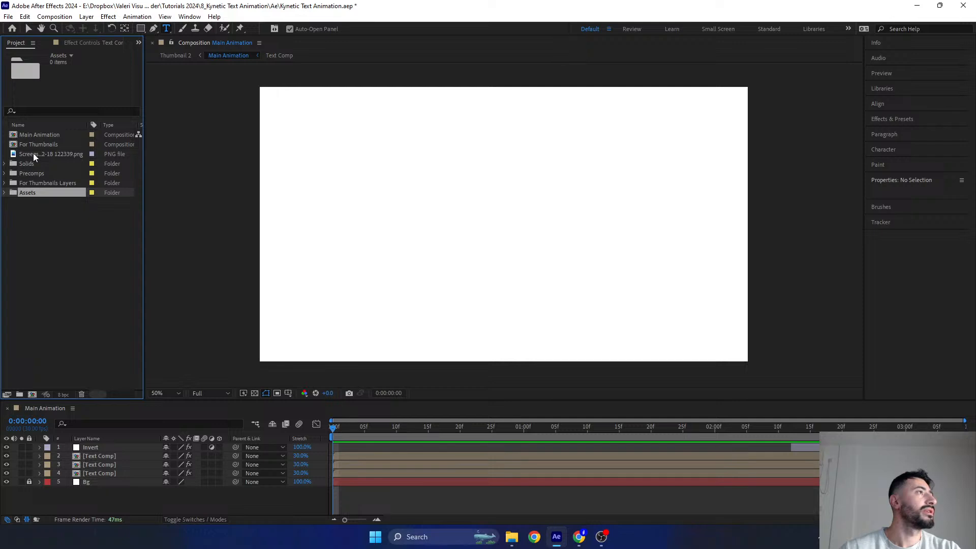
- Move the screenshot PNG into the Assets folder and the For Thumbnails composition into the Precomps folder
drag(33, 154, 27, 190)
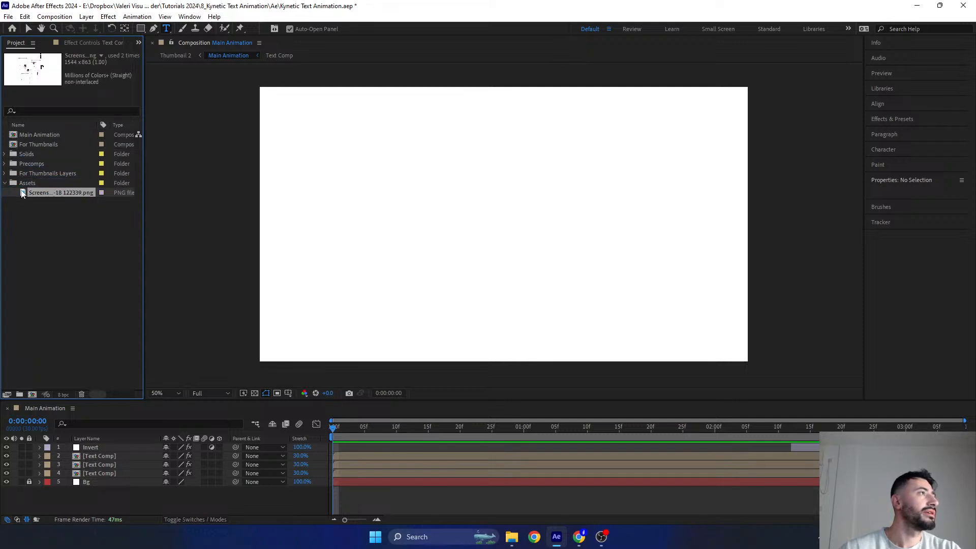
click(5, 183)
drag(29, 144, 24, 164)
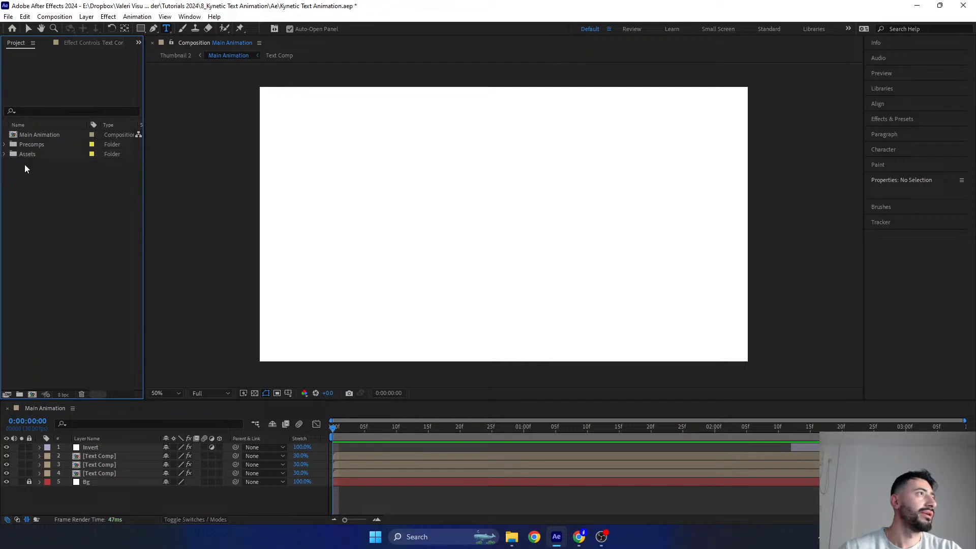
- Select the Main Animation composition and preview its animation up to 0:00:01:04
click(34, 136)
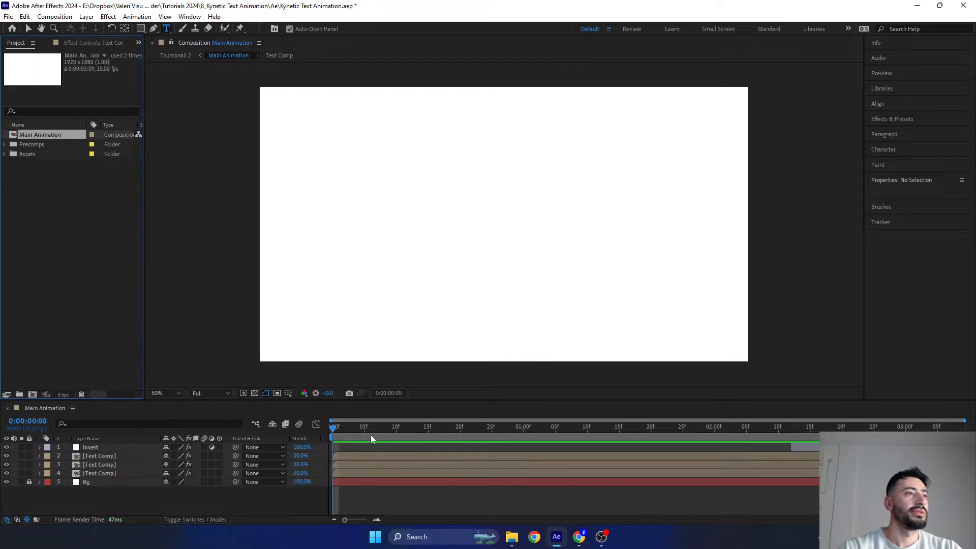
drag(373, 429, 550, 425)
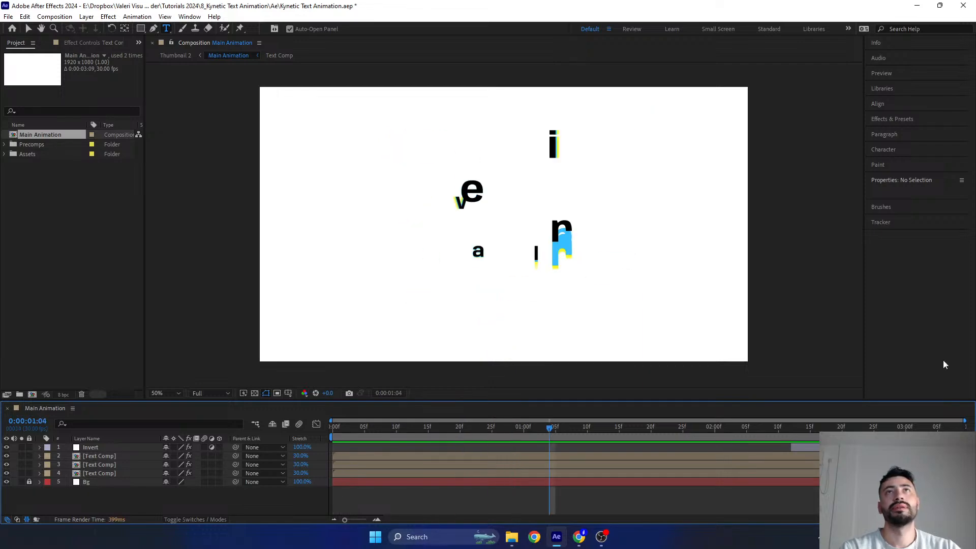
- Switch to Chrome and open the story of the bookmarked Instagram profile
key(alt+Tab)
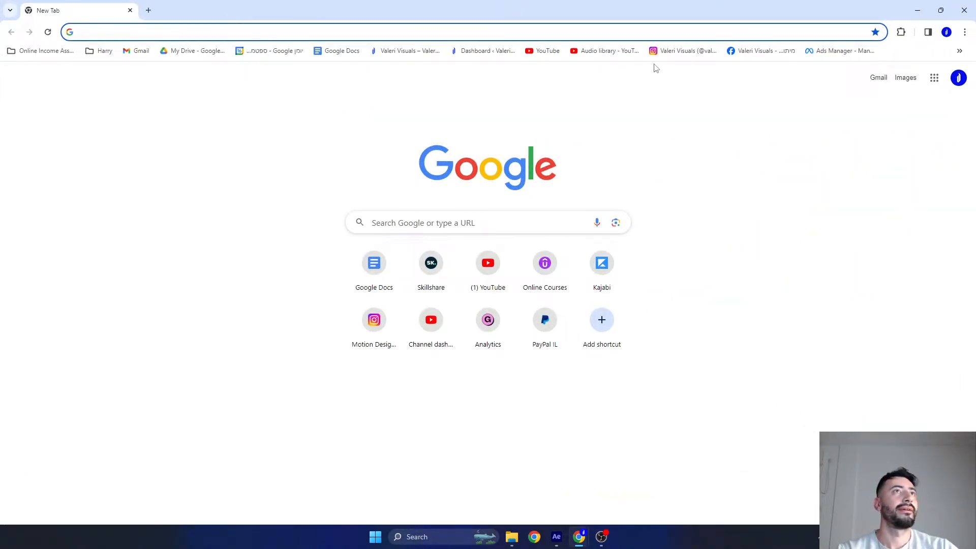
click(664, 52)
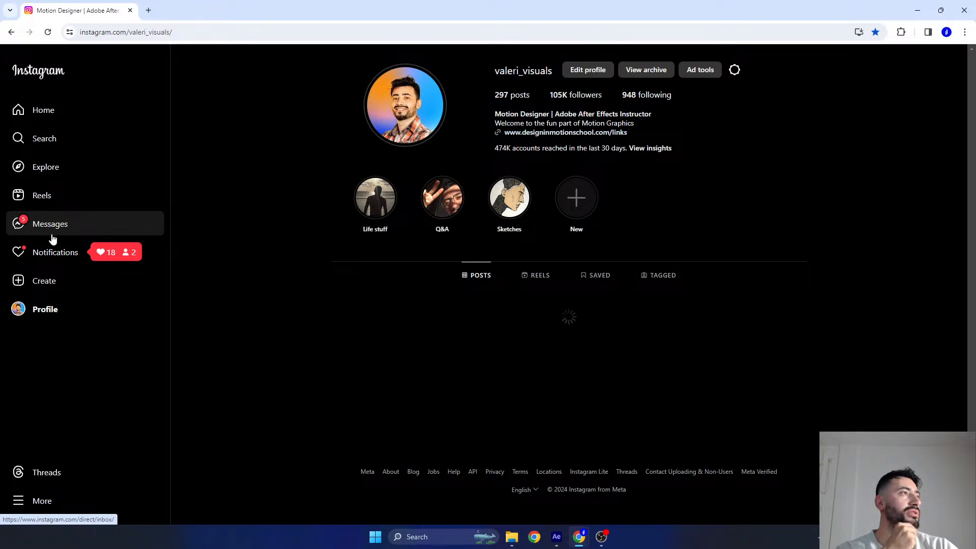
click(393, 116)
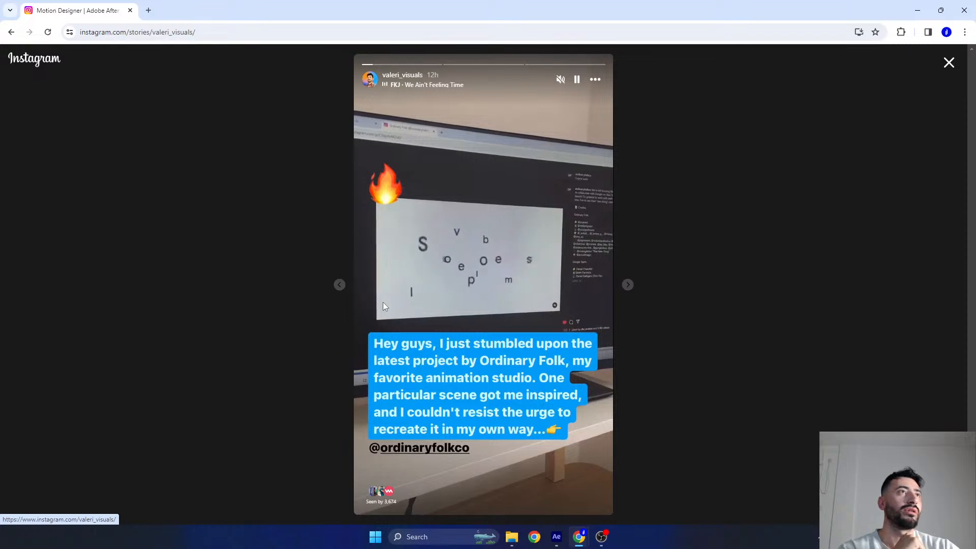
- Review the Ordinary Folk reference story and the following story with the recreated animation, then return to After Effects
click(577, 79)
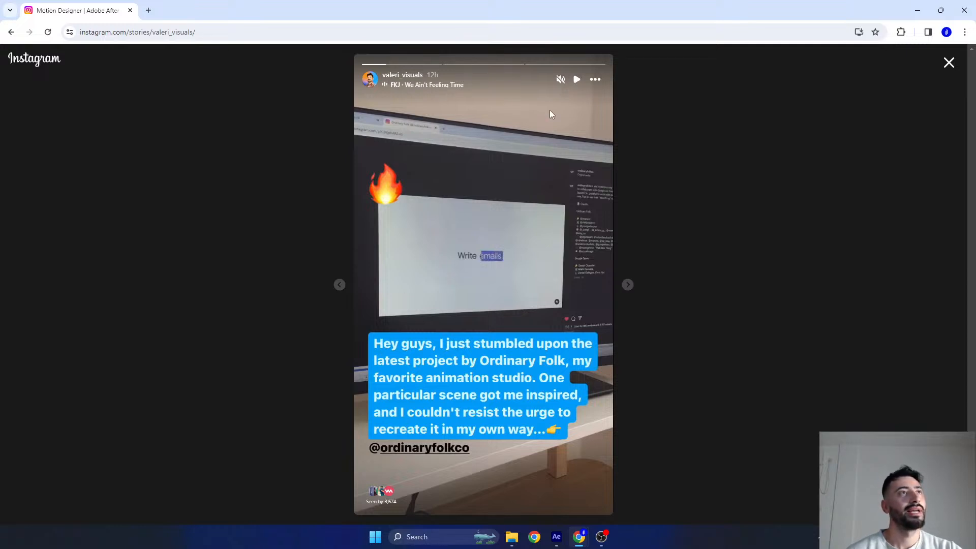
click(577, 79)
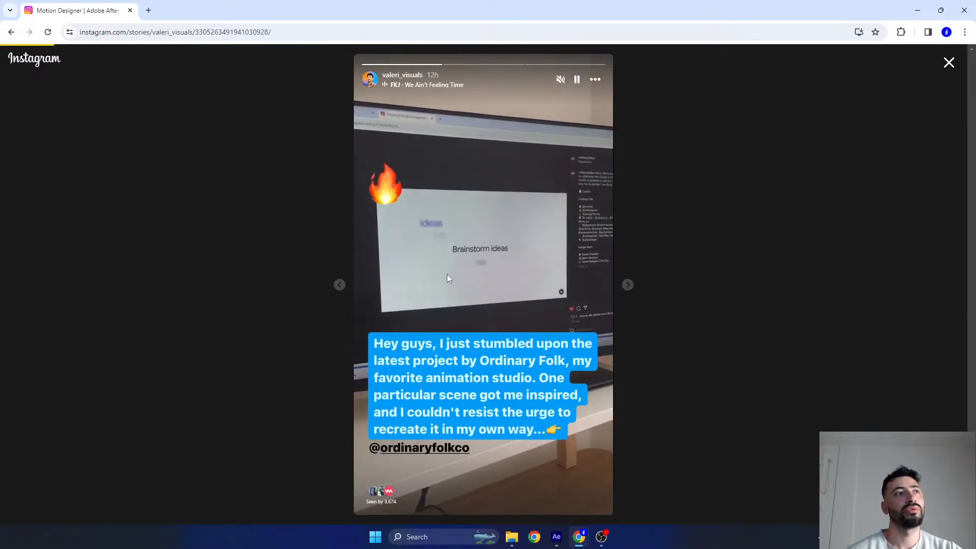
click(339, 285)
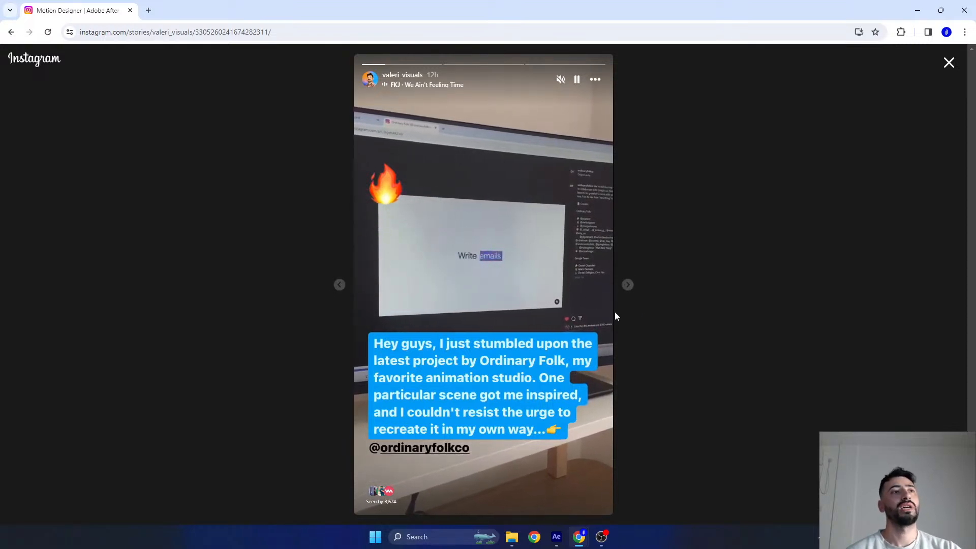
click(628, 285)
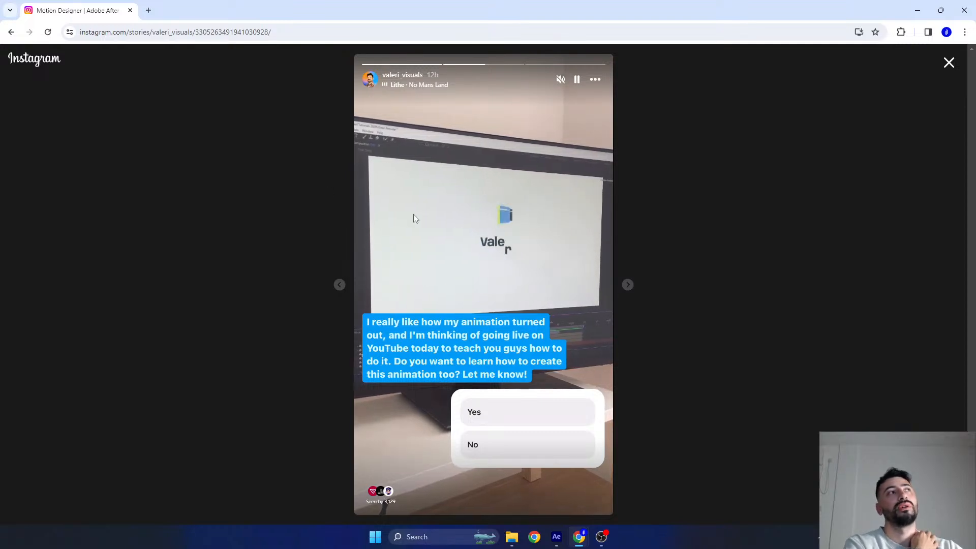
click(949, 62)
click(920, 10)
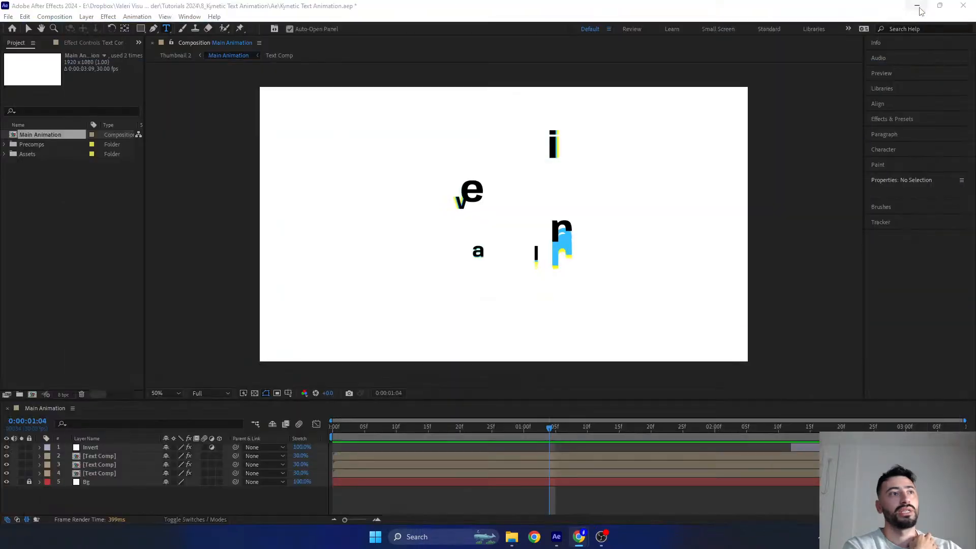
- Scrub through the Main Animation timeline to review the moving letters and the final word, activating the Selection tool
drag(527, 428, 297, 446)
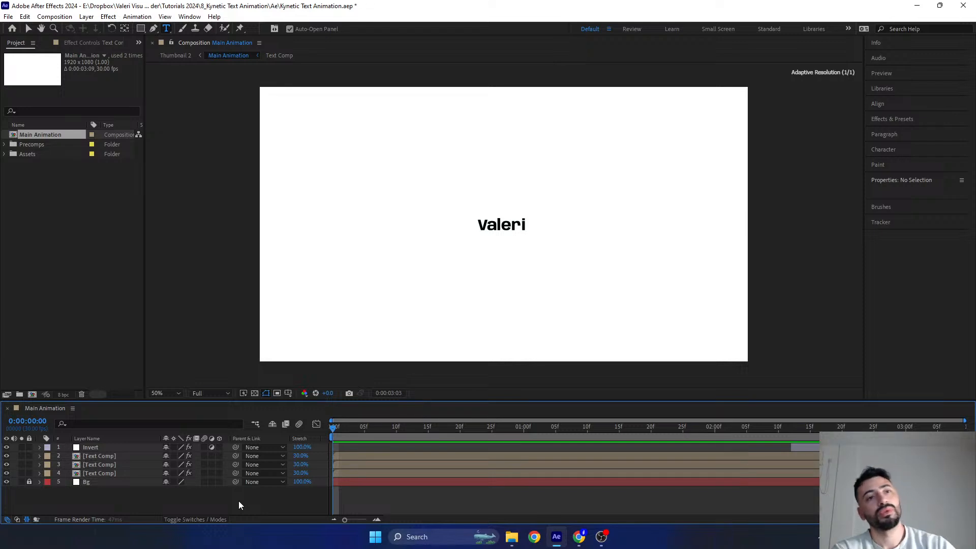
drag(535, 428, 868, 427)
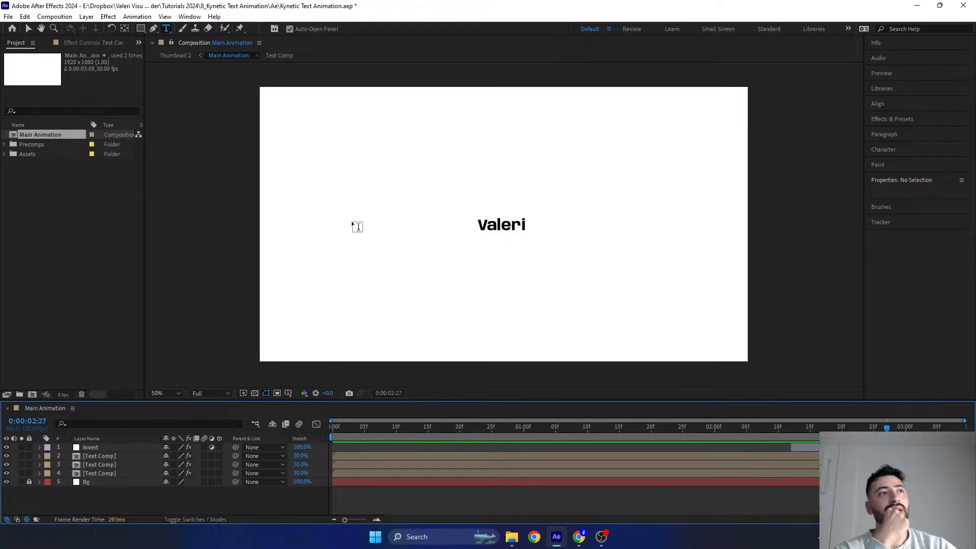
click(28, 28)
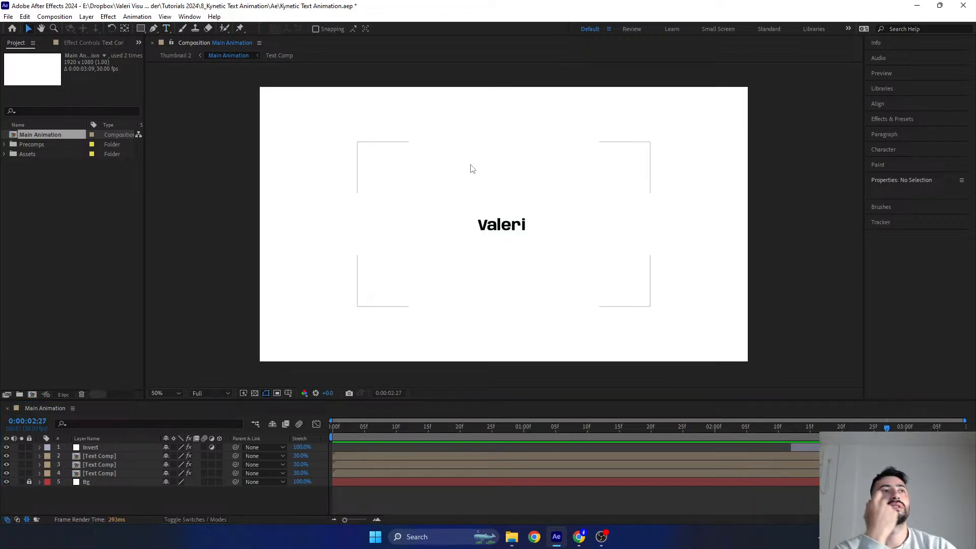
click(880, 429)
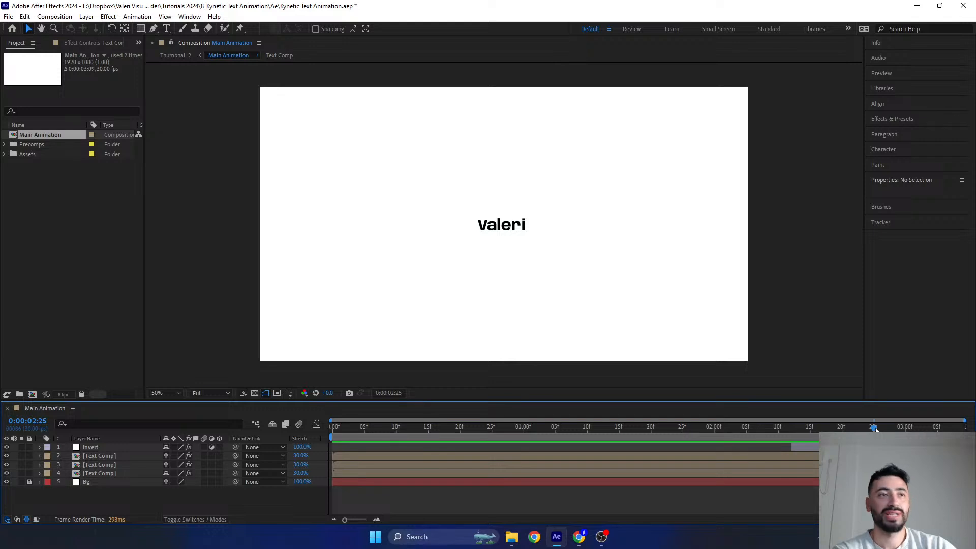
drag(853, 429, 501, 394)
- Open the Text Comp precomposition in an enlarged timeline and examine the keyframes and motion path of the top letter i layer
click(92, 453)
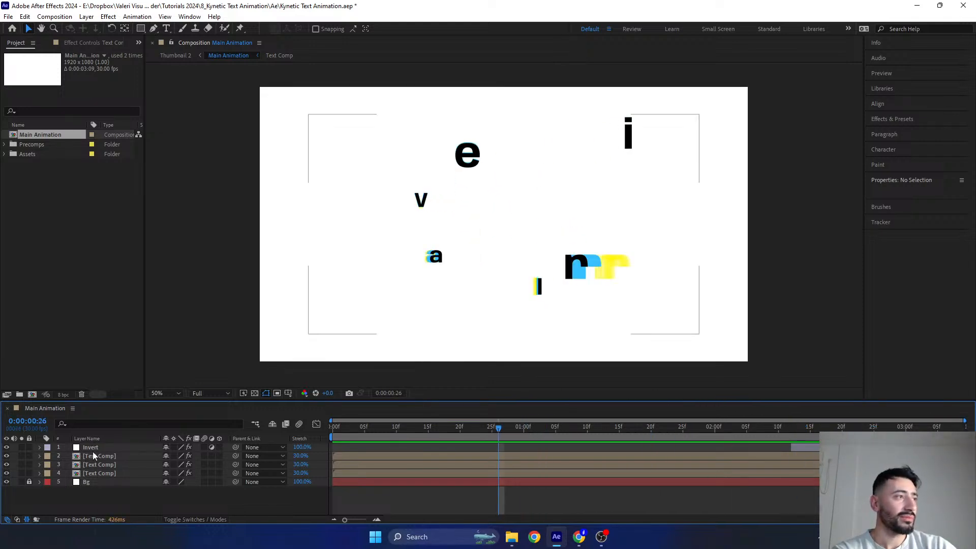
double_click(93, 455)
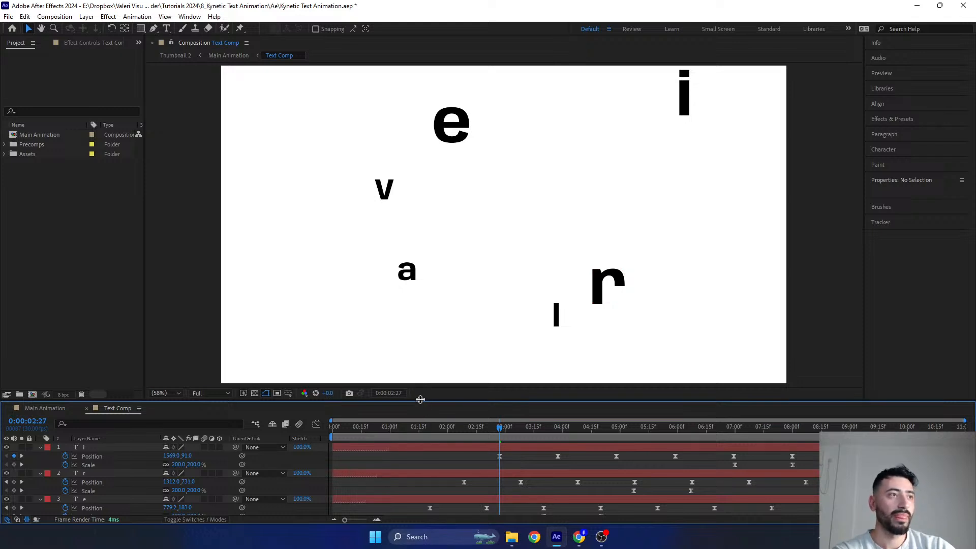
drag(420, 399, 468, 287)
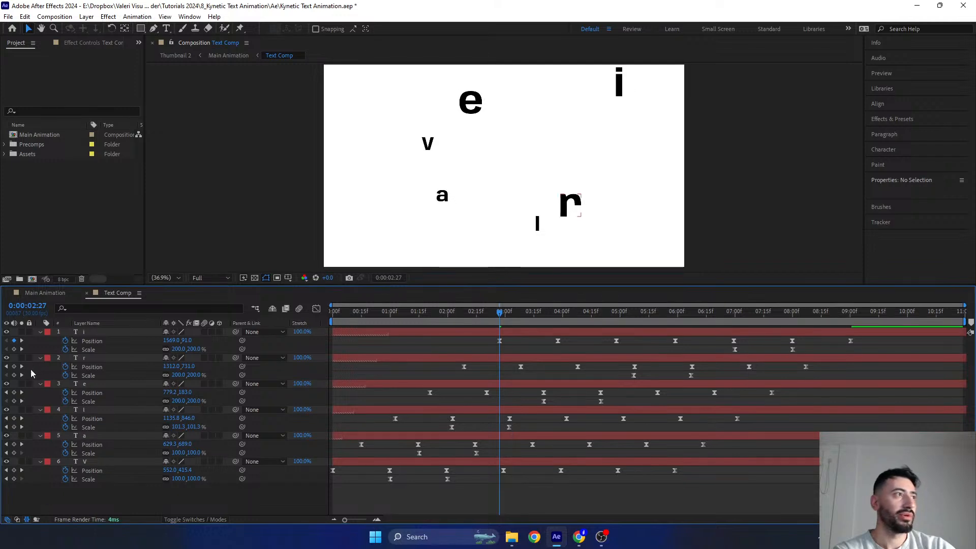
click(96, 335)
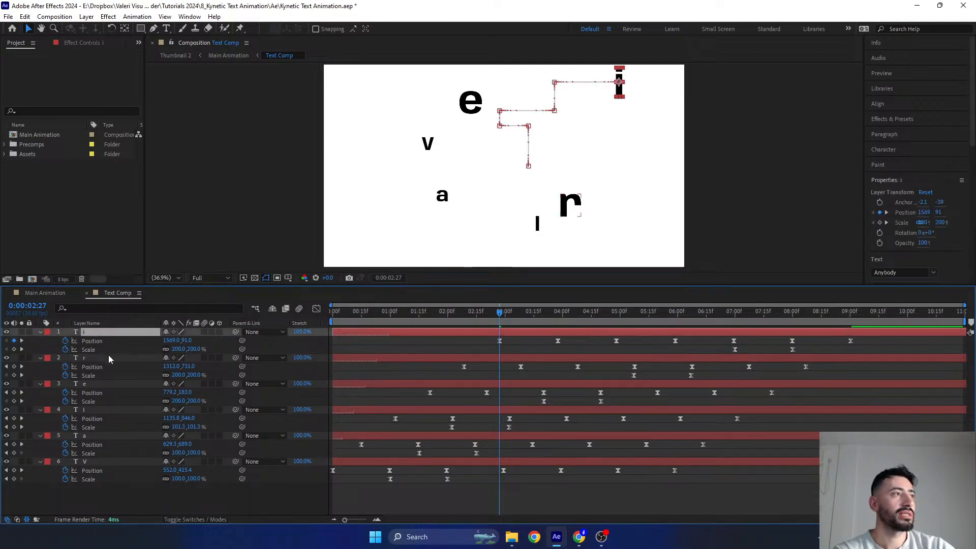
- Examine the motion paths of the r, e and lower l letter layers and scrub through the Text Comp animation
click(108, 356)
click(105, 386)
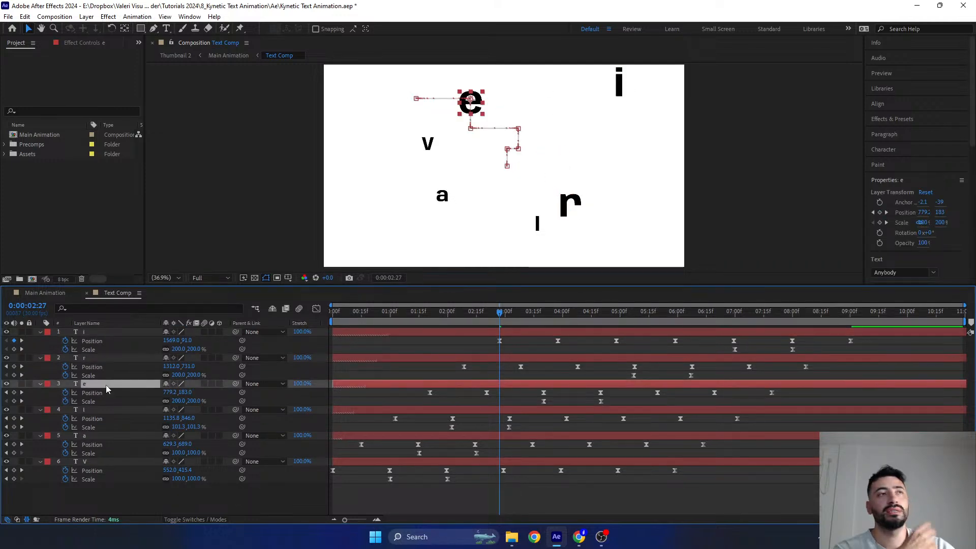
click(105, 411)
drag(552, 311, 362, 312)
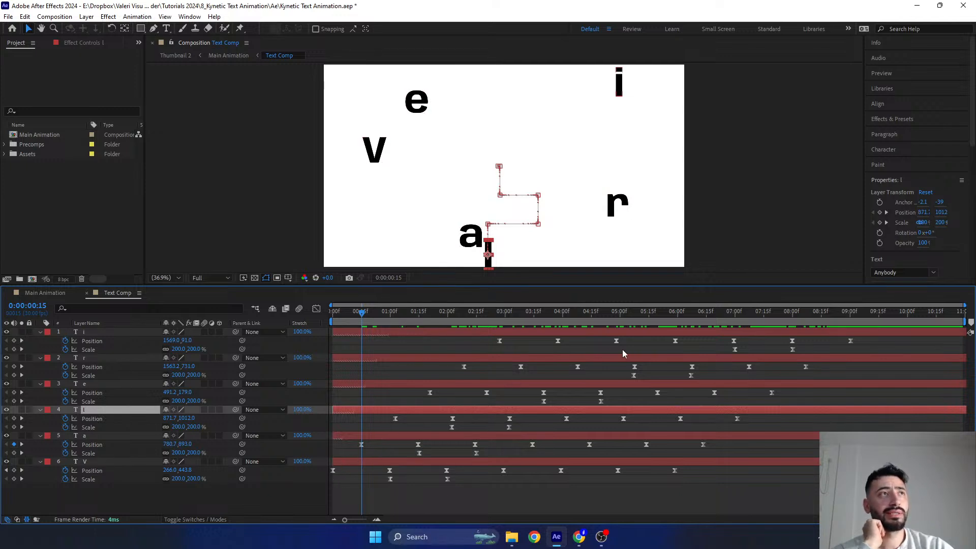
drag(383, 321, 702, 333)
- Return to the Main Animation composition, reveal the top Text Comp layer's keyframes and scrub through its scale animation
click(53, 295)
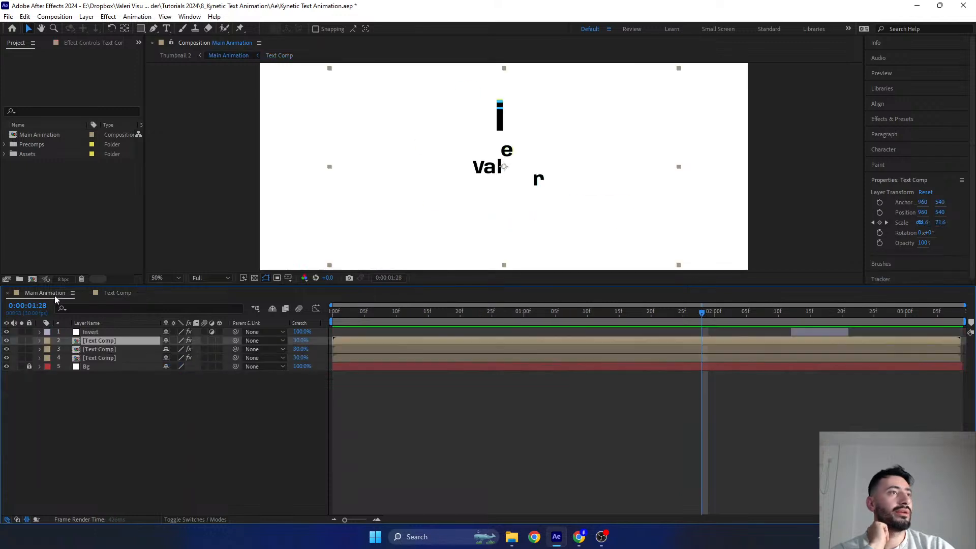
drag(356, 286, 424, 384)
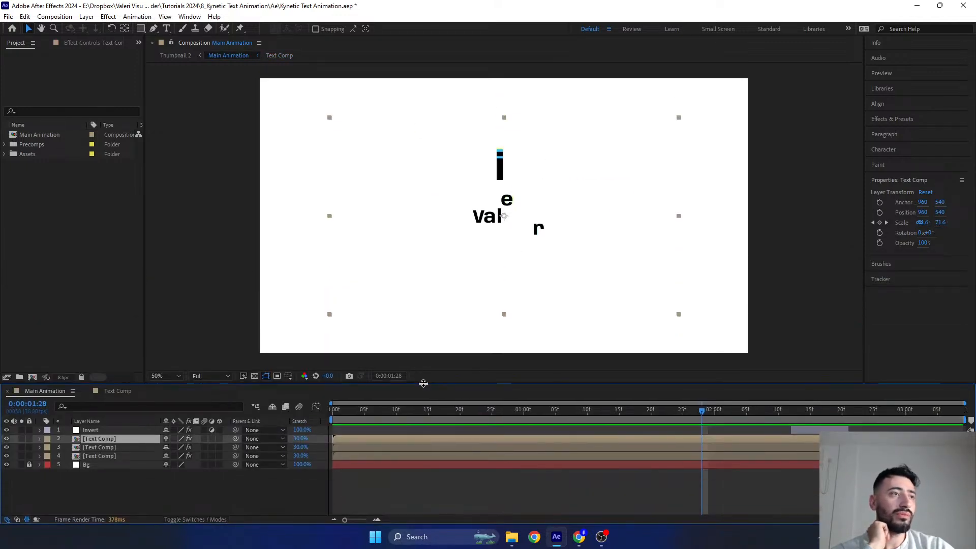
key(u)
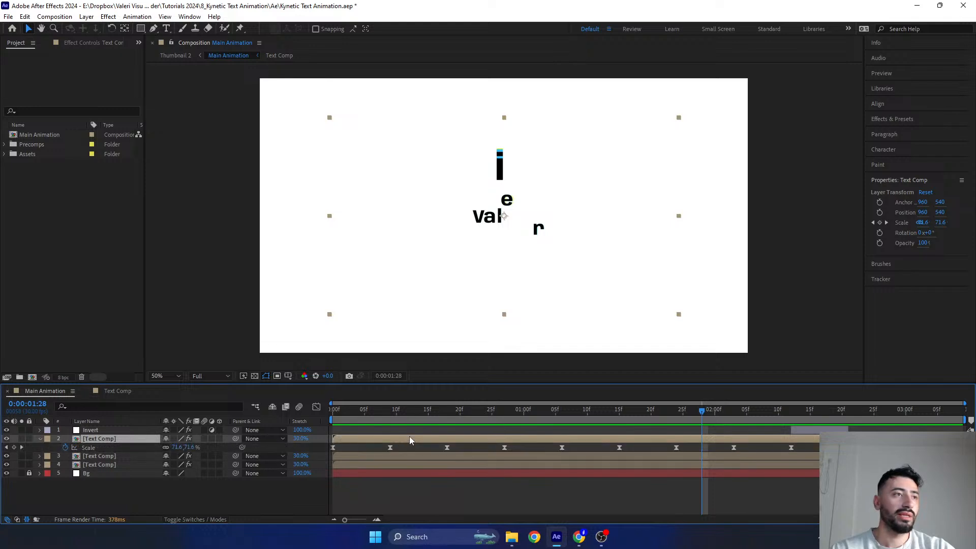
drag(381, 412, 620, 442)
drag(629, 409, 804, 447)
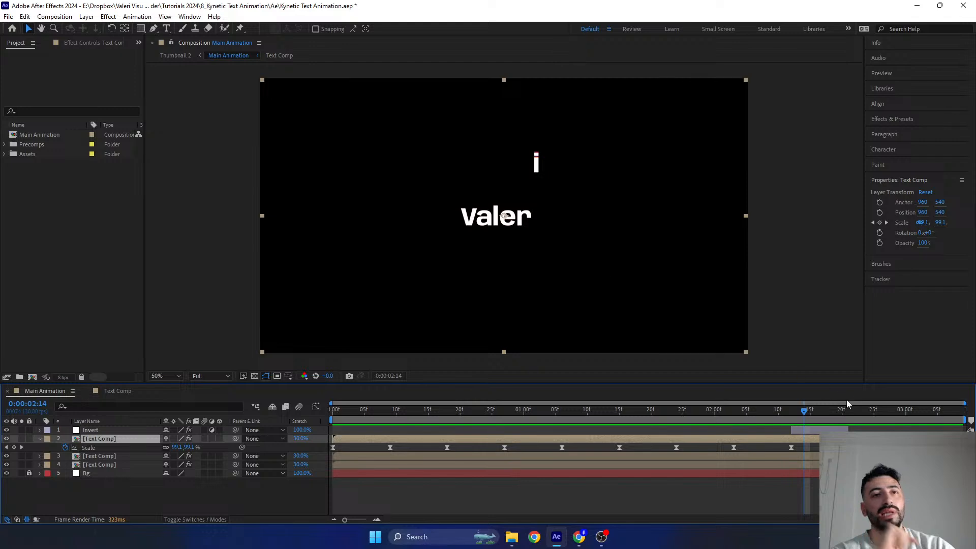
mouse_move(796, 410)
mouse_down()
mouse_move(846, 428)
mouse_move(801, 425)
mouse_move(786, 413)
mouse_up()
- Examine the Invert adjustment layer's effect settings, collapse the top Text Comp layer, and scrub back to about 0:00:01:27
click(805, 433)
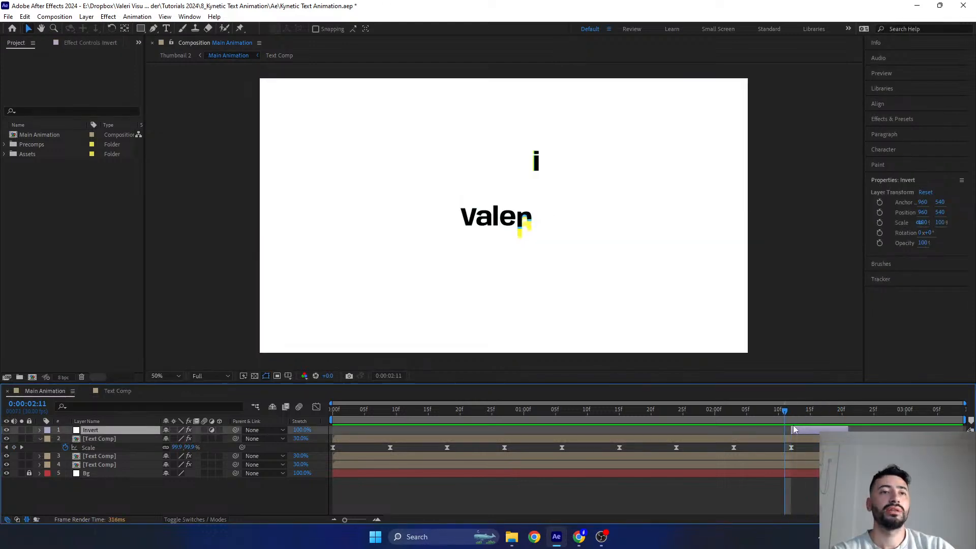
click(40, 439)
click(81, 42)
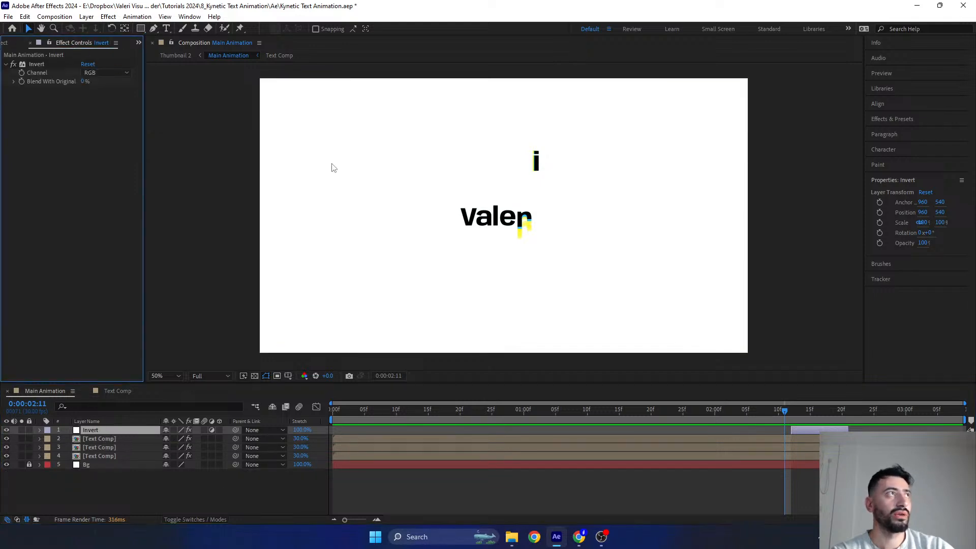
drag(782, 412, 694, 440)
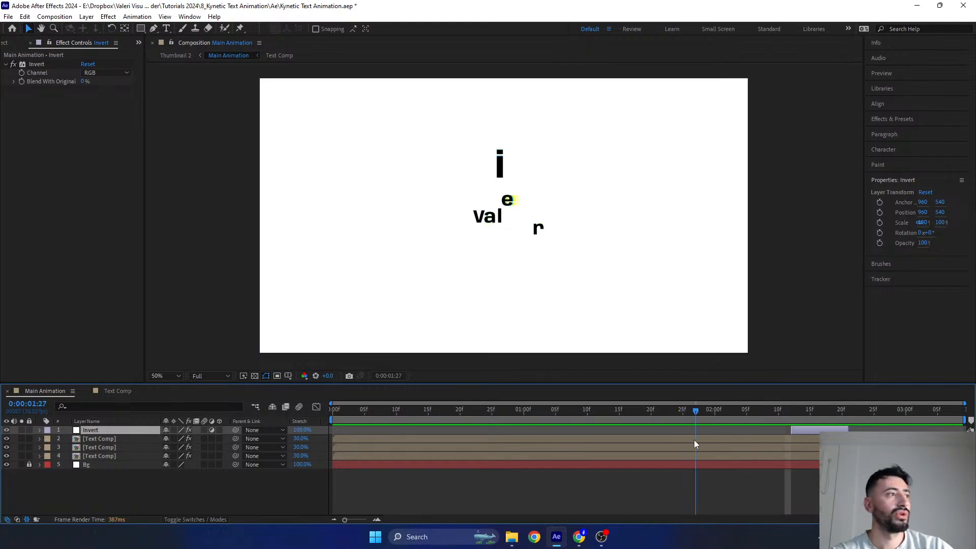
- Inspect the letter trails up close around 0:00:00:09 and compare the Echo and Fill settings of the two lower Text Comp layers
click(90, 449)
mouse_move(377, 412)
mouse_down()
mouse_move(399, 419)
mouse_move(389, 419)
mouse_up()
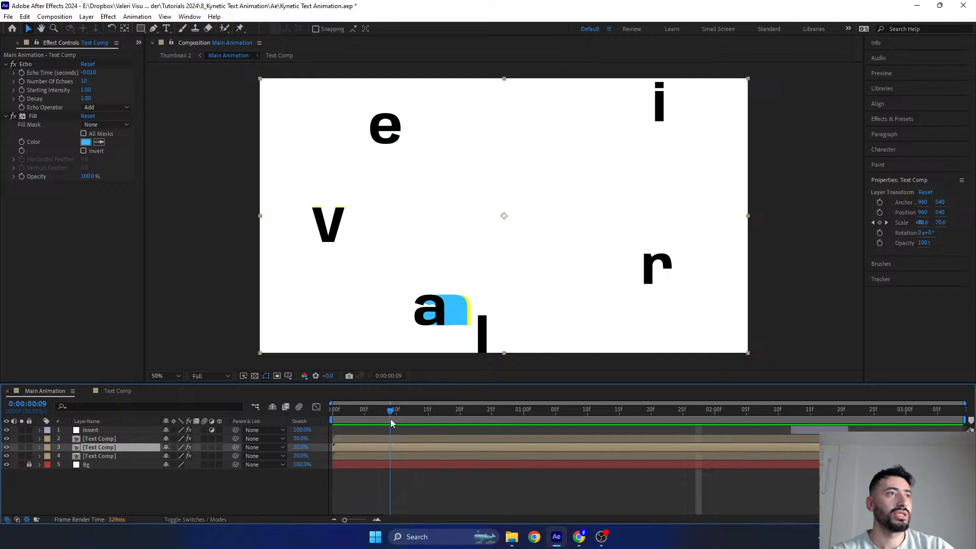
scroll(407, 330, up, 2)
drag(403, 331, 542, 229)
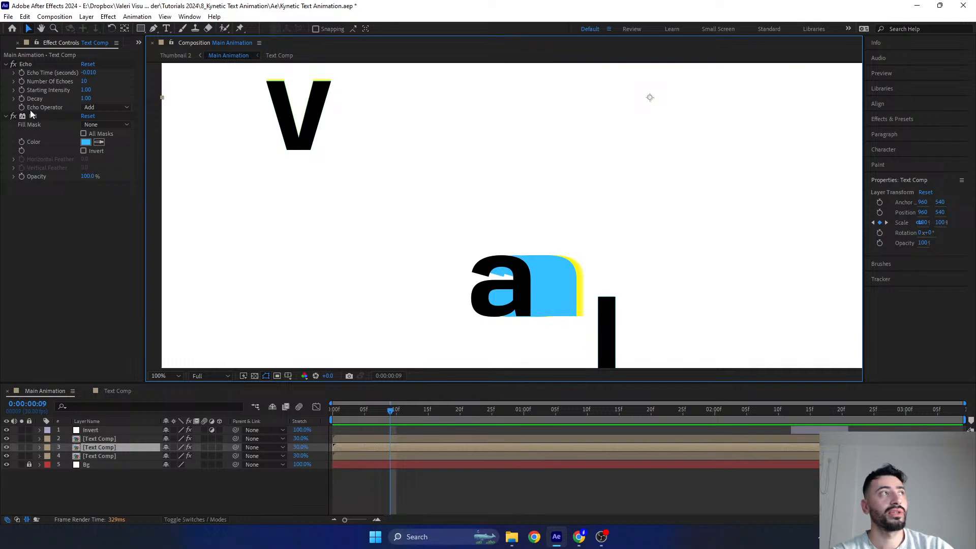
click(103, 456)
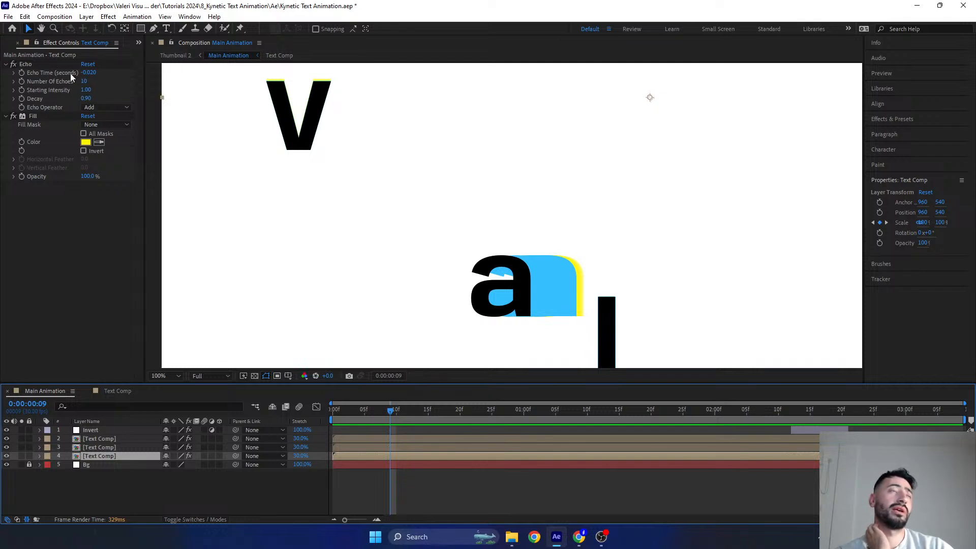
- Return to the first frame, show the whole canvas again with no layer selected, and preview the animation
key(Home)
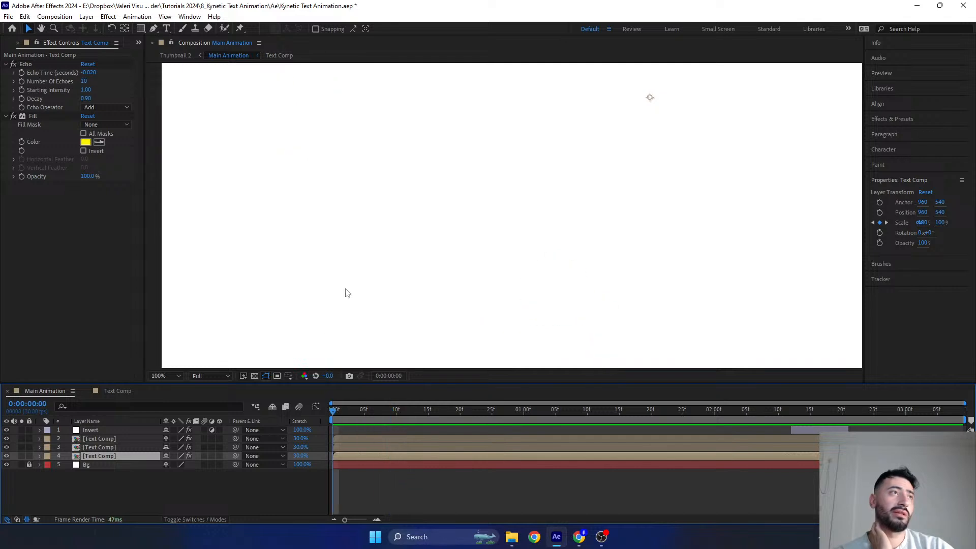
key(comma)
drag(388, 213, 315, 281)
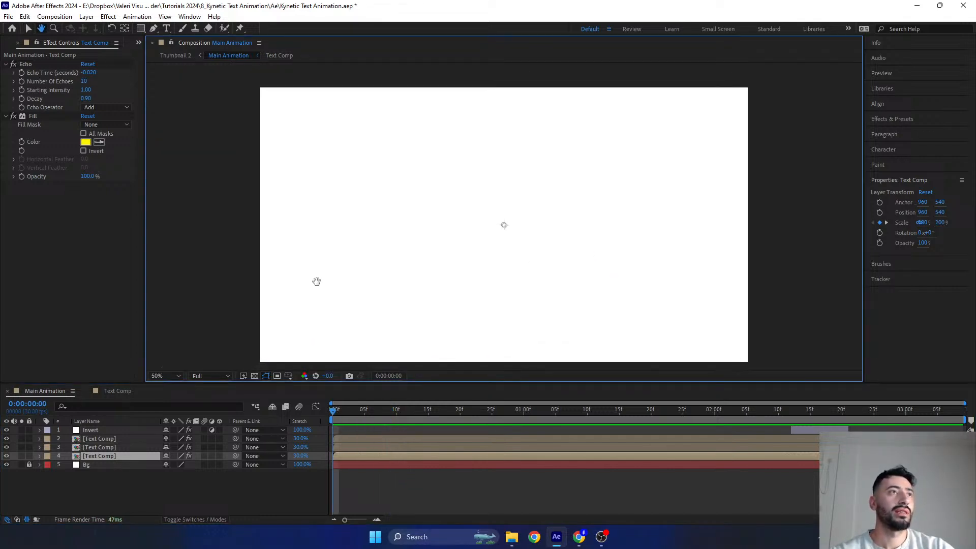
key(v)
click(221, 499)
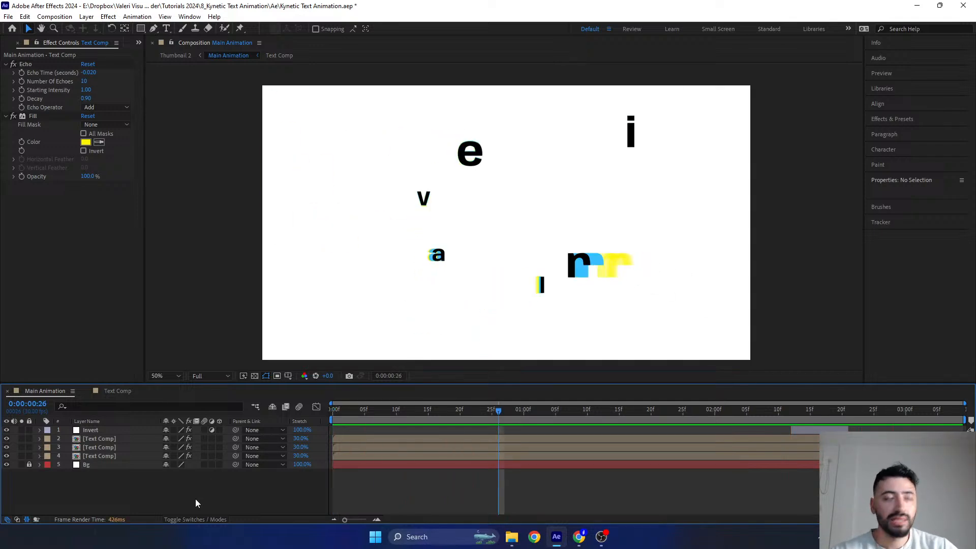
- Start a new composition named Main Comp with a width of 1920 px and a height of 180 px
key(ctrl+n)
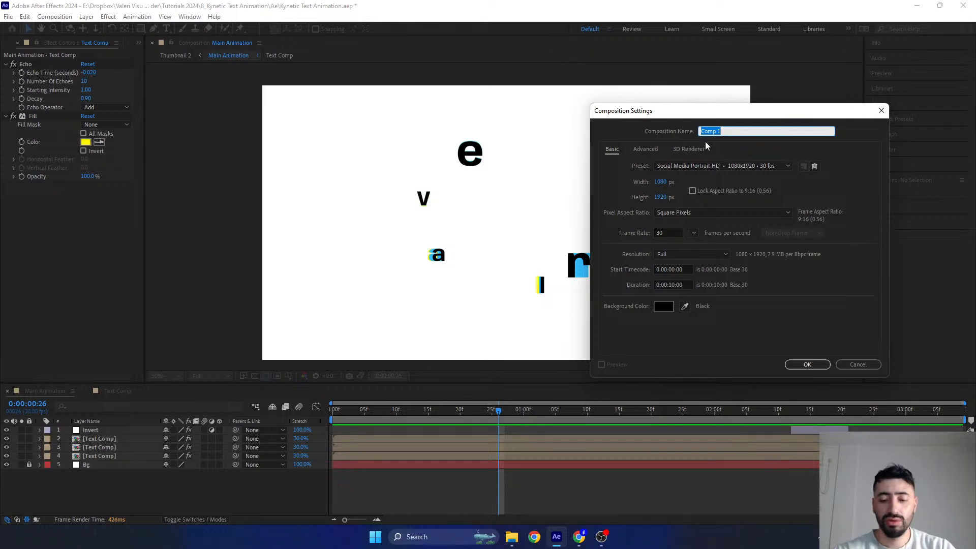
text(Main Comp)
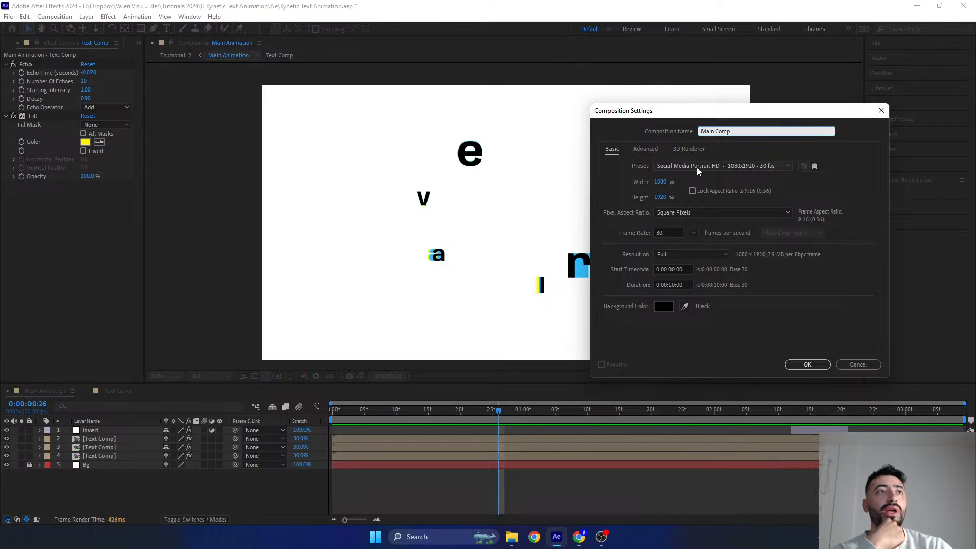
click(660, 182)
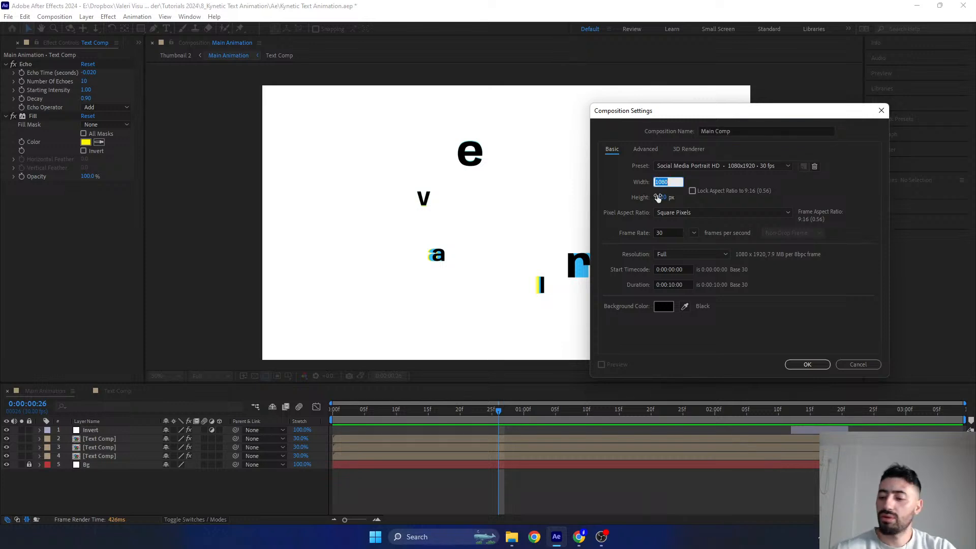
text(1920)
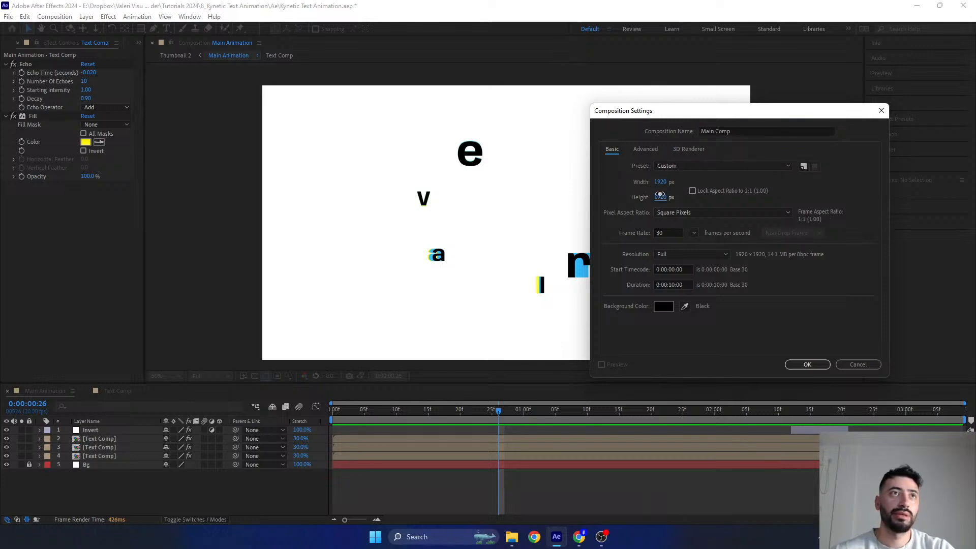
click(660, 197)
text(180)
click(625, 198)
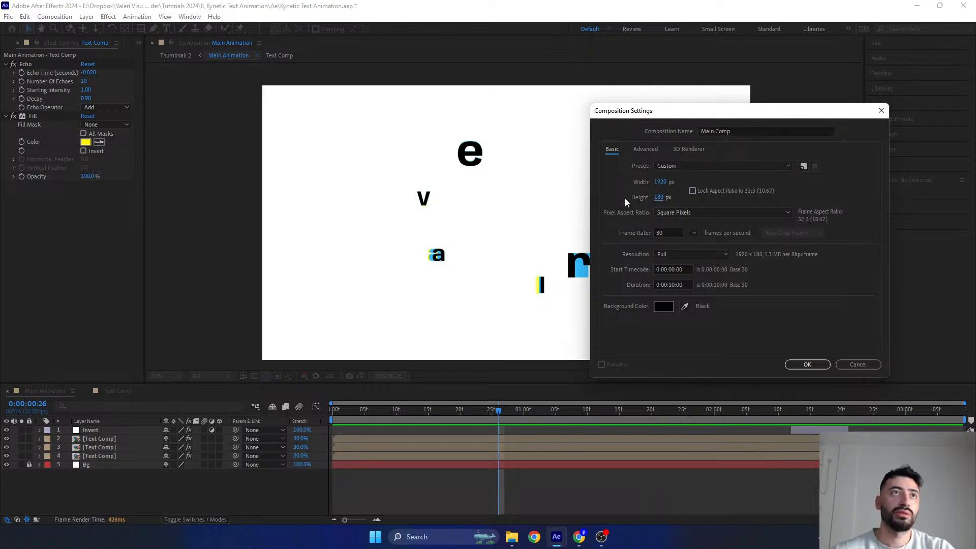
- Create the composition at 30 fps with a 10-second duration and a white FFFFFF background
click(671, 232)
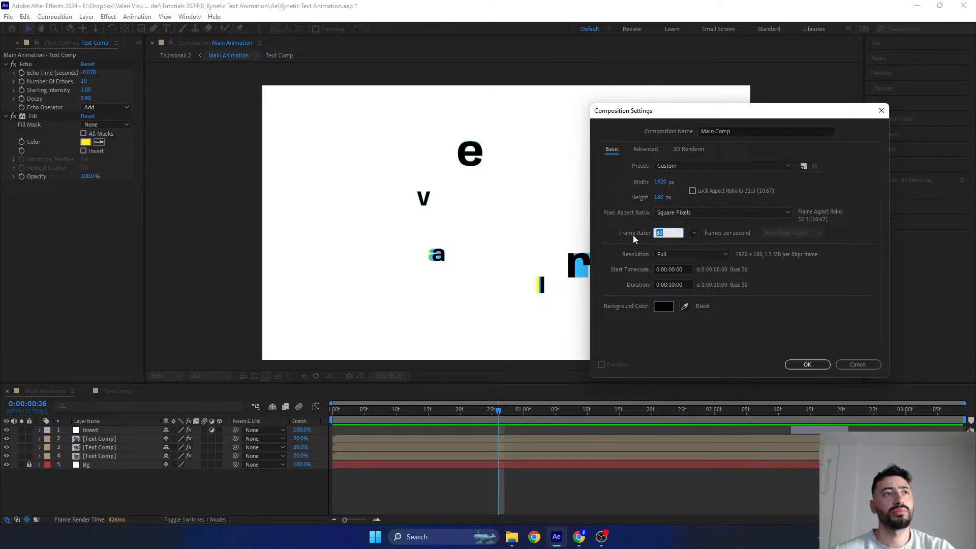
click(673, 286)
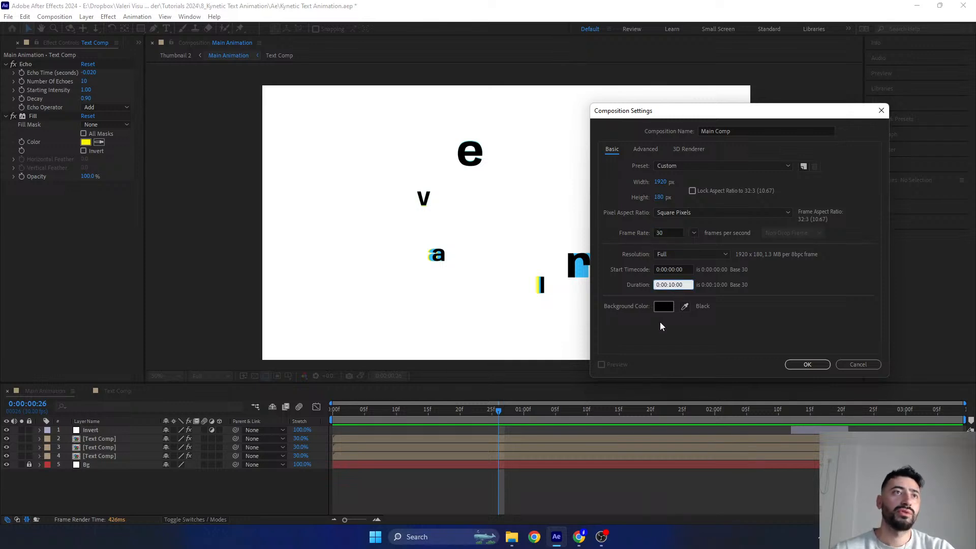
key(BackSpace)
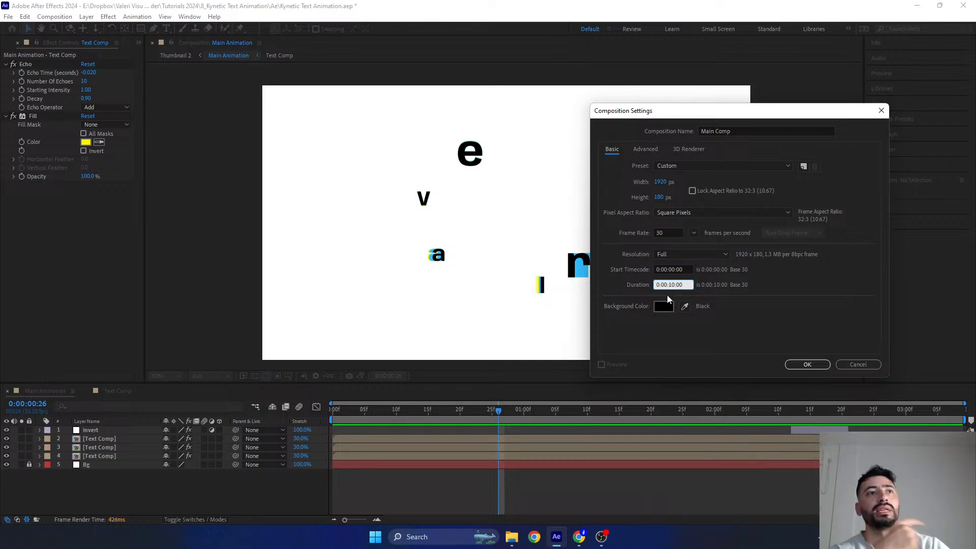
click(662, 307)
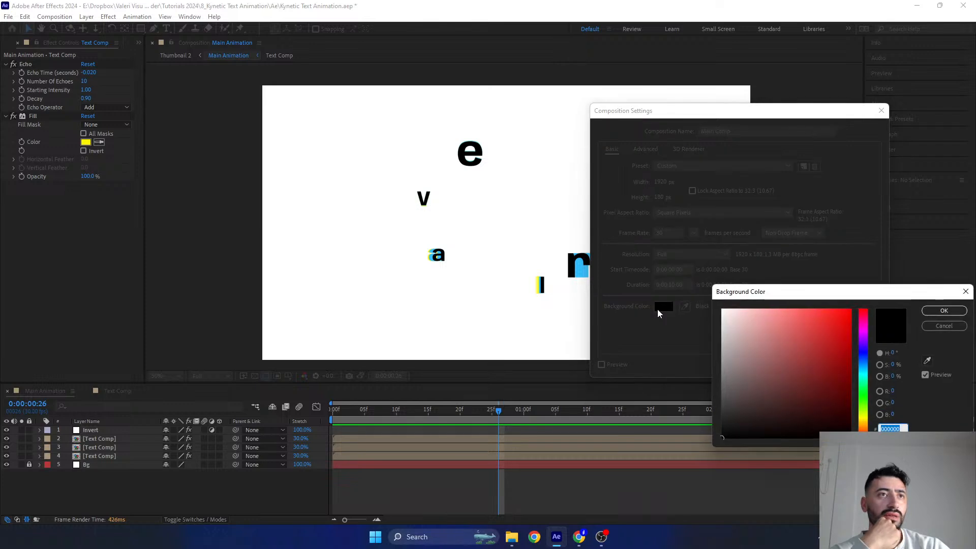
drag(743, 295, 689, 286)
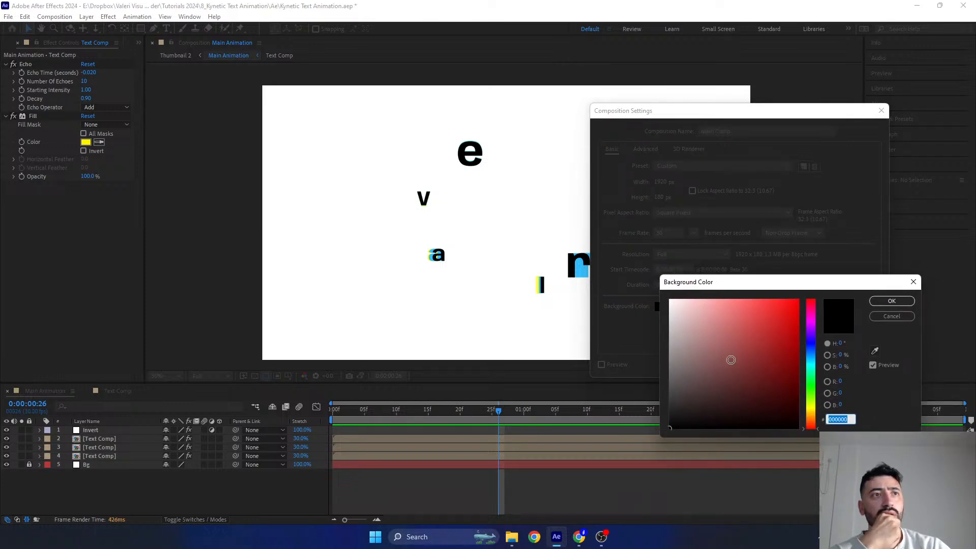
text(ffffff)
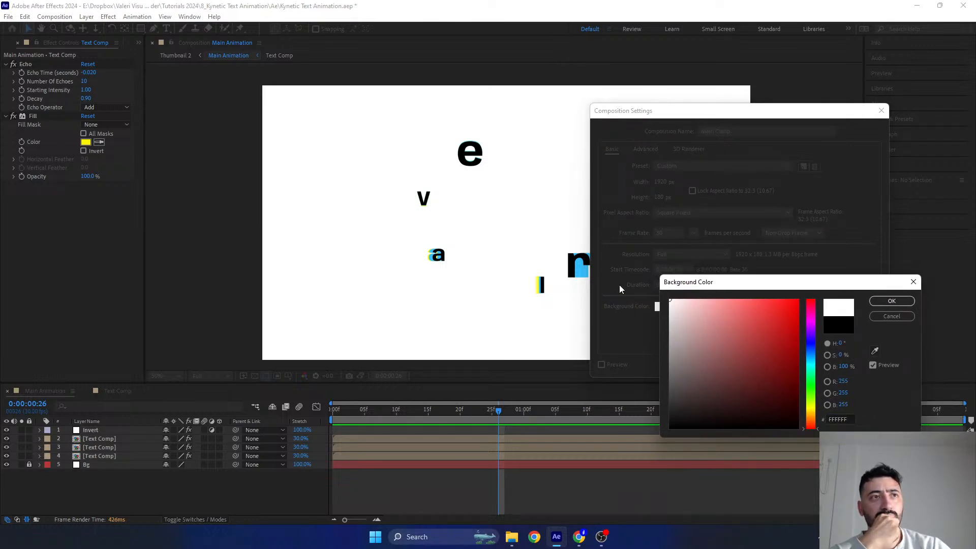
click(891, 301)
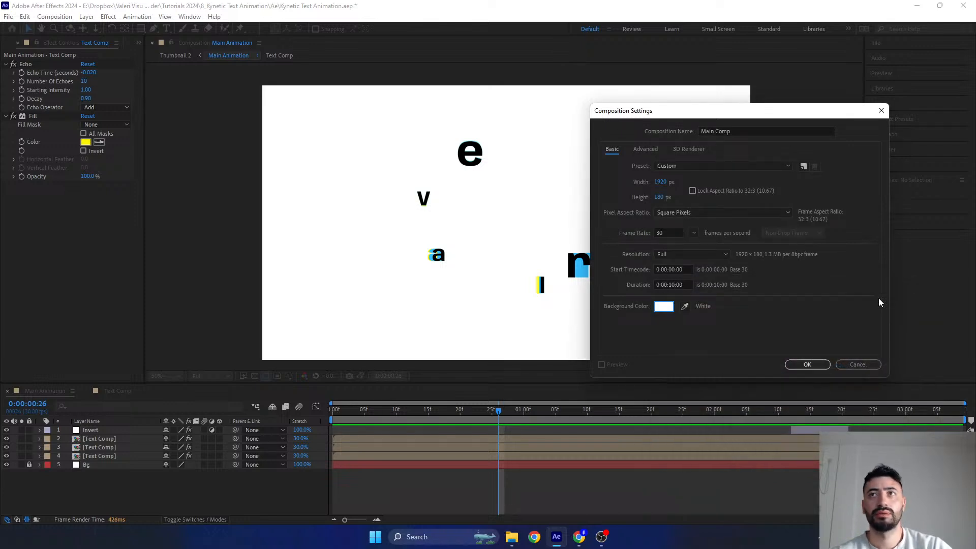
click(808, 364)
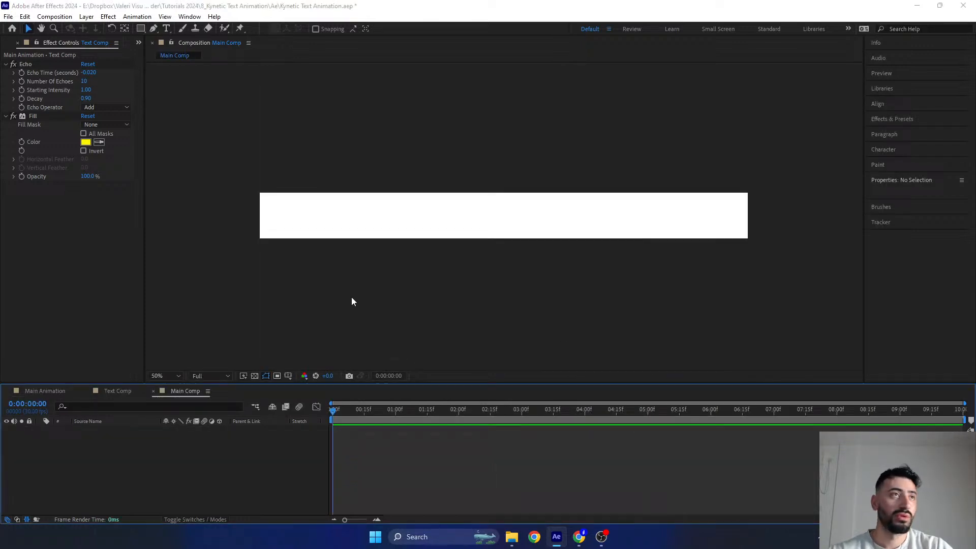
- Change the Main Comp height to 1080 px in its composition settings
key(ctrl+k)
click(661, 197)
text(1080)
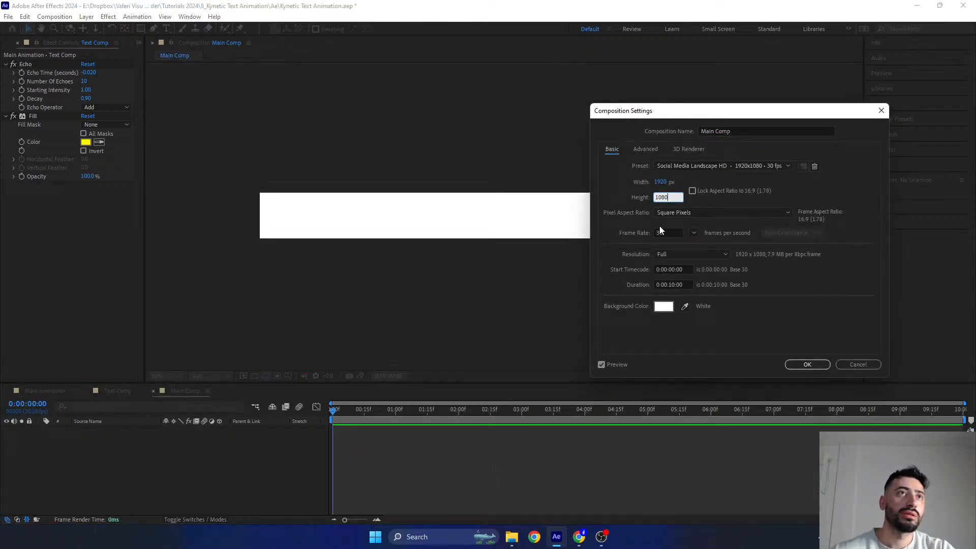
key(Return)
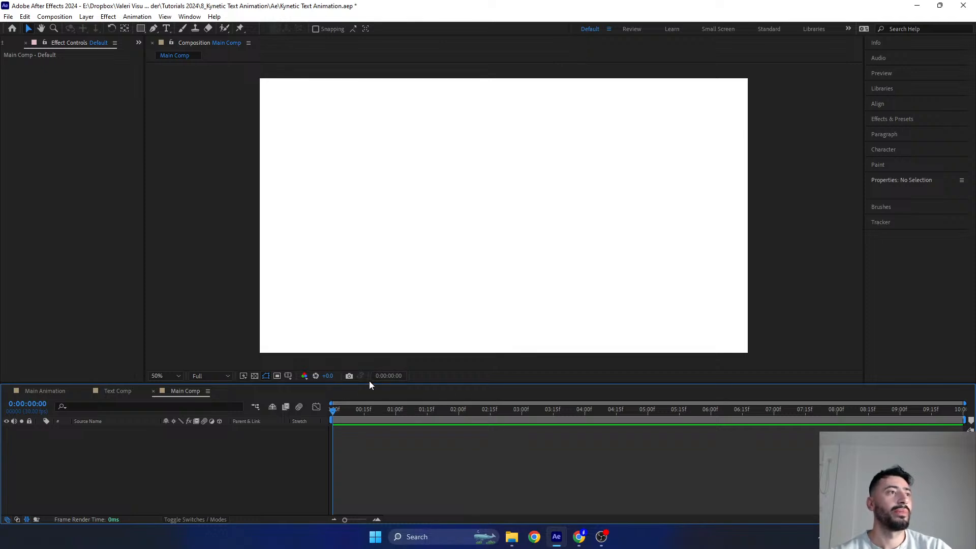
- Enlarge the composition viewer and close the Text Comp and Main Animation timelines, leaving only Main Comp open
drag(368, 382, 368, 406)
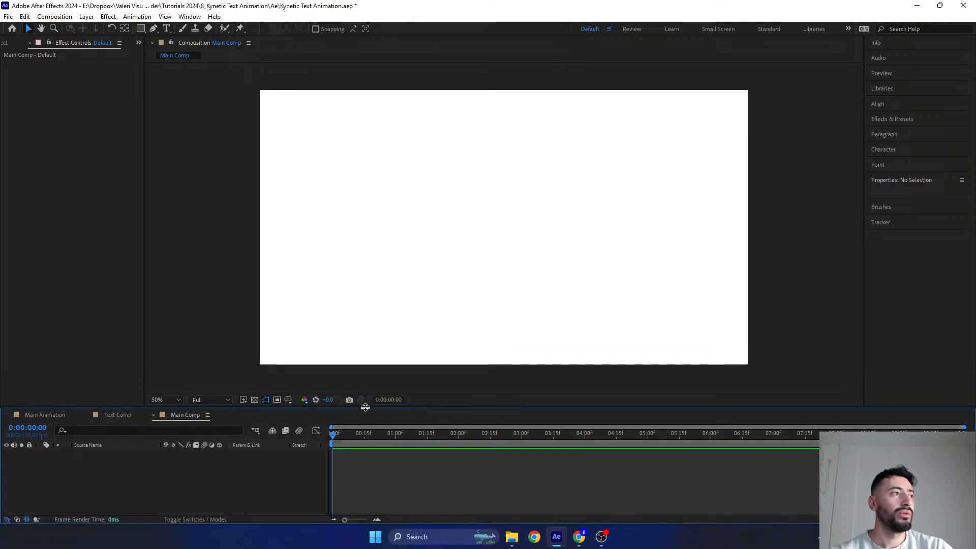
click(86, 415)
click(7, 415)
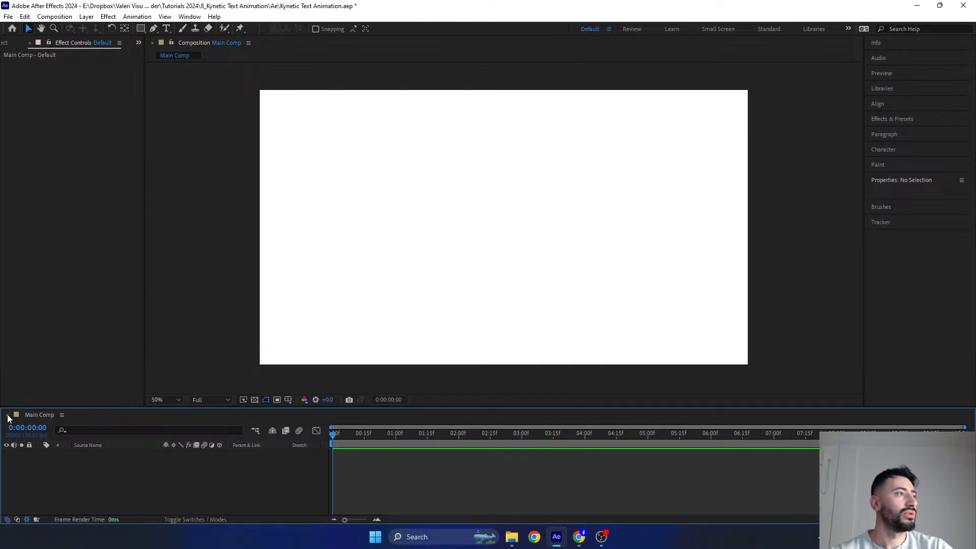
- Add a point text layer reading Motion near the middle of Main Comp
click(166, 31)
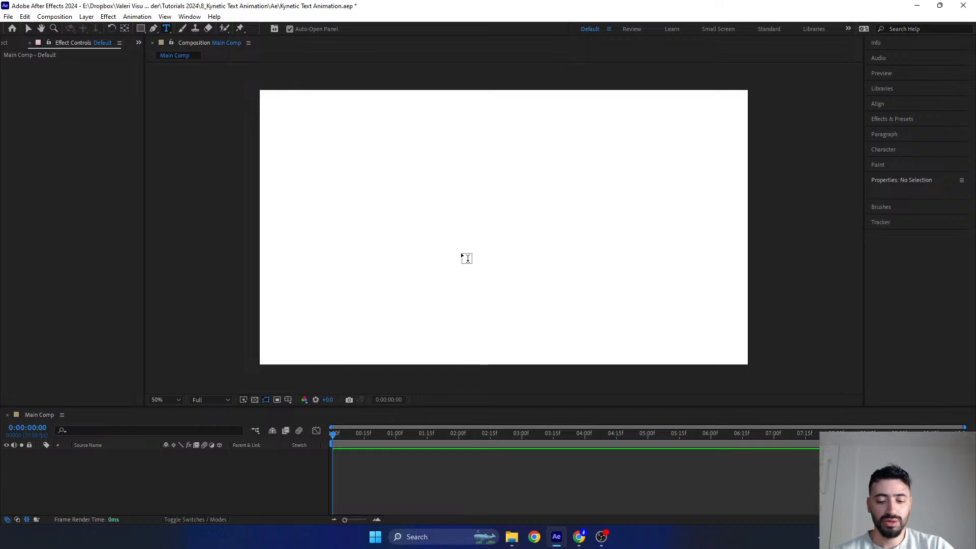
click(453, 238)
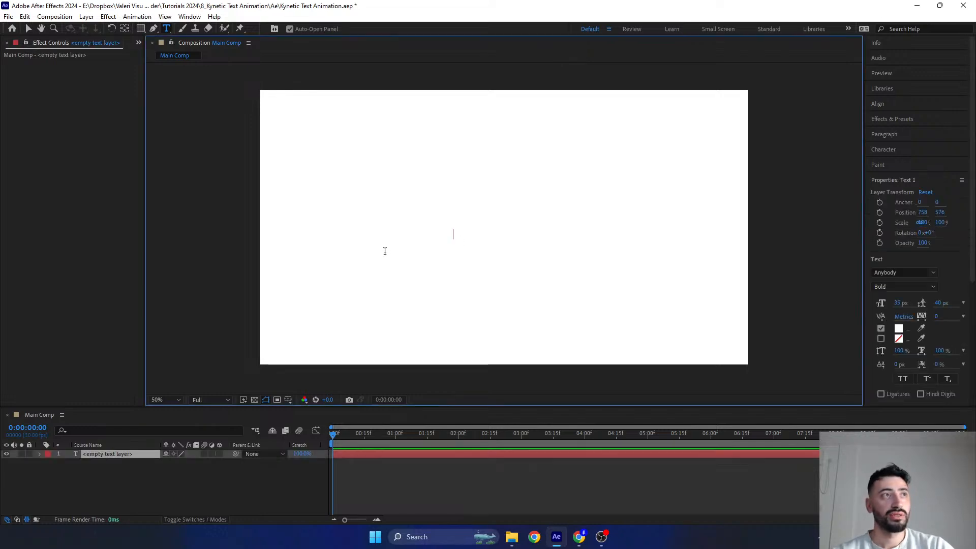
text(Mo)
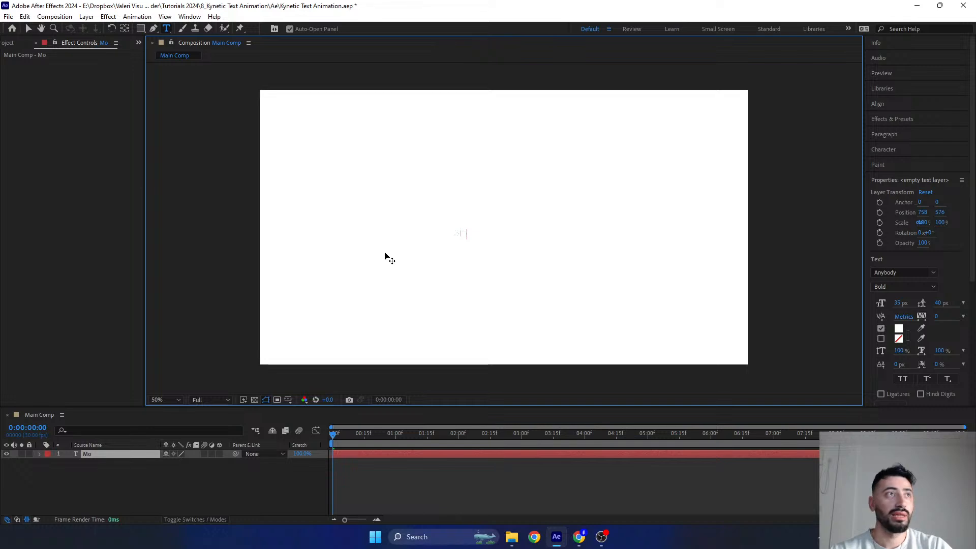
text(tion)
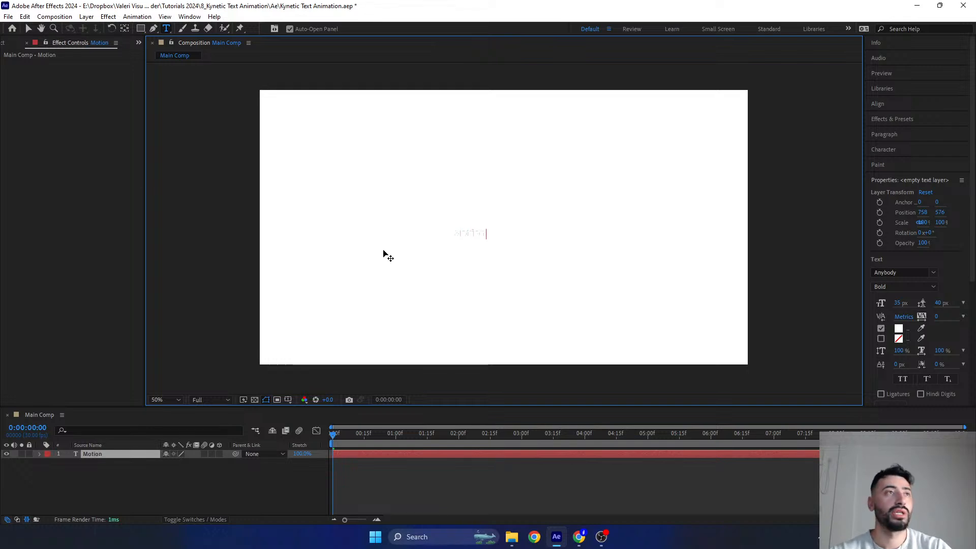
- Set the Motion text's font size to 50 px and its fill colour to black, 000000
double_click(466, 236)
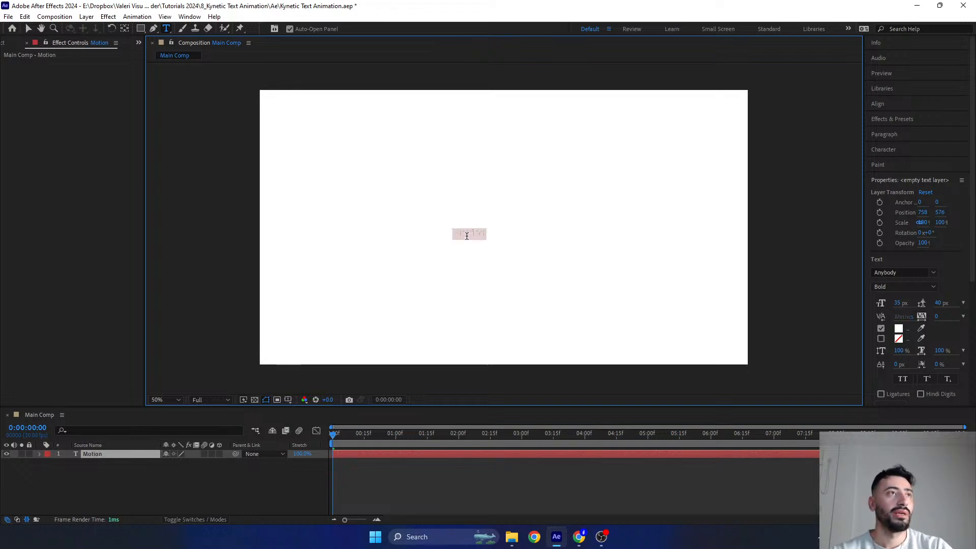
click(898, 304)
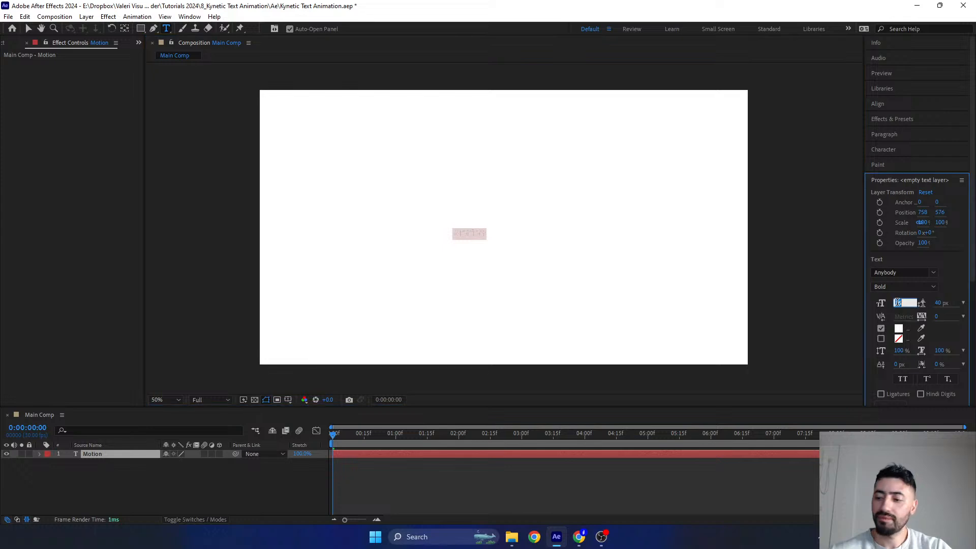
text(50)
key(Return)
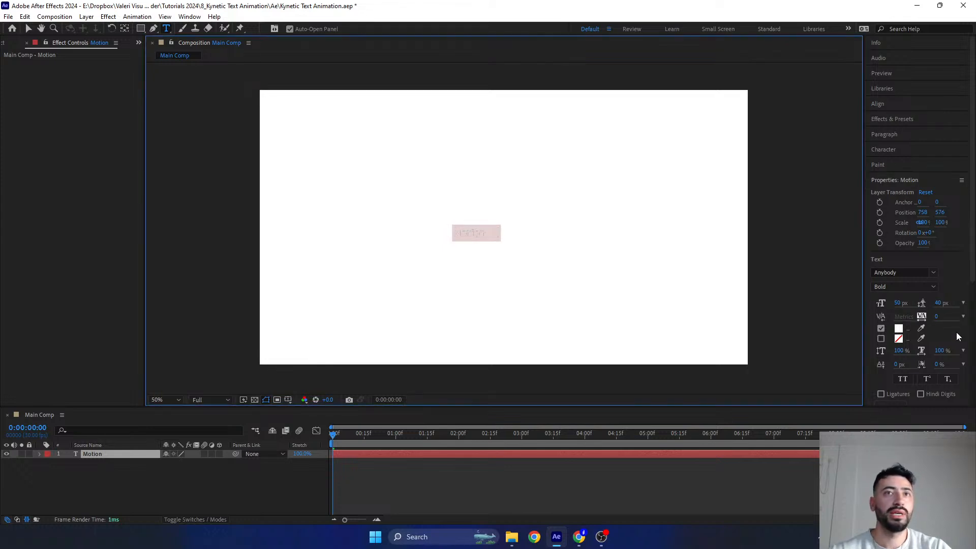
click(899, 328)
text(000000)
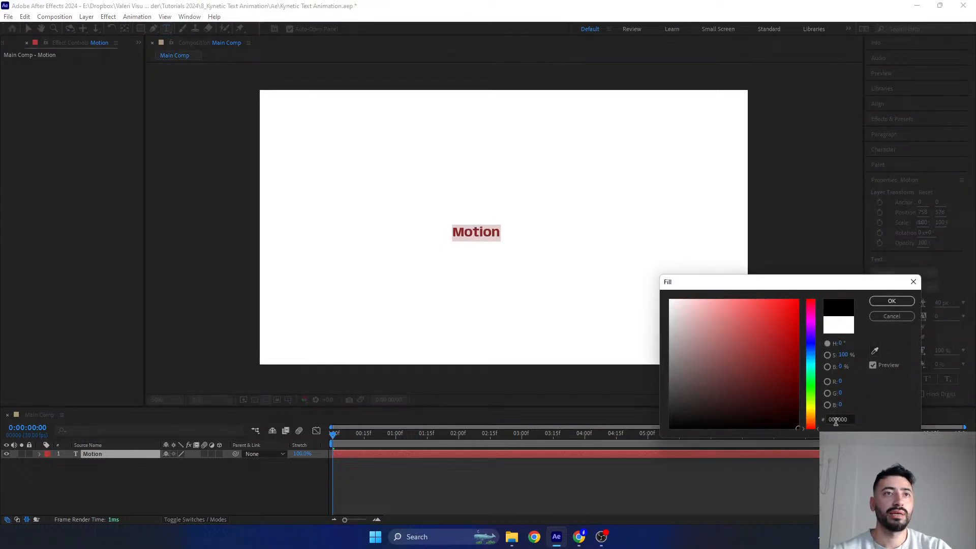
key(Return)
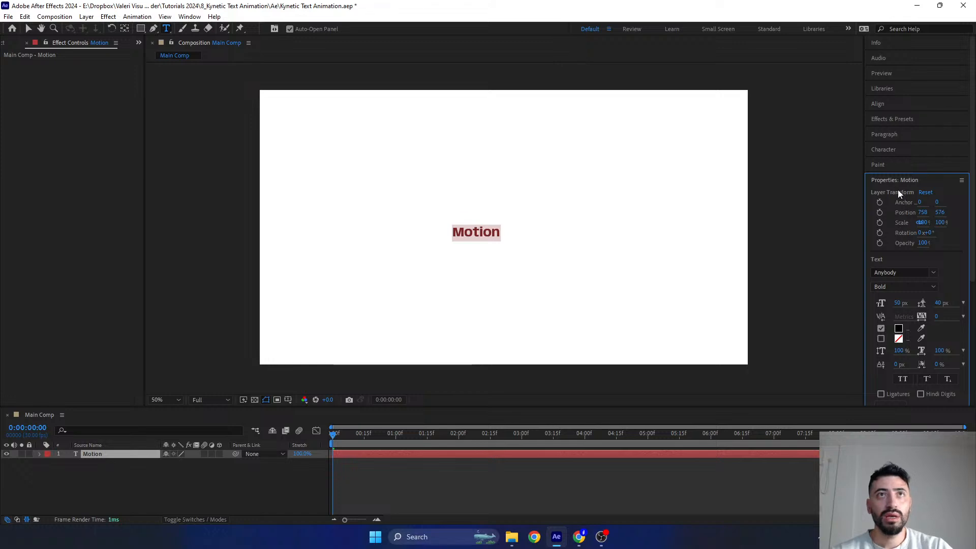
- Centre the Motion text's paragraph alignment and align the layer horizontally and vertically to the centre of the composition
click(874, 133)
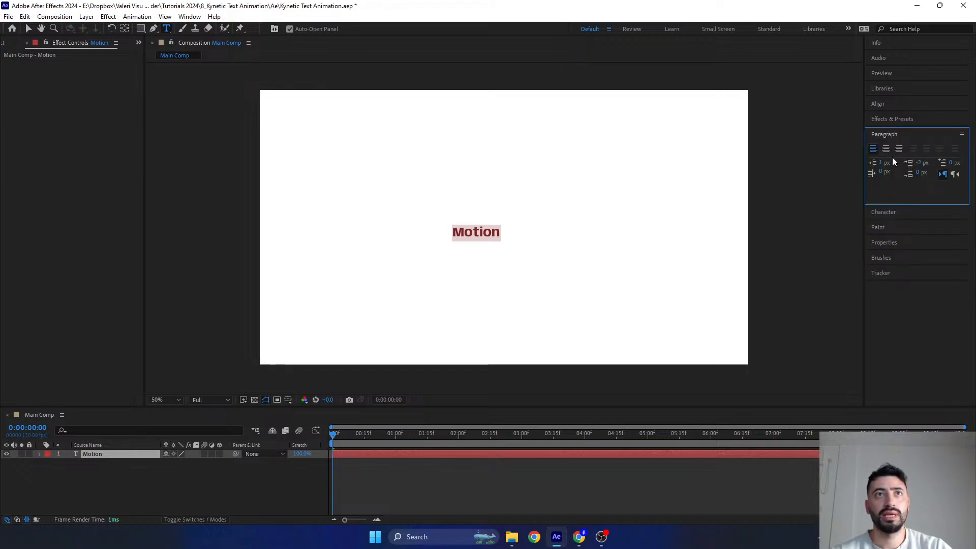
click(886, 153)
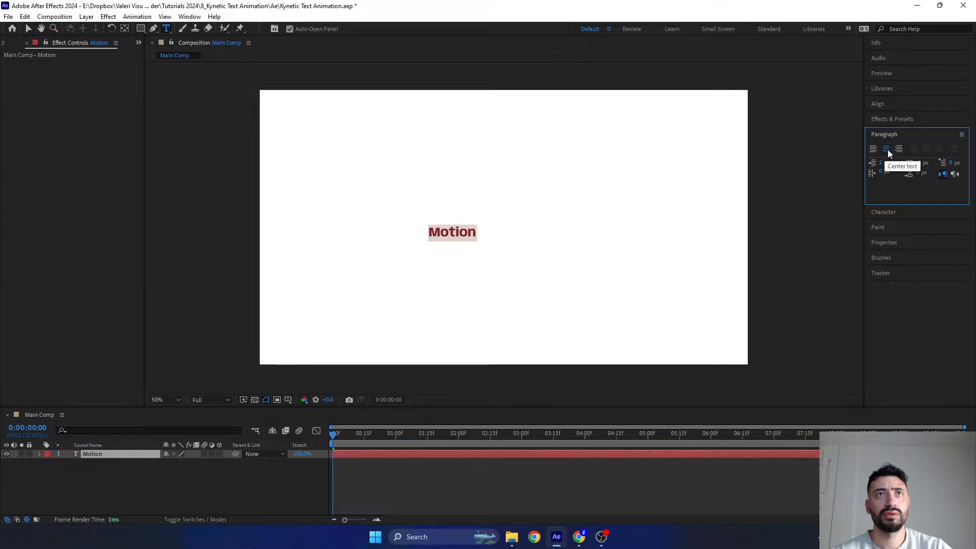
click(878, 105)
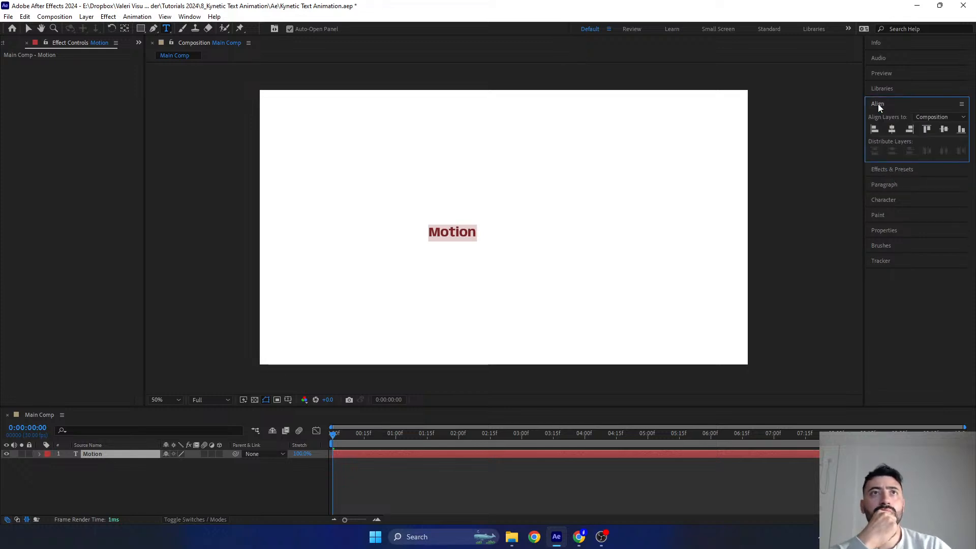
click(893, 130)
click(945, 135)
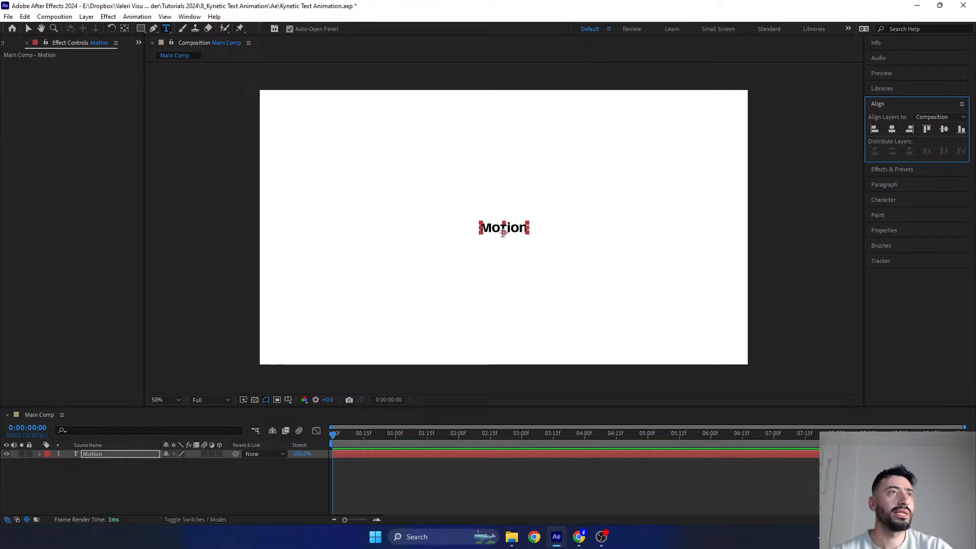
- Try the Thin font style on the whole word Motion and return it to Bold
click(876, 203)
click(512, 230)
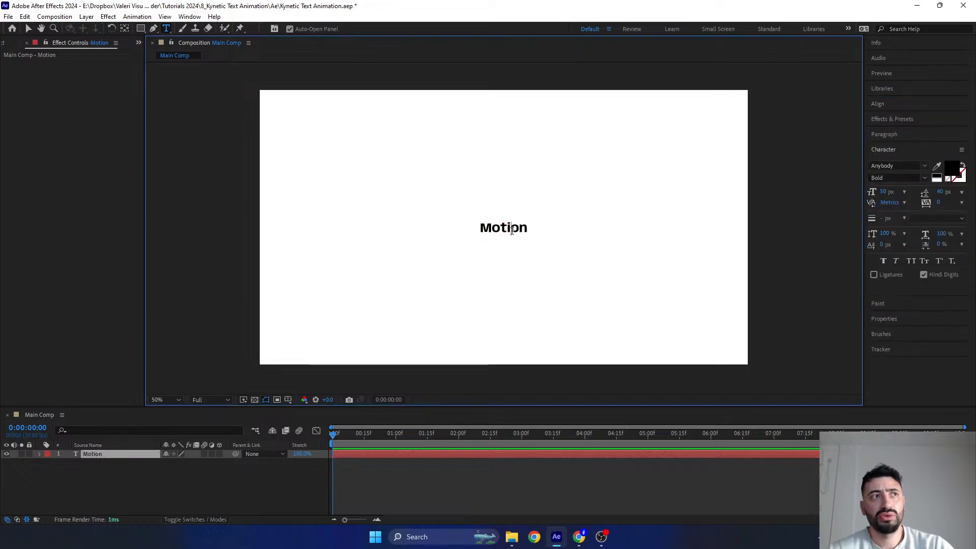
double_click(512, 231)
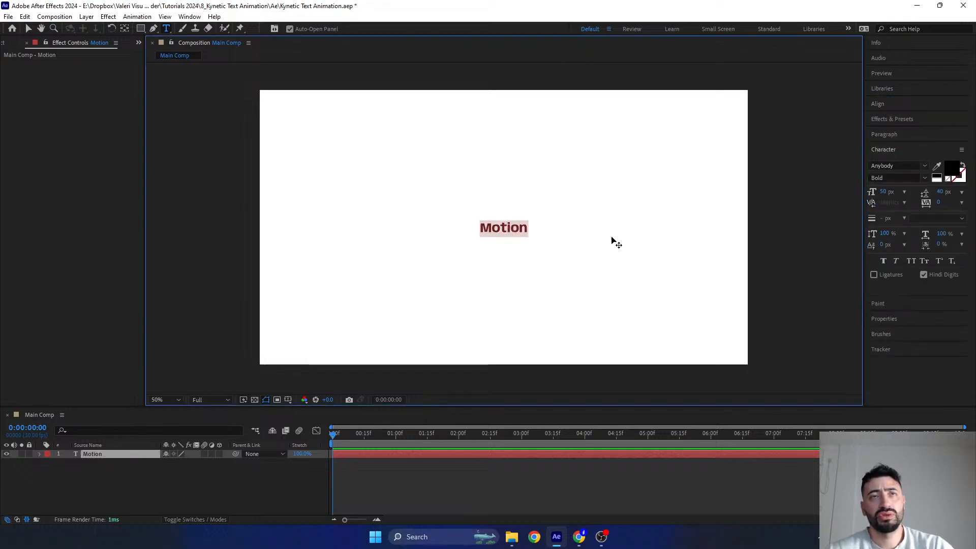
click(925, 178)
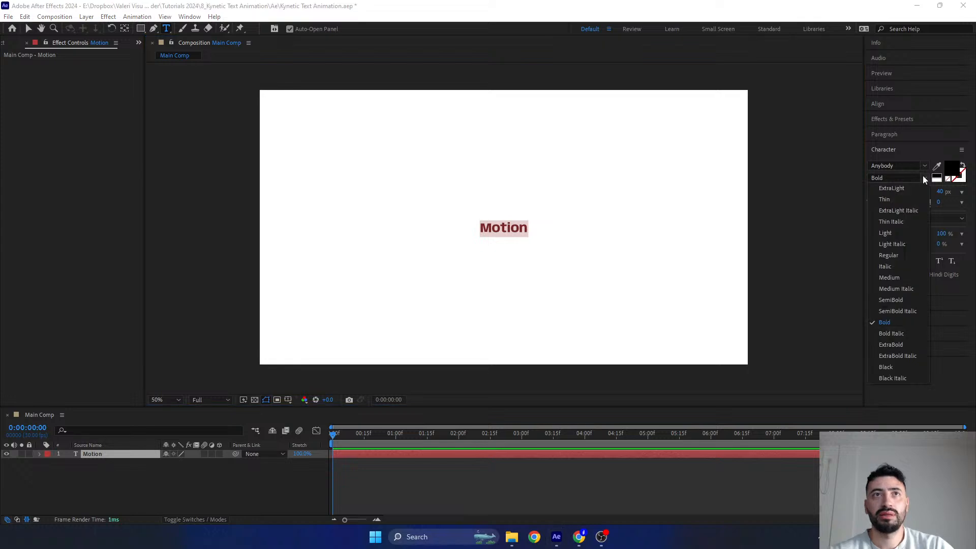
click(884, 200)
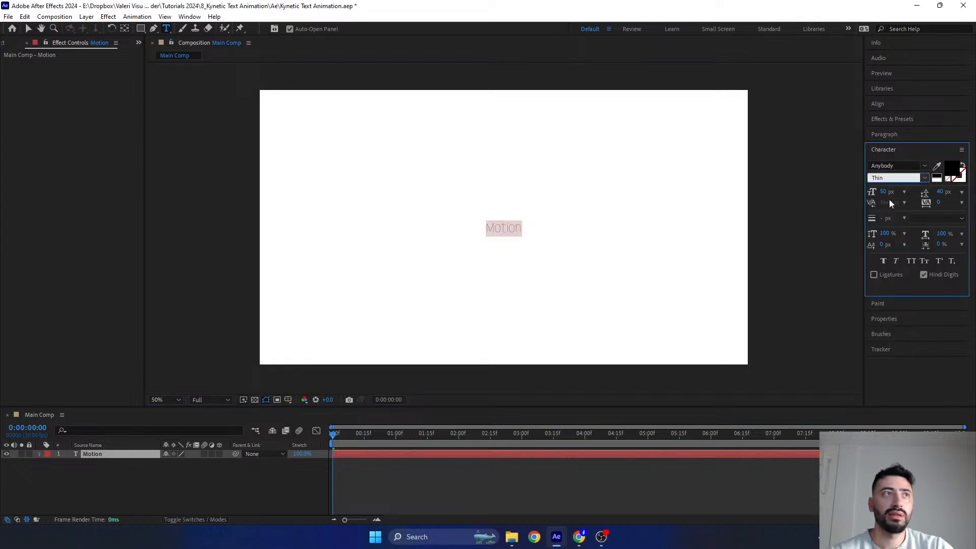
click(925, 179)
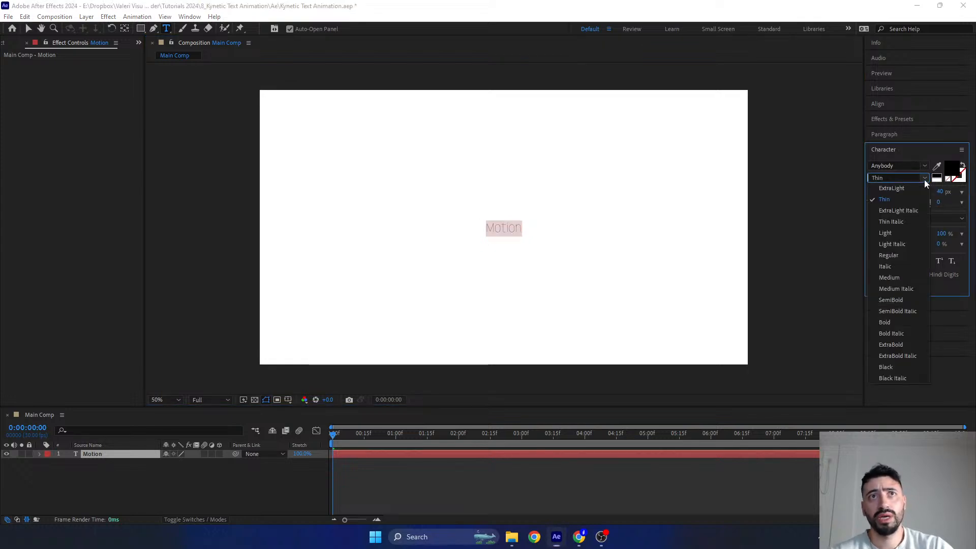
click(885, 322)
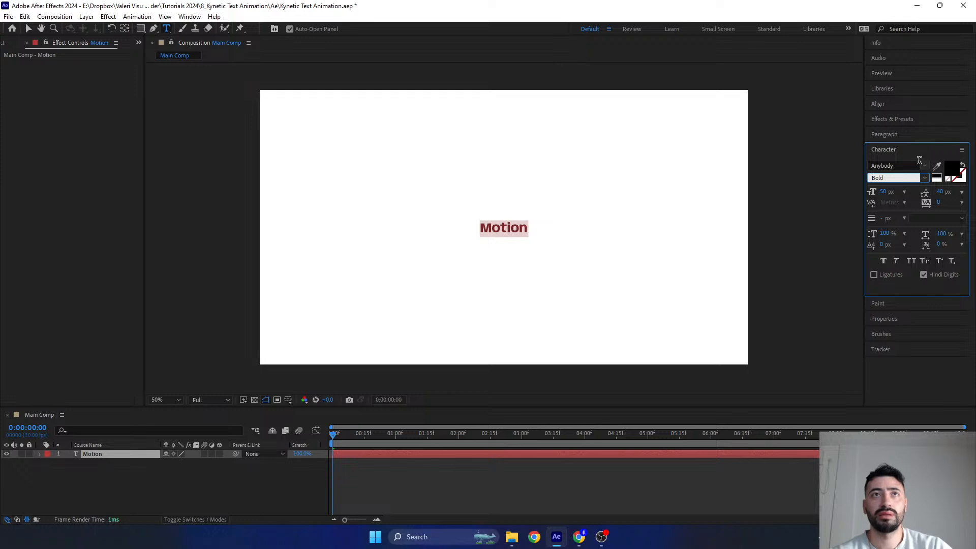
- Set the Motion text's leading to Auto and finish editing the text
click(961, 191)
click(933, 204)
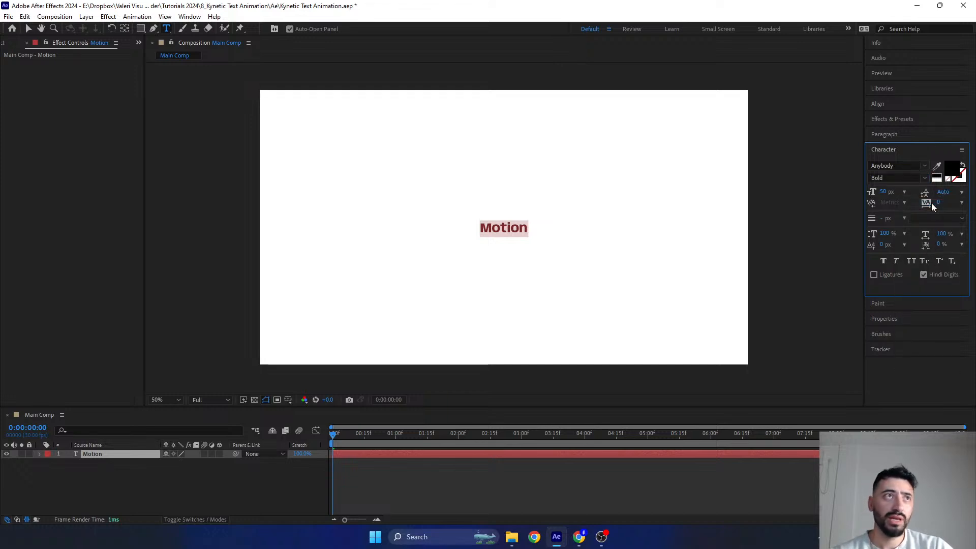
click(142, 457)
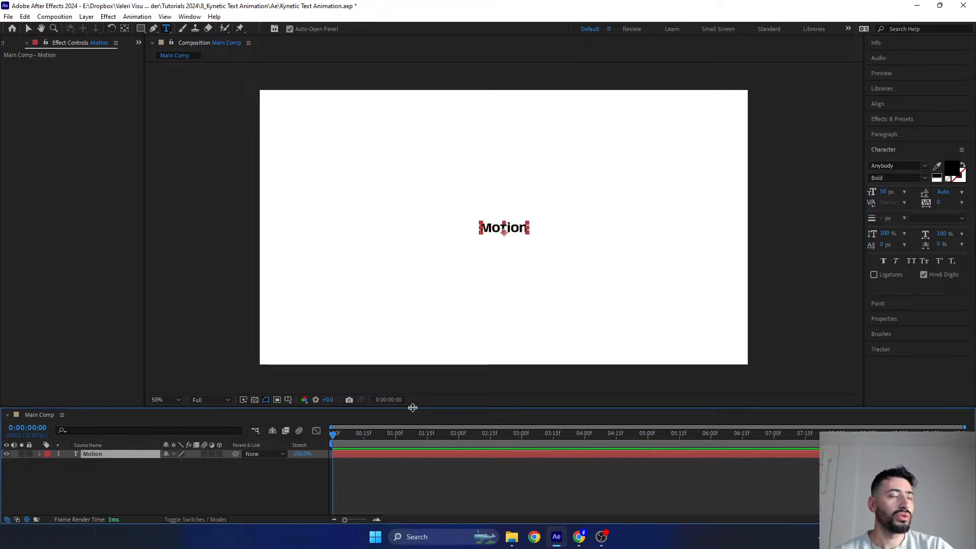
- Enlarge the timeline area and duplicate the Motion text layer five times, making six layers, one per letter
drag(415, 408, 416, 356)
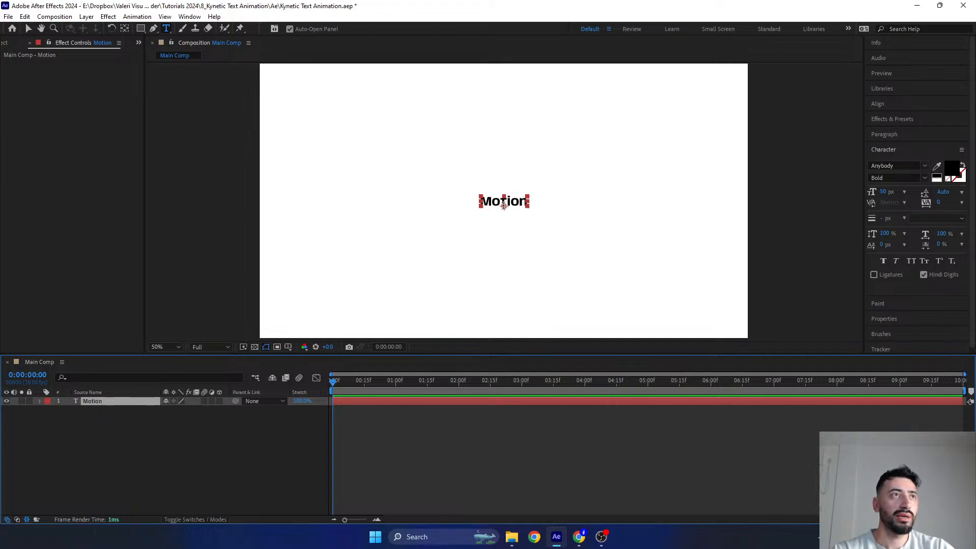
scroll(501, 206, up, 1)
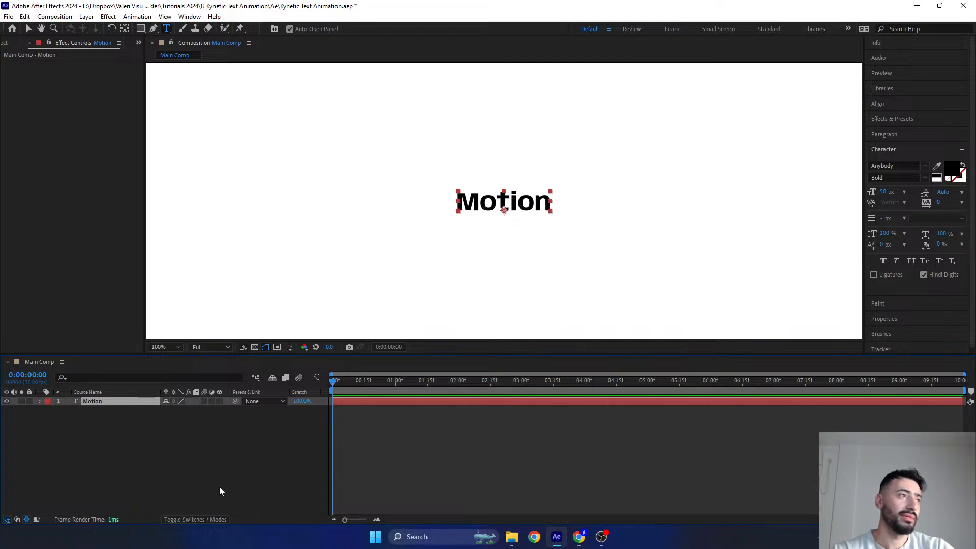
key(ctrl+d)
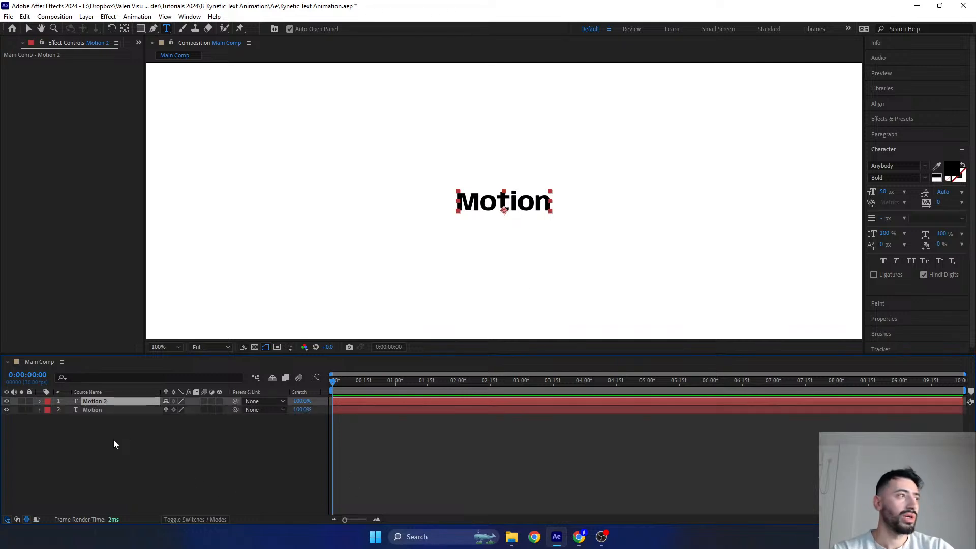
key(ctrl+d)
key(ctrl+d)
key(ctrl+d)
key(ctrl+d)
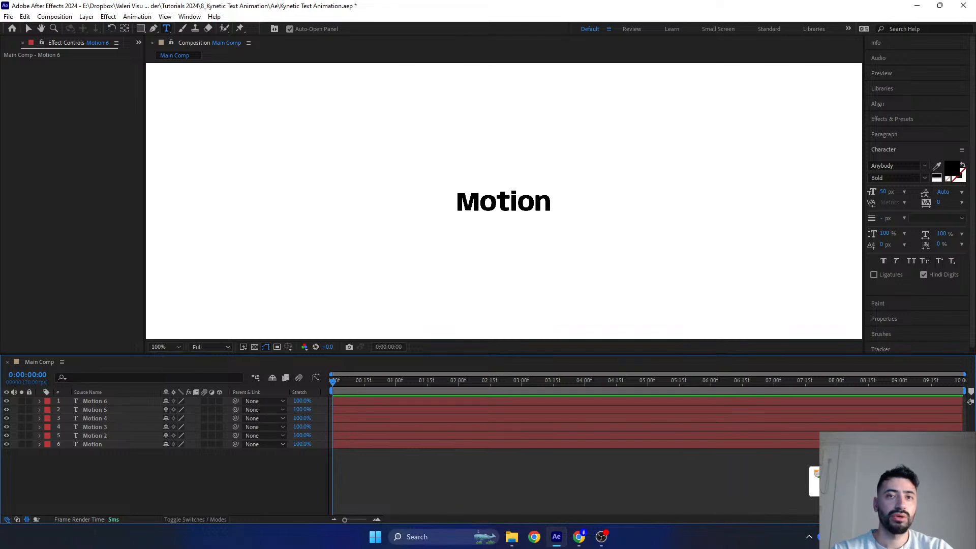
- Hide the layers Motion 2 through Motion 6, leaving only the original Motion layer visible
click(802, 462)
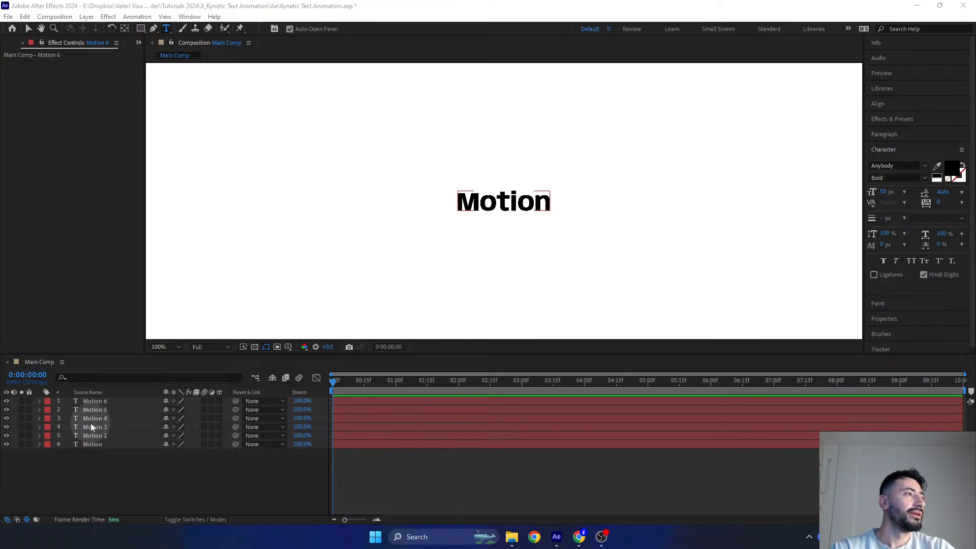
click(99, 411)
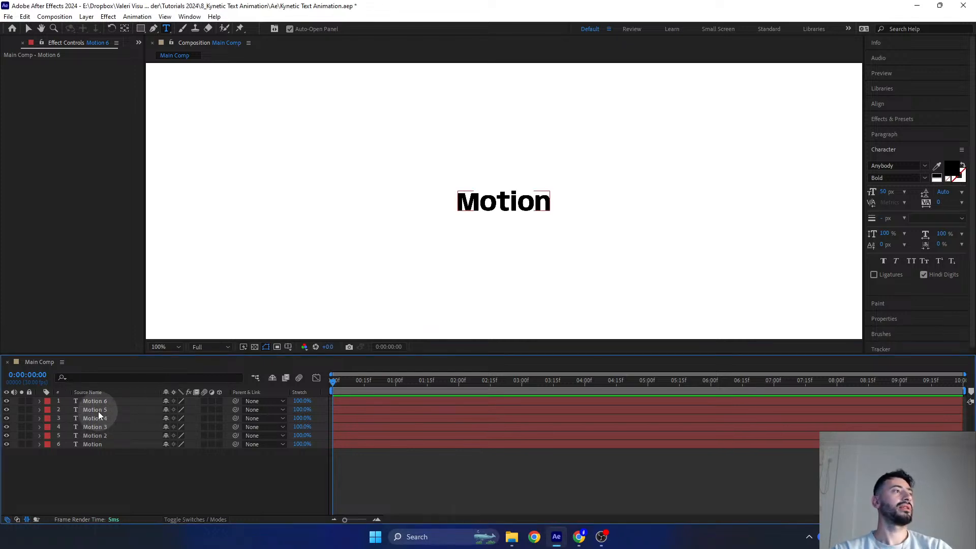
drag(8, 402, 8, 442)
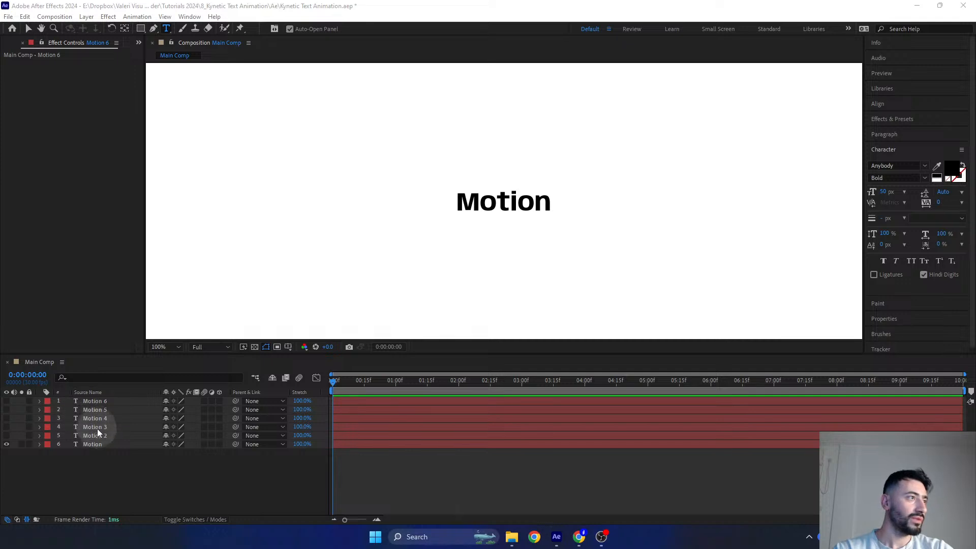
- Shorten the original Motion layer's text to the single letter M and hide that layer
click(96, 443)
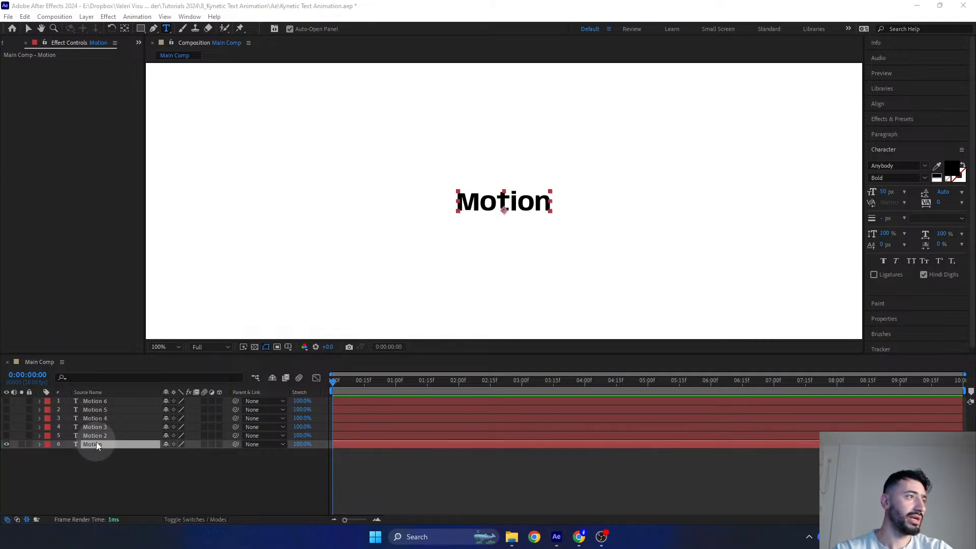
click(96, 441)
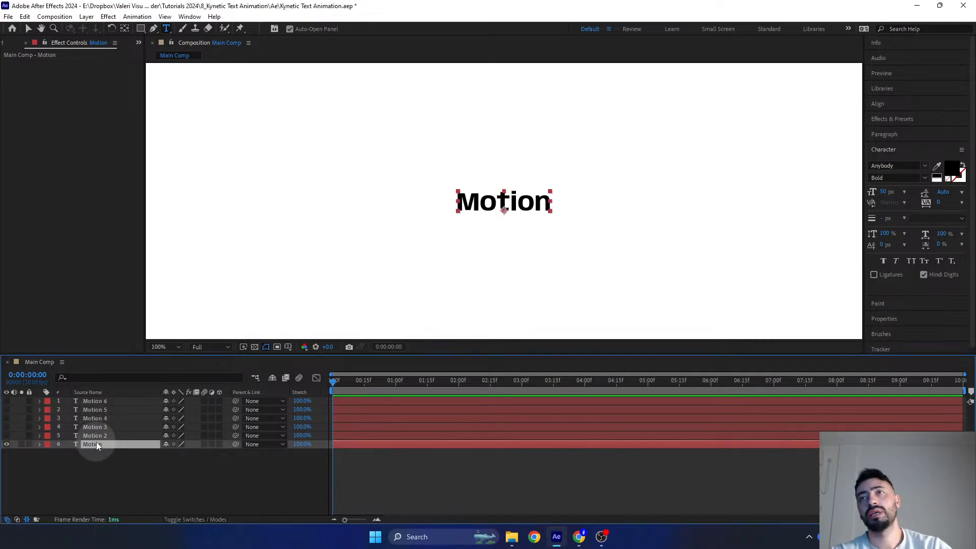
mouse_move(580, 537)
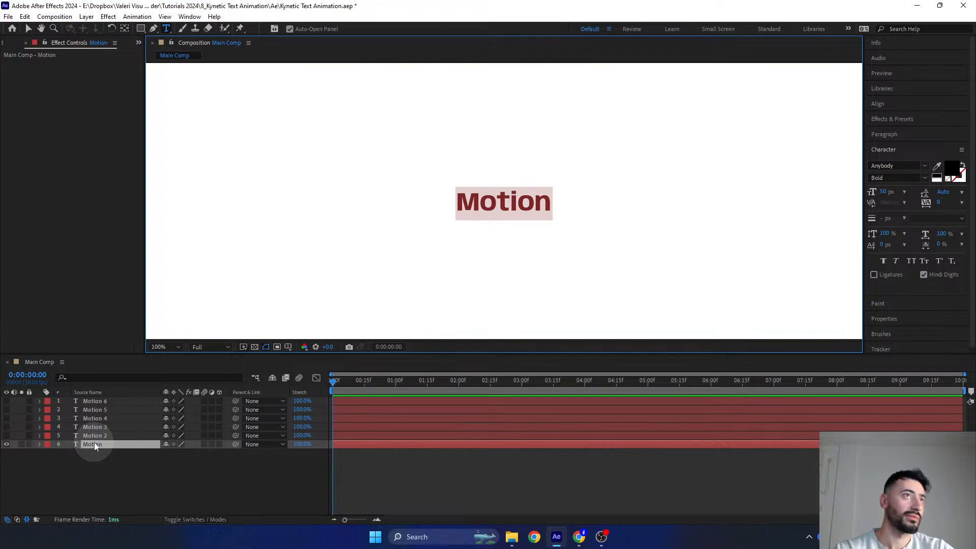
click(550, 203)
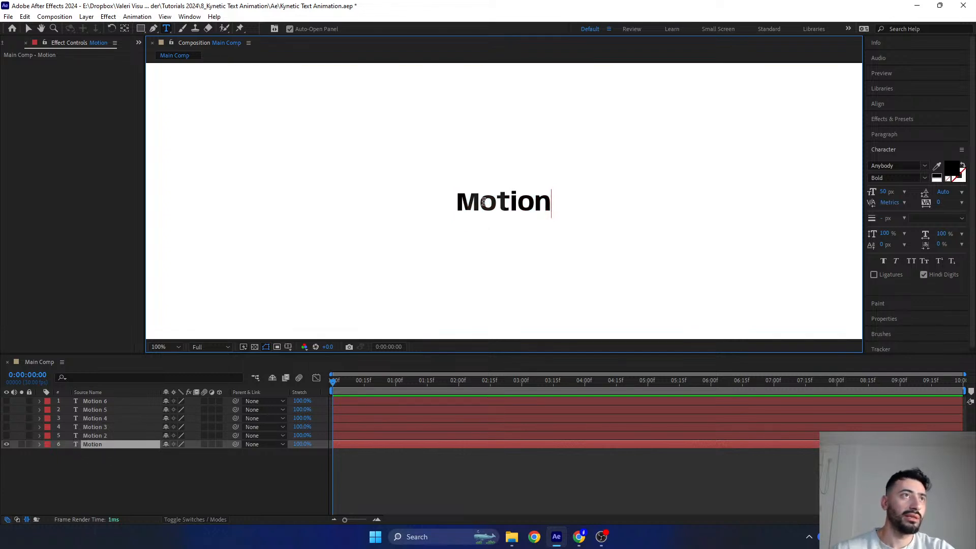
shift+click(481, 202)
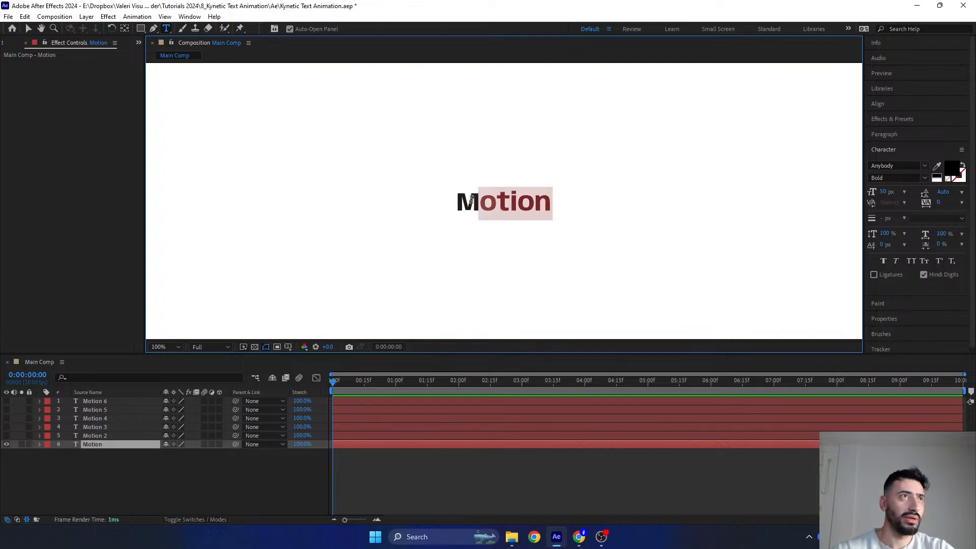
key(BackSpace)
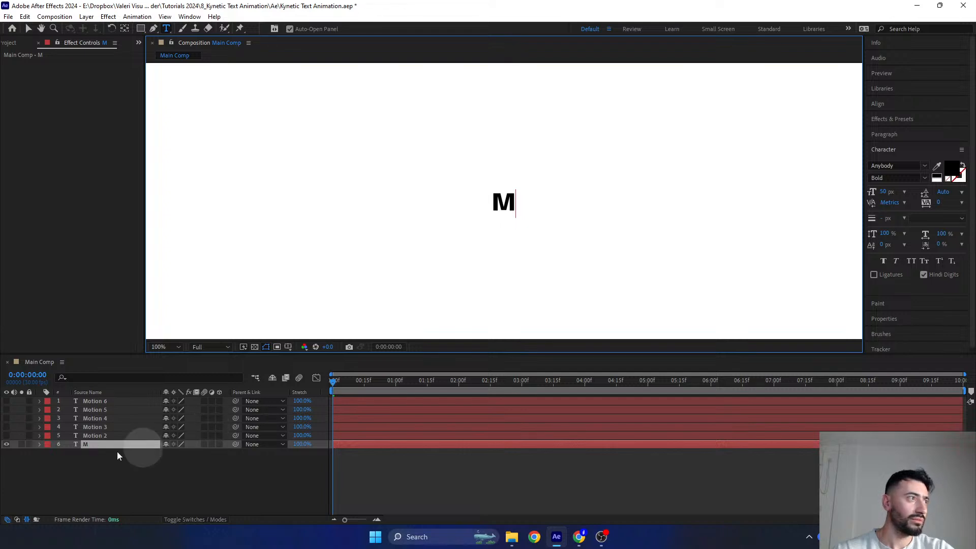
click(85, 444)
click(7, 444)
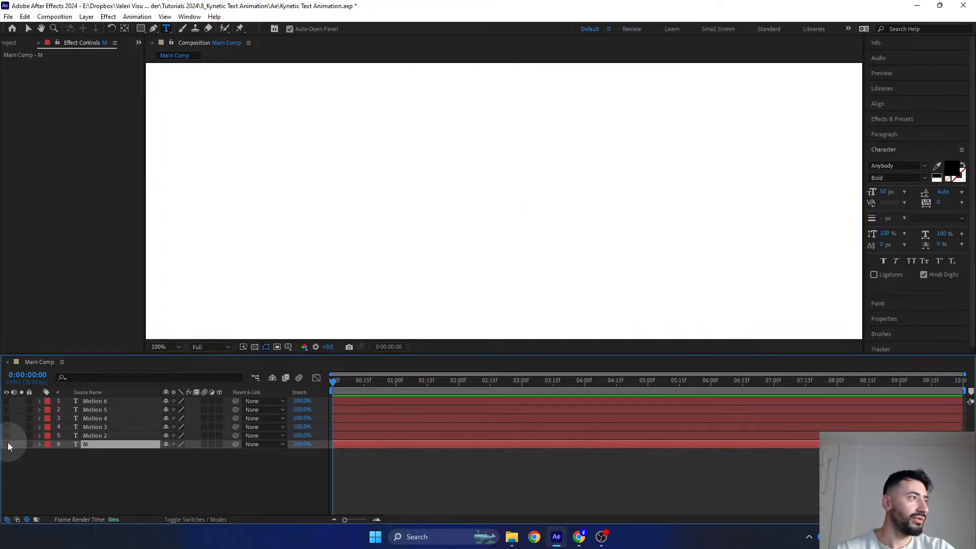
- Show the Motion 2 layer, shorten its text to the first letter o, and hide the layer again
click(7, 436)
click(96, 435)
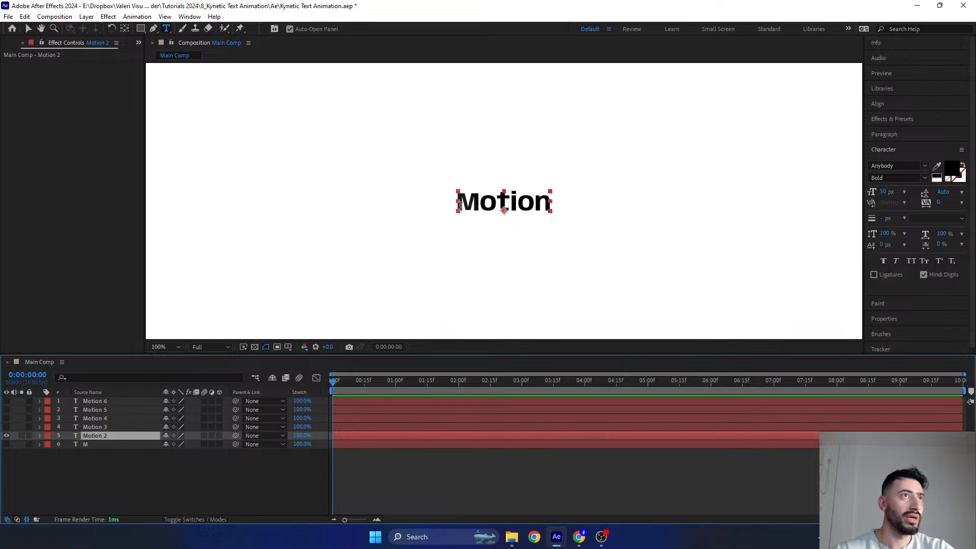
drag(476, 203, 449, 203)
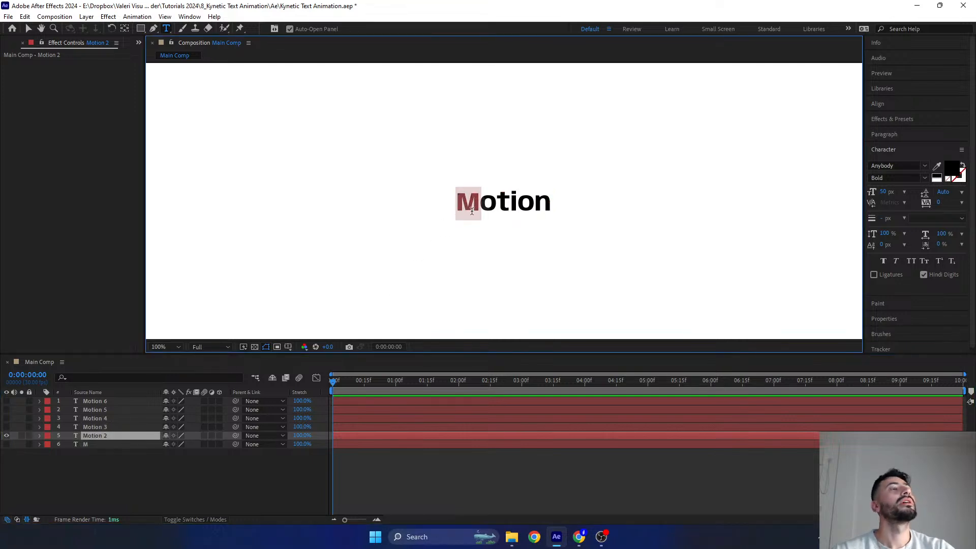
key(BackSpace)
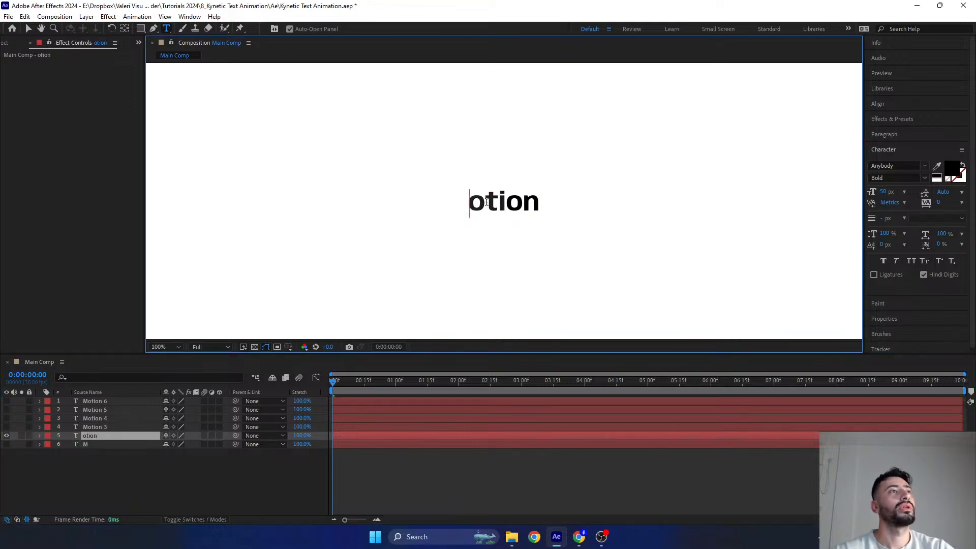
drag(485, 206, 593, 214)
key(BackSpace)
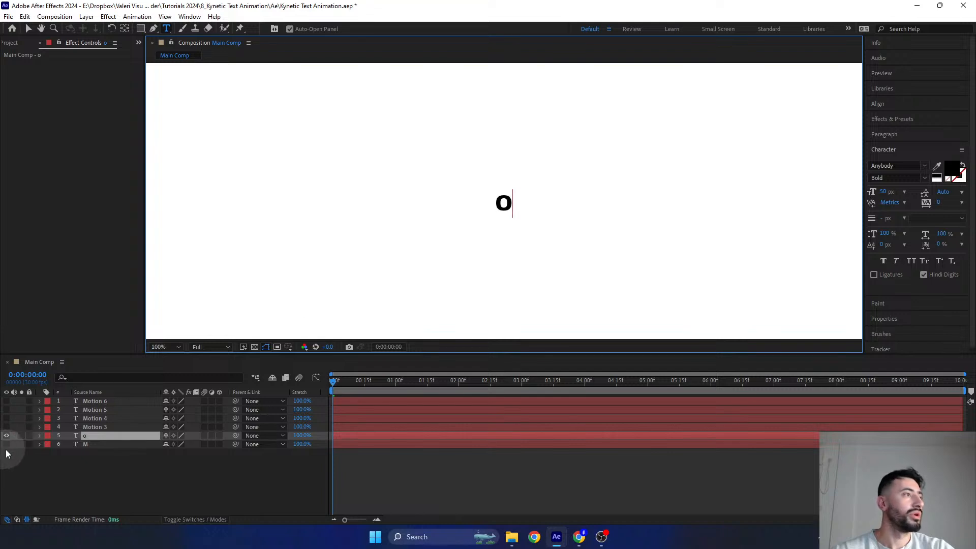
click(7, 435)
- Show the Motion 3 layer, shorten its text to the single letter t, and hide it again
click(6, 426)
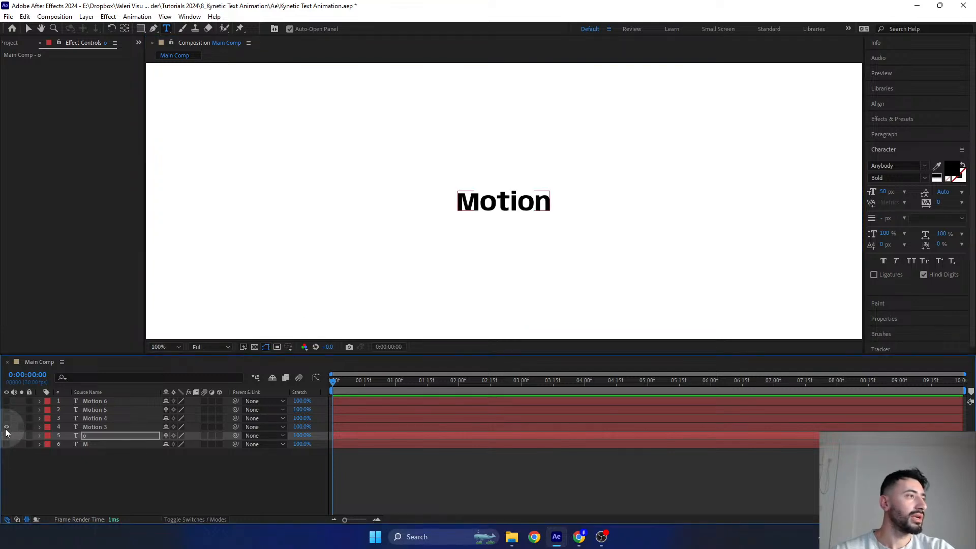
click(94, 427)
drag(504, 210, 427, 198)
key(BackSpace)
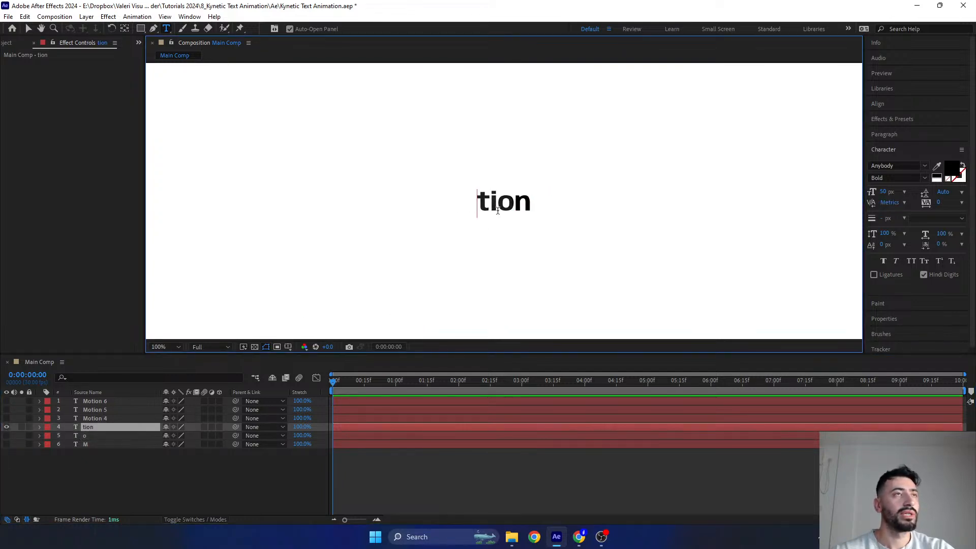
drag(490, 204, 570, 219)
key(BackSpace)
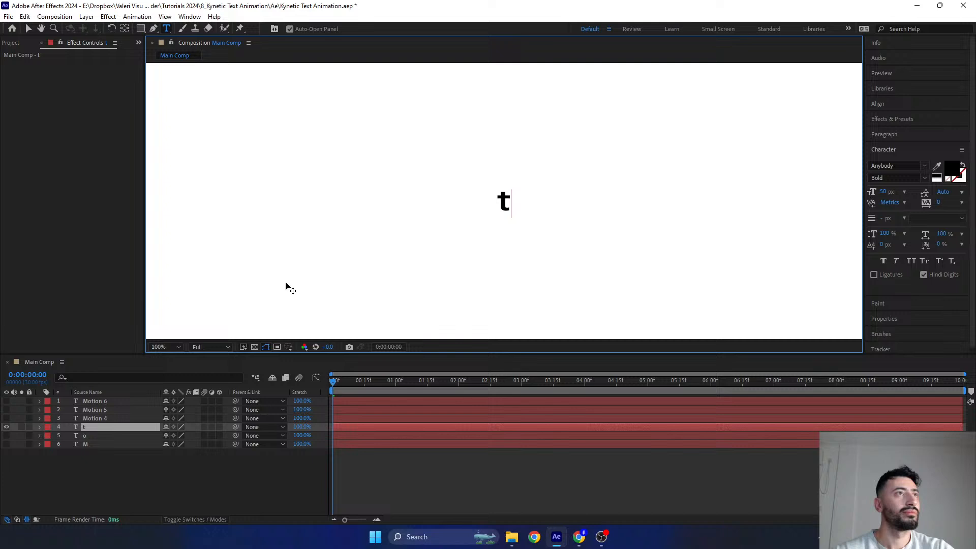
click(6, 427)
- Show the Motion 4 layer and shorten its text to the single letter i
click(7, 418)
click(95, 418)
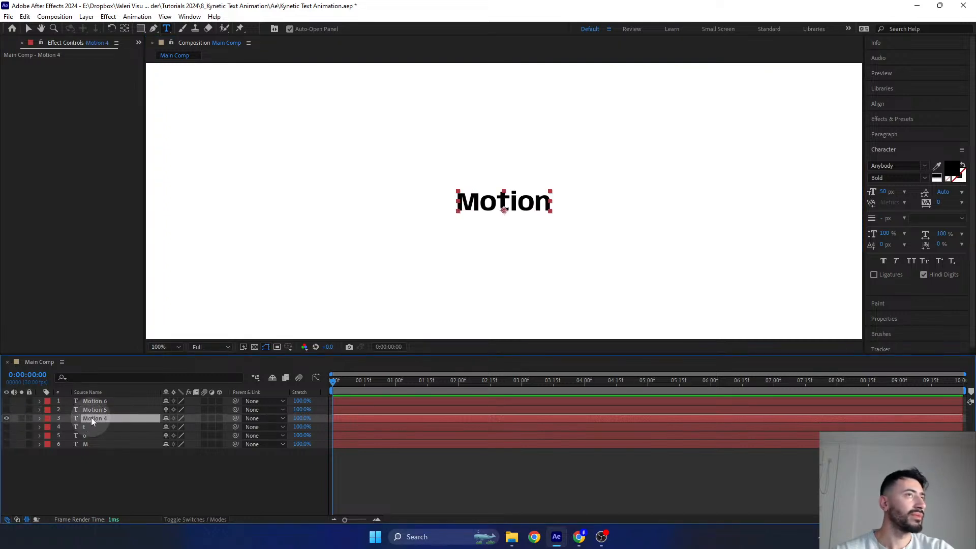
drag(510, 205, 544, 222)
key(BackSpace)
key(BackSpace)
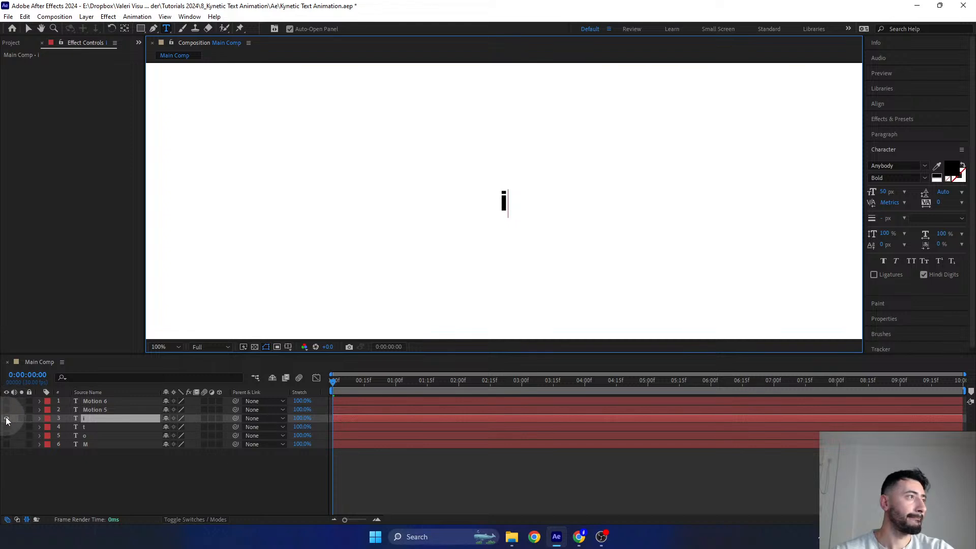
- Show the Motion 5 layer, shorten its text to the word's second o, and hide the i layer
click(6, 409)
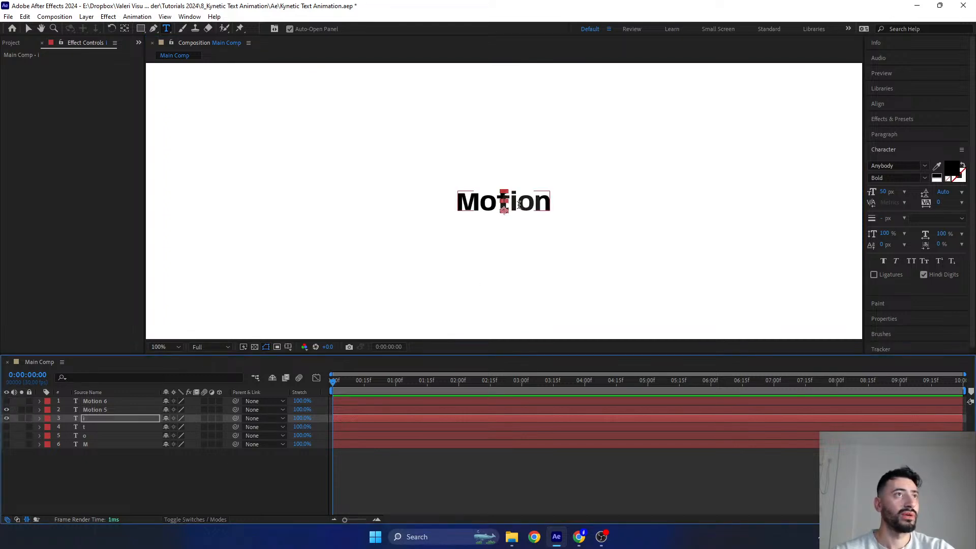
drag(519, 205, 353, 207)
key(BackSpace)
drag(504, 206, 532, 211)
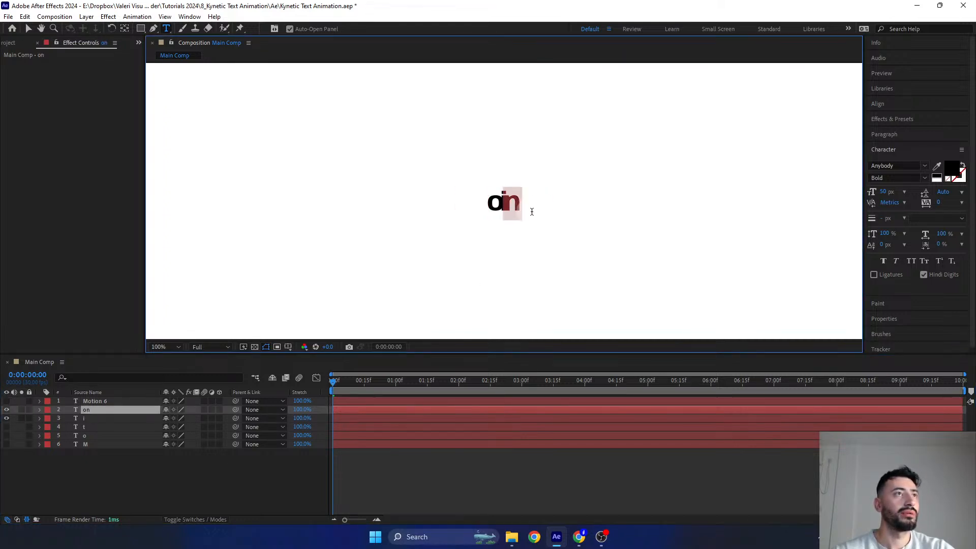
key(BackSpace)
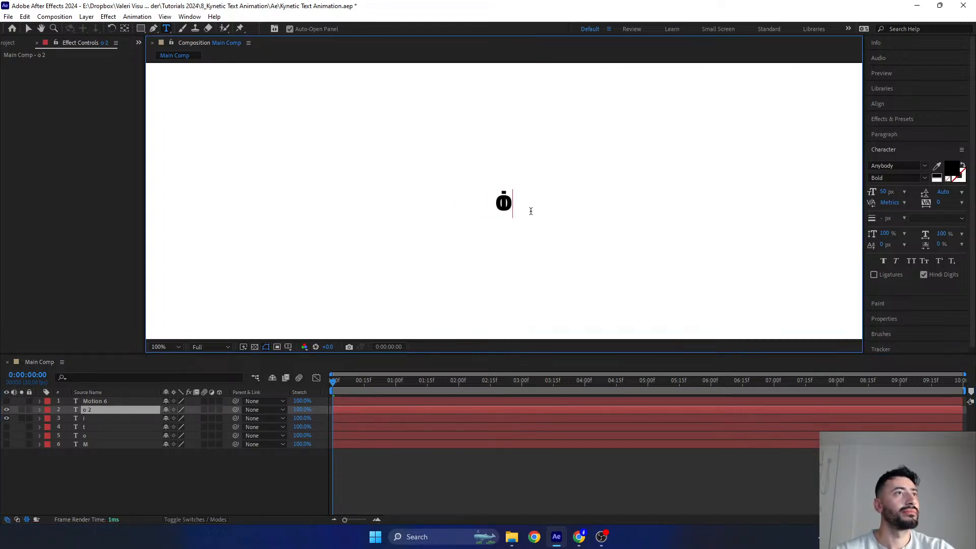
click(8, 419)
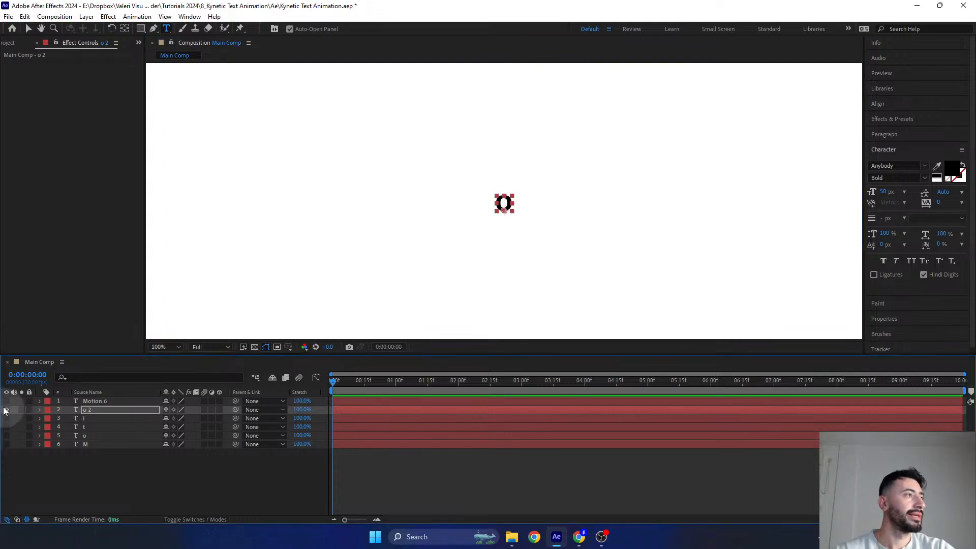
- Show the Motion 6 layer, hide the second o layer, and shorten Motion 6 to the single letter n
click(7, 401)
click(7, 410)
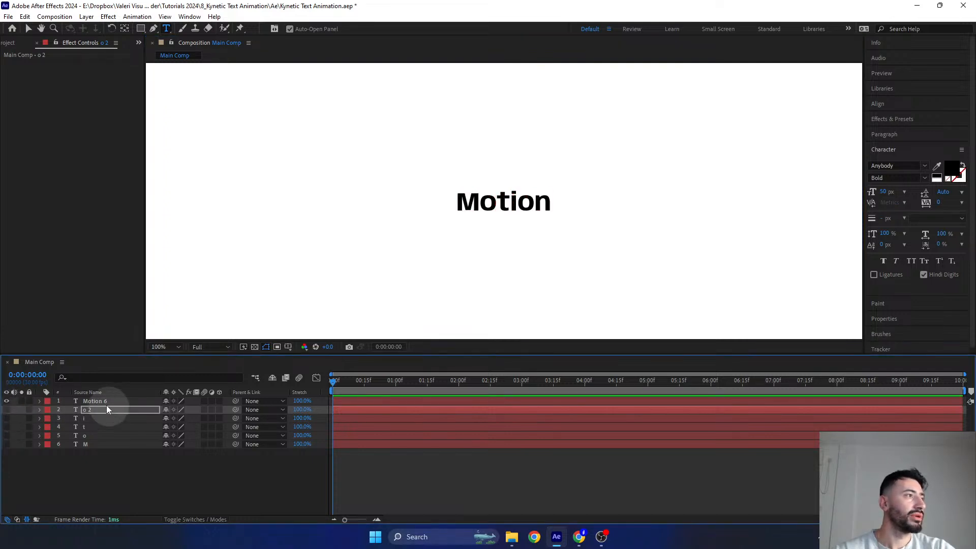
click(99, 401)
click(536, 203)
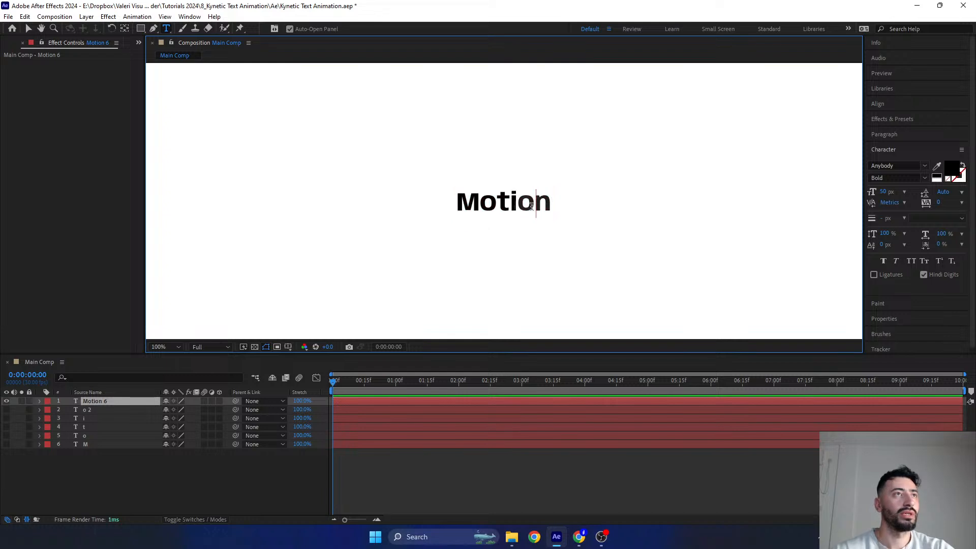
shift+click(455, 203)
key(BackSpace)
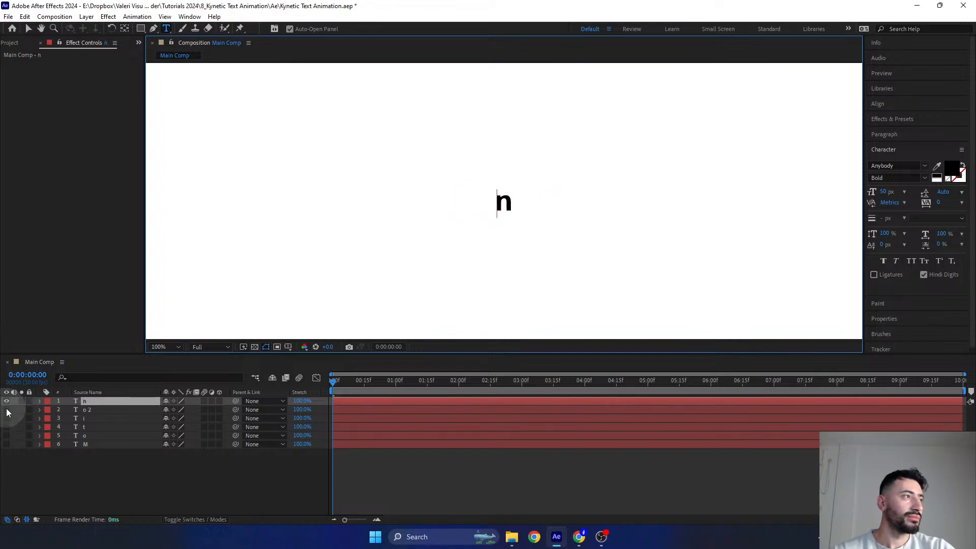
- Make all the hidden letter layers visible and select all six layers
drag(7, 409, 7, 444)
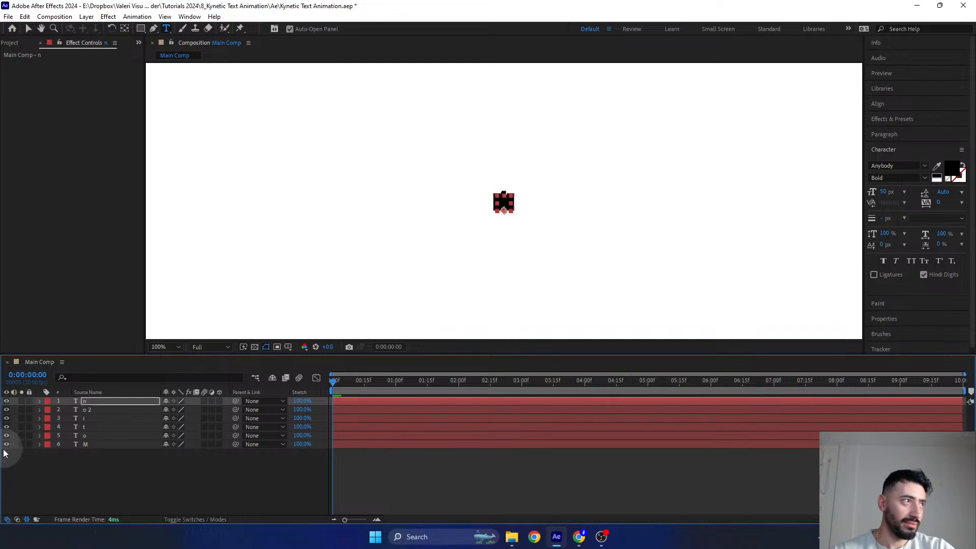
click(62, 489)
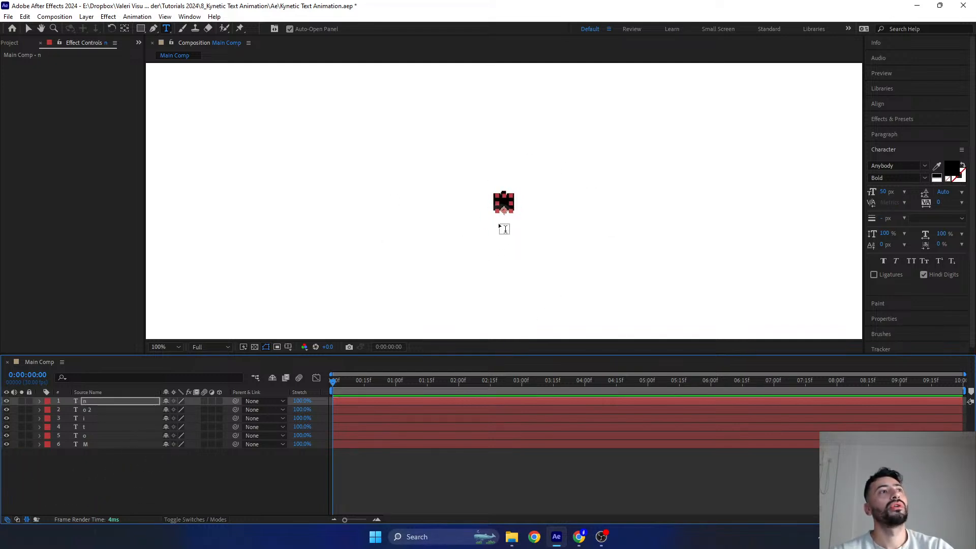
shift+click(99, 444)
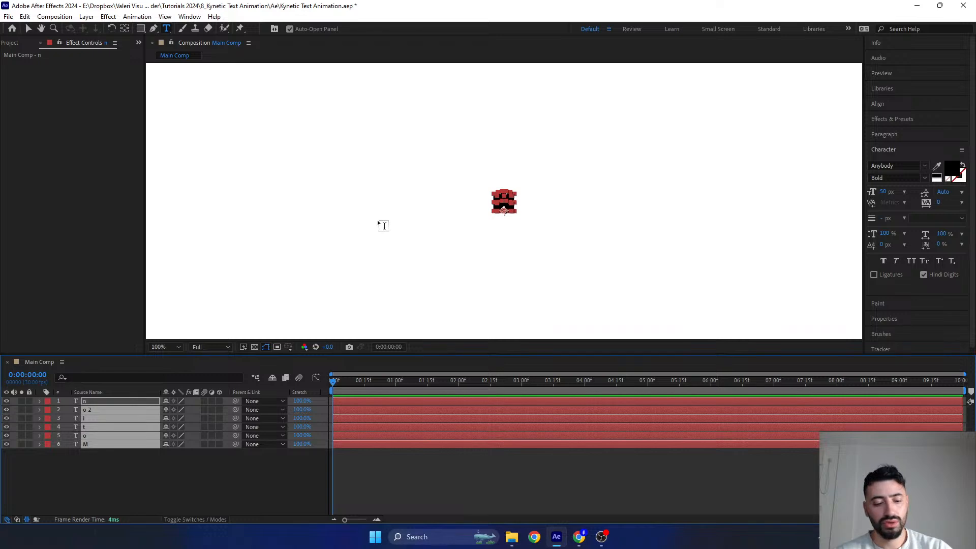
key(shift+Up)
key(shift+Up)
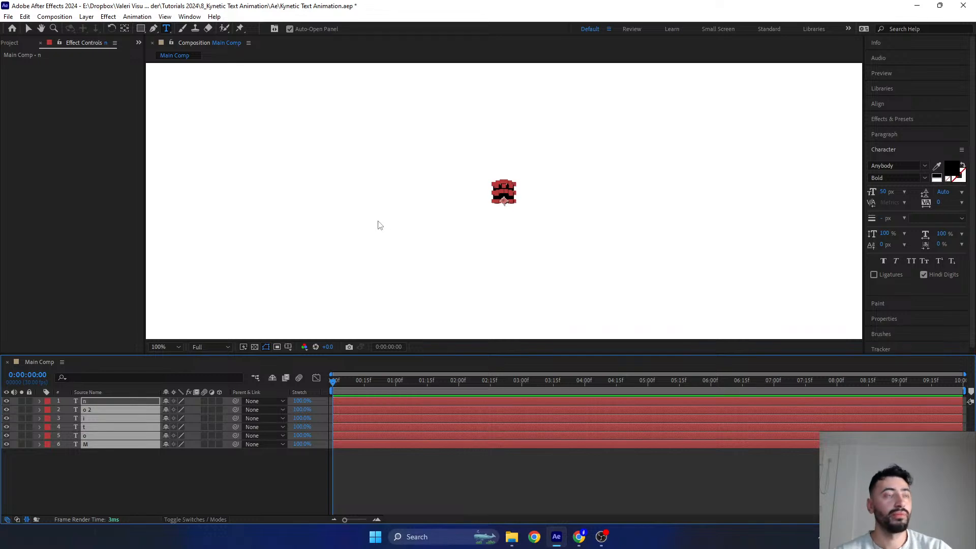
key(ctrl+z)
key(ctrl+z)
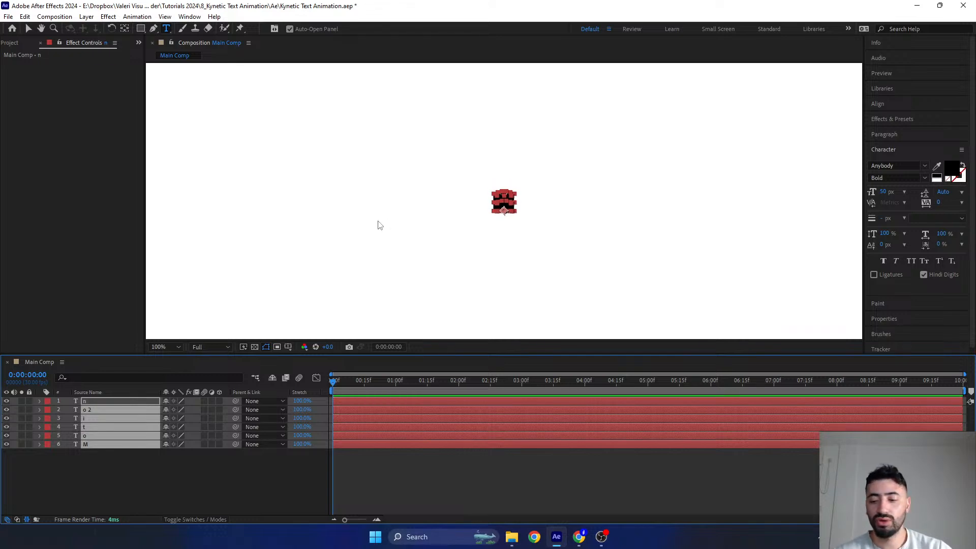
- Center the anchor point of each of the six letter layers within its own letter
key(ctrl+alt+Home)
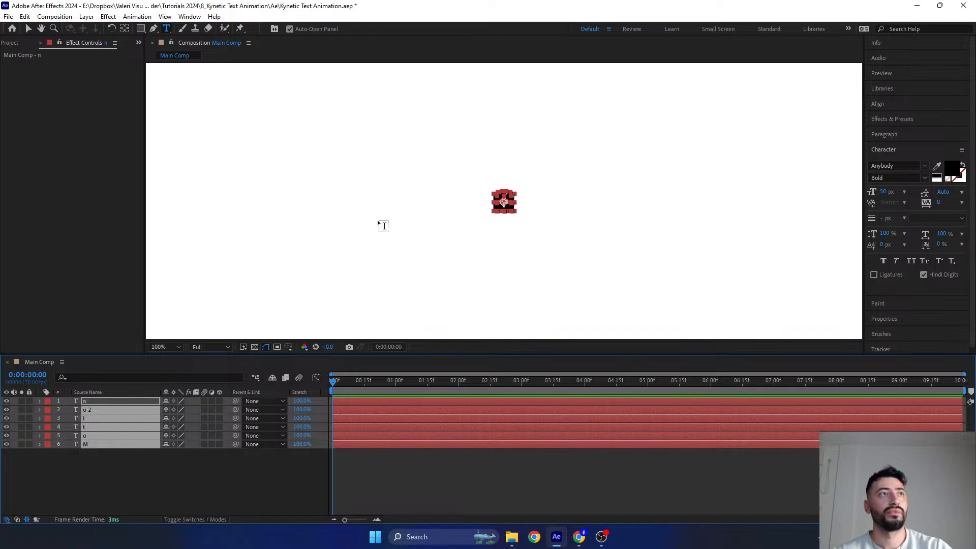
drag(142, 477, 92, 365)
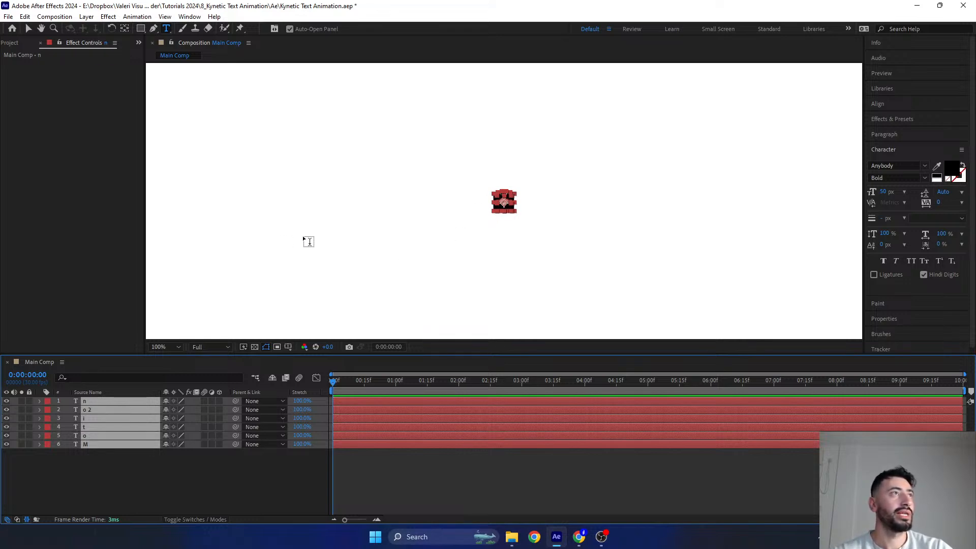
- Move the M letter to the left of the stacked letters and the n letter to their right, keeping both level
click(29, 30)
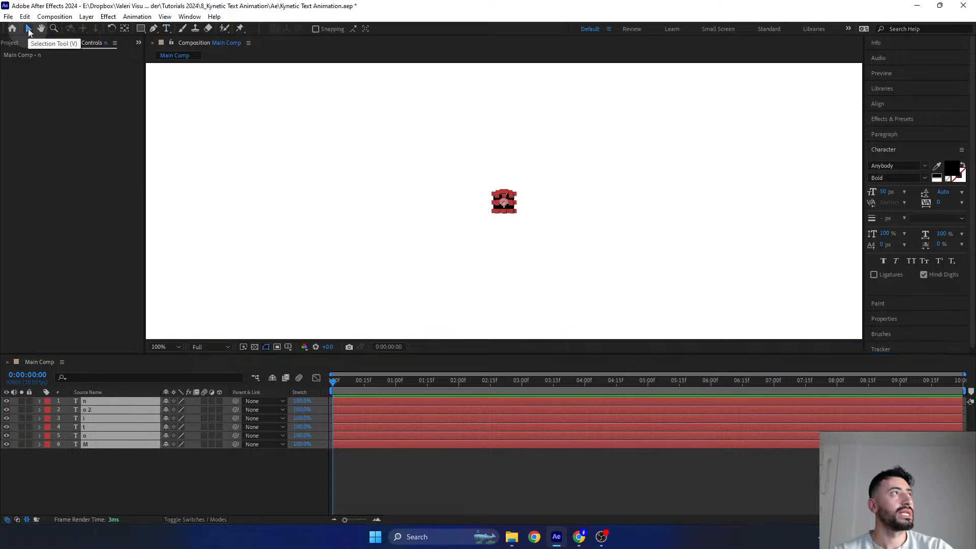
click(100, 491)
click(104, 447)
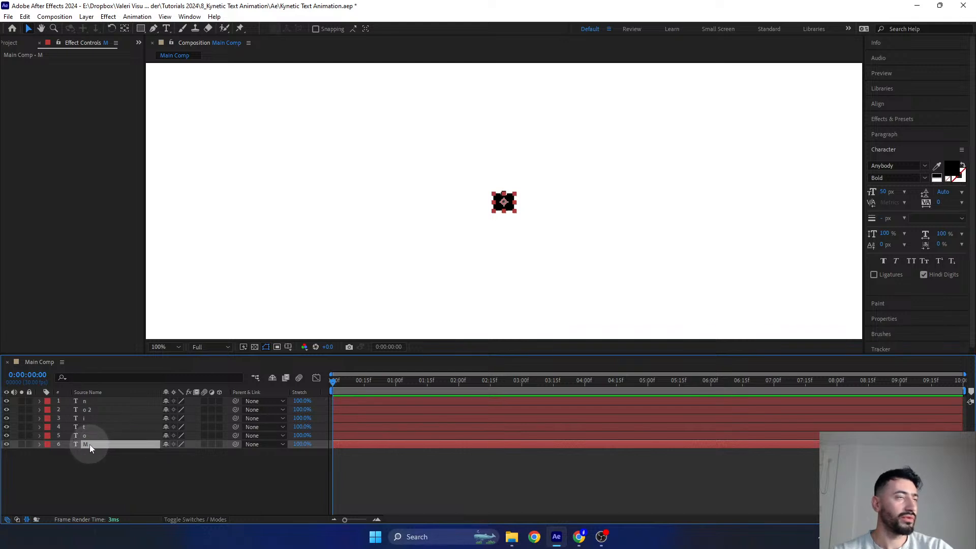
drag(498, 207, 429, 199)
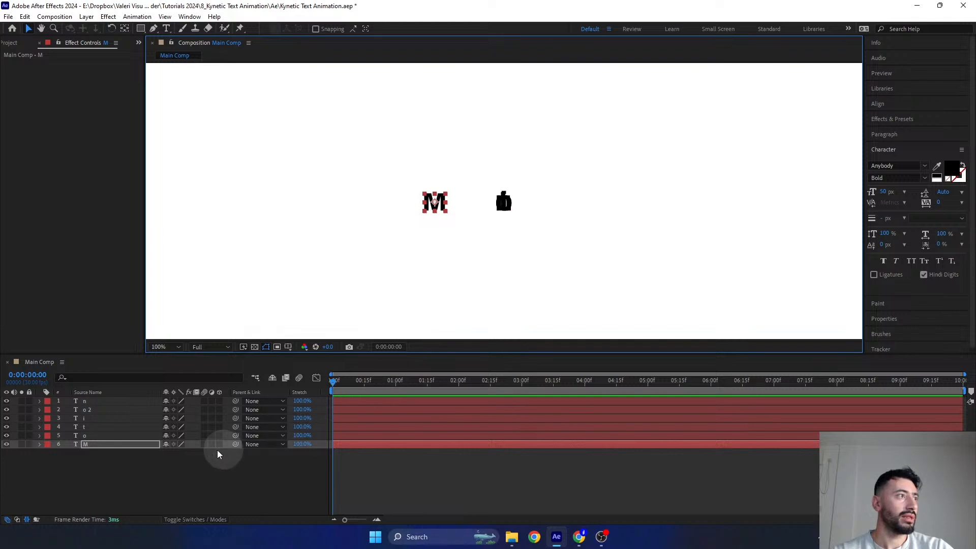
click(93, 403)
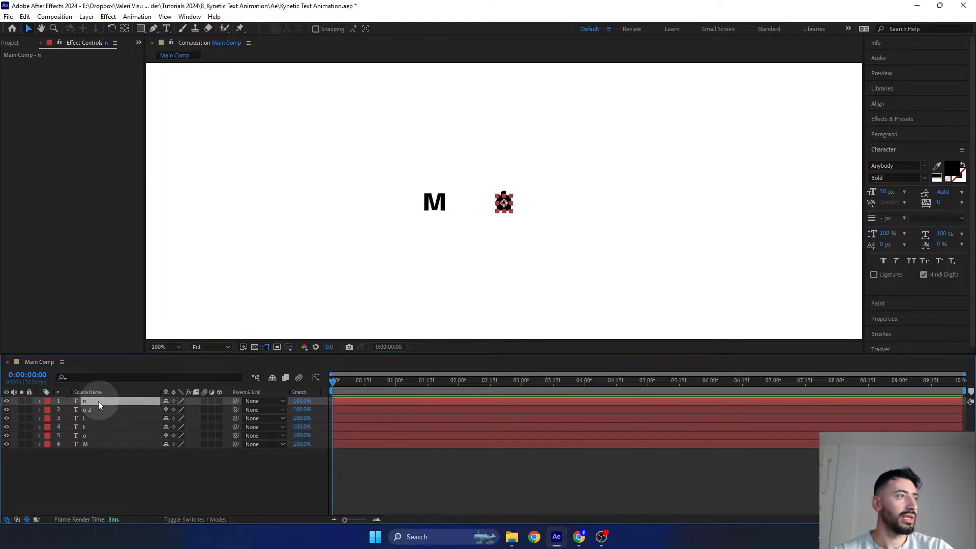
drag(503, 203, 561, 206)
- Select all six letter layers and distribute them evenly by horizontal center, aligning to the Selection
click(104, 403)
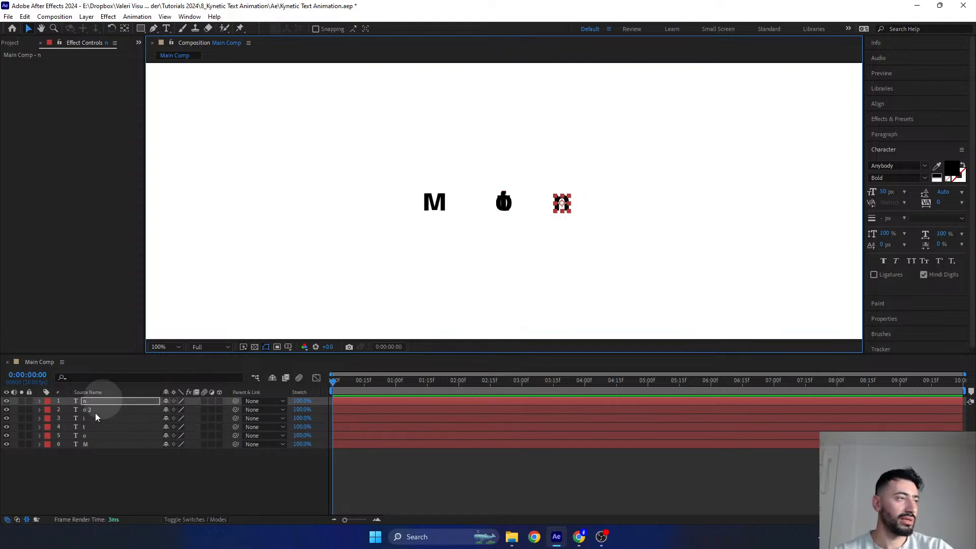
click(88, 447)
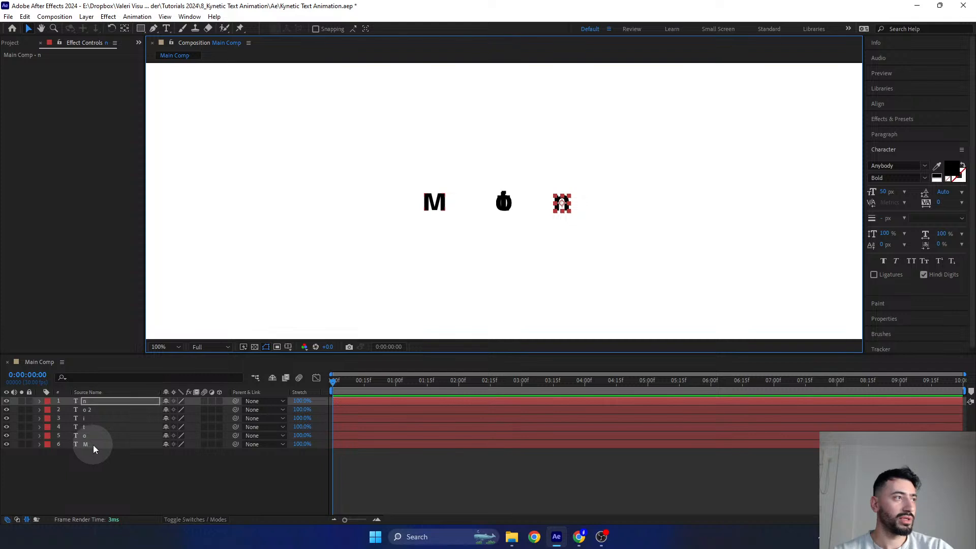
click(93, 444)
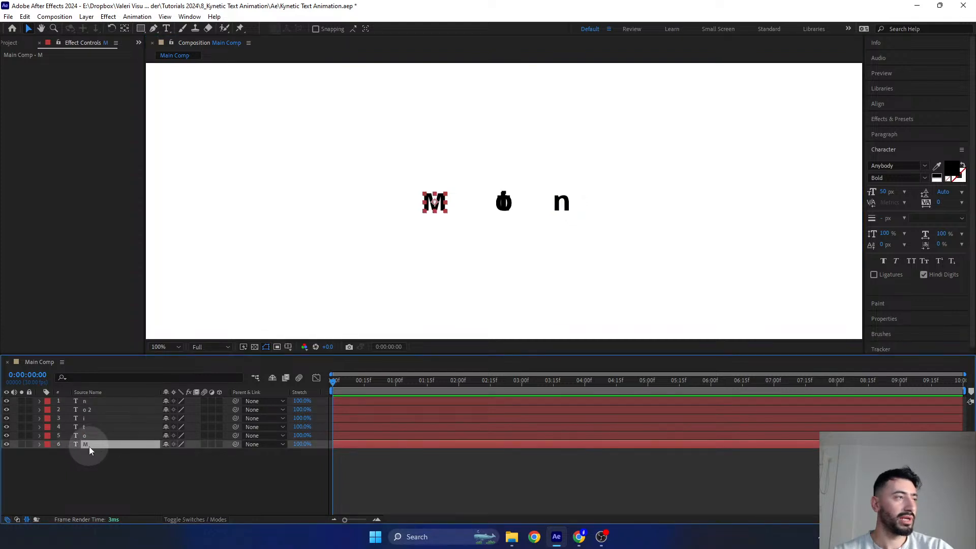
shift+click(89, 401)
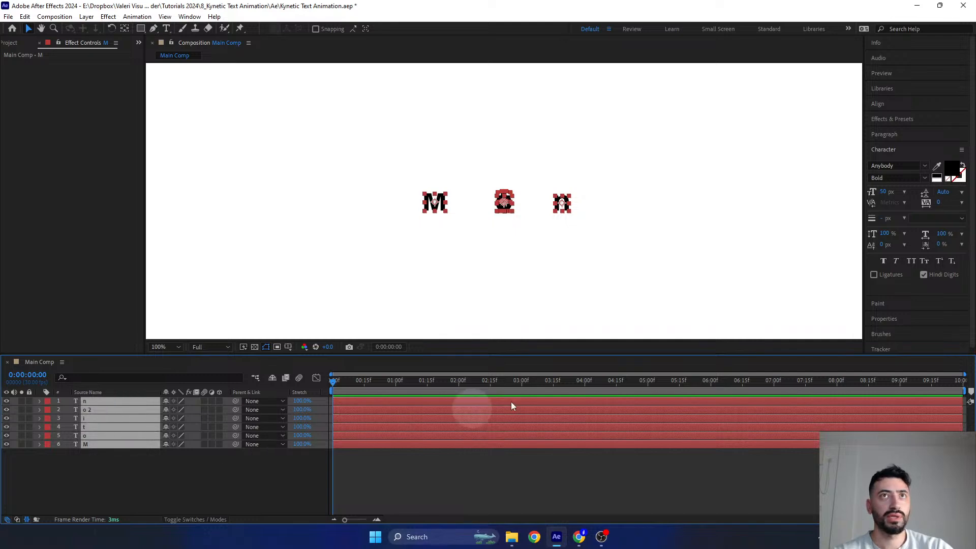
click(876, 104)
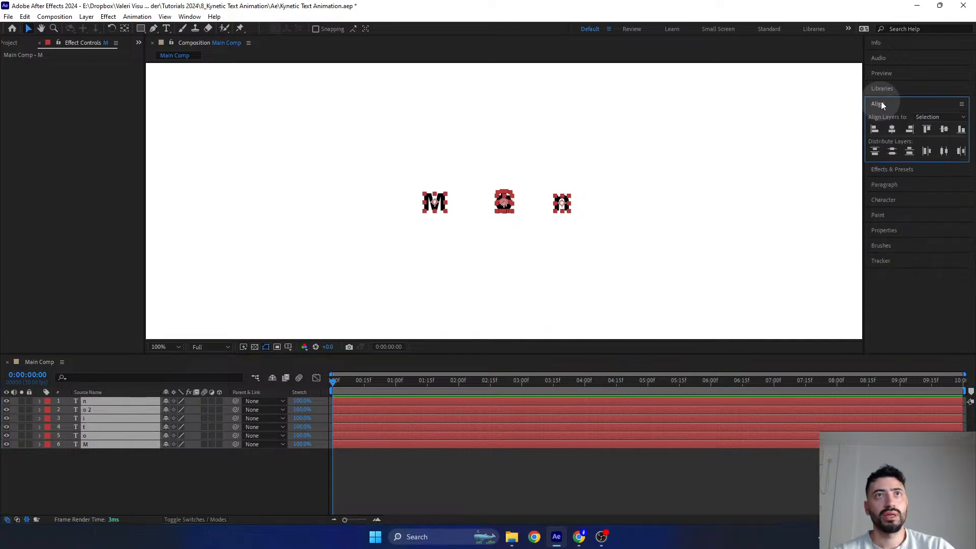
click(923, 115)
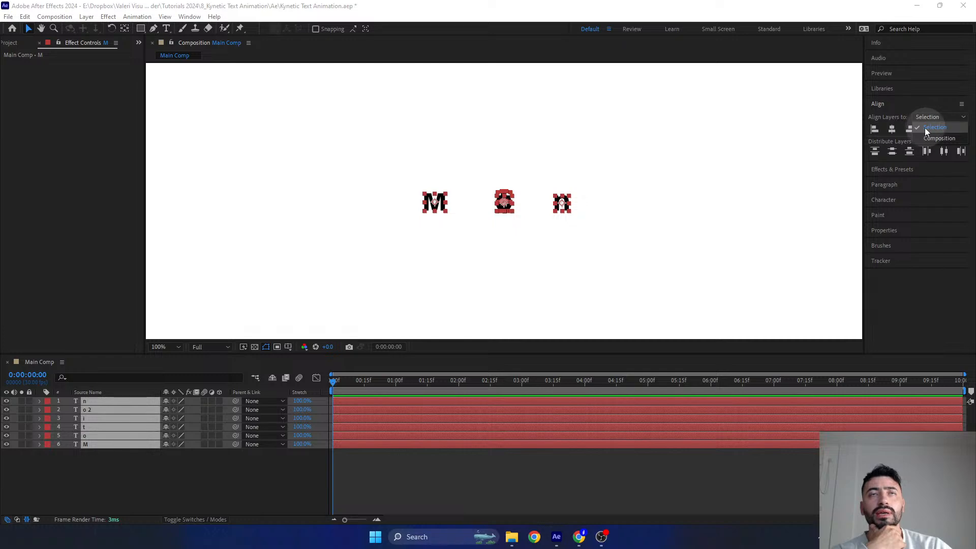
click(929, 126)
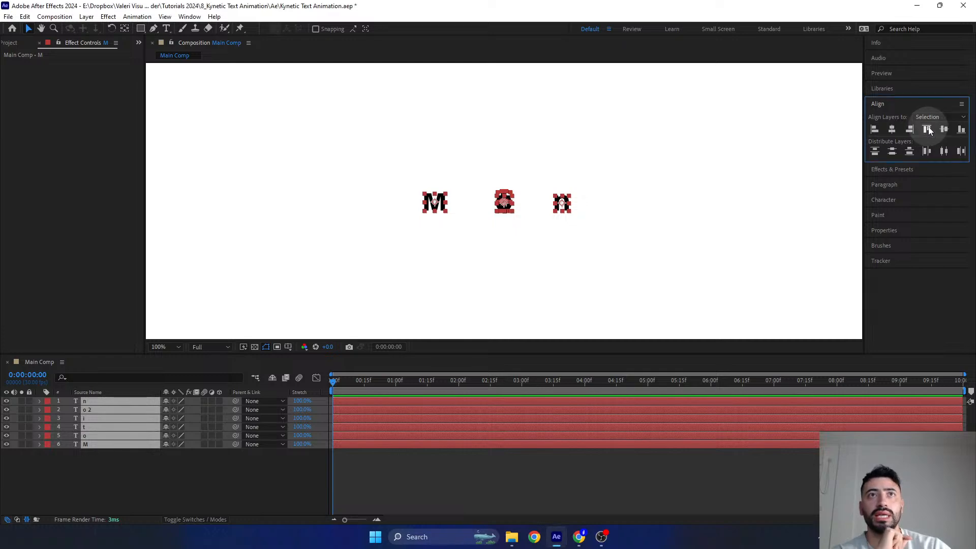
click(944, 151)
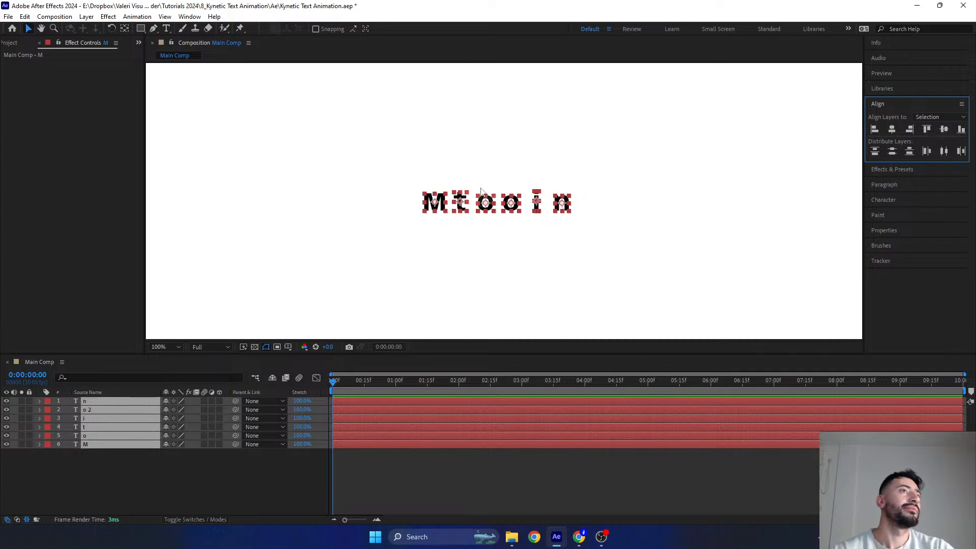
- Move the M and t letters closer to the two o letters, with the M directly before the t
key(period)
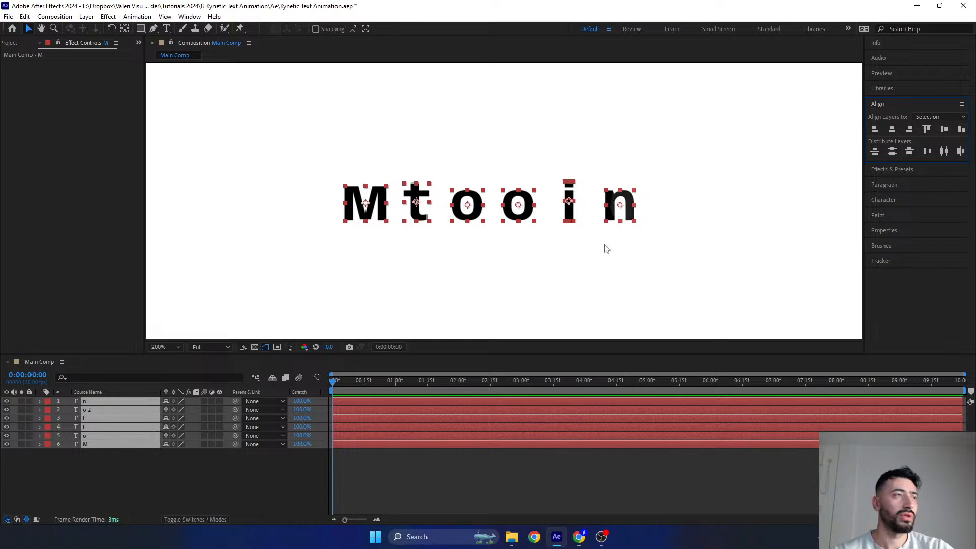
click(138, 485)
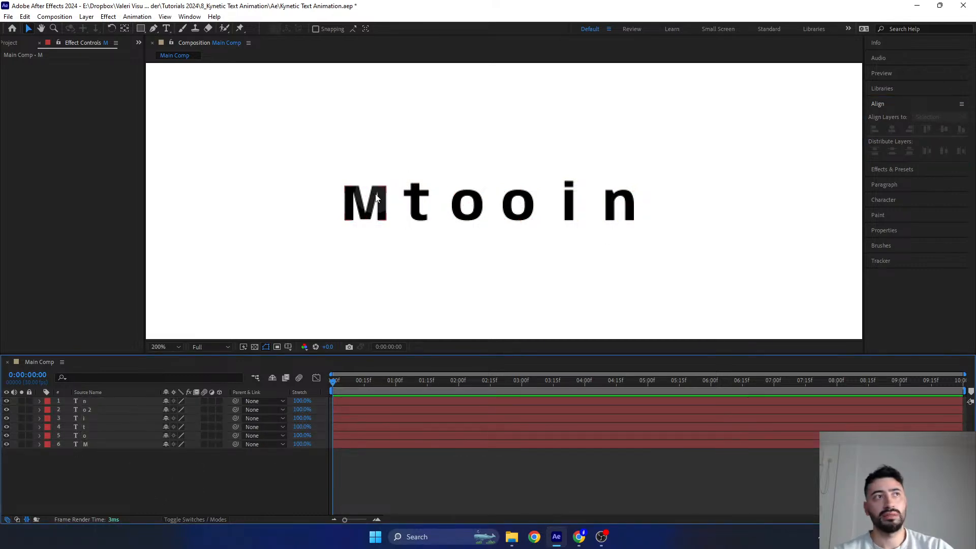
click(374, 202)
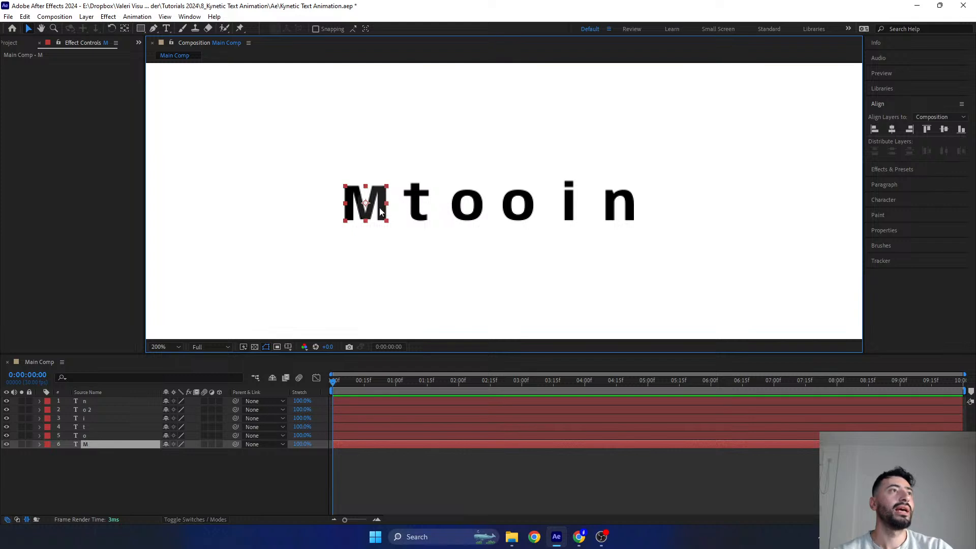
drag(380, 196, 435, 196)
shift+click(413, 196)
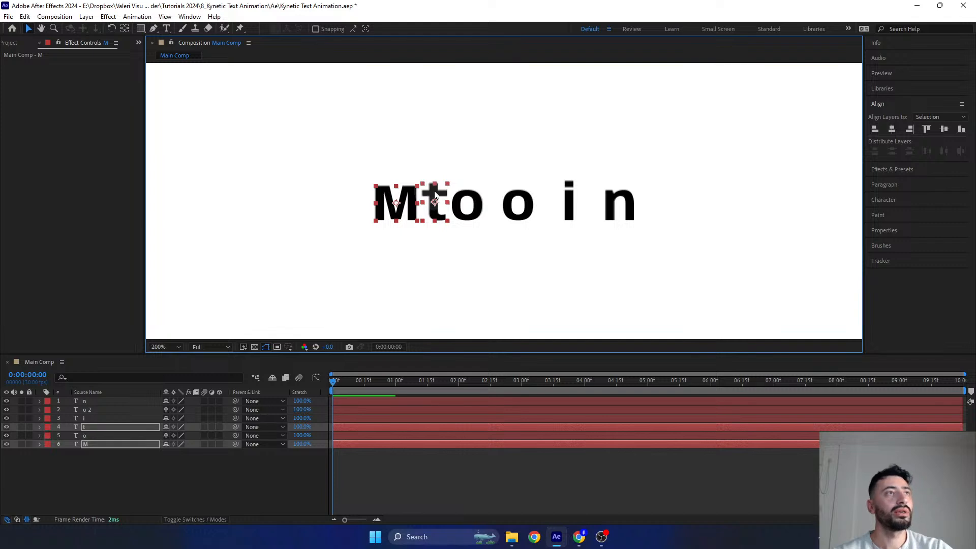
- Place one o directly after the M and the t between the two o letters, reordering the letters into Moto
click(518, 205)
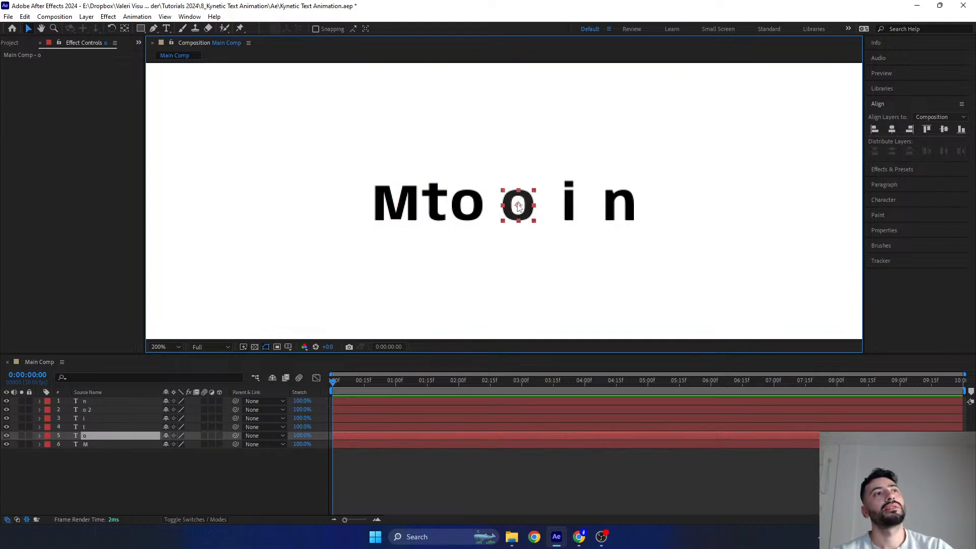
mouse_move(518, 205)
mouse_down()
mouse_move(501, 206)
mouse_move(529, 203)
mouse_up()
mouse_move(443, 194)
mouse_down()
mouse_move(506, 195)
mouse_move(427, 204)
mouse_move(436, 197)
mouse_move(500, 211)
mouse_move(438, 206)
mouse_up()
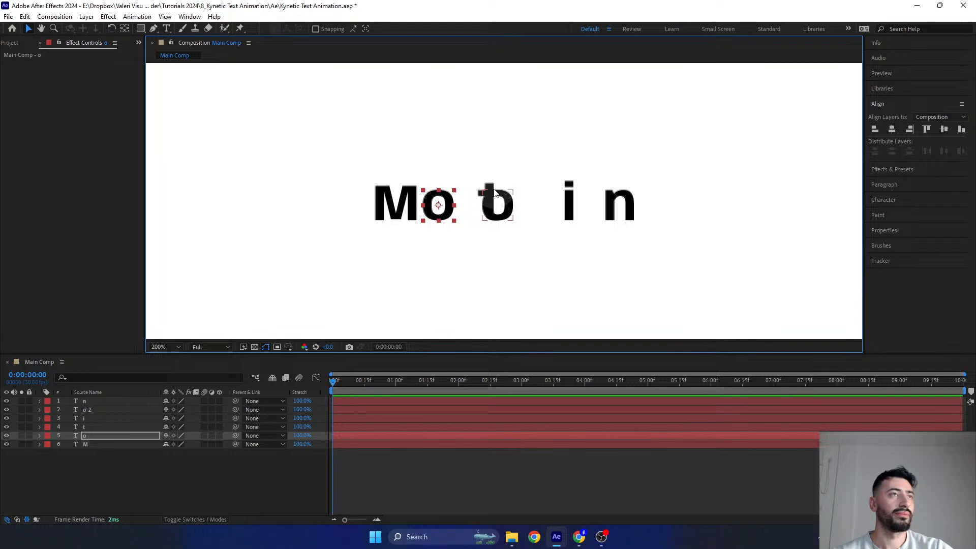
click(489, 201)
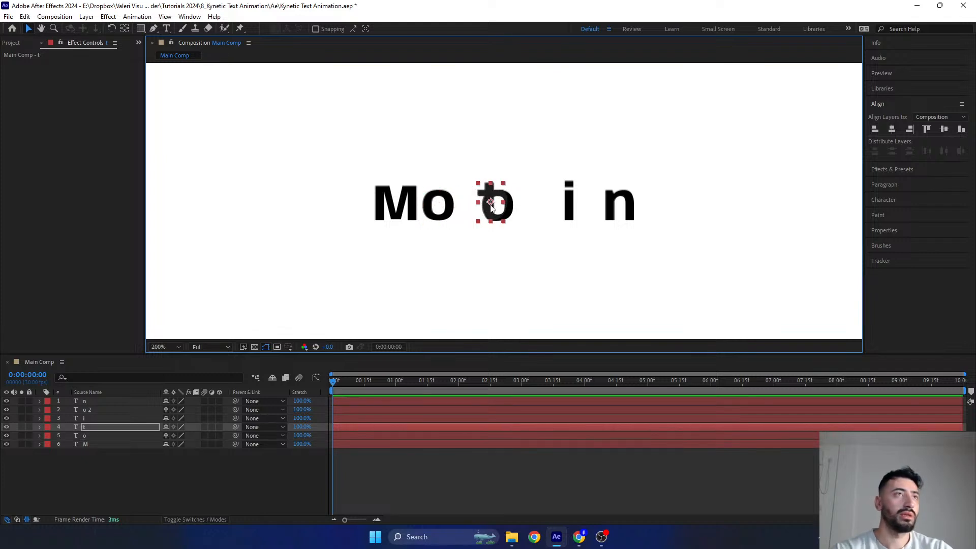
drag(484, 203, 468, 204)
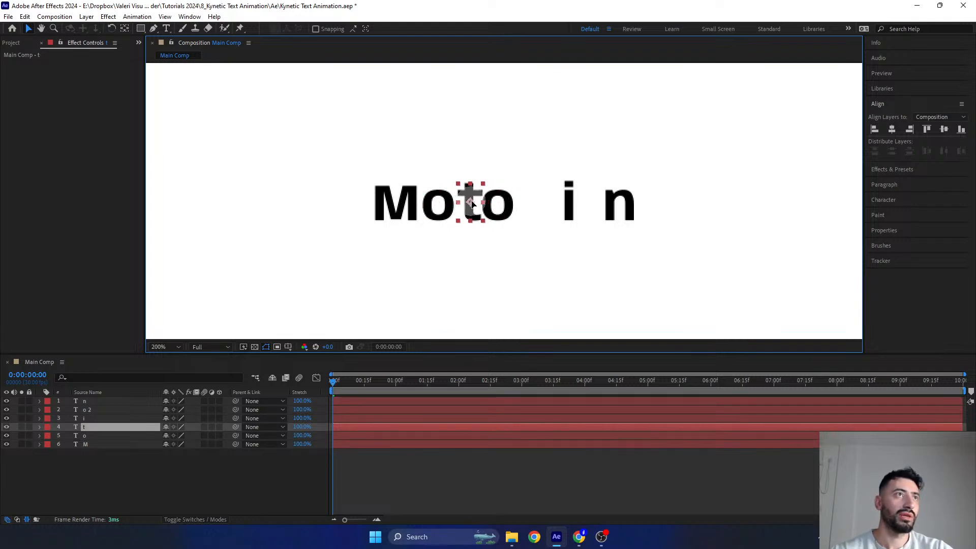
- Nudge the second o horizontally until it sits just after the t with a small gap
click(498, 205)
key(Right)
key(Right)
key(Right)
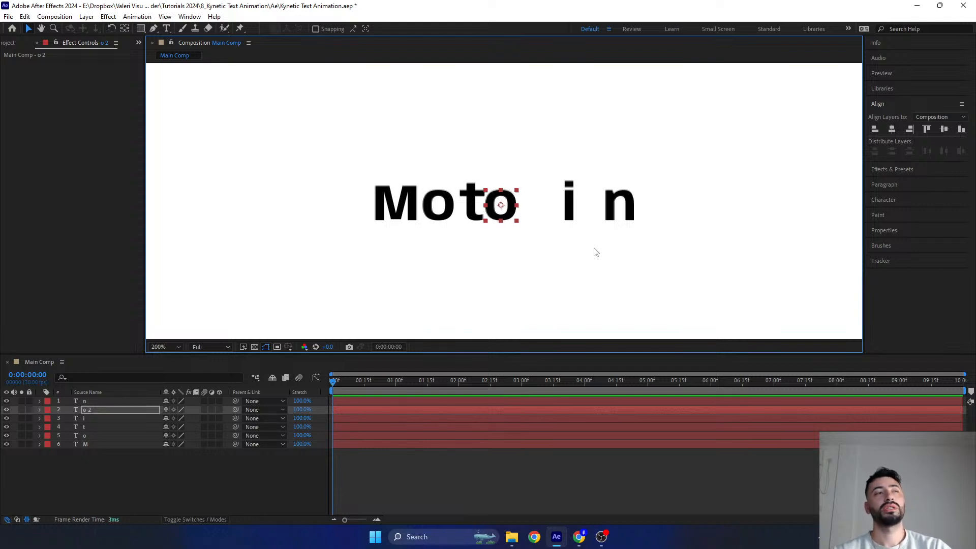
key(Right)
key(Right)
key(Right)
key(Right)
key(Right)
key(Right)
key(Right)
key(Right)
key(Right)
key(Right)
key(Right)
key(Right)
key(Right)
key(Right)
key(Right)
key(Left)
key(Left)
key(Left)
key(Left)
key(Left)
key(Left)
key(Left)
key(Left)
key(Left)
key(Left)
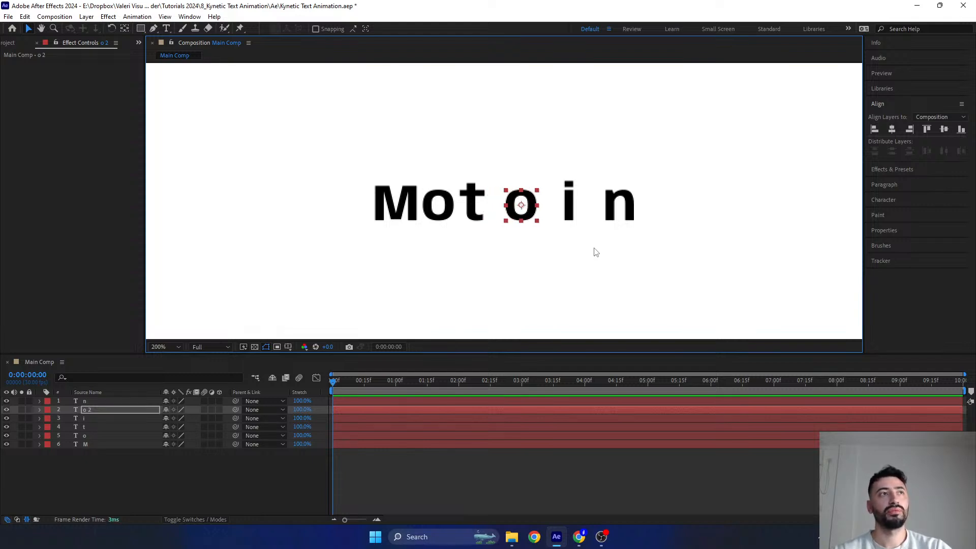
key(Left)
key(Left)
key(Left)
key(Left)
key(Left)
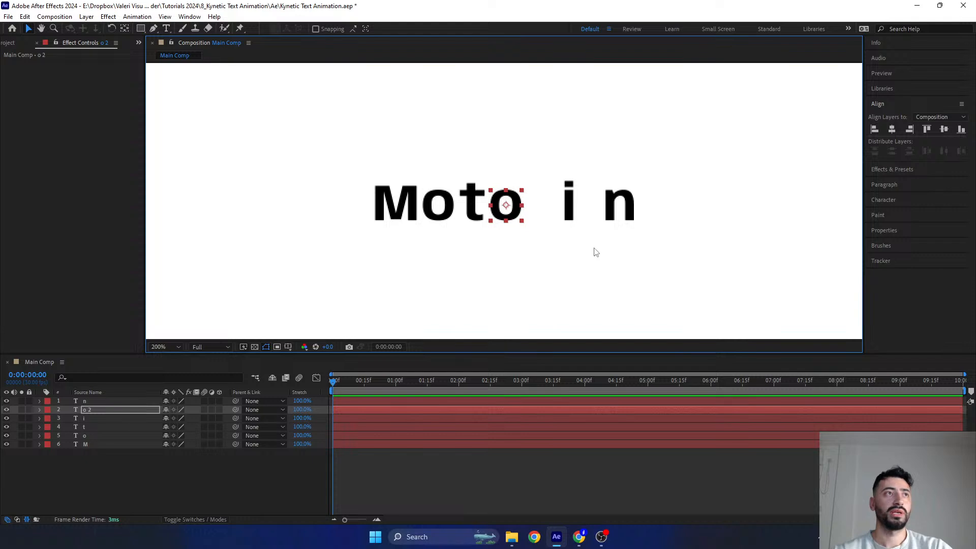
- Nudge the t and the first o slightly left to tighten their spacing with the M
click(471, 202)
key(Left)
key(Left)
key(Left)
key(Left)
key(Left)
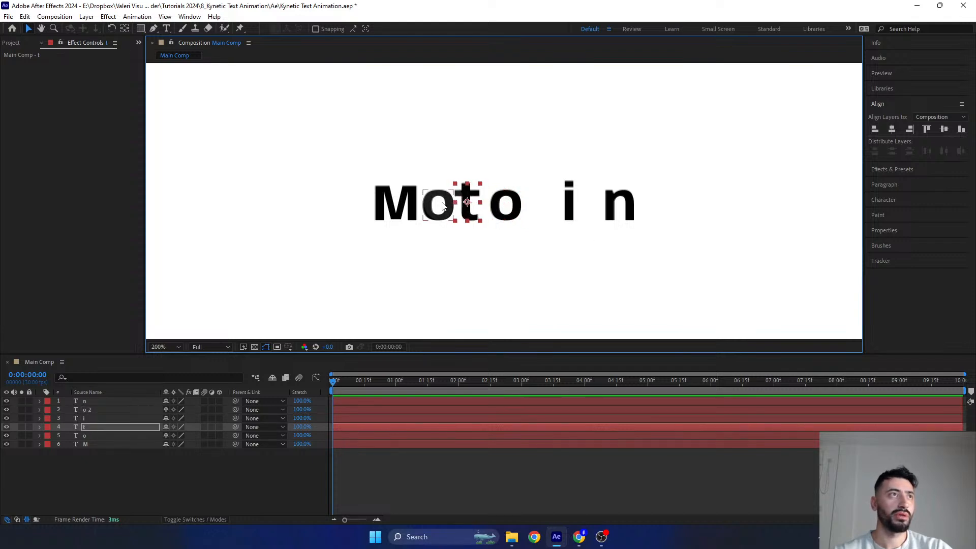
click(440, 207)
key(Left)
key(Left)
key(Left)
key(Left)
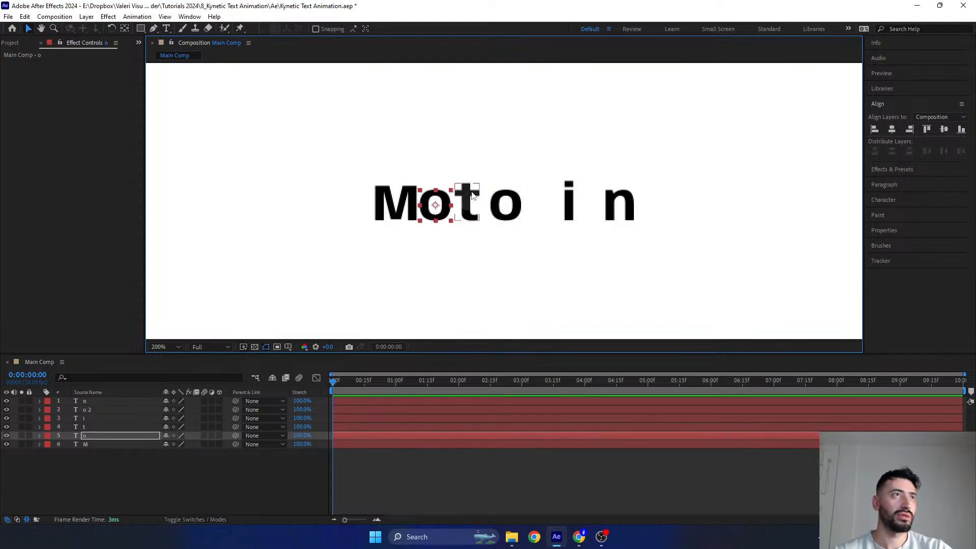
- Nudge the t and the second o further left so they follow the first o with tight, even gaps
click(468, 211)
key(Left)
key(Left)
key(Left)
key(Left)
key(Left)
click(493, 206)
key(Left)
key(Left)
key(Left)
key(Left)
key(Left)
key(Left)
key(Left)
key(Left)
key(Left)
key(Left)
key(Left)
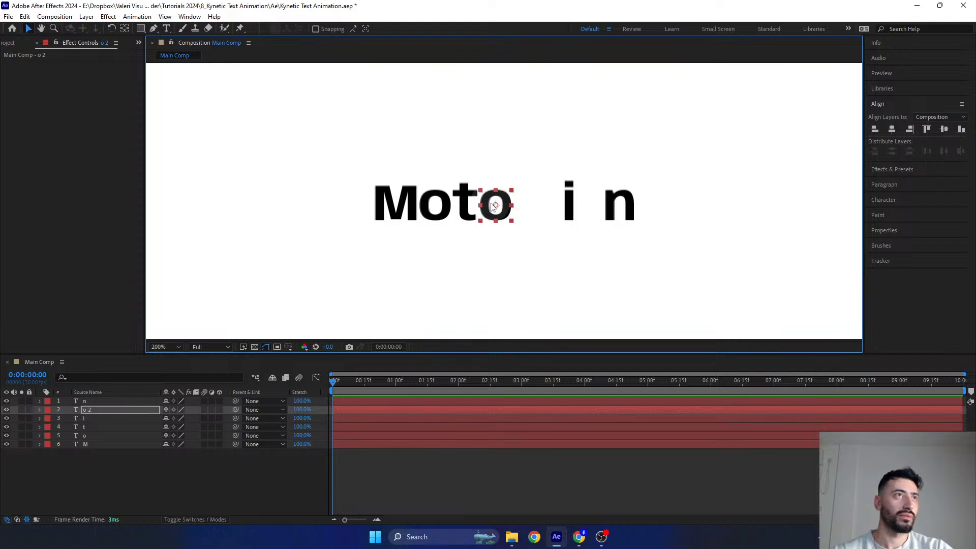
- Move the i left until it sits just after the second o
click(572, 204)
key(Left)
key(Left)
key(Left)
key(Left)
key(Left)
key(Left)
key(Left)
key(Left)
key(Left)
key(Left)
key(Left)
key(Left)
key(Left)
key(Left)
key(Left)
key(Left)
key(Left)
key(Left)
key(Left)
key(Left)
key(Left)
key(Left)
key(Left)
key(Left)
key(Left)
key(Left)
key(Left)
key(Left)
key(Left)
key(Left)
key(Left)
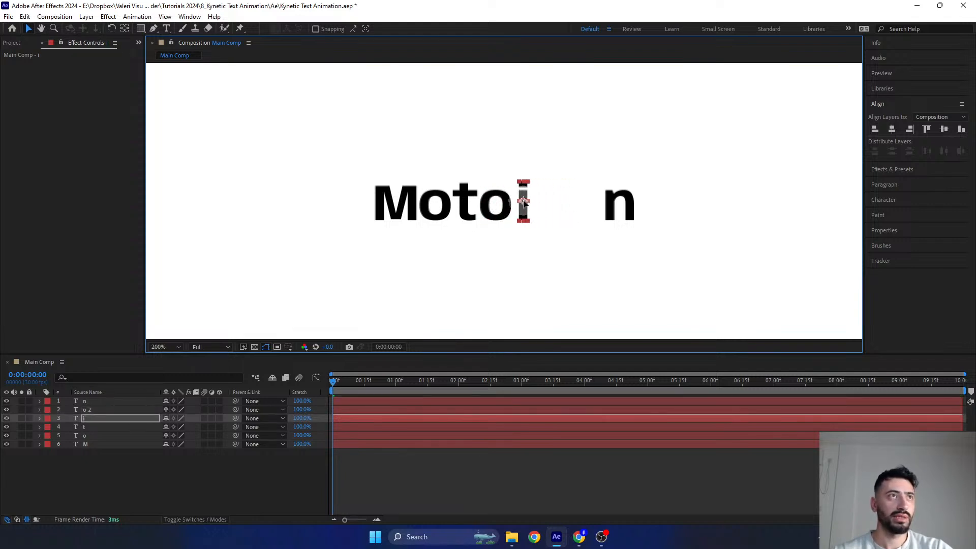
- Move the n left to sit right after the i, and nudge the i slightly left to even the gaps
click(615, 206)
drag(615, 206, 541, 206)
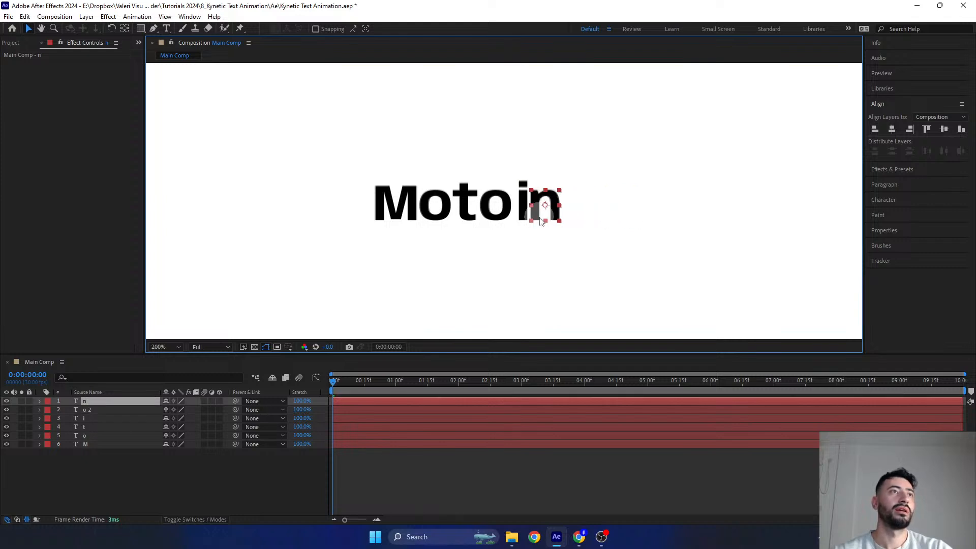
click(523, 203)
key(Left)
key(Left)
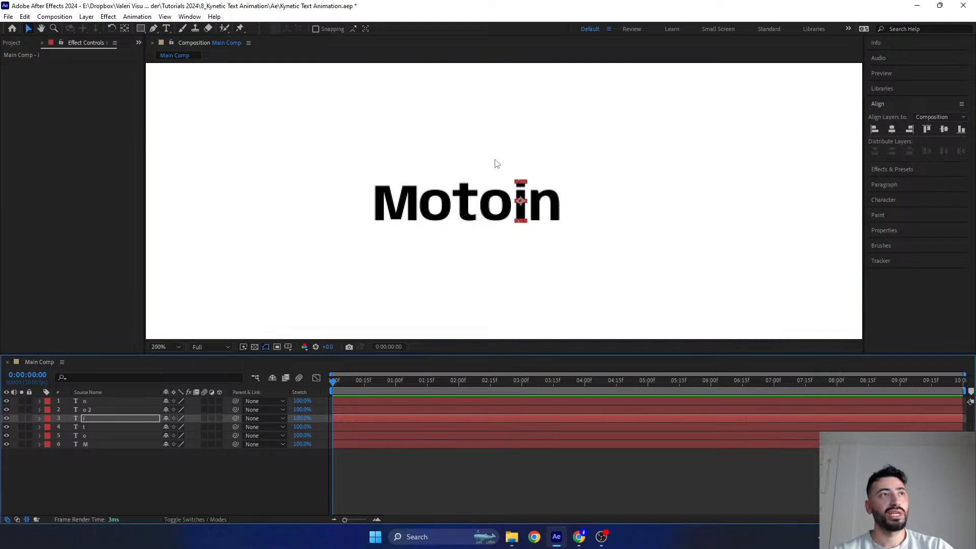
- Display the Title/Action Safe guides over the composition
click(288, 347)
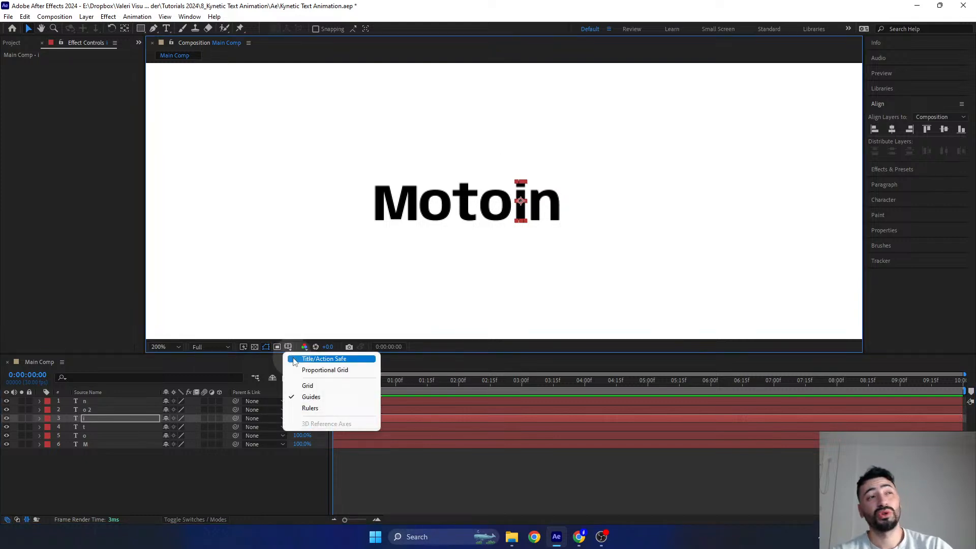
click(295, 360)
scroll(449, 239, down, 2)
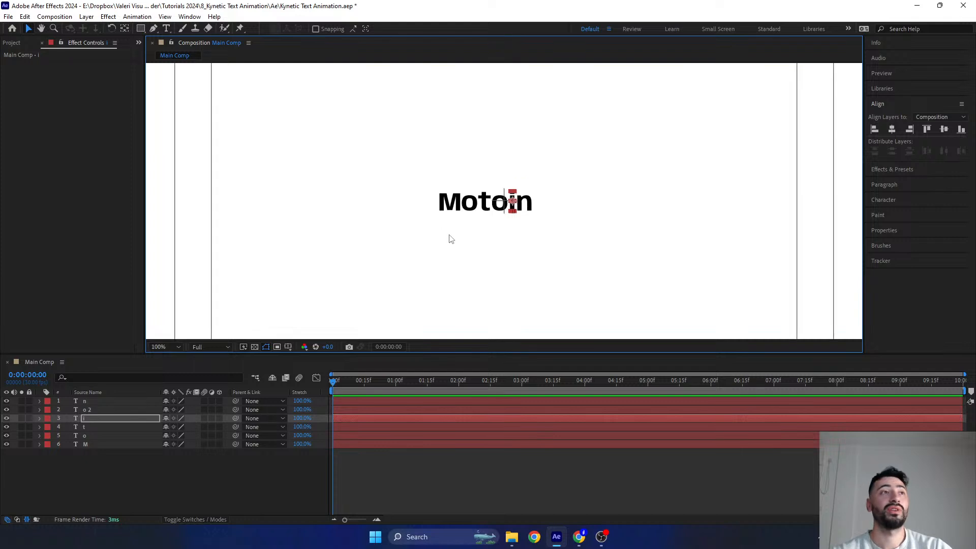
scroll(499, 181, up, 1)
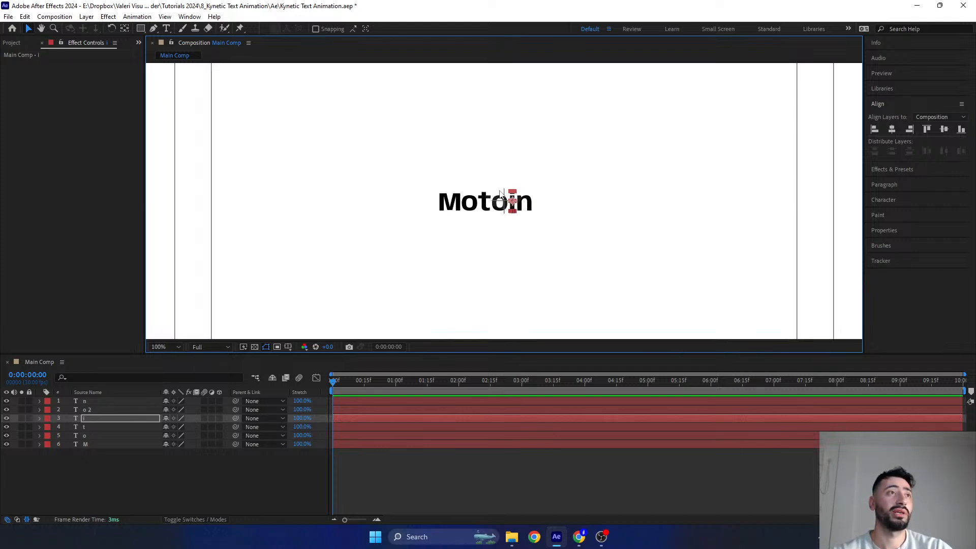
- Select all six letter layers and move them right together, horizontally centering the word on the composition's center mark
drag(390, 168, 616, 253)
scroll(532, 214, down, 1)
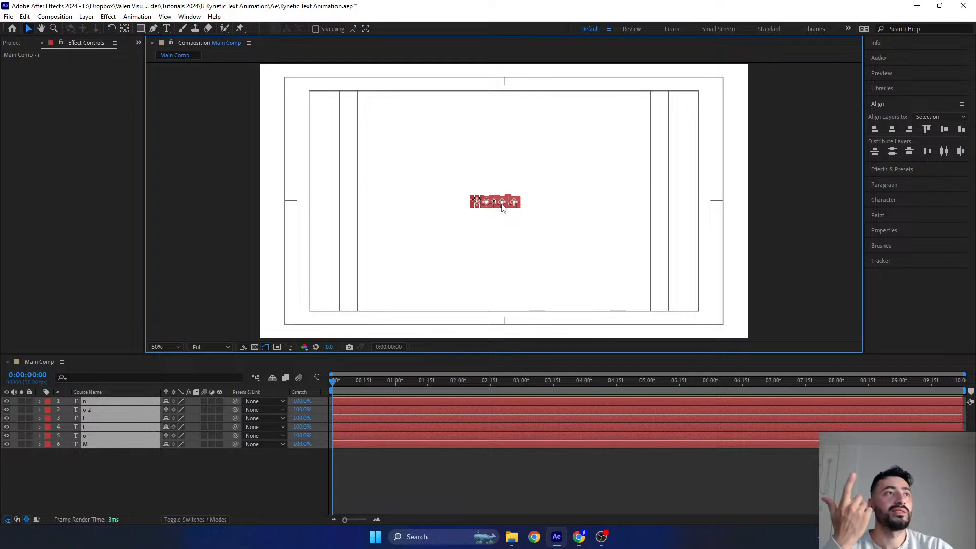
scroll(504, 204, up, 4)
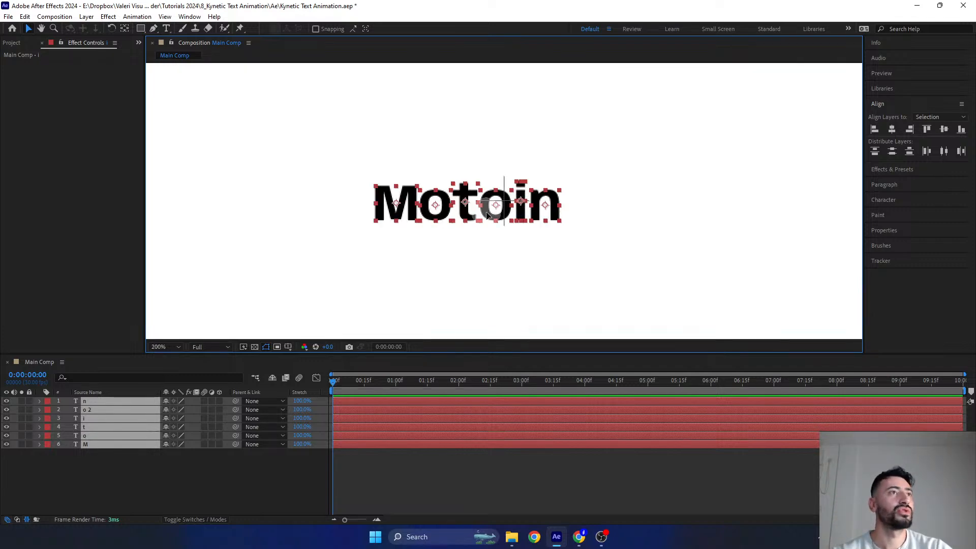
drag(488, 211, 513, 219)
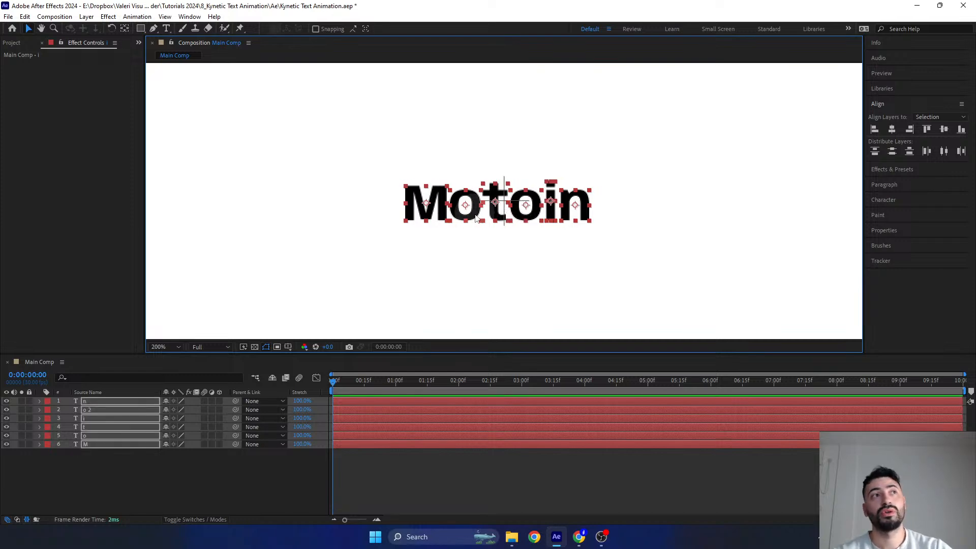
scroll(493, 206, down, 3)
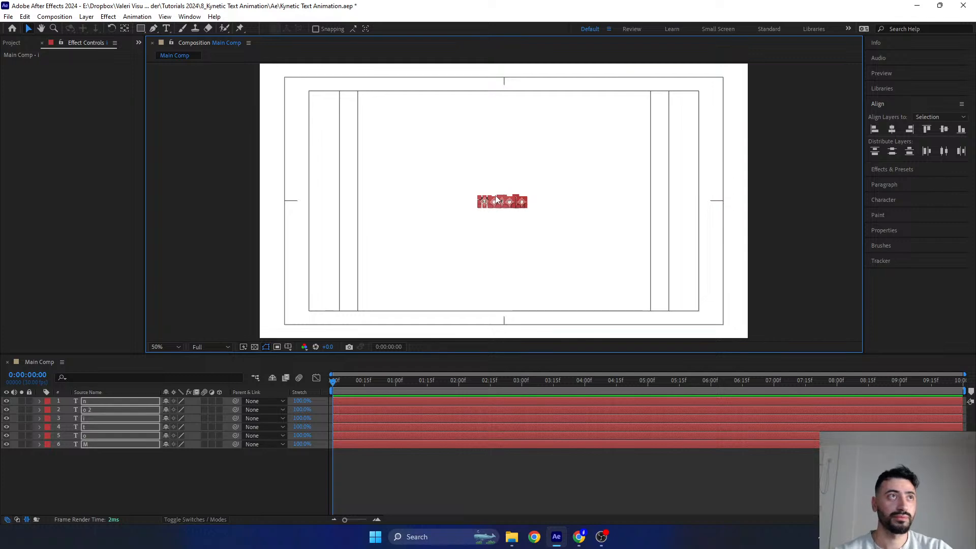
scroll(490, 226, up, 2)
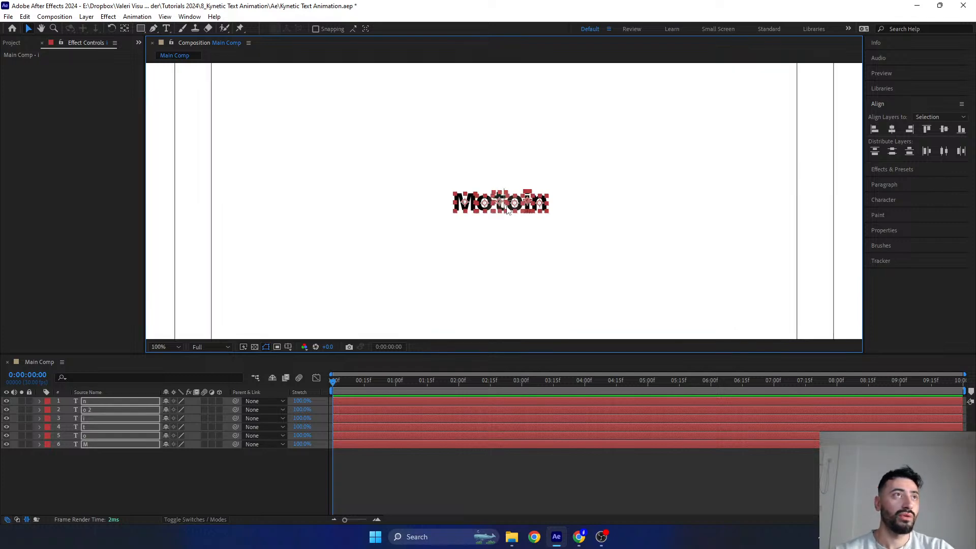
- Hide the Title/Action Safe guides after rechecking the word's centering against them, and deselect all layers
click(288, 346)
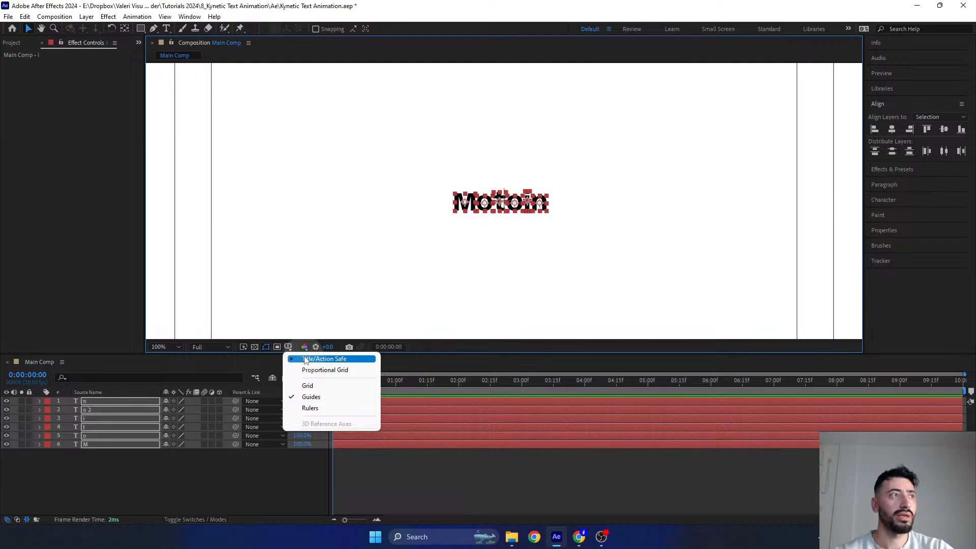
click(306, 359)
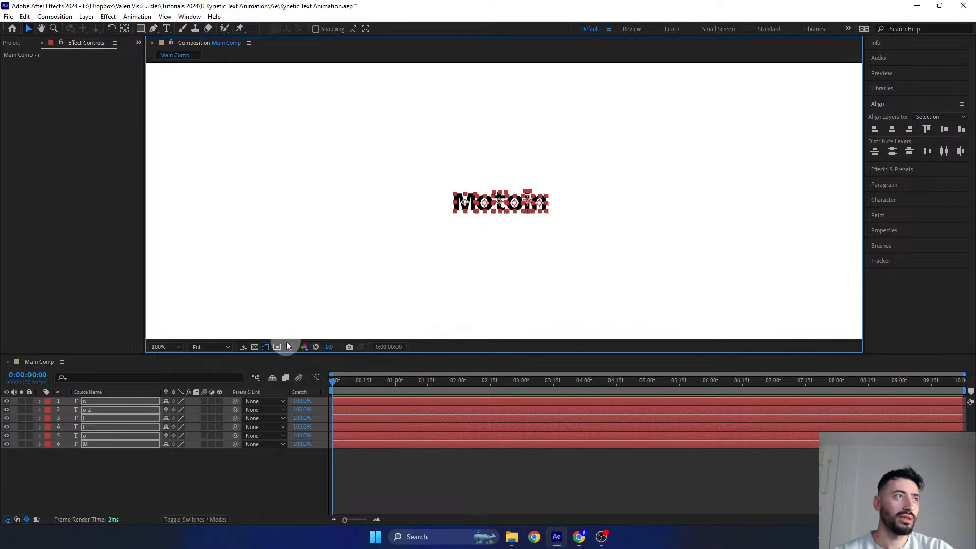
click(287, 347)
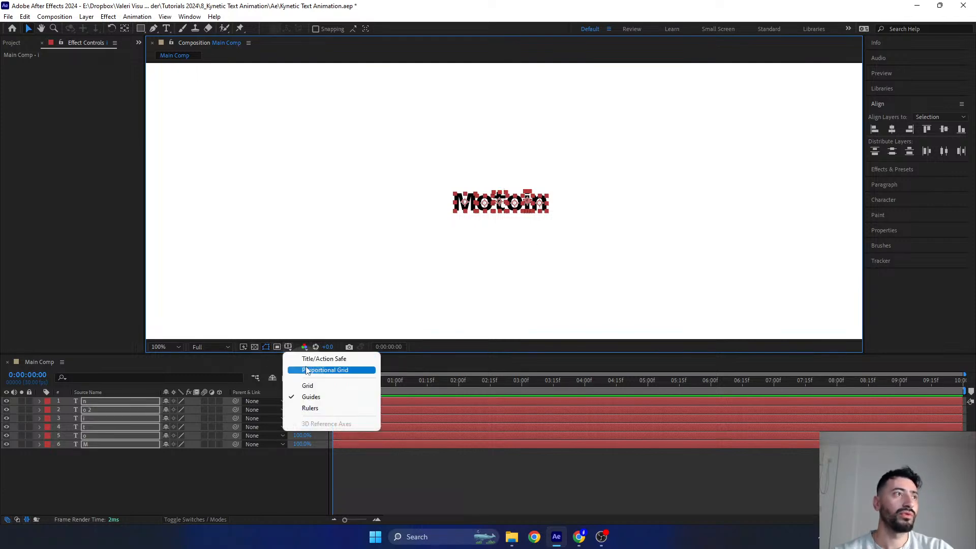
click(305, 359)
scroll(511, 230, down, 1)
scroll(517, 218, up, 1)
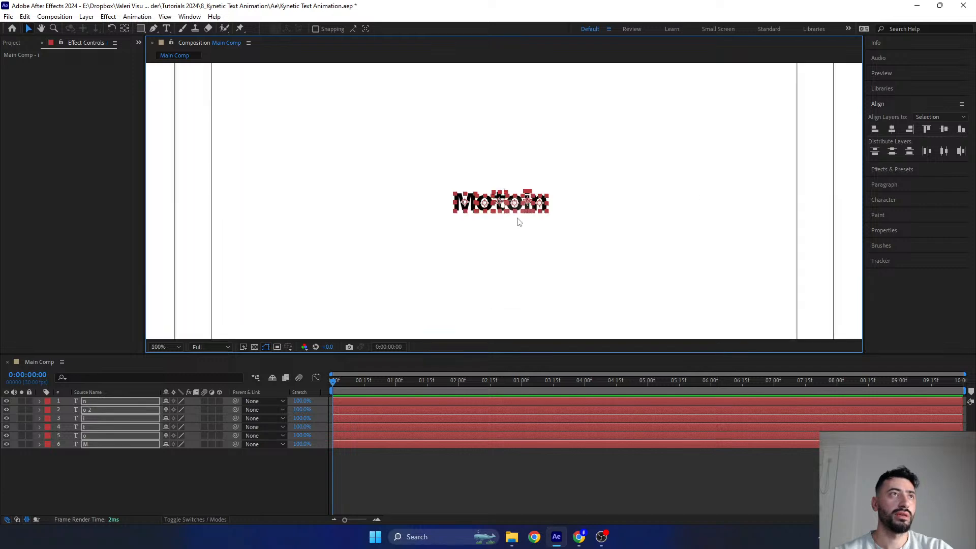
click(288, 347)
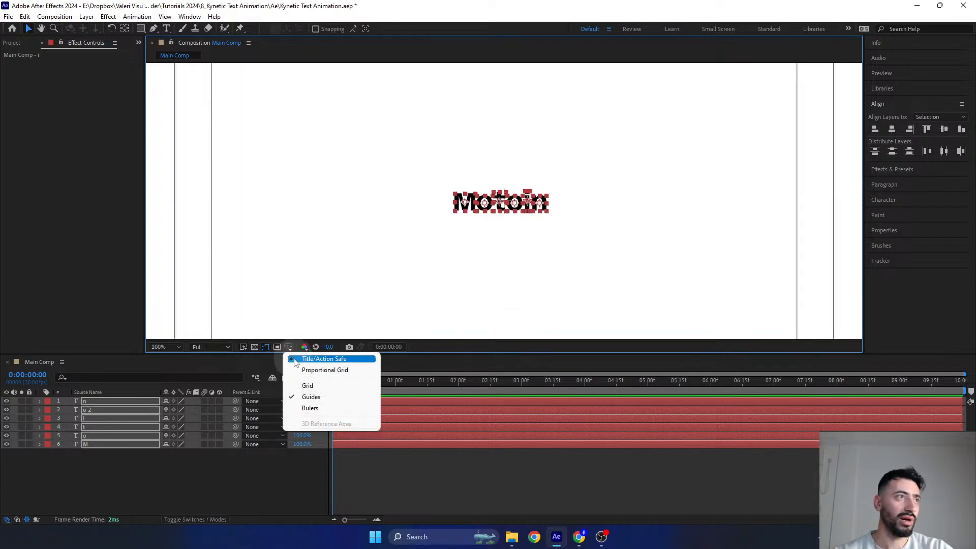
click(295, 360)
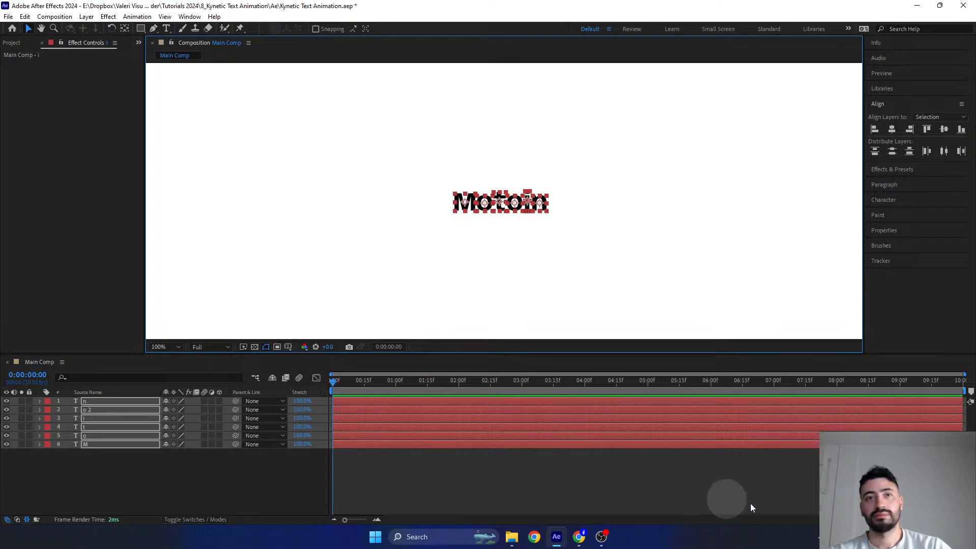
click(765, 497)
drag(907, 484, 907, 319)
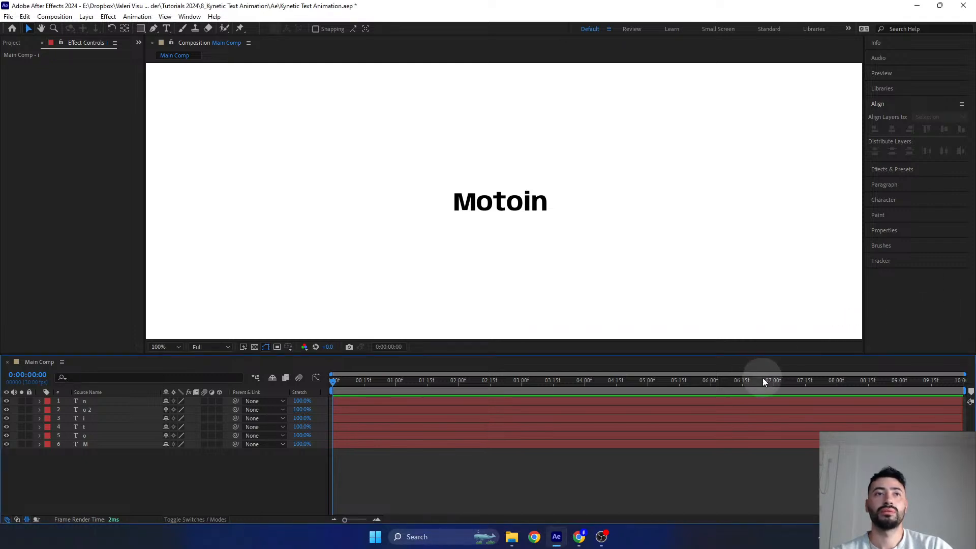
click(778, 468)
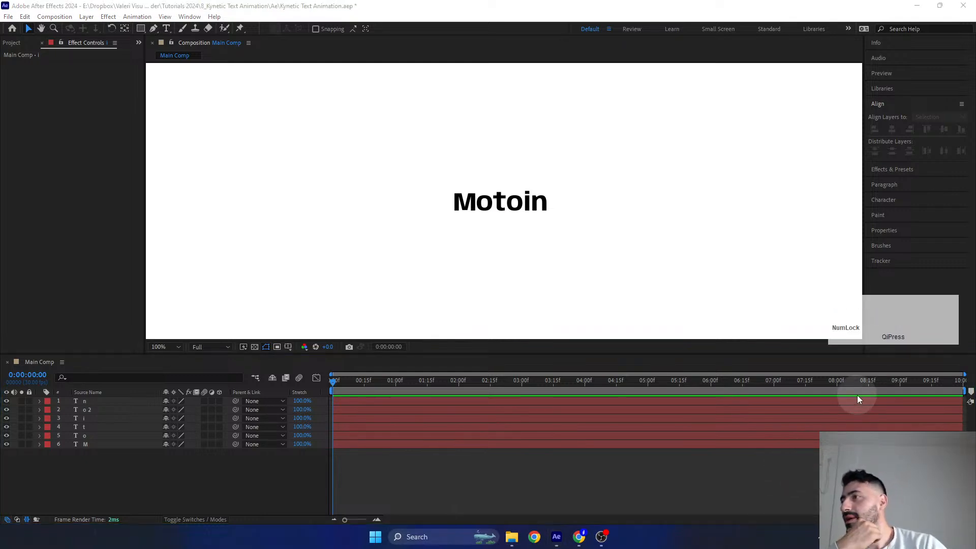
click(885, 328)
drag(886, 324, 895, 423)
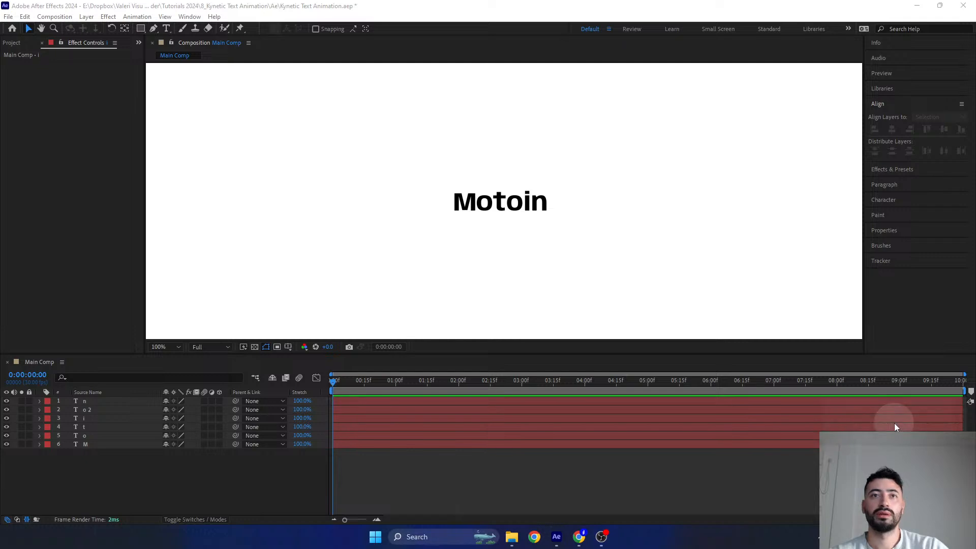
click(895, 423)
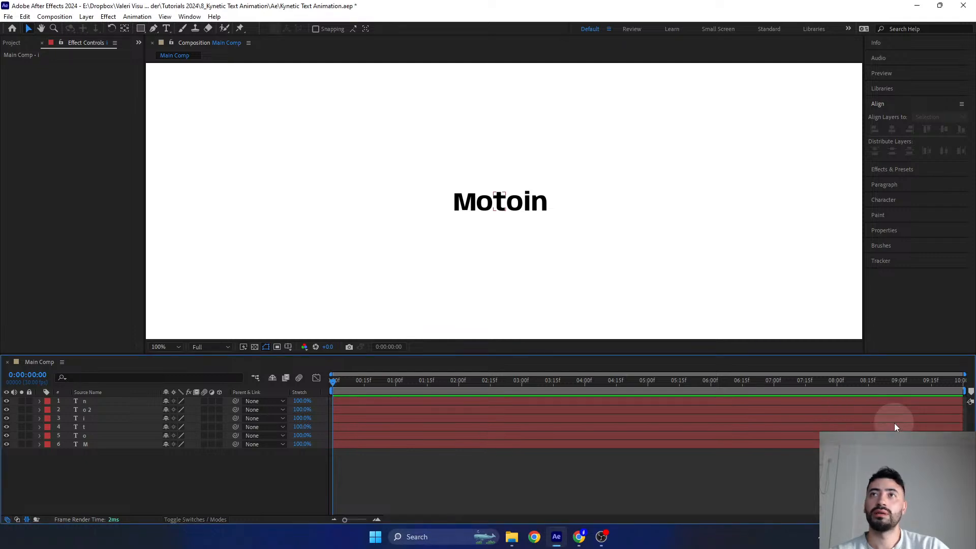
click(895, 424)
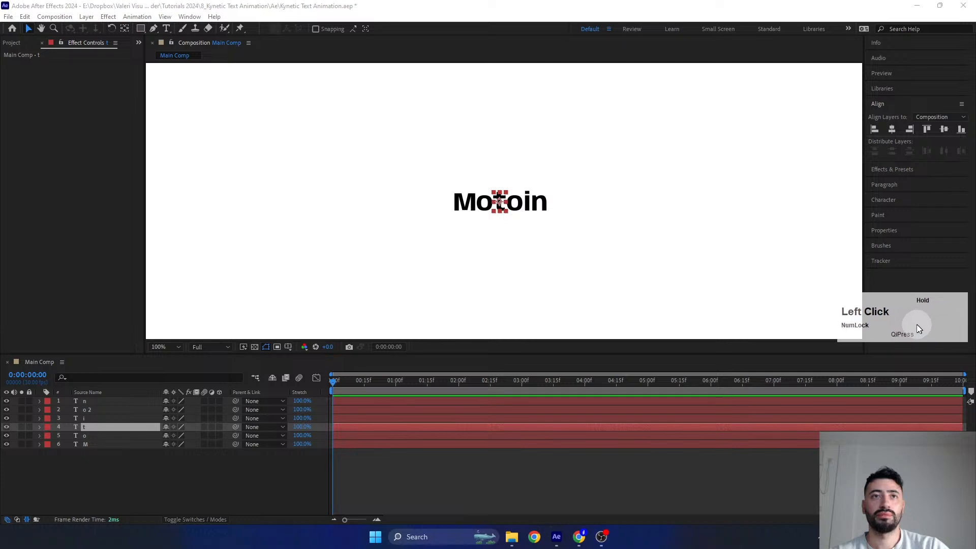
click(114, 465)
scroll(532, 204, down, 2)
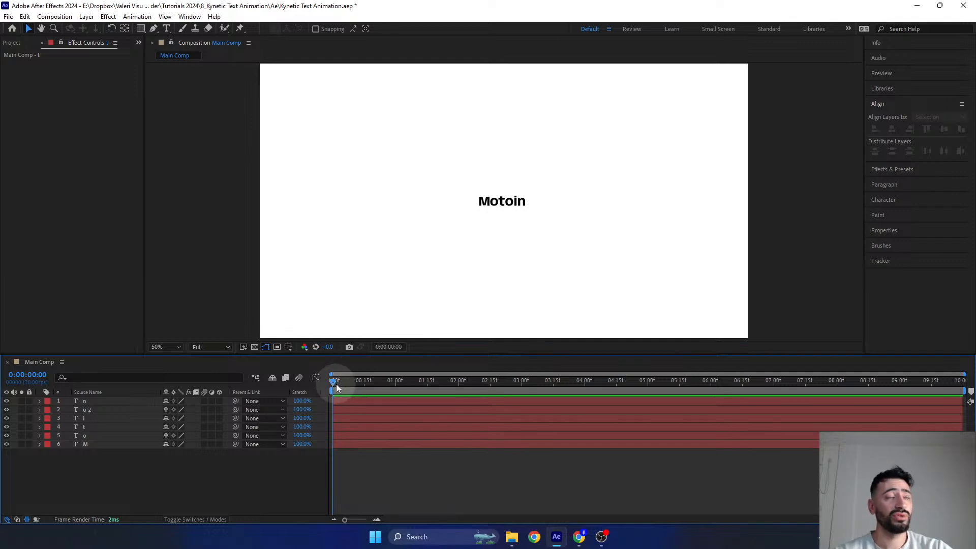
drag(333, 381, 434, 380)
- Move the second o right over the n, and place the i directly after the t to correct the letter order
scroll(577, 190, up, 6)
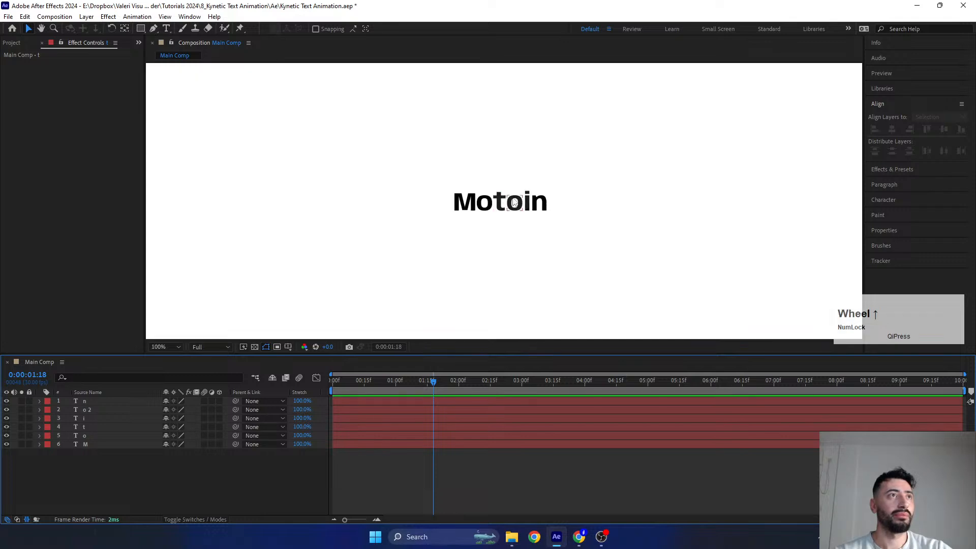
click(549, 212)
mouse_move(529, 217)
mouse_down()
mouse_move(645, 210)
mouse_move(531, 203)
mouse_up()
click(597, 202)
click(624, 213)
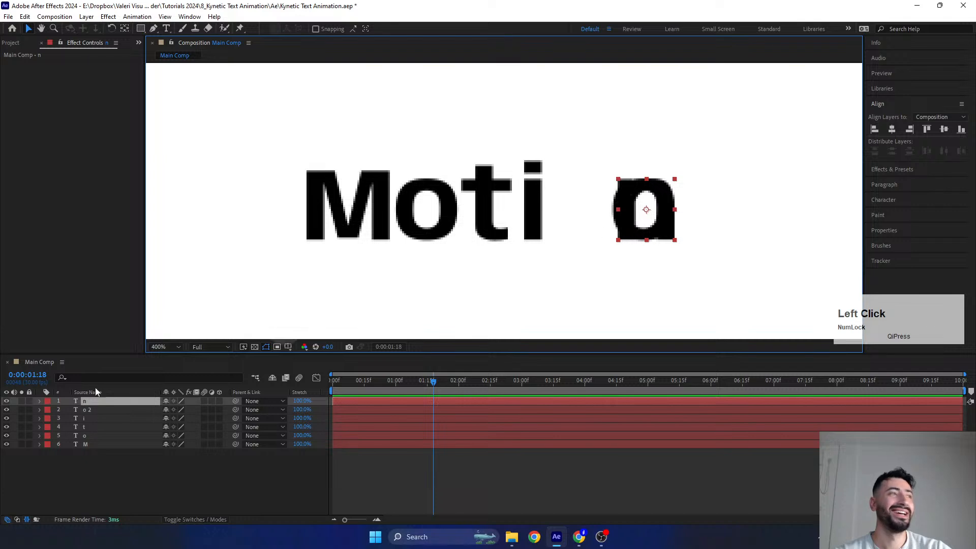
- Move the second o left into the gap between the i and the n, completing the word Motion
click(102, 409)
key(shift+Left)
key(shift+Left)
key(shift+Left)
key(shift+Left)
key(shift+Left)
key(shift+Left)
key(shift+Left)
key(shift+Left)
key(shift+Left)
key(shift+Left)
key(shift+Left)
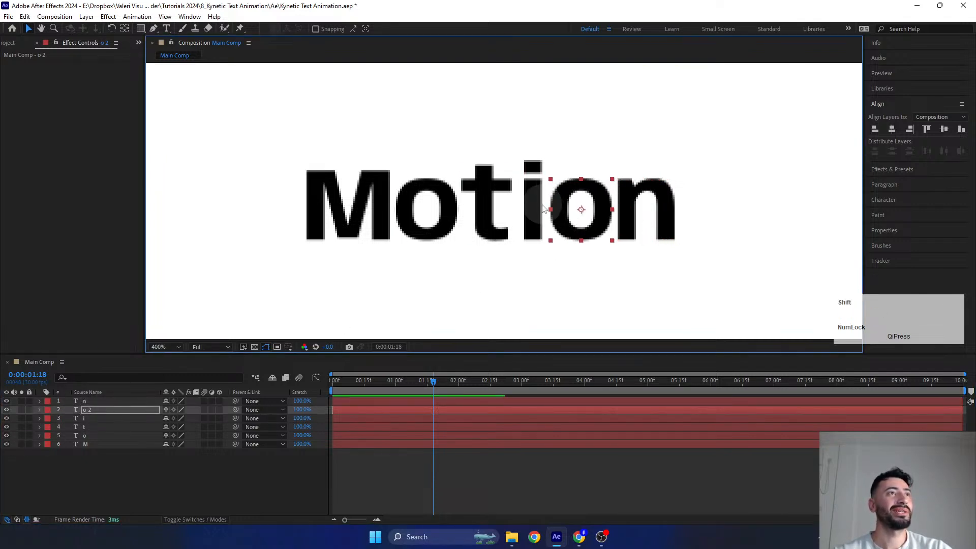
click(534, 204)
scroll(526, 211, down, 1)
scroll(526, 211, down, 1)
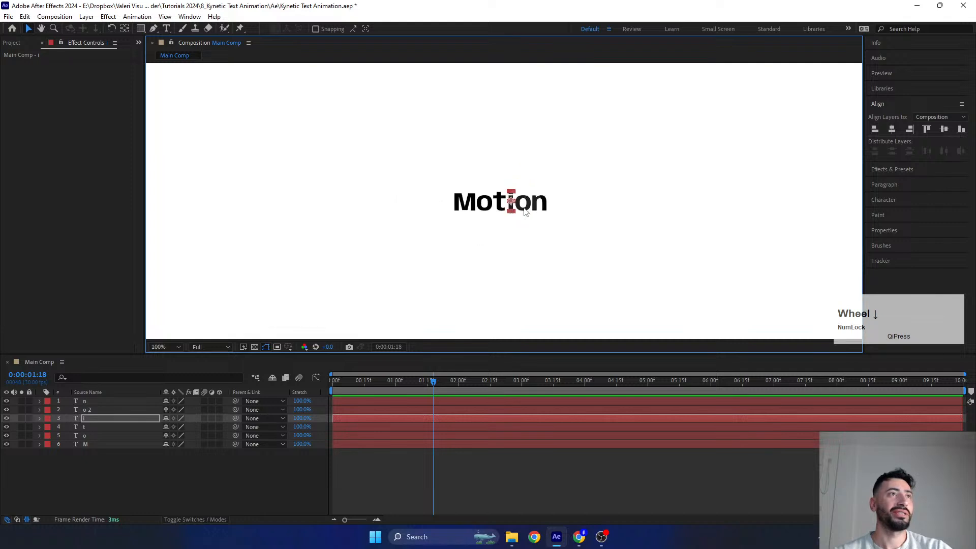
- Enlarge the composition viewer slightly, save the project, and deselect all layers
middle_click(508, 211)
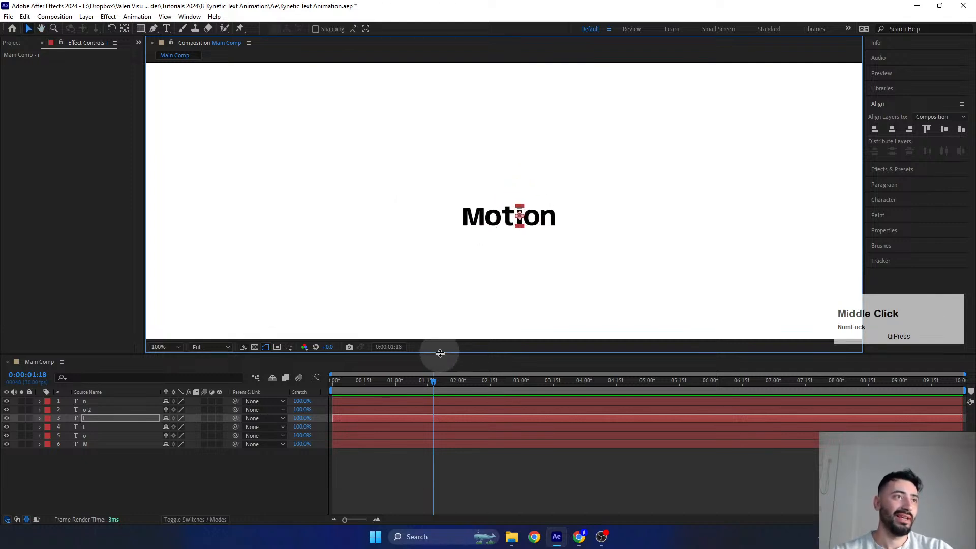
drag(440, 353, 443, 392)
scroll(510, 264, down, 1)
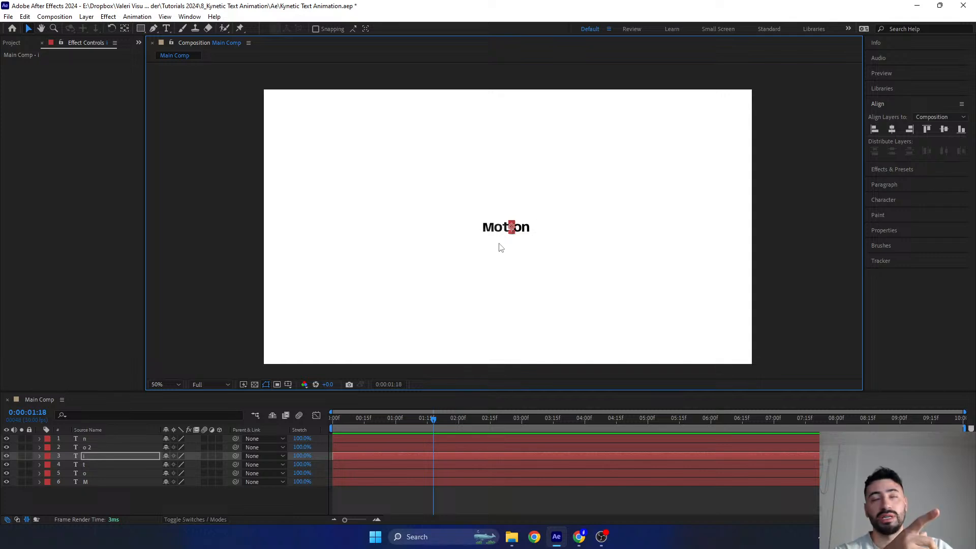
key(ctrl+s)
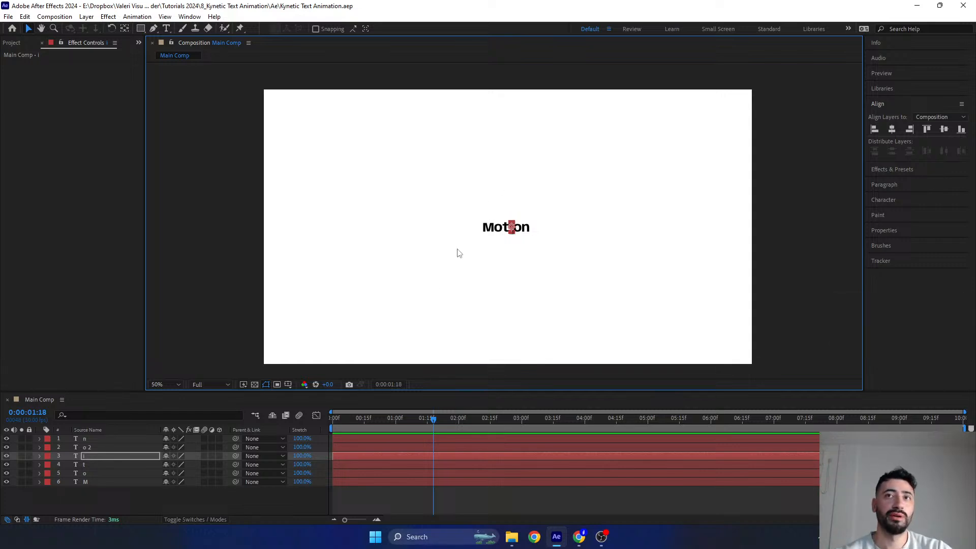
drag(444, 390, 447, 366)
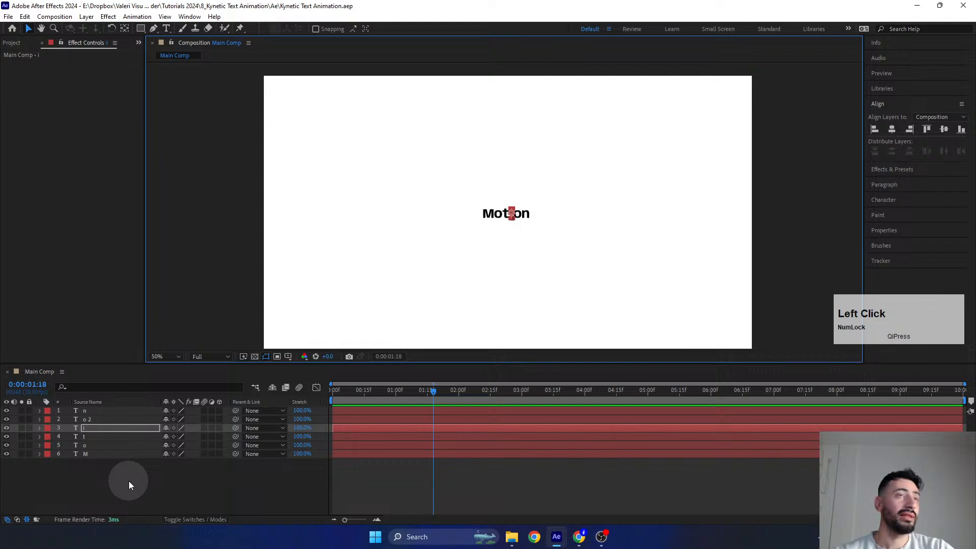
click(129, 481)
- Set Position keyframes on all six letter layers at 0:00:08:00
drag(437, 391, 838, 416)
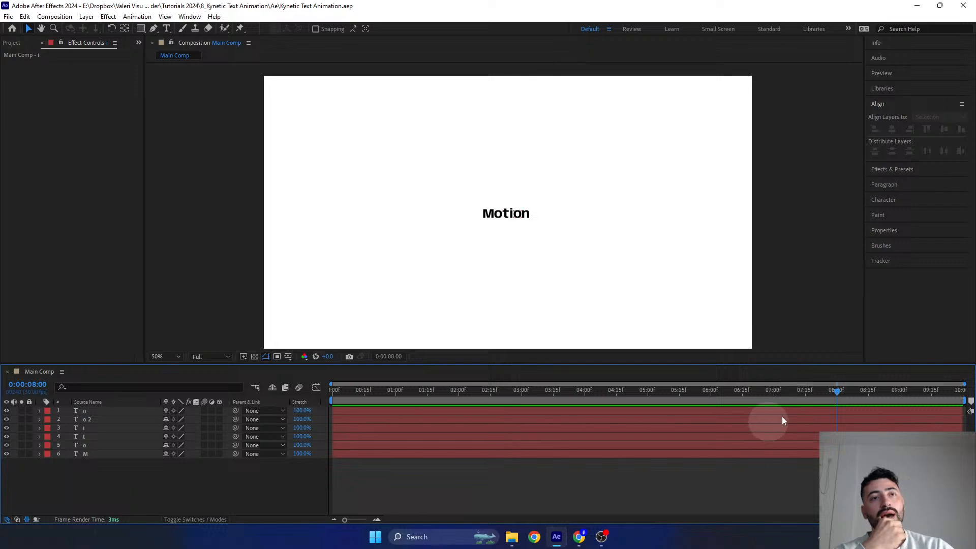
click(824, 392)
click(833, 392)
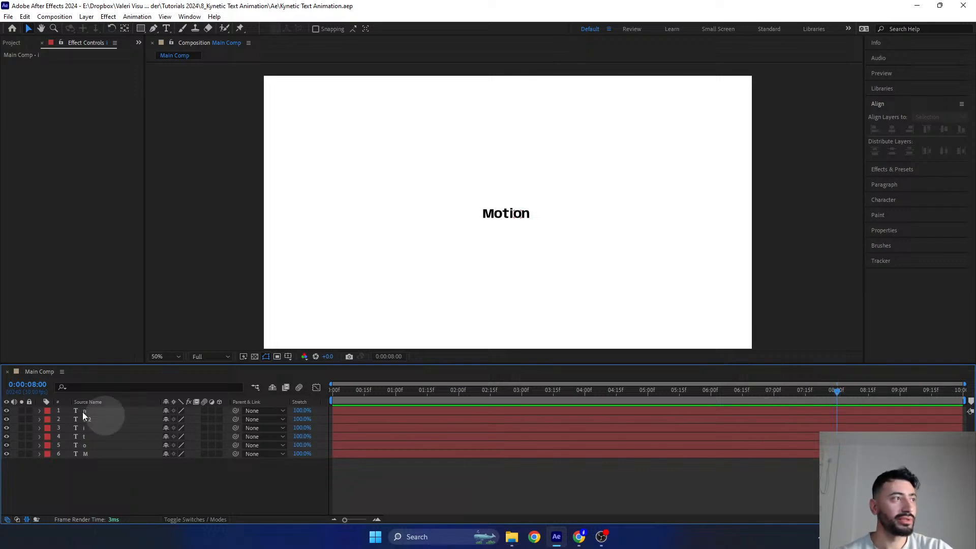
click(97, 412)
shift+click(96, 455)
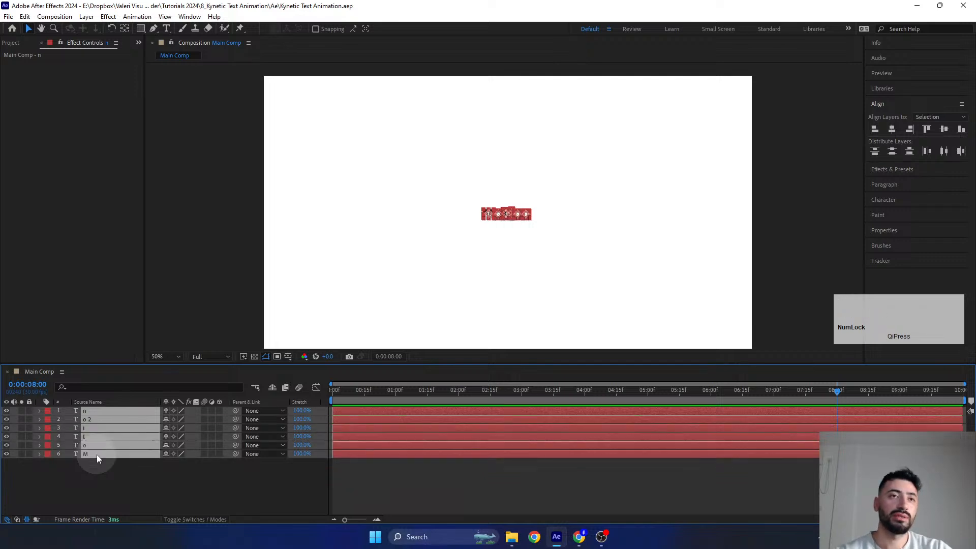
key(p)
drag(357, 363, 367, 328)
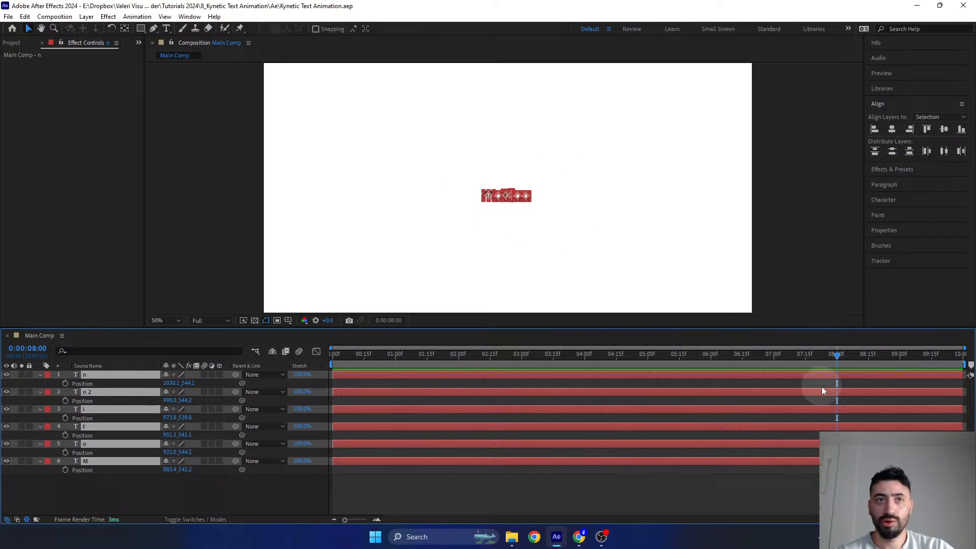
click(840, 355)
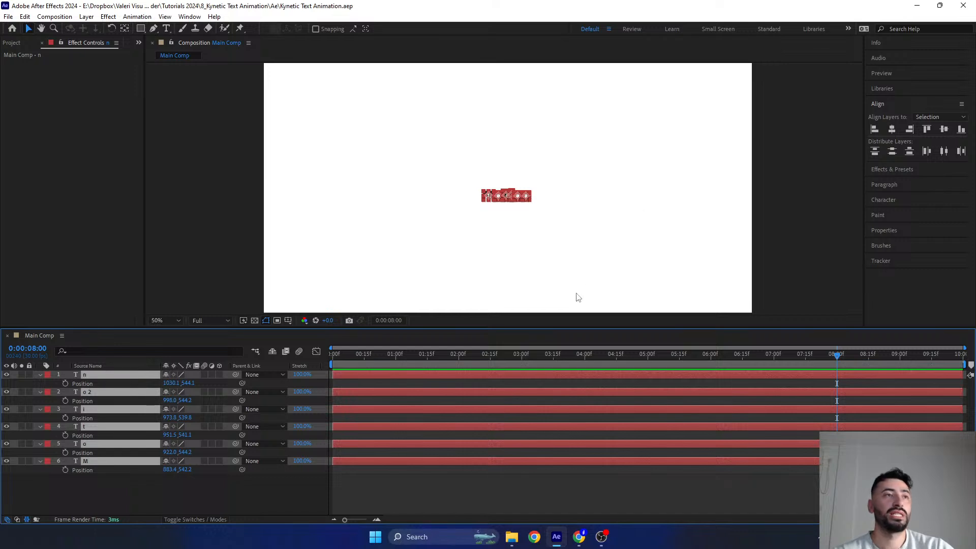
click(65, 384)
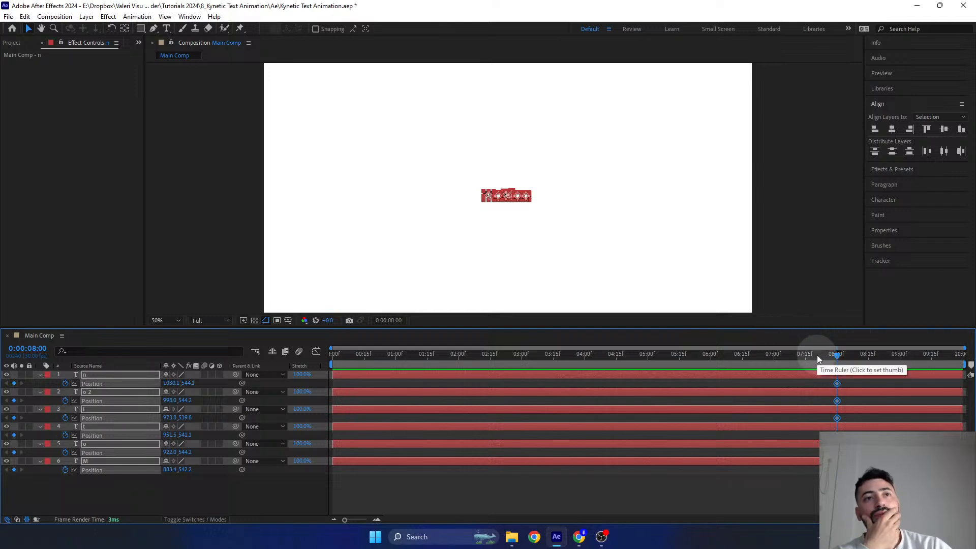
- Keyframe the n at 0:00:07:00, moved straight up to a Position of about 1030, 438
drag(817, 355, 774, 368)
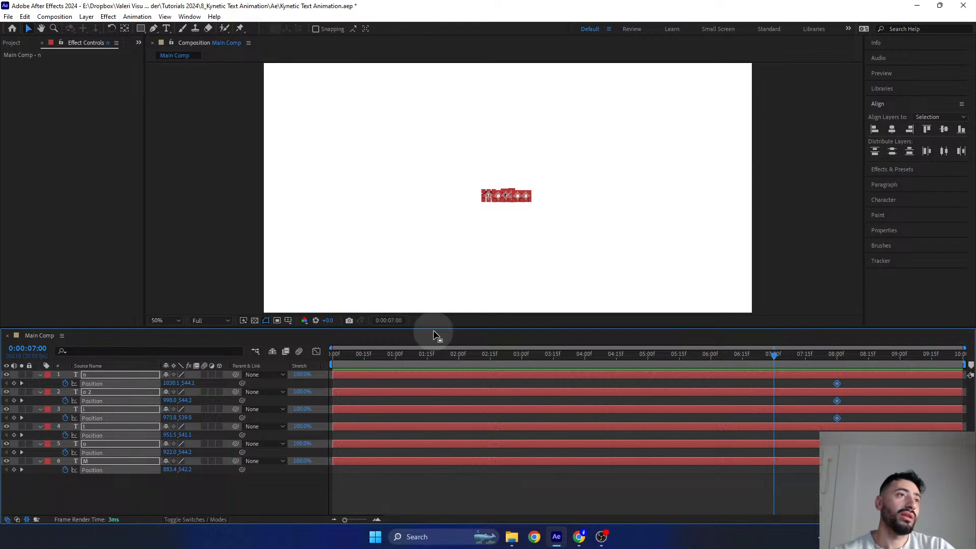
drag(432, 327, 429, 357)
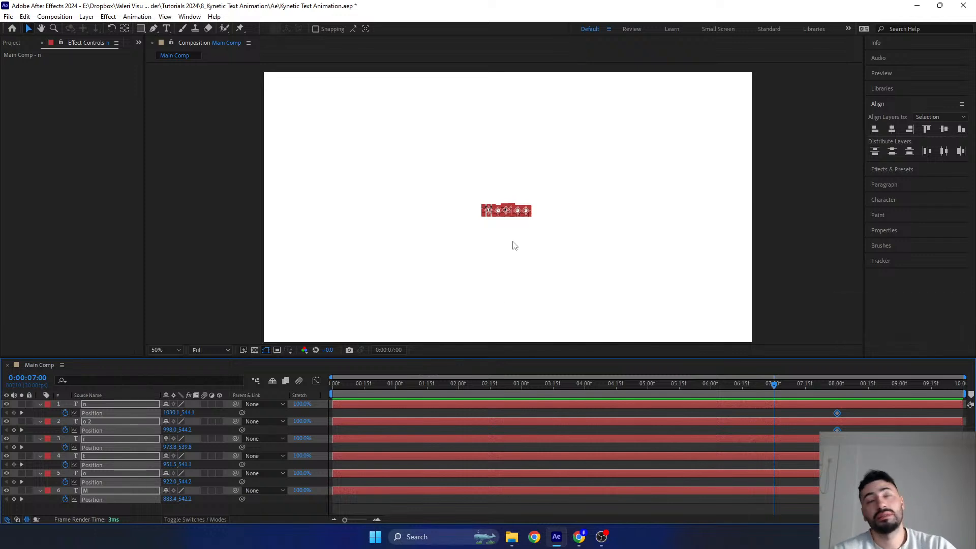
click(514, 245)
click(527, 216)
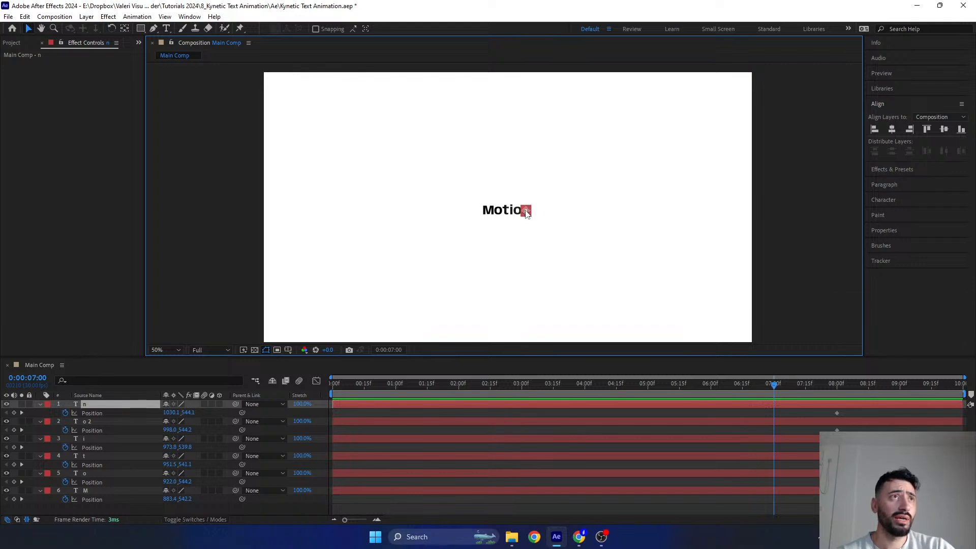
drag(526, 212, 529, 187)
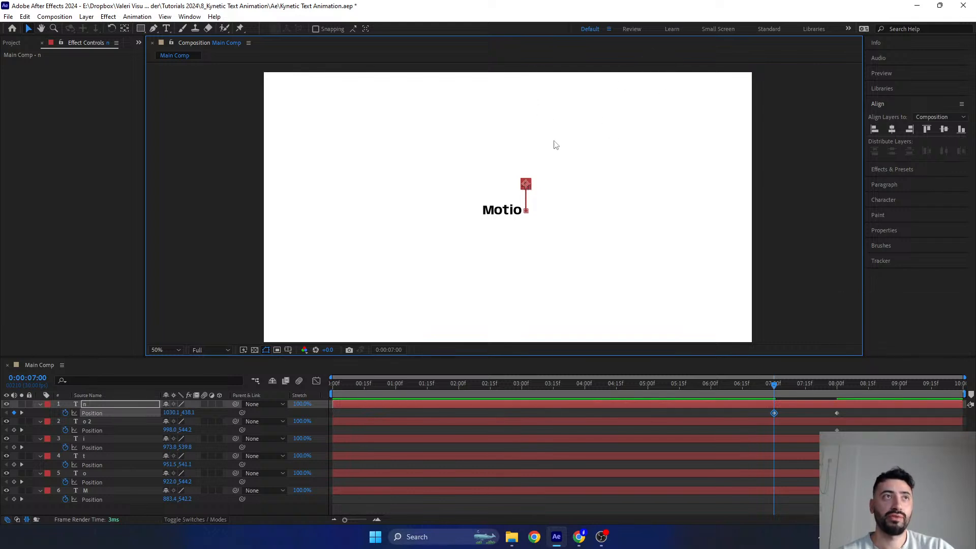
- At 0:00:07:00, move the second o straight down to about Y 622 and the i straight right to about X 1119
scroll(521, 216, up, 2)
click(532, 221)
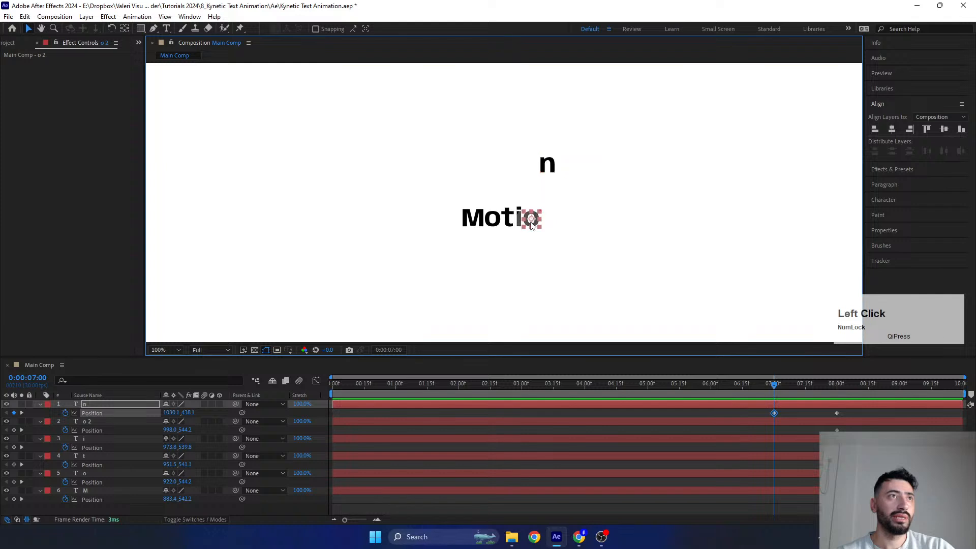
key(shift+Down)
key(shift+Down)
key(shift+Down)
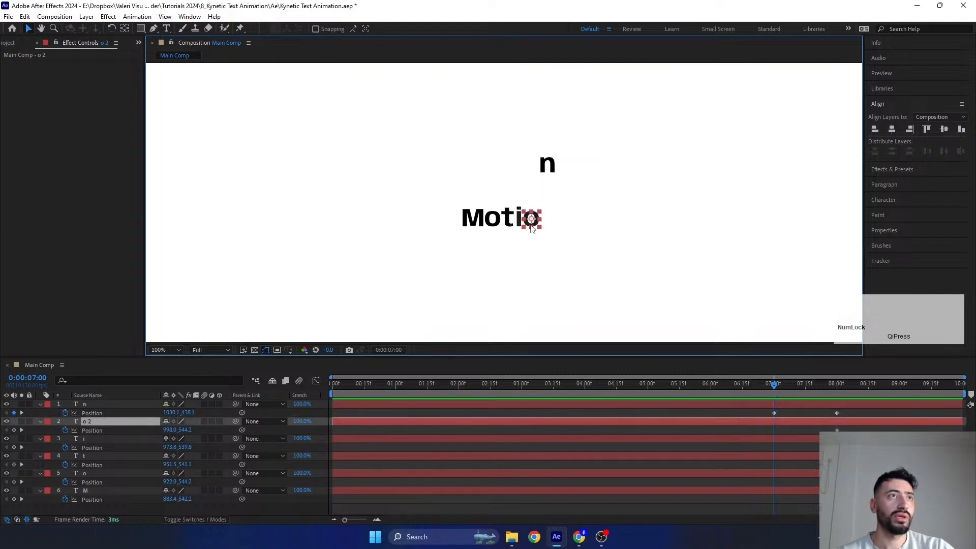
drag(542, 278, 537, 263)
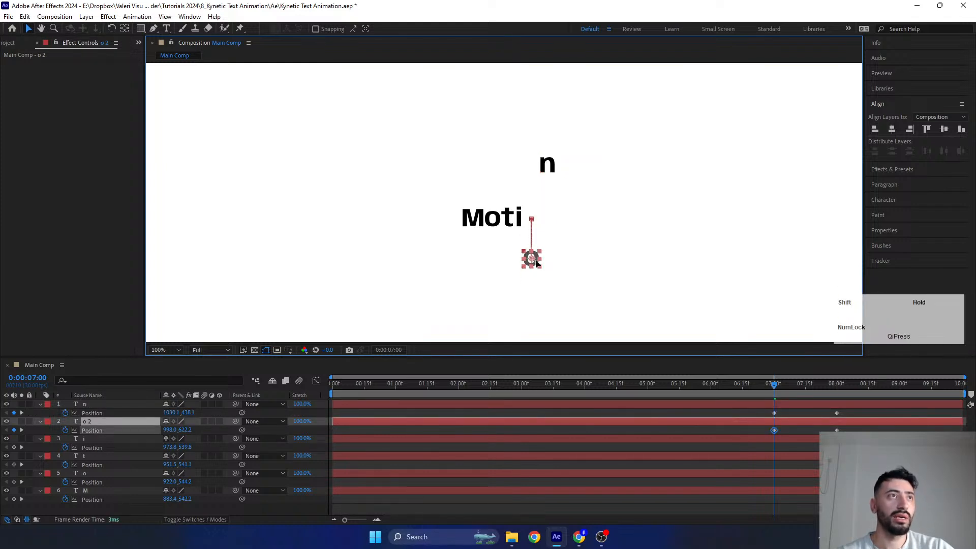
click(520, 223)
drag(520, 219, 594, 217)
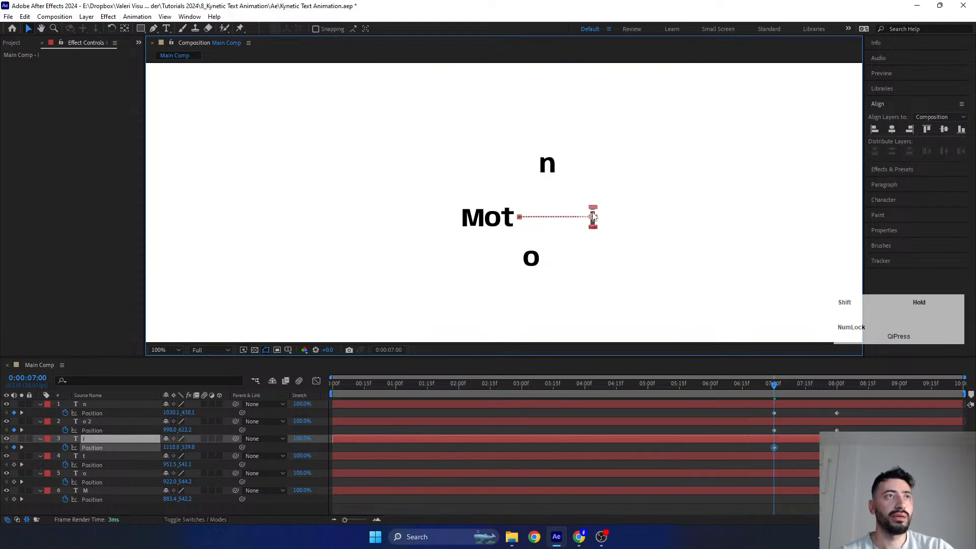
- Spread the remaining letters at 0:00:07:00: t up to about Y 488, first o down to about Y 594, M left to about X 790
click(508, 220)
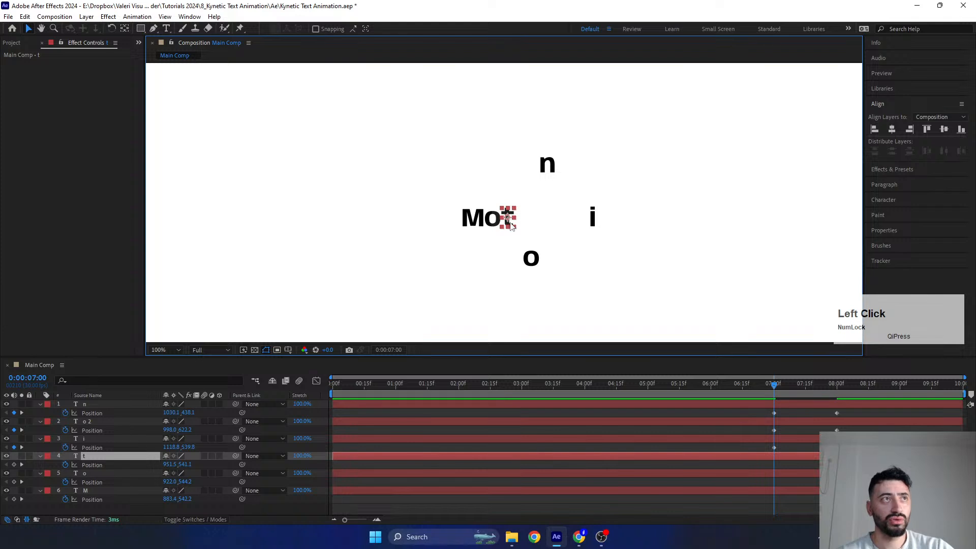
drag(511, 226, 493, 243)
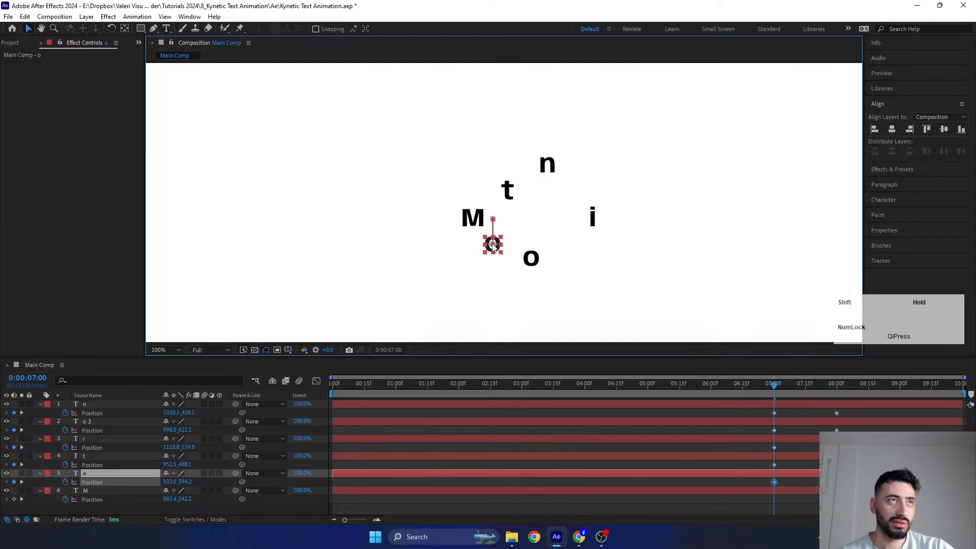
click(473, 220)
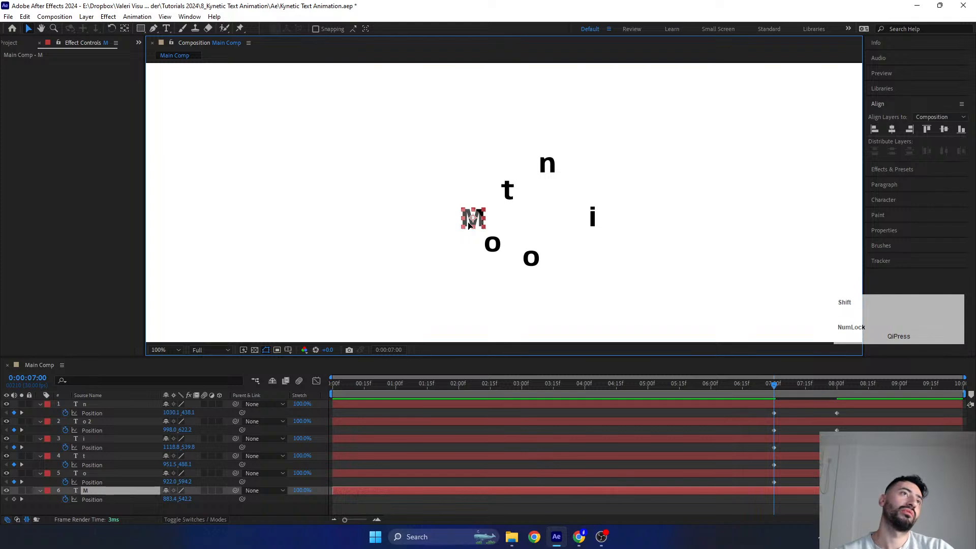
drag(469, 225, 422, 228)
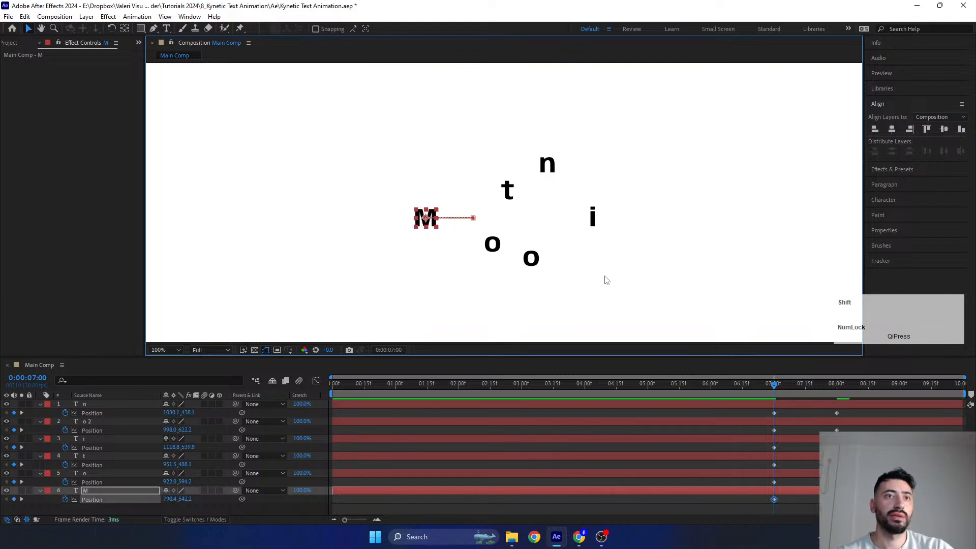
- At 0:00:06:00, move the M straight up to about Y 435 and the n straight right to about X 1174
drag(772, 385, 711, 401)
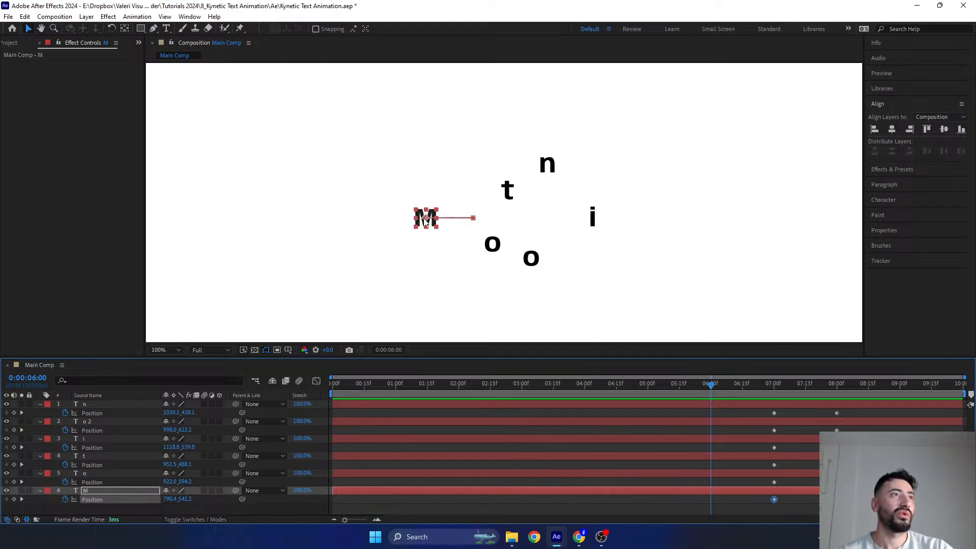
drag(424, 218, 425, 165)
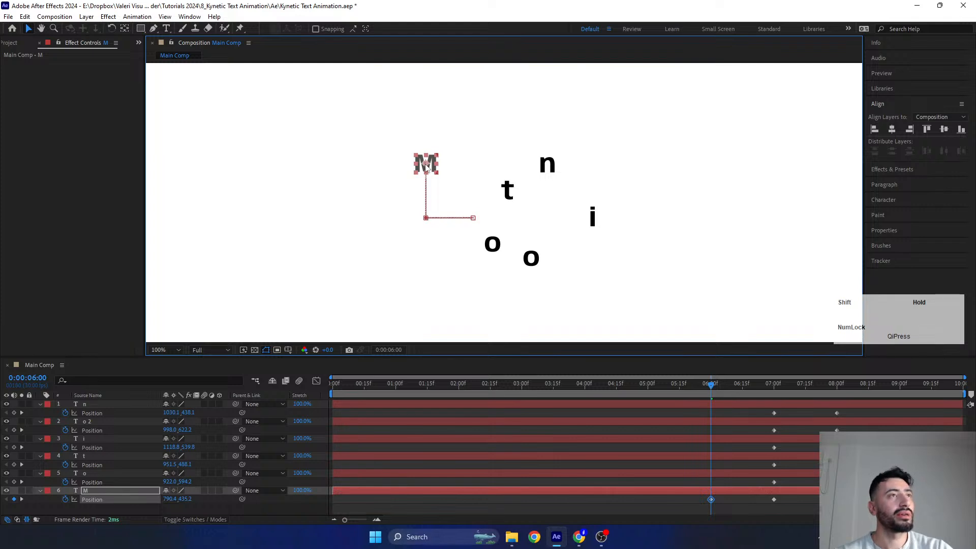
click(548, 164)
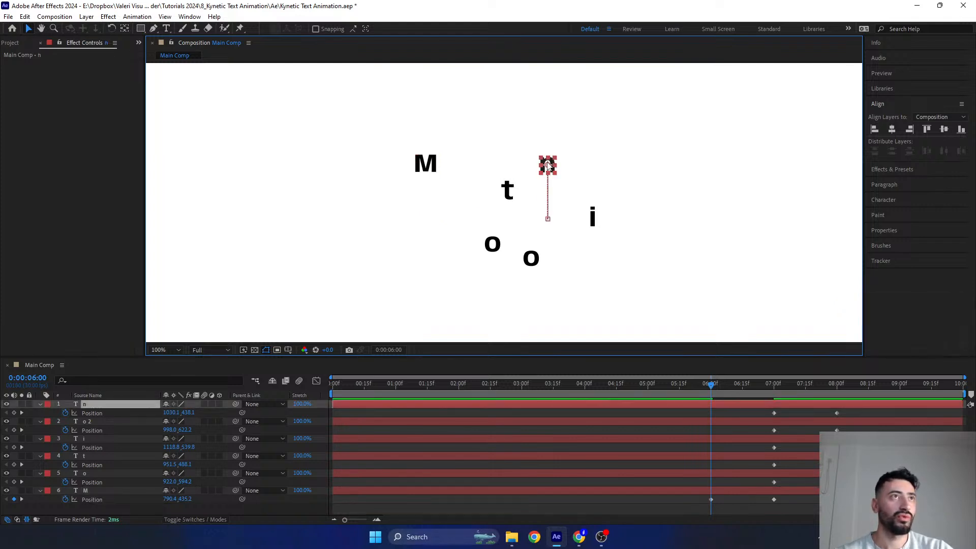
drag(548, 163, 622, 164)
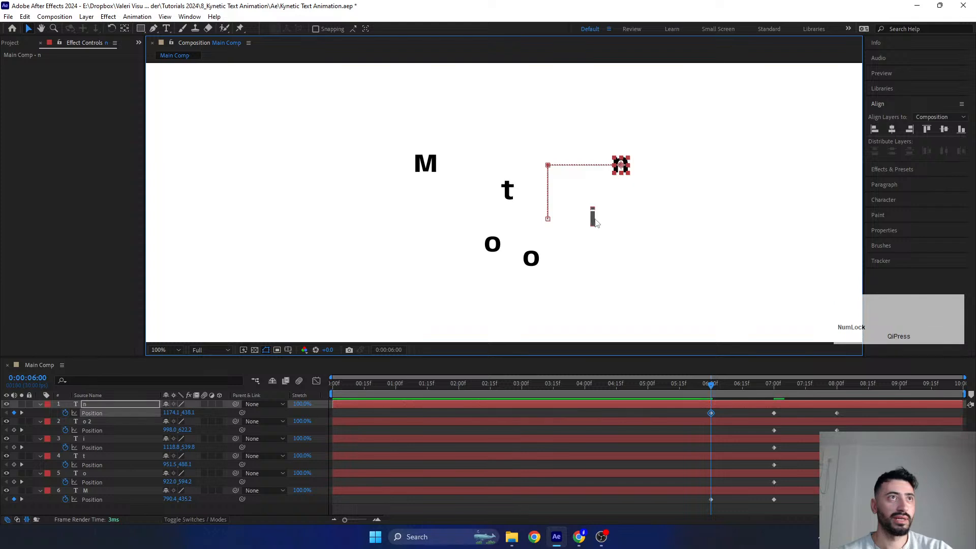
- At 0:00:06:00, move the i straight up to about Y 369, the t left to about X 884 and the first o left to about X 802
click(593, 220)
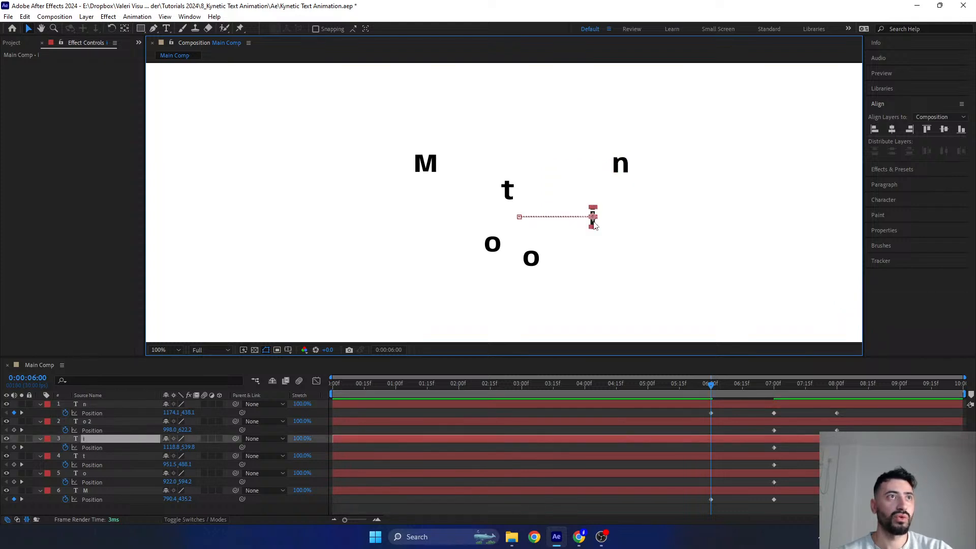
drag(595, 225, 595, 136)
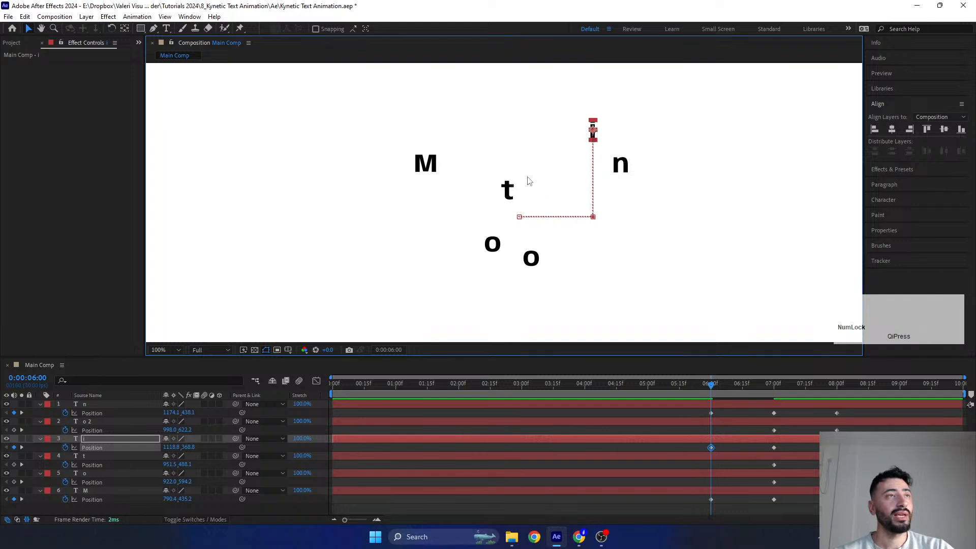
click(512, 191)
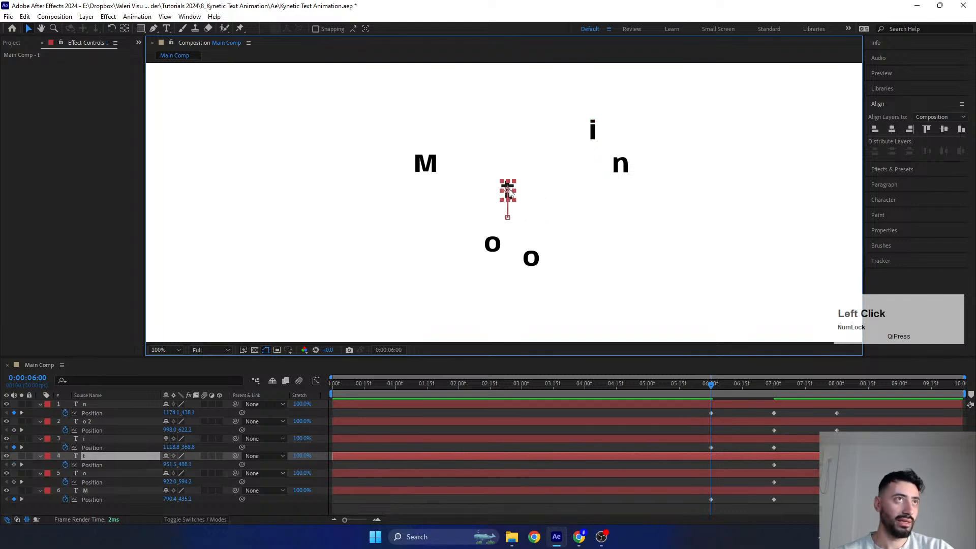
drag(510, 194, 476, 193)
click(495, 247)
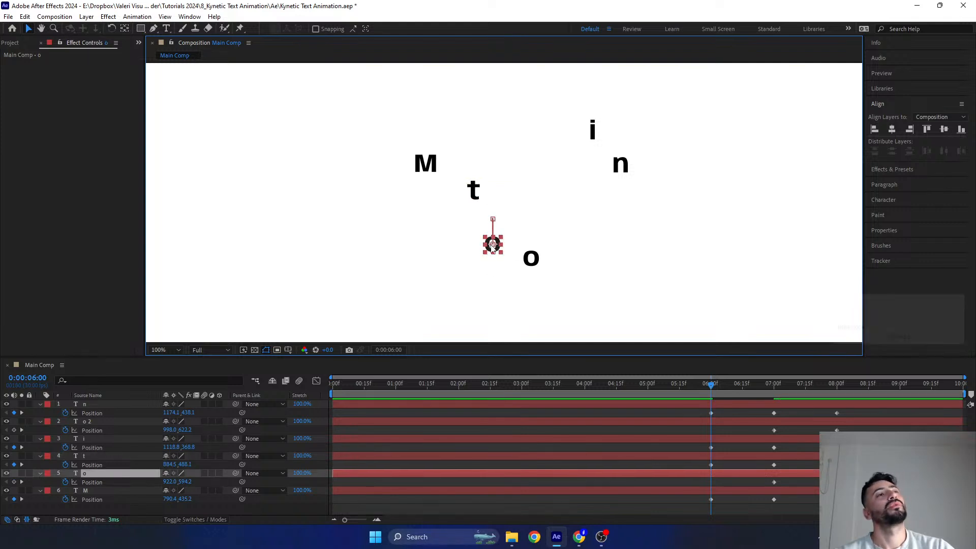
drag(492, 248, 432, 247)
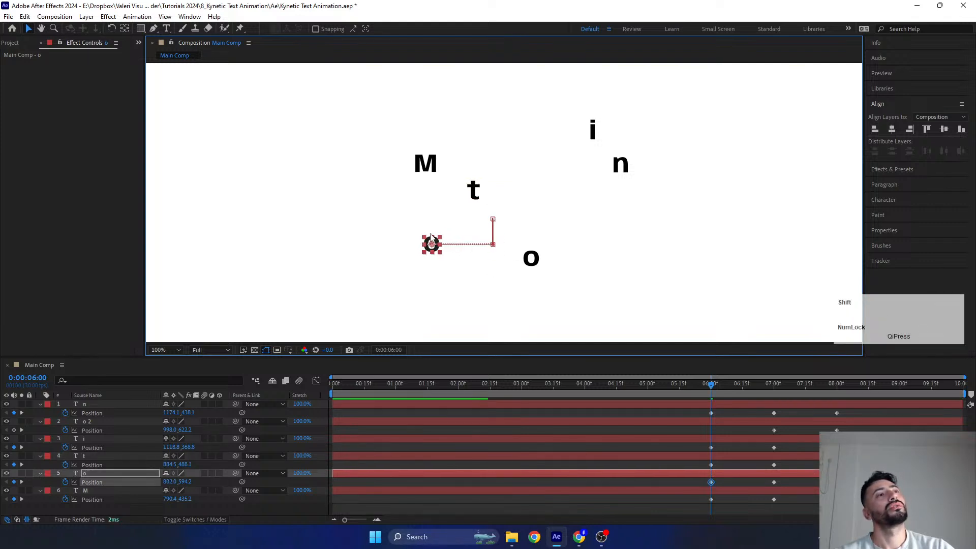
- At 0:00:06:00, move the second o straight right to a Position of about 1123, 622
click(538, 258)
drag(540, 259, 595, 267)
key(ctrl+z)
key(ctrl+z)
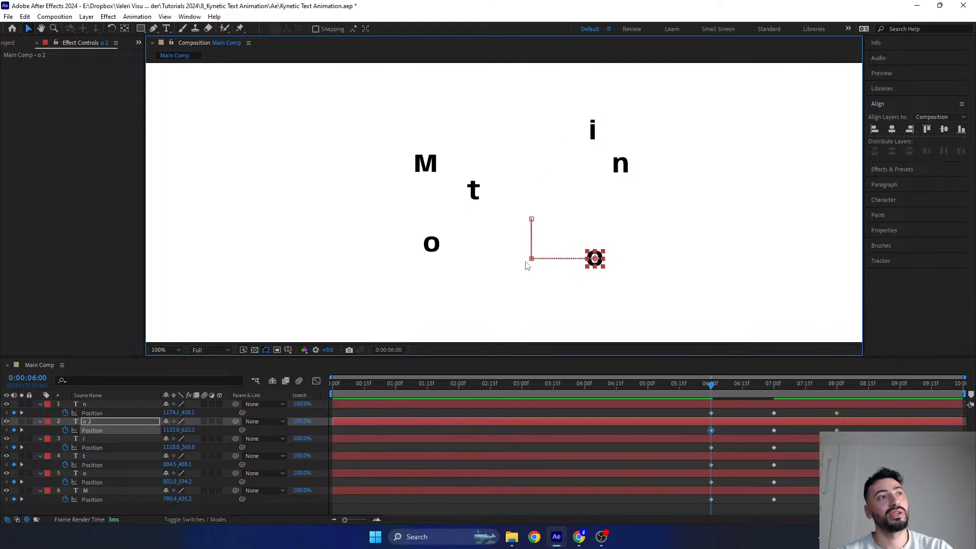
- At 0:00:05:00, move the M straight left to about X 626 and the first o straight down to about Y 695
click(696, 441)
click(703, 455)
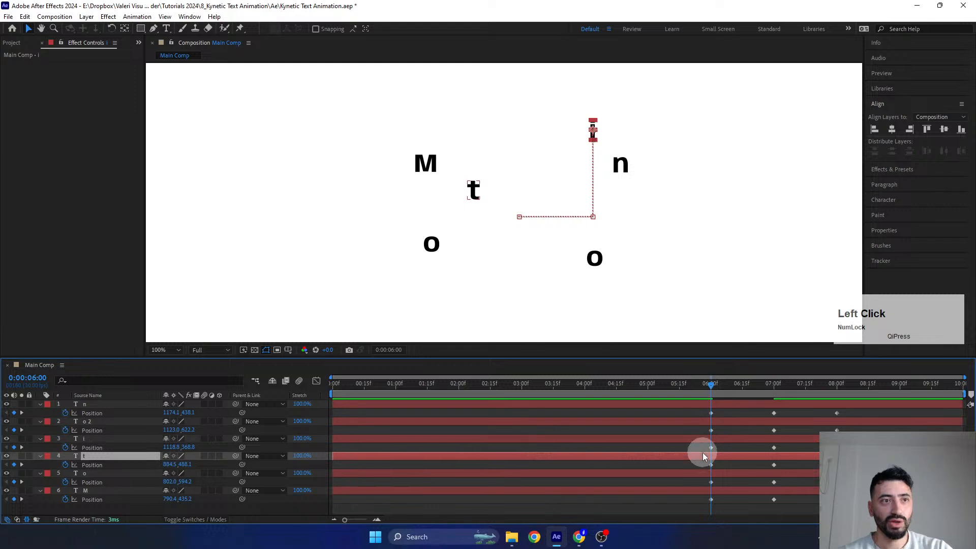
click(696, 473)
click(702, 491)
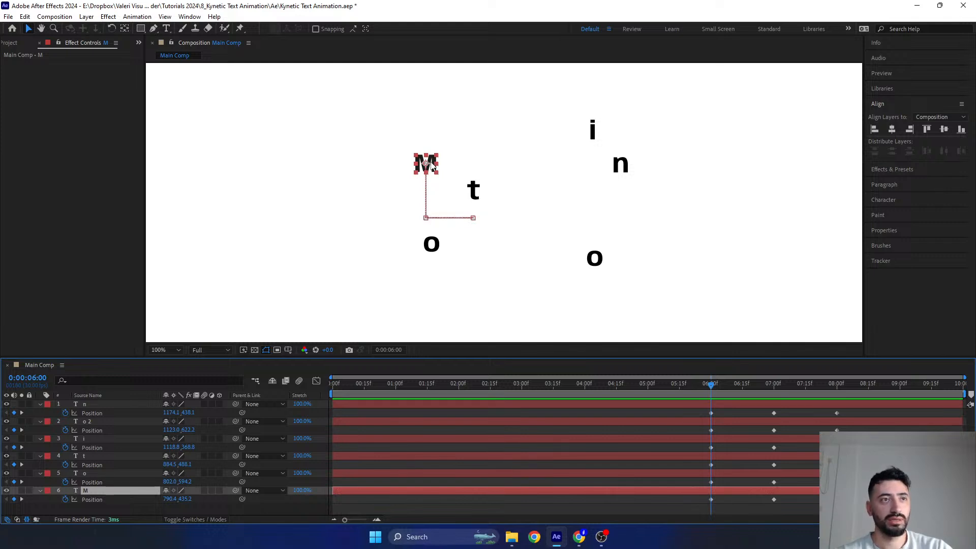
drag(700, 386, 648, 386)
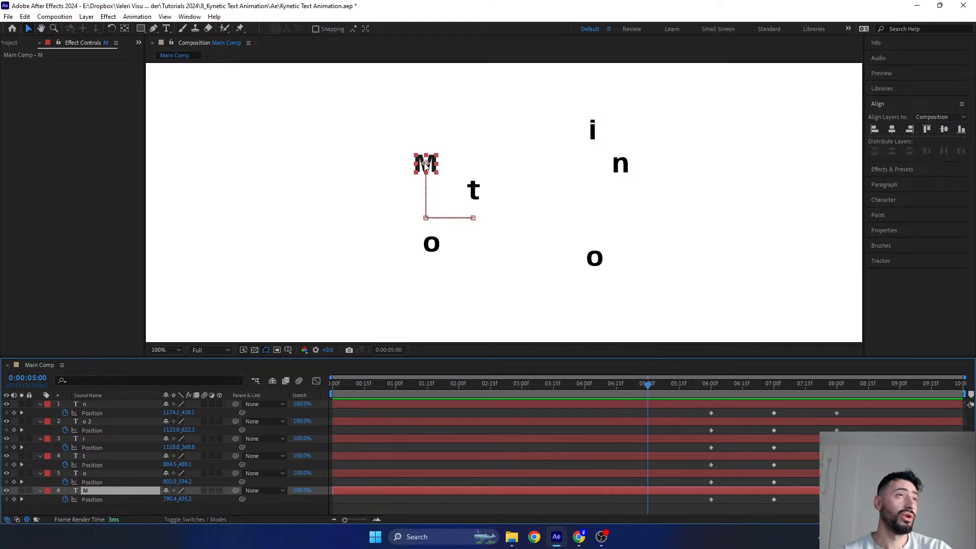
drag(425, 162, 353, 170)
click(431, 250)
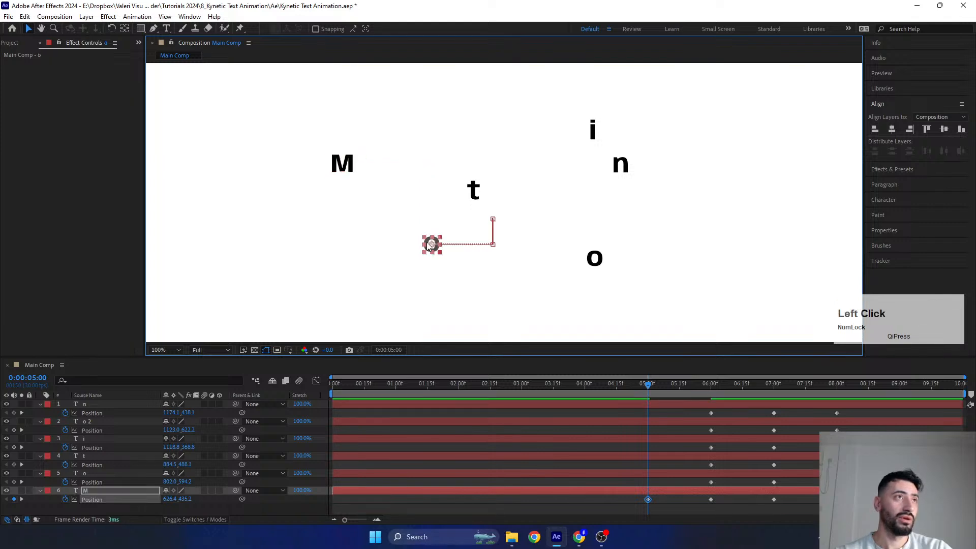
drag(431, 247, 432, 296)
- At 0:00:05:00, move the second o straight down to about Y 689 and the n straight down to about Y 499
click(593, 259)
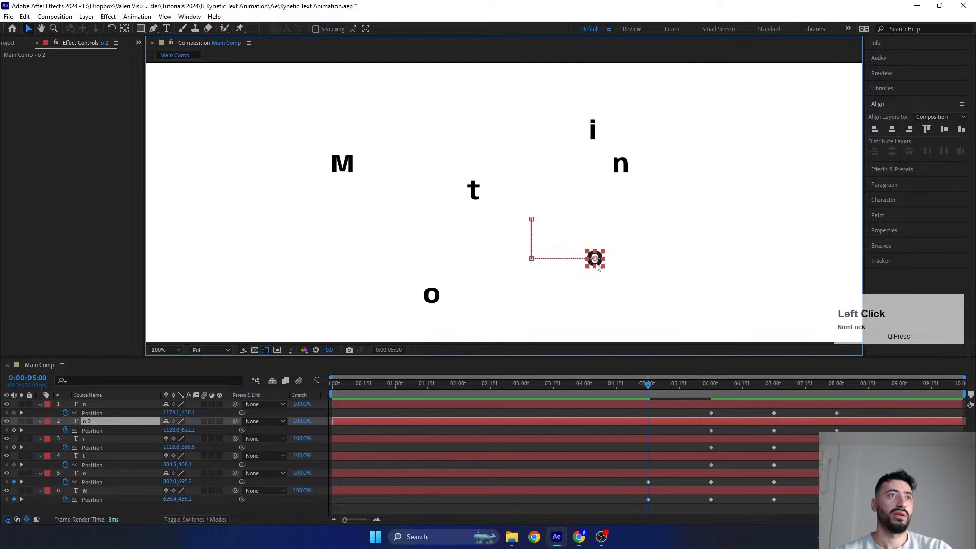
drag(592, 265, 591, 300)
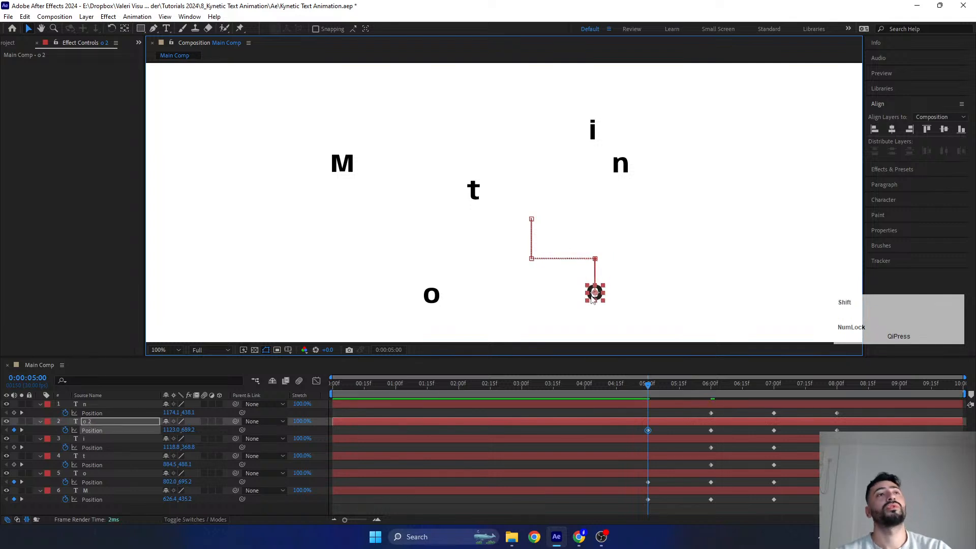
click(620, 172)
click(621, 171)
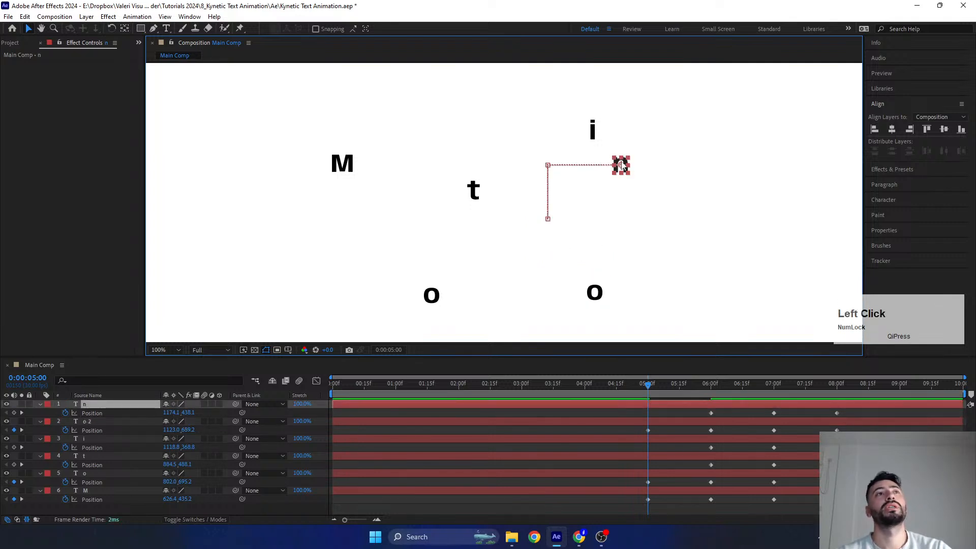
drag(623, 172, 623, 200)
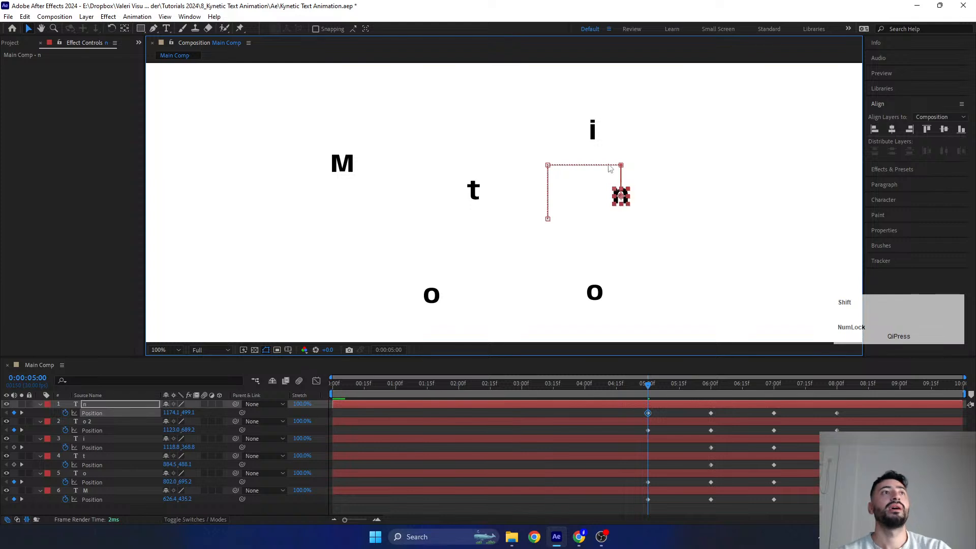
- At 0:00:05:00, move the i straight left to about X 1043 and the t straight up to about Y 279
click(593, 130)
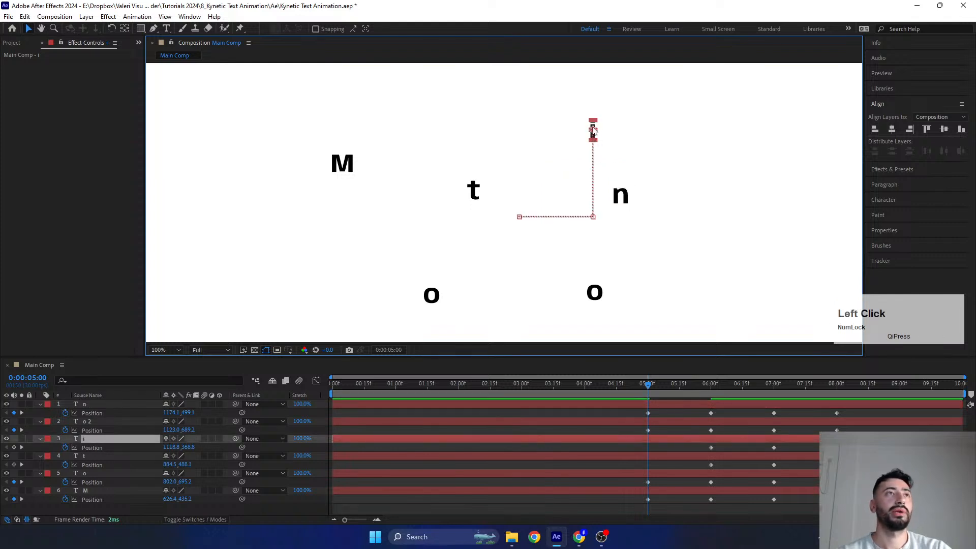
drag(592, 131, 555, 141)
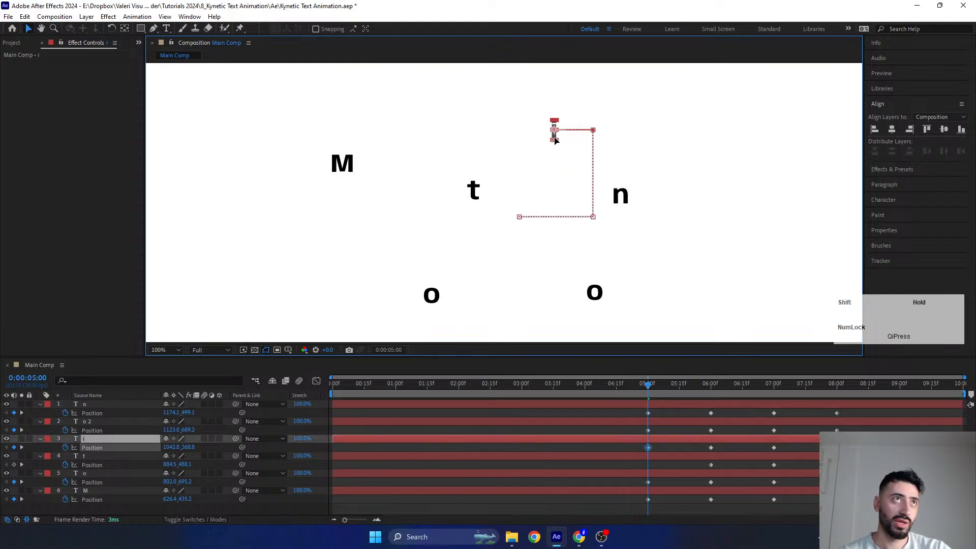
click(467, 187)
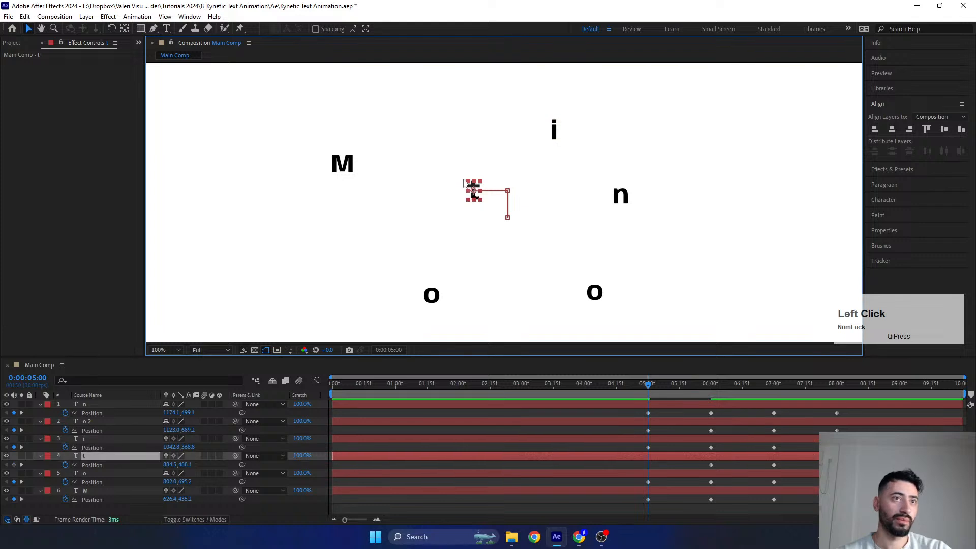
drag(473, 198, 475, 90)
click(431, 295)
drag(431, 296, 364, 295)
key(ctrl+z)
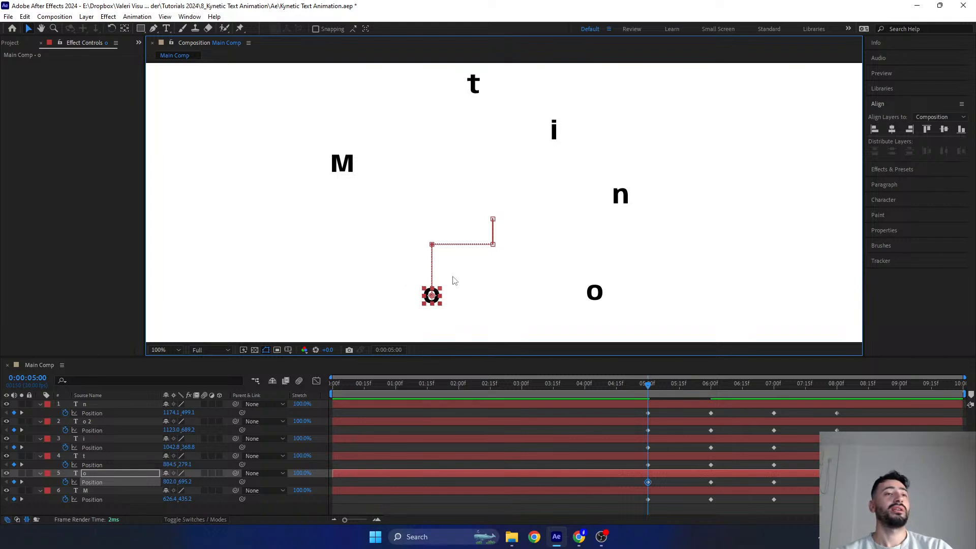
- Scrub through the animation around 0:00:06:00 and inspect the motion path of the n
drag(647, 387, 719, 415)
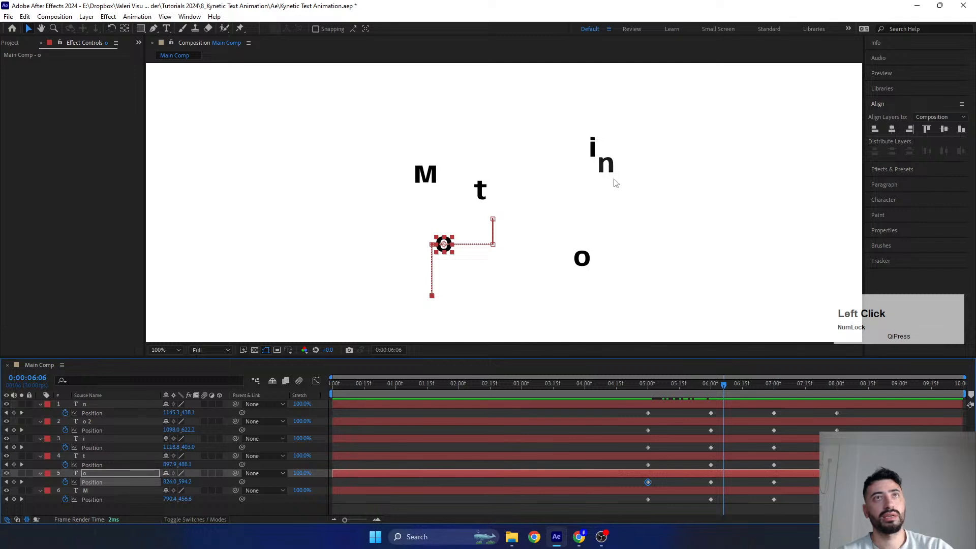
mouse_move(722, 385)
mouse_down()
mouse_move(754, 385)
mouse_move(713, 387)
mouse_up()
click(620, 163)
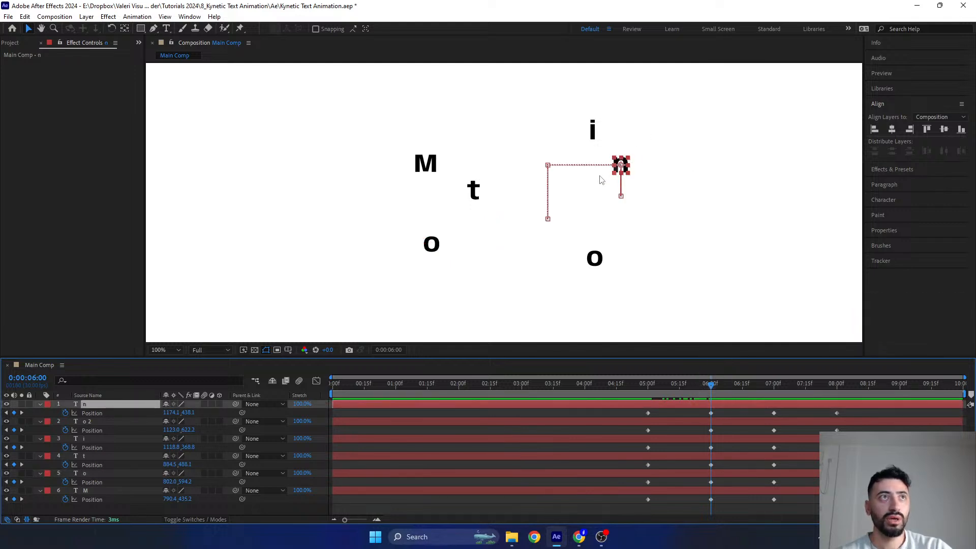
- Keyframe the n at 0:00:04:00, moved straight right to a Position of about 1297, 499
click(731, 394)
drag(732, 394, 645, 407)
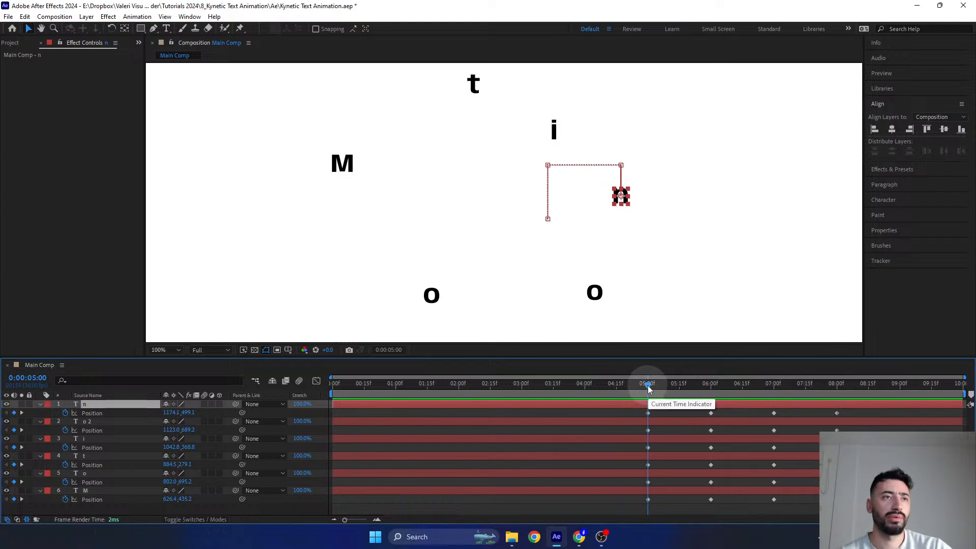
drag(649, 389, 586, 399)
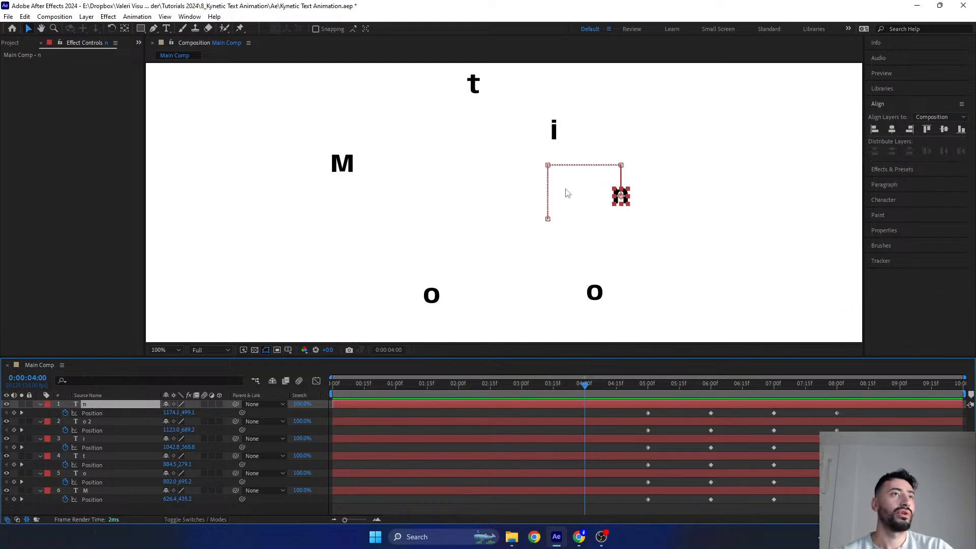
drag(620, 196, 684, 197)
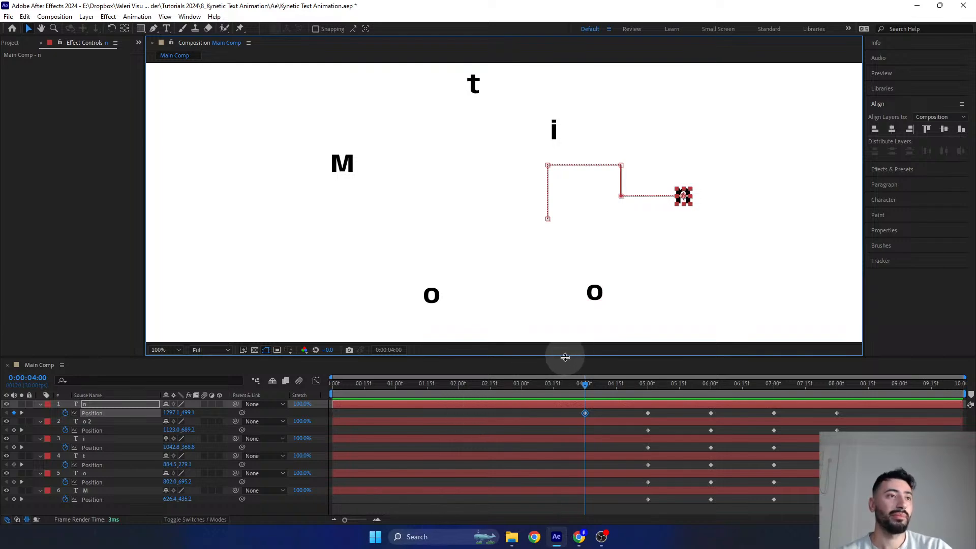
- Switch to Chrome to look at the Instagram story with the reference animation and return to After Effects
mouse_move(578, 544)
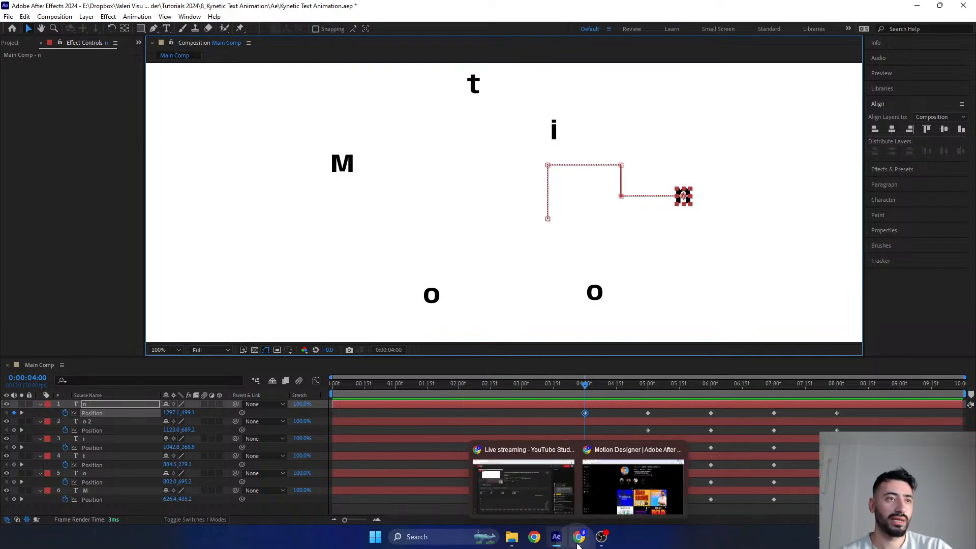
click(633, 487)
click(410, 101)
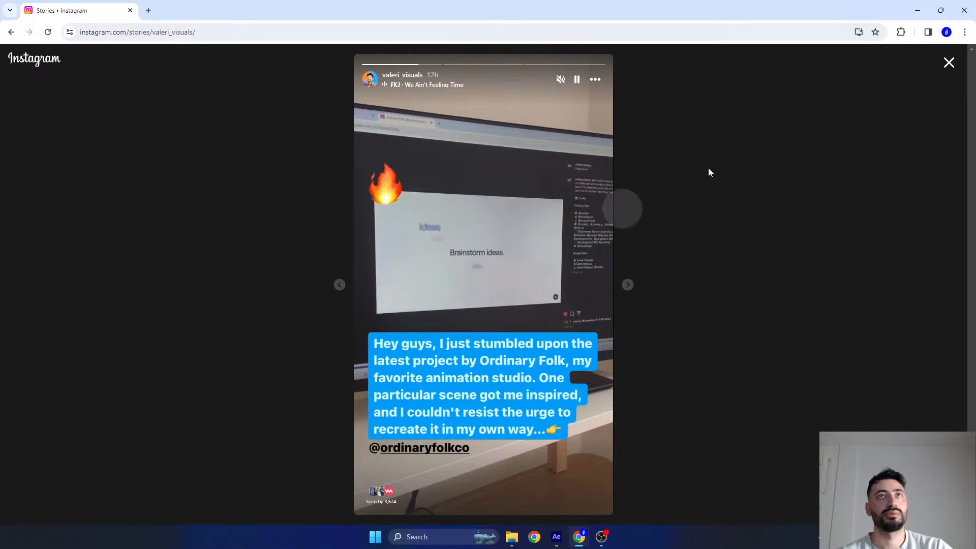
click(917, 10)
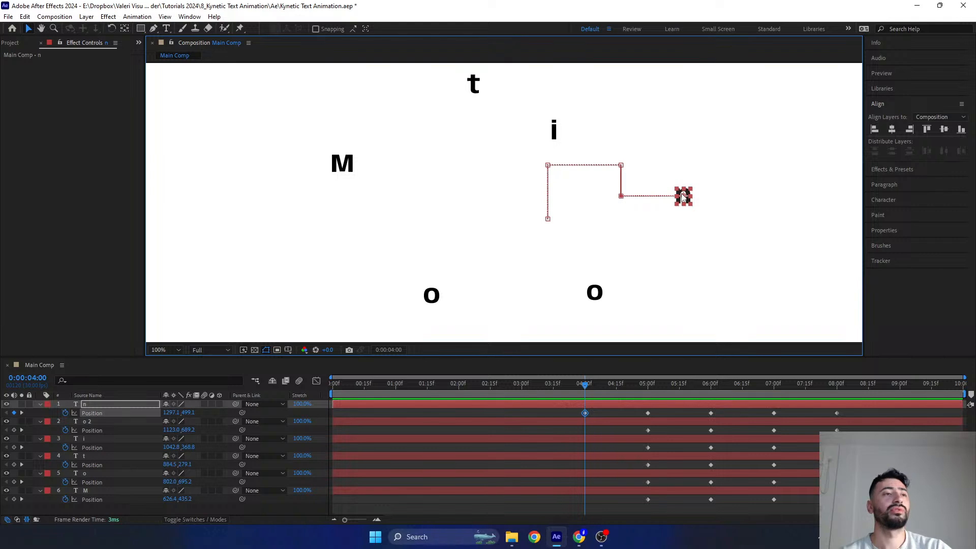
- At 0:00:04:00, move the second o straight left to about X 930 and the first o straight left to about X 677
click(581, 387)
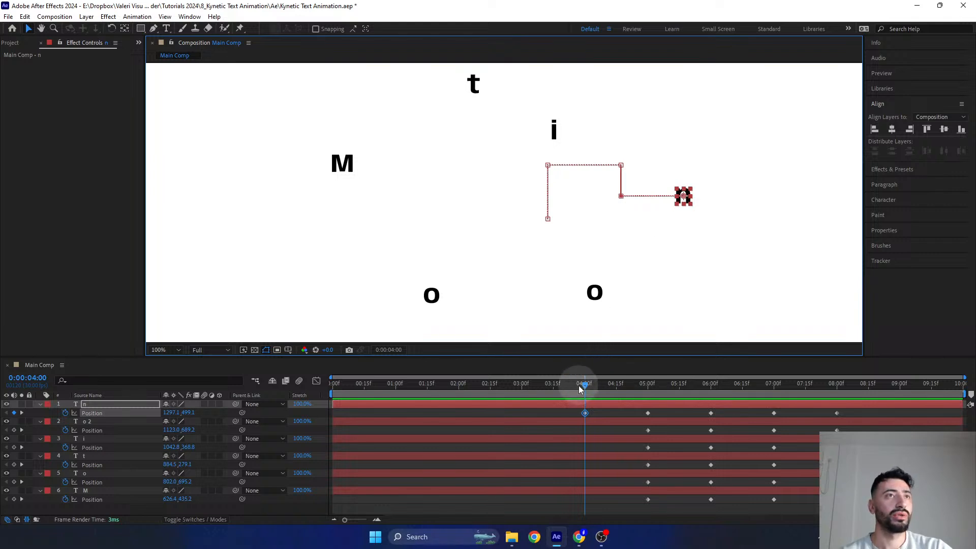
click(595, 295)
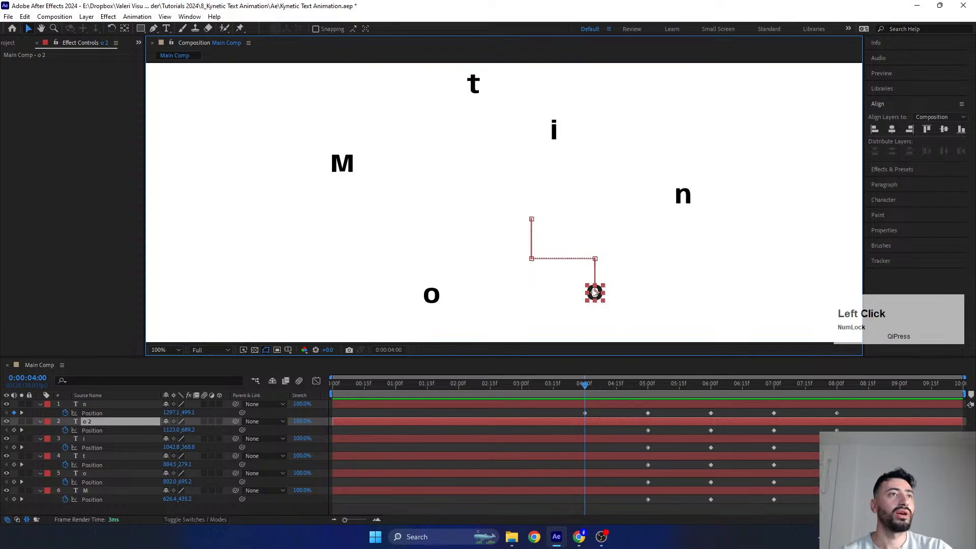
drag(595, 294, 497, 294)
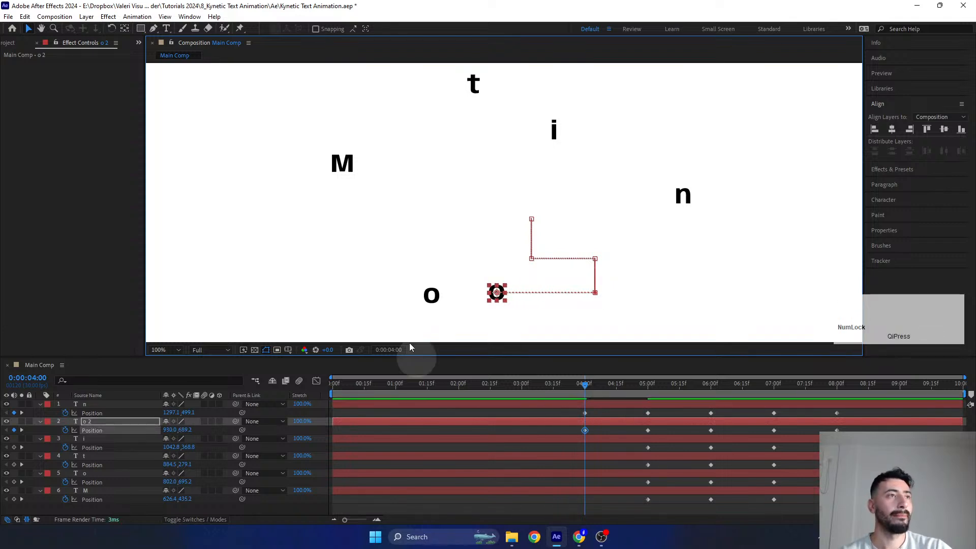
click(433, 299)
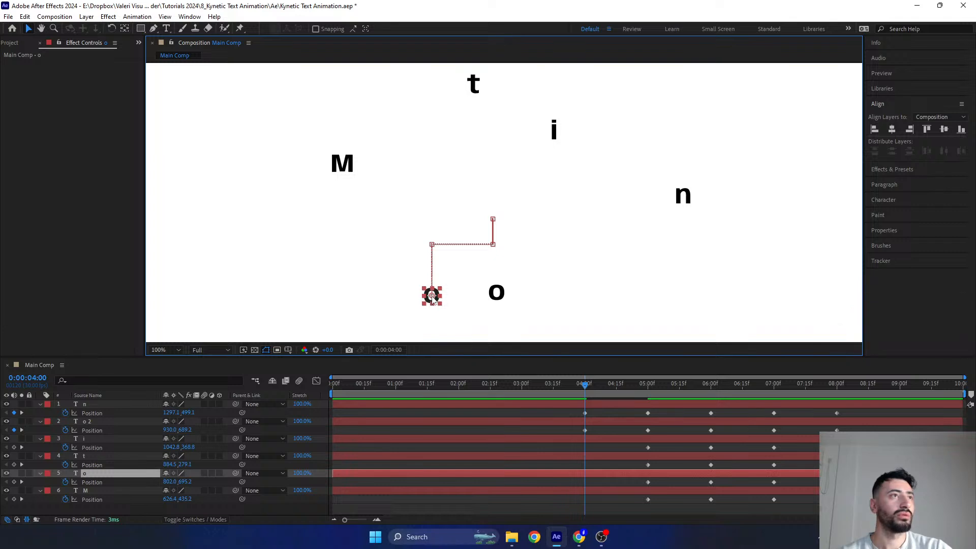
drag(432, 296, 365, 293)
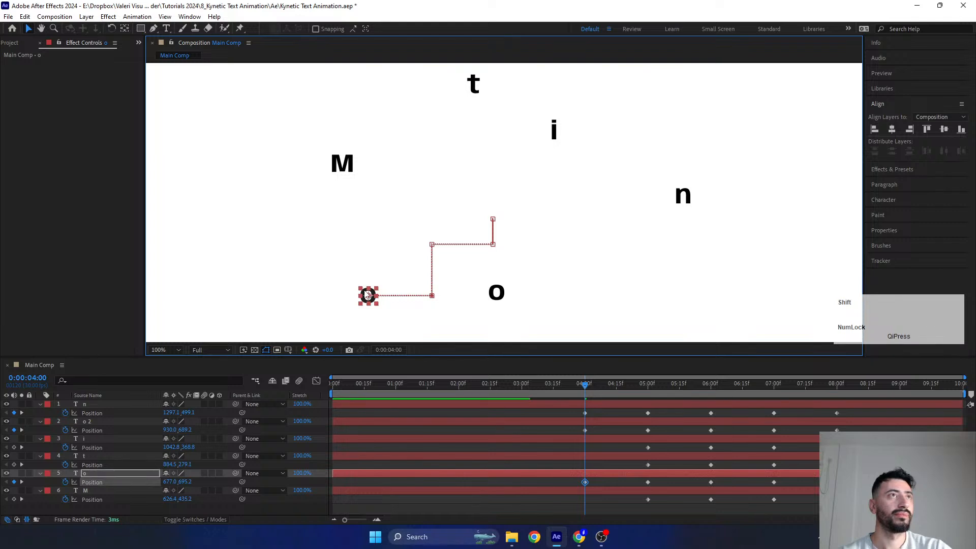
- At 0:00:04:00, move the i straight up to about Y 277 and the t straight left to about X 722
click(555, 131)
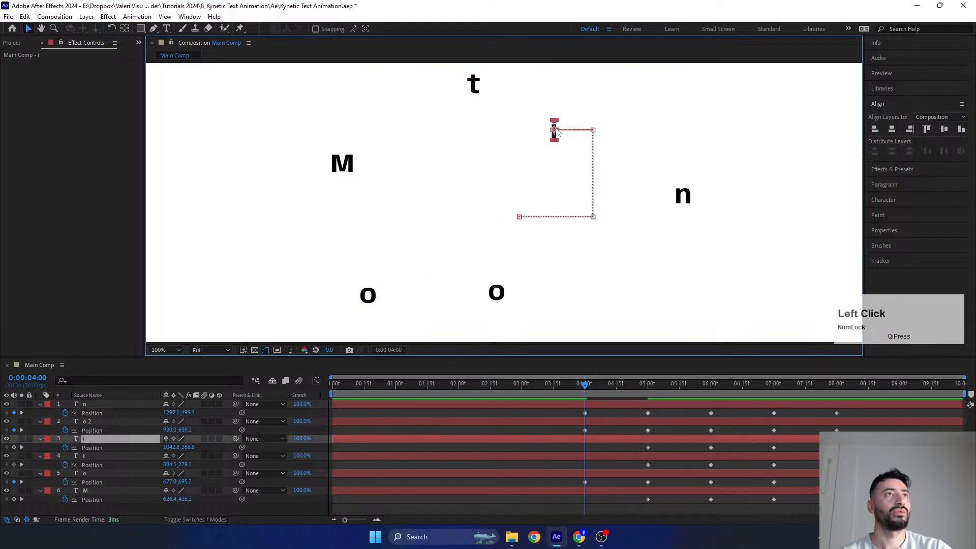
drag(558, 132, 562, 83)
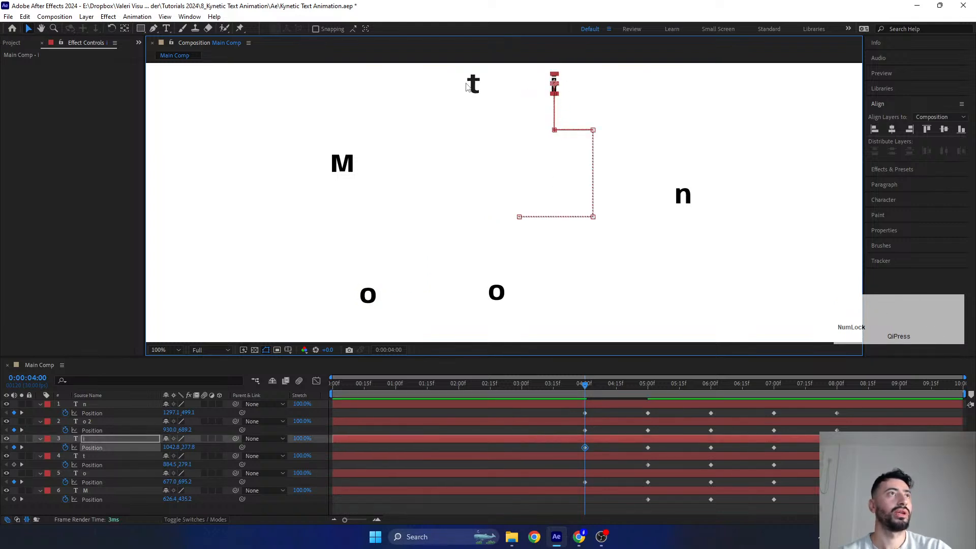
click(468, 86)
drag(476, 88, 393, 108)
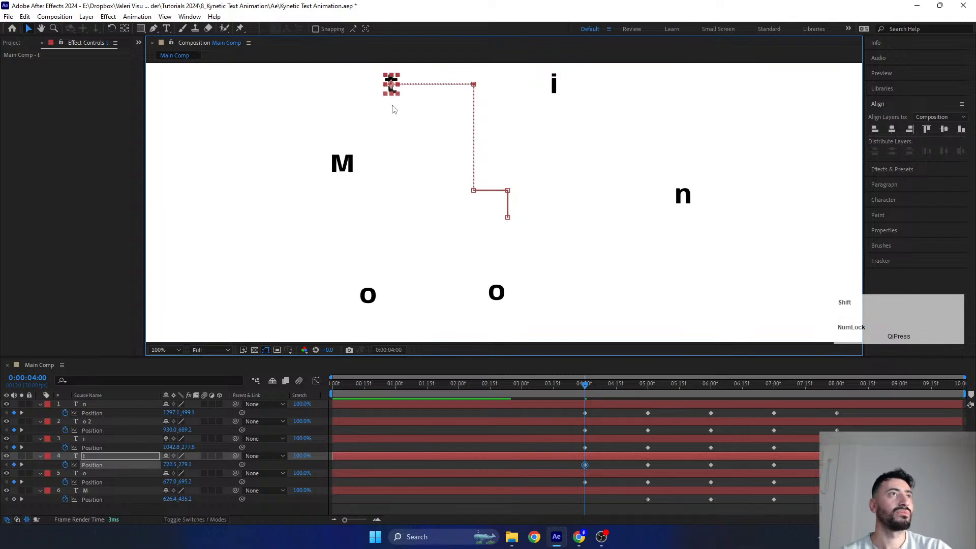
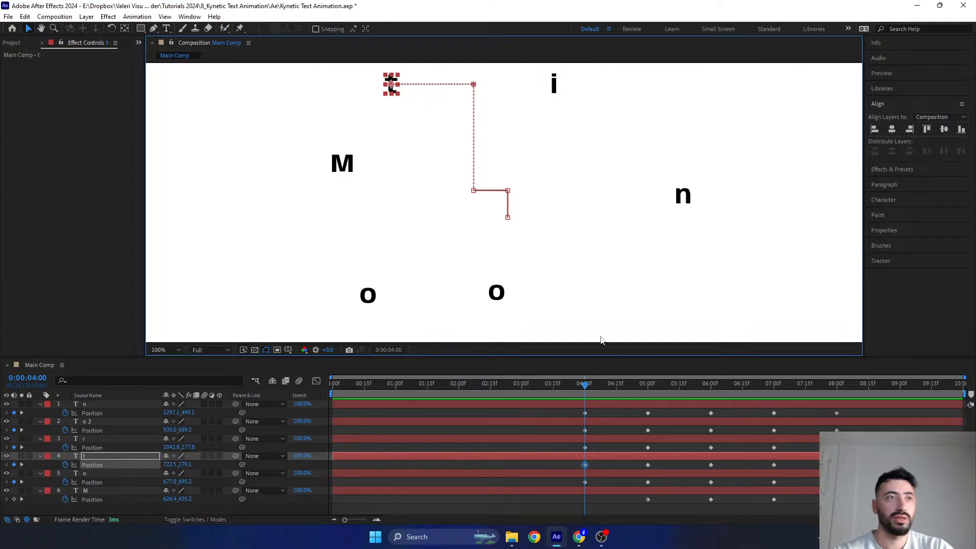
- Keyframe the M straight down to about Y 581 at 0:00:04:00, and straight left to about X 240 at 0:00:03:00
click(349, 167)
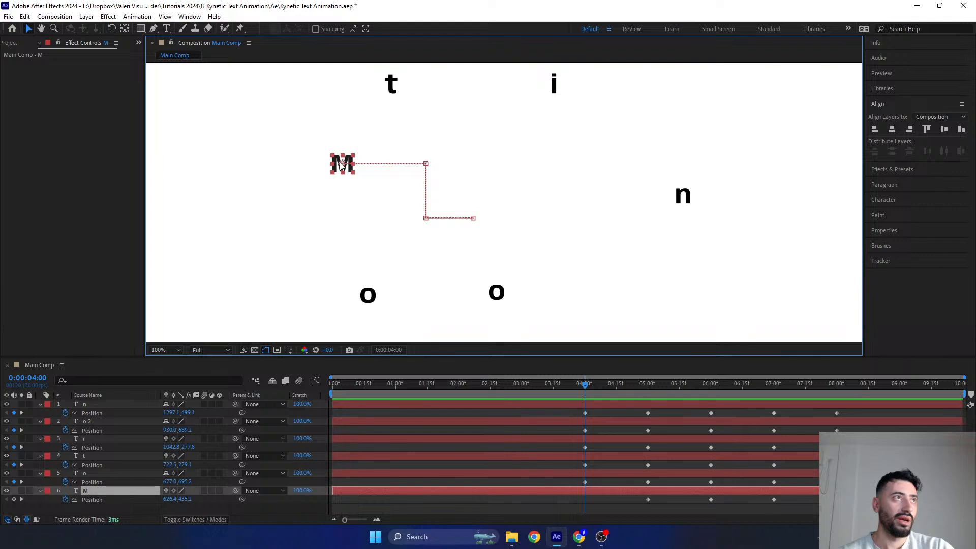
drag(340, 170, 342, 230)
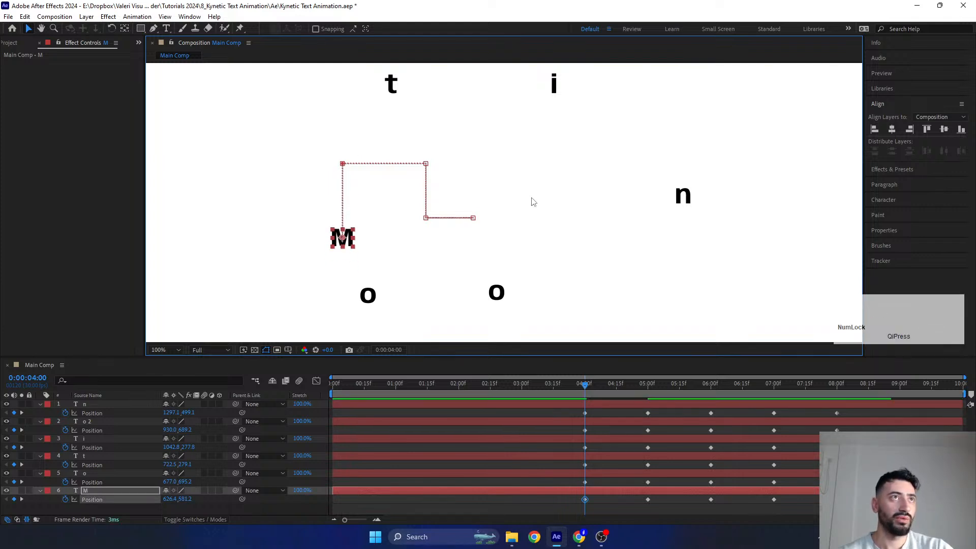
scroll(532, 201, down, 2)
middle_click(416, 297)
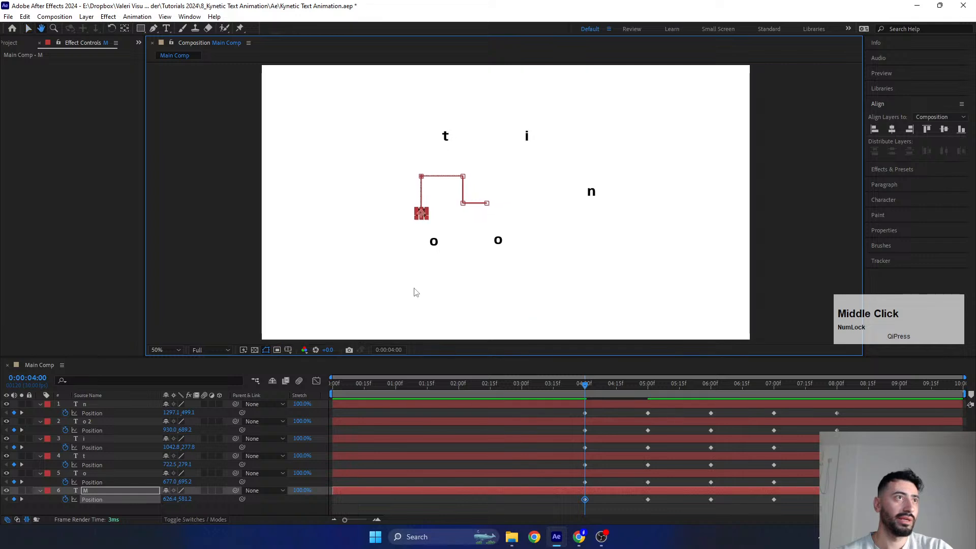
click(171, 349)
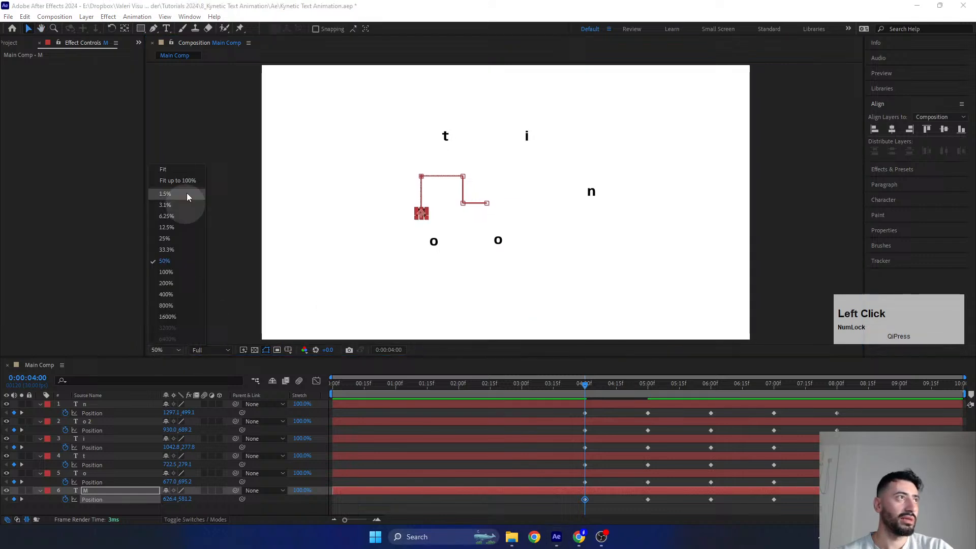
click(178, 167)
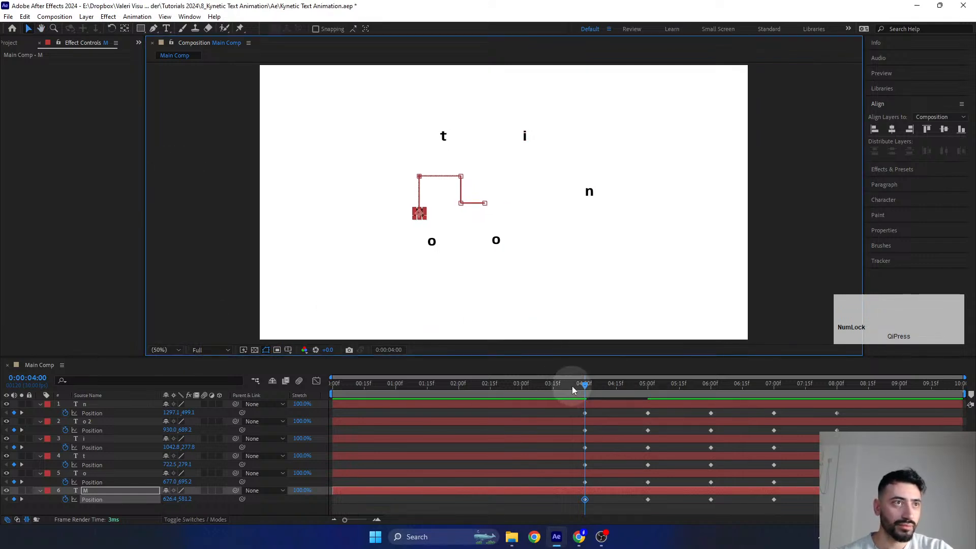
drag(572, 386, 523, 409)
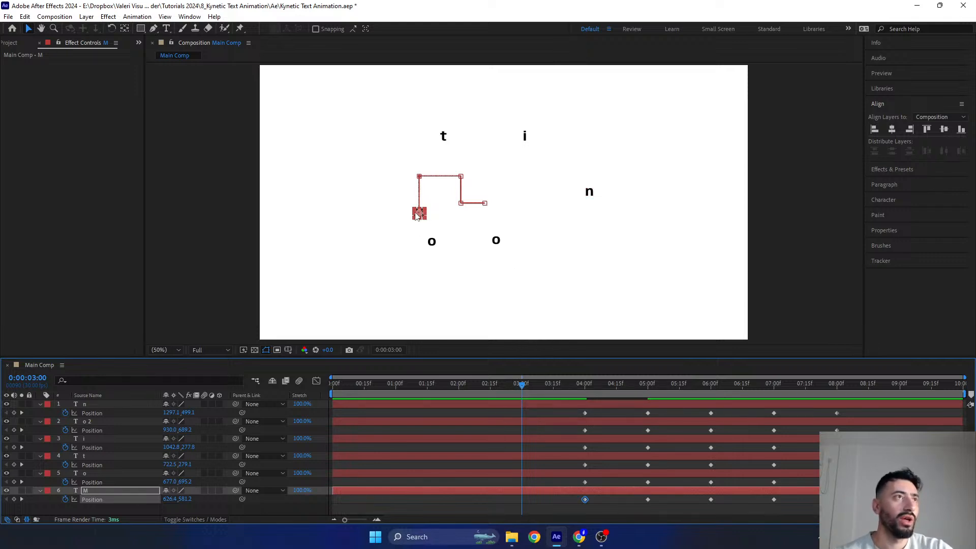
drag(420, 218, 322, 218)
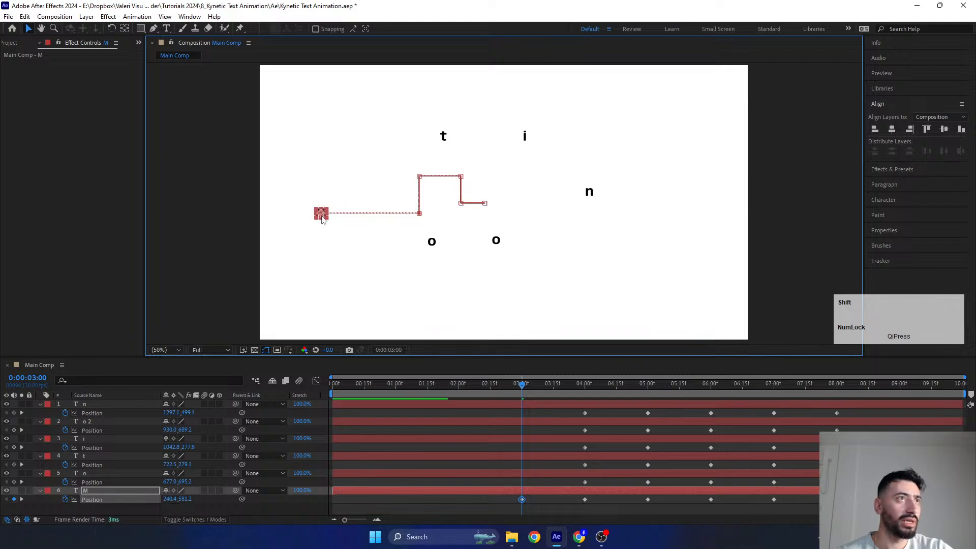
- At 0:00:03:00, move the first o, the second o and the n straight down to about Y 909, 819 and 679 respectively
click(432, 245)
drag(434, 246, 432, 297)
drag(496, 242, 498, 278)
click(590, 192)
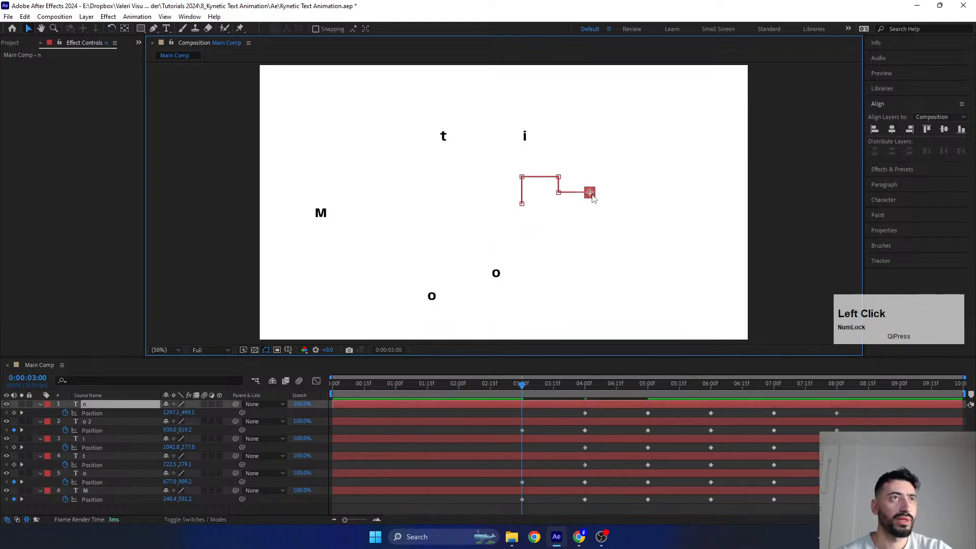
drag(590, 193, 594, 234)
- At 0:00:03:00, move the i straight right to about X 1595 and the t straight up to about Y 69
click(525, 137)
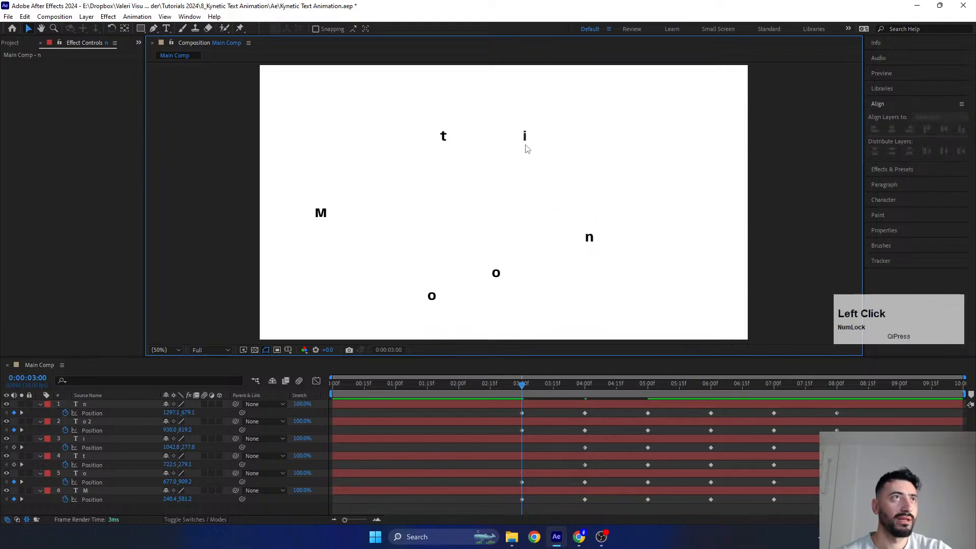
drag(528, 142, 671, 151)
click(441, 148)
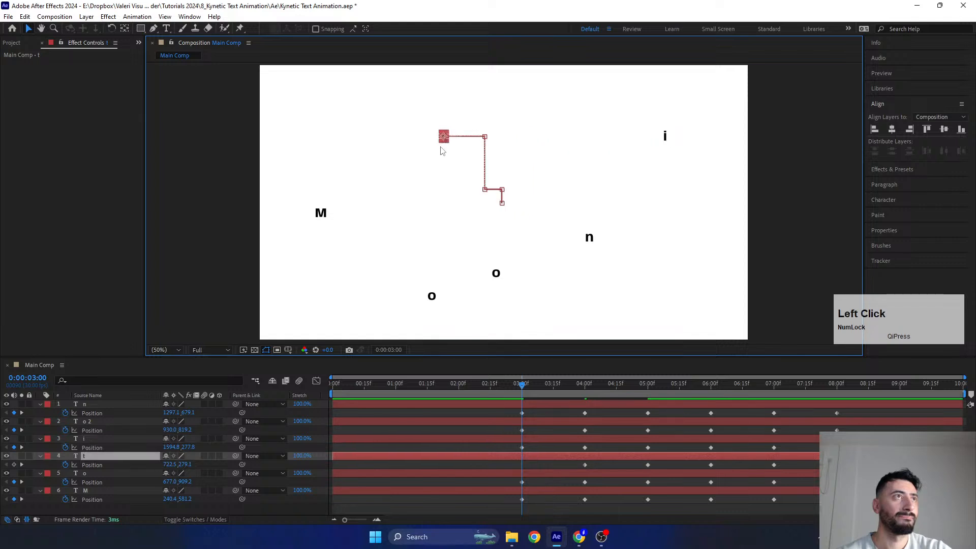
drag(445, 137, 444, 83)
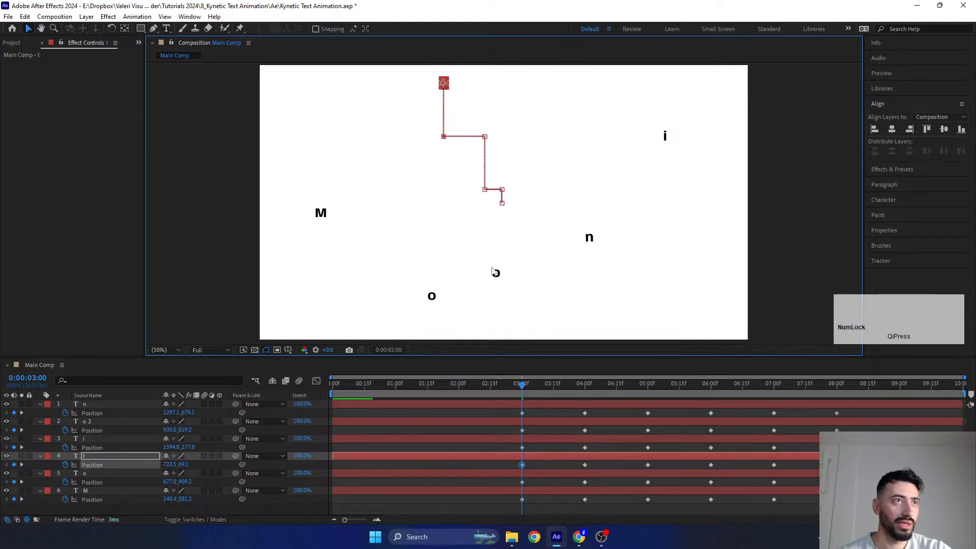
- Shift the Position keyframes of all six letters together so that the earliest ones start at 0:00:00:00
click(505, 414)
drag(523, 392, 860, 507)
drag(522, 500, 340, 502)
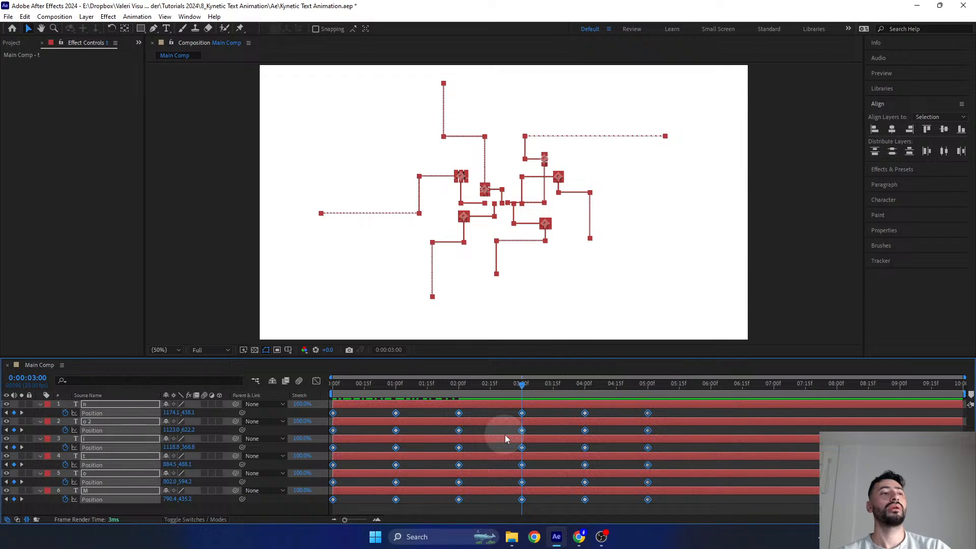
click(425, 510)
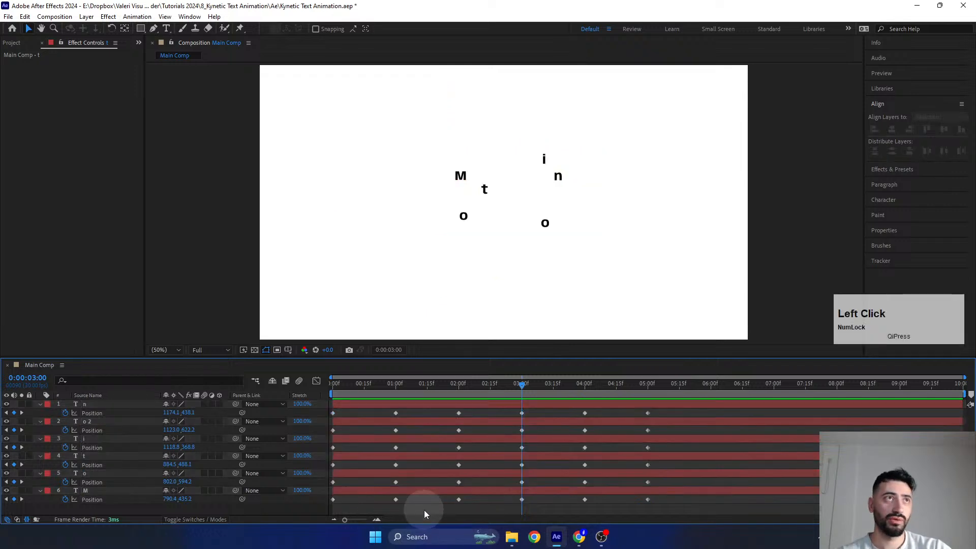
- At 0:00:00:00, add Scale keyframes to all six letter layers with a value of 200%
drag(490, 384, 320, 401)
click(353, 405)
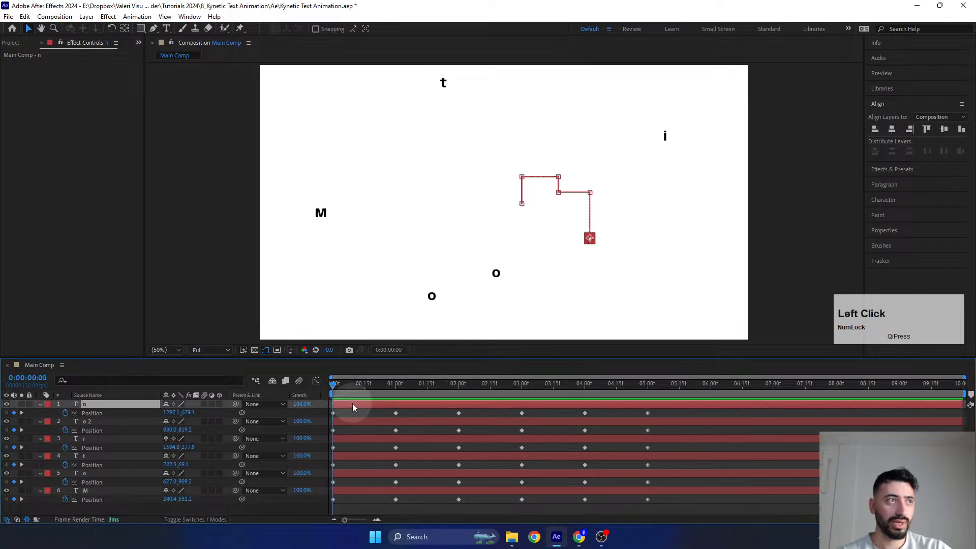
shift+click(352, 491)
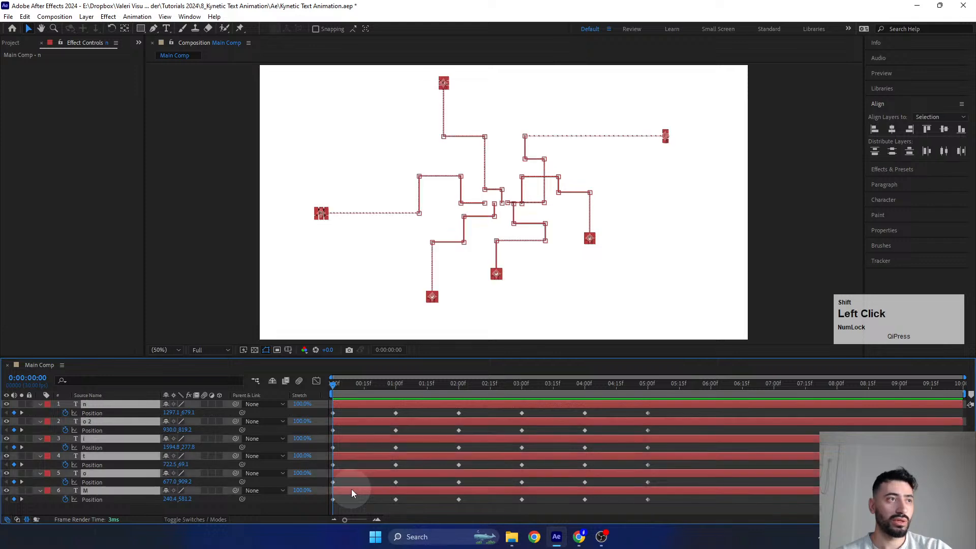
key(s)
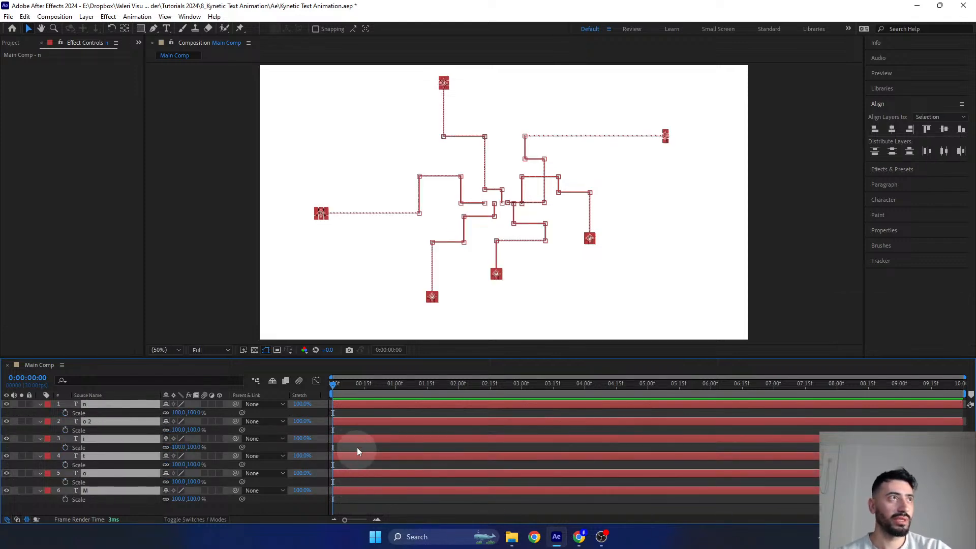
click(65, 414)
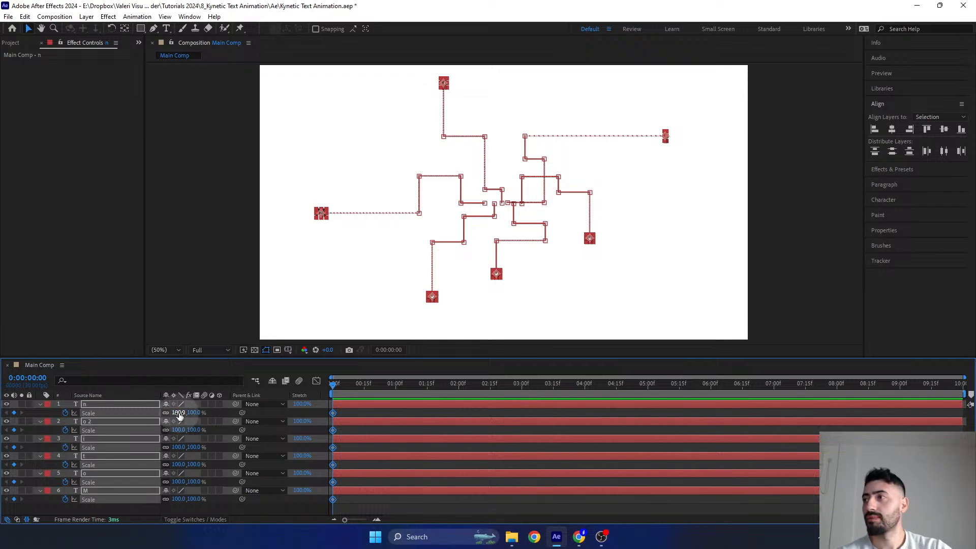
click(179, 414)
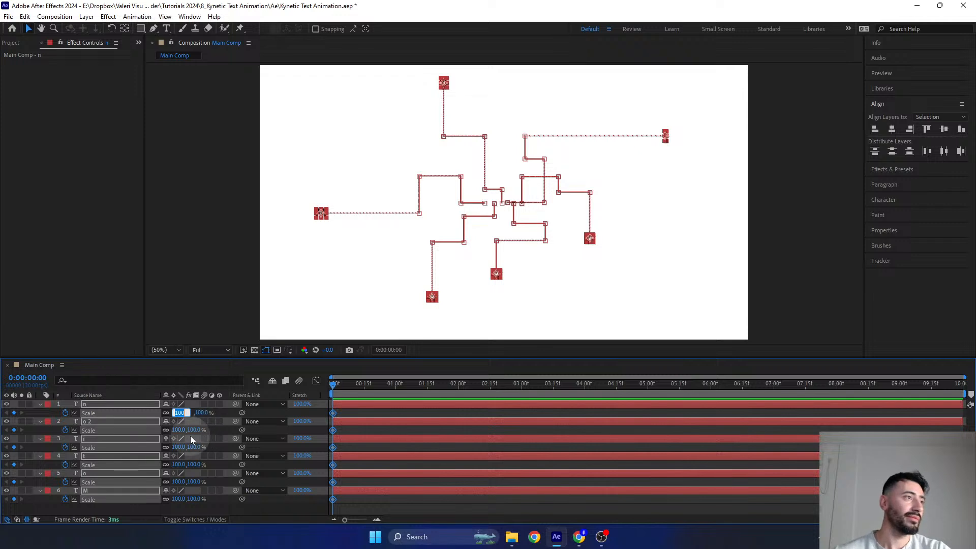
text(200)
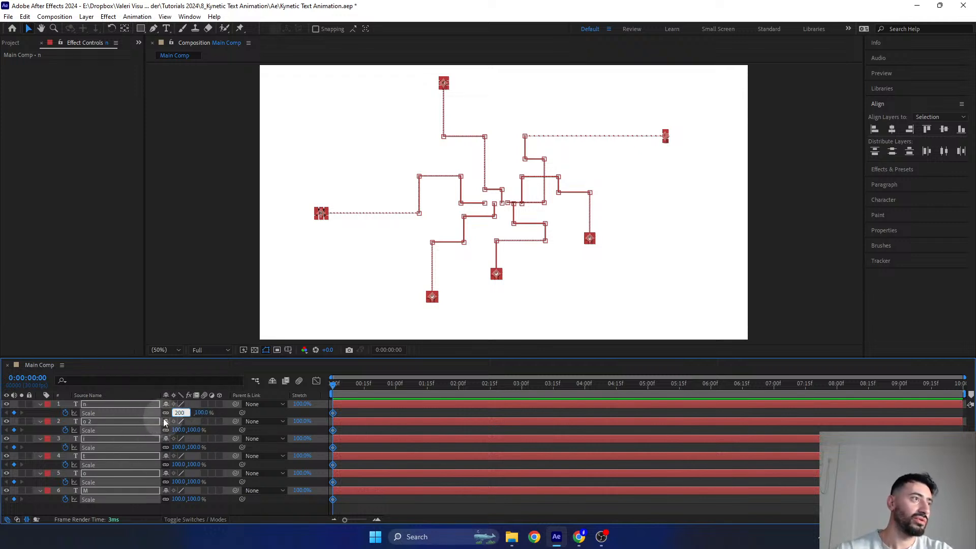
key(Return)
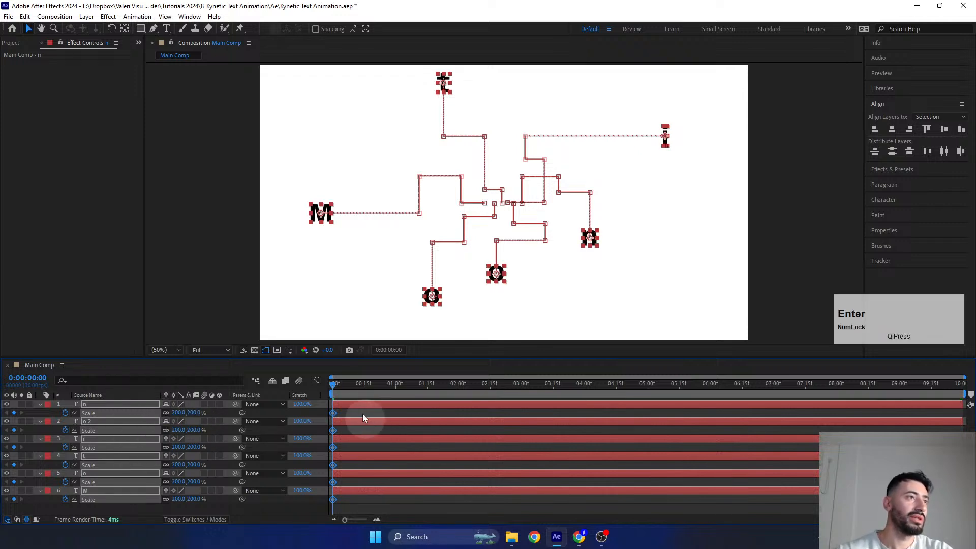
- At 0:00:01:00, keyframe the Scale of all six letter layers at 100%
drag(347, 386, 397, 409)
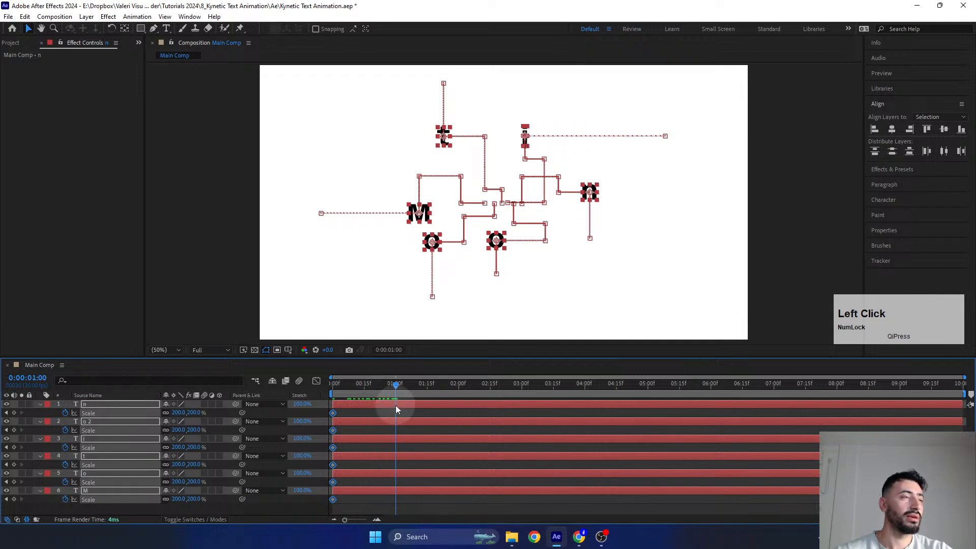
click(178, 413)
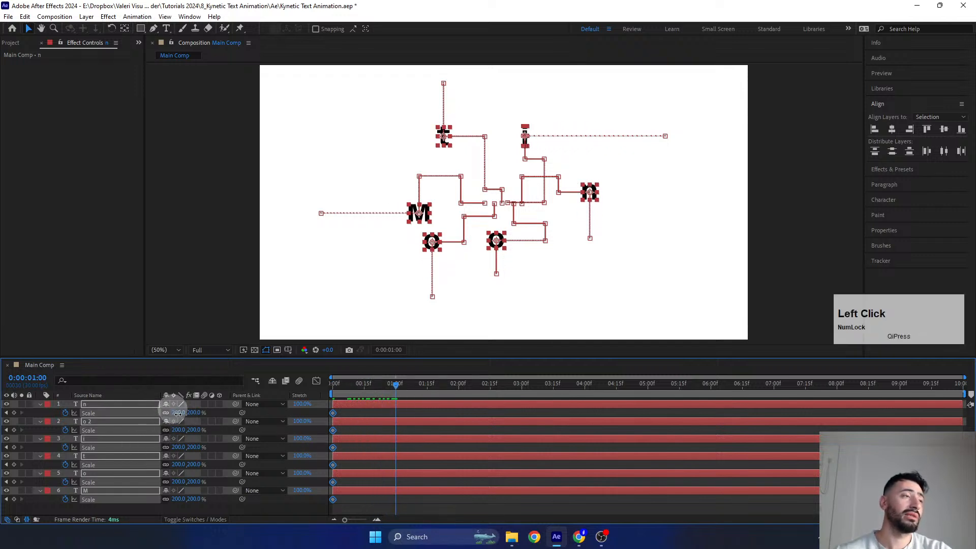
text(100)
key(Return)
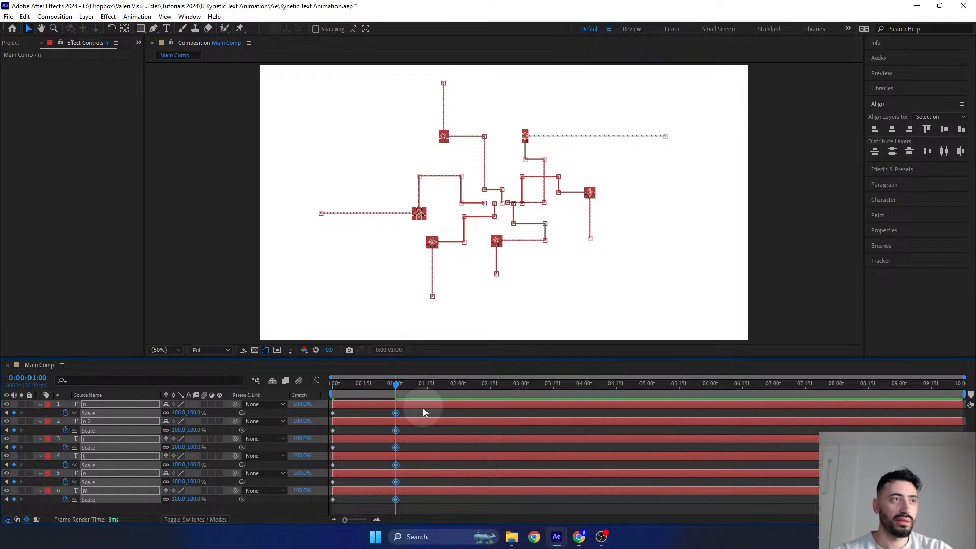
- Show all keyframed properties and shift the Scale keyframe pairs of the first o to 0:00:01:00–0:00:02:00 and the t to 0:00:02:00–0:00:03:00
key(u)
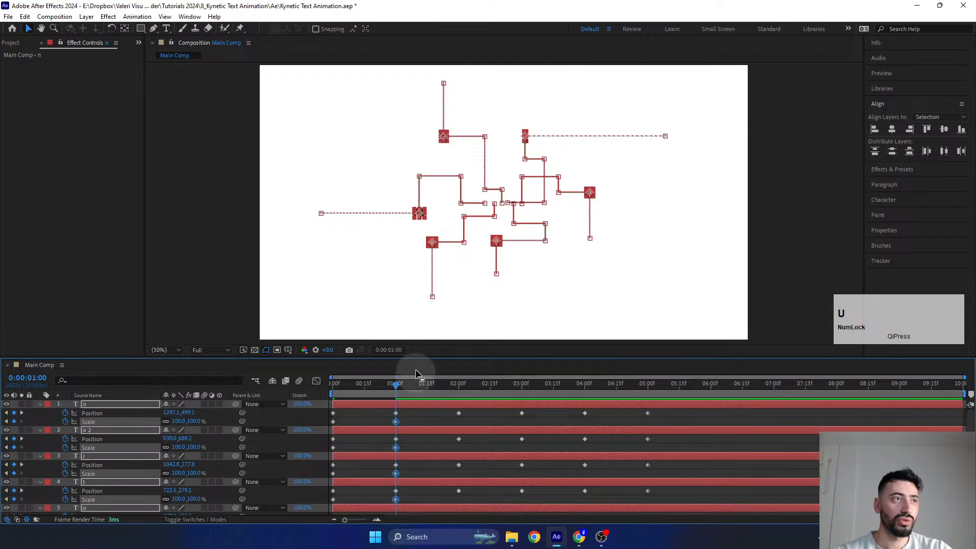
drag(421, 358, 420, 295)
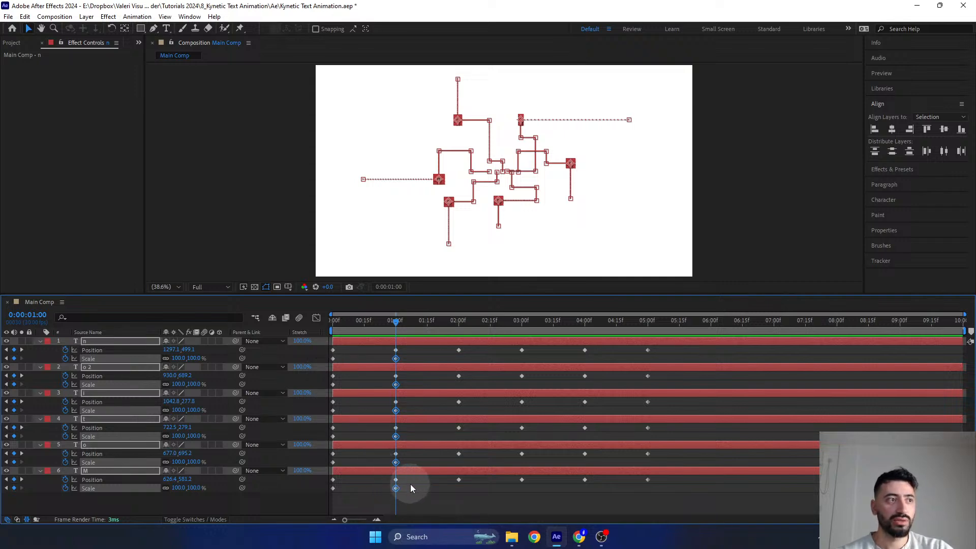
drag(411, 484, 320, 506)
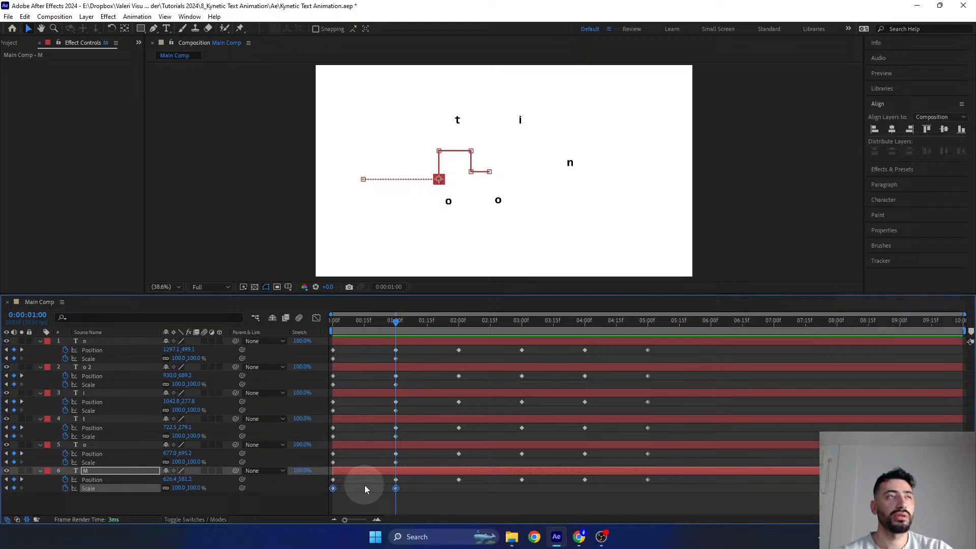
drag(389, 315, 347, 320)
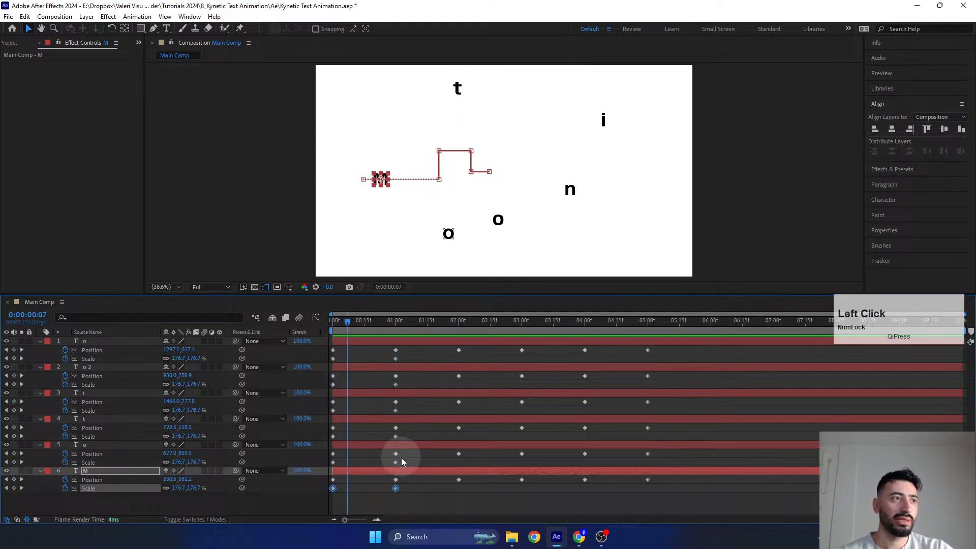
mouse_move(396, 463)
mouse_down()
mouse_move(331, 461)
mouse_move(407, 462)
mouse_move(320, 461)
mouse_move(394, 471)
mouse_up()
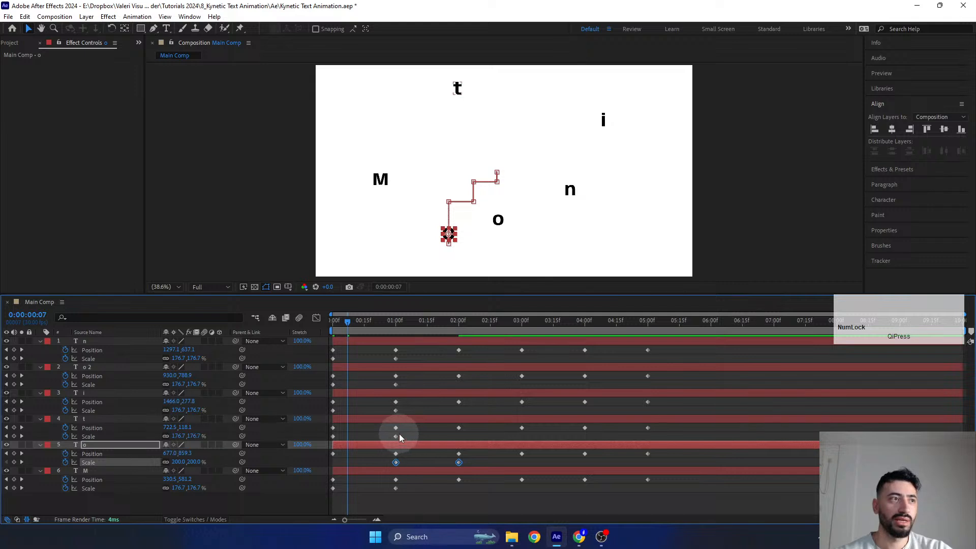
drag(400, 434, 465, 450)
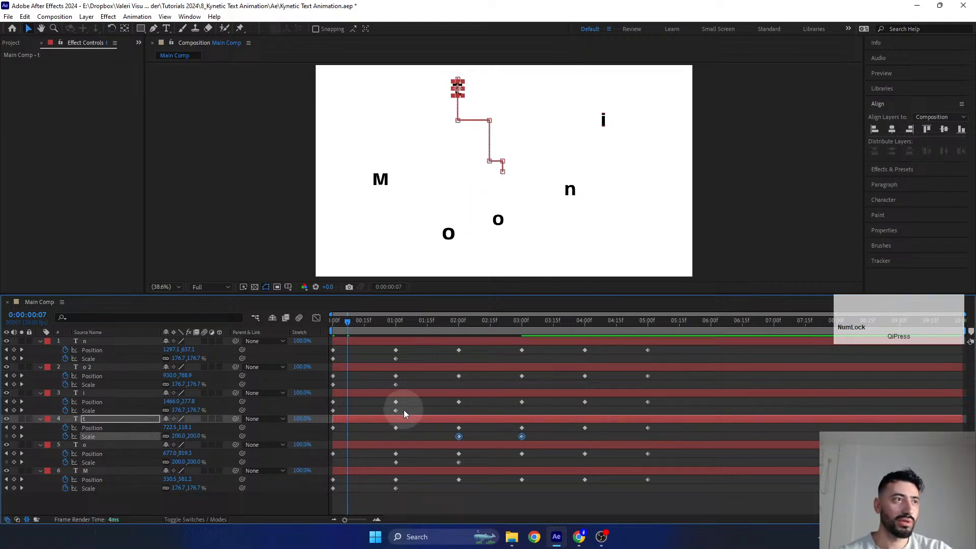
- Shift the Scale keyframe pair of the i to 0:00:03:00–0:00:04:00 and those of the second o and the n to 0:00:04:00–0:00:05:00
drag(404, 410, 524, 426)
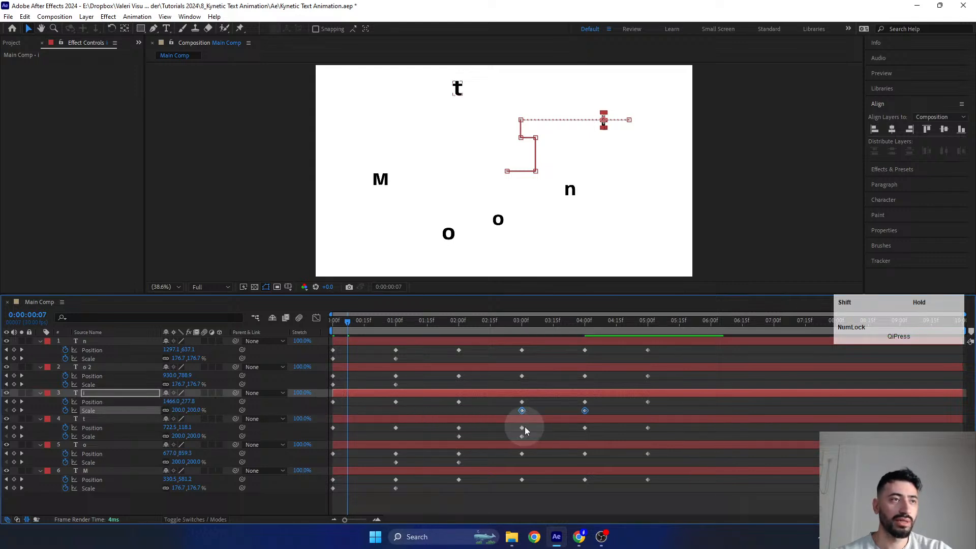
drag(408, 383, 526, 405)
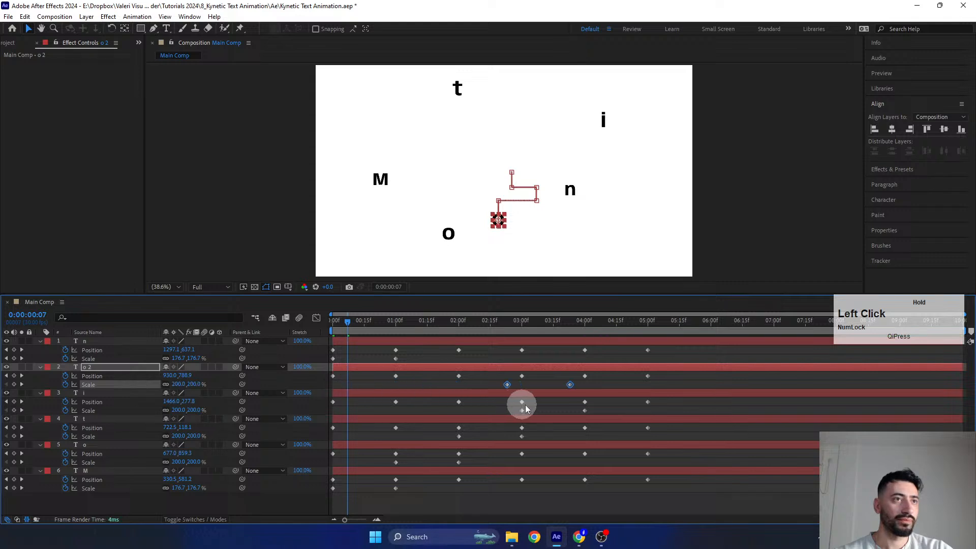
drag(593, 399, 599, 399)
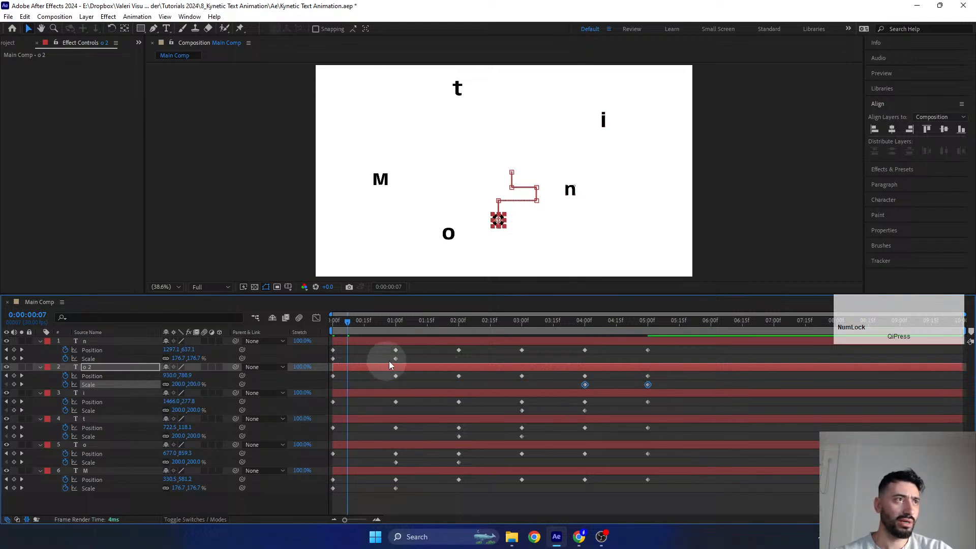
drag(407, 358, 587, 373)
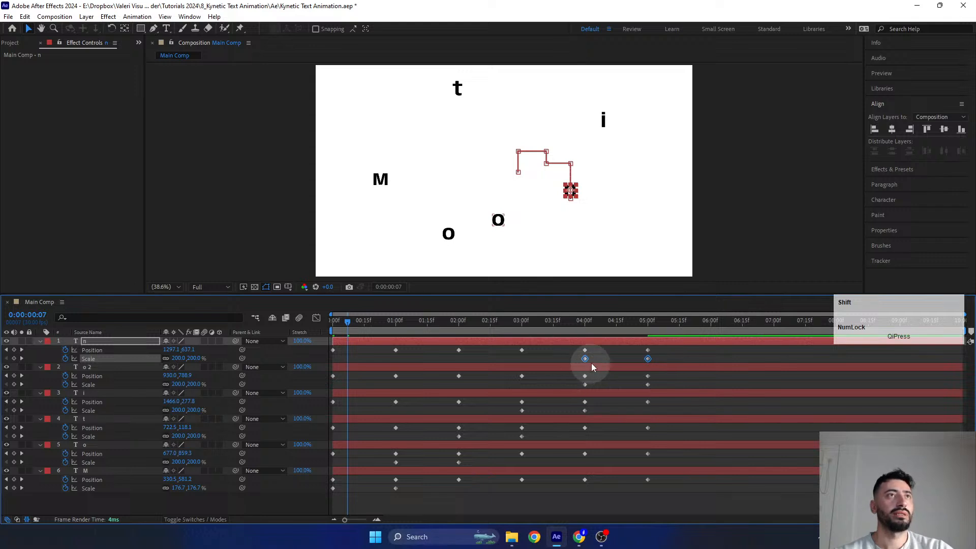
- Shift the second o's Scale keyframes to 0:00:03:00 and 0:00:04:00, and review the letters' scaling along the timeline
drag(578, 322, 674, 389)
drag(599, 322, 626, 328)
click(711, 223)
scroll(711, 223, up, 3)
drag(654, 382, 520, 402)
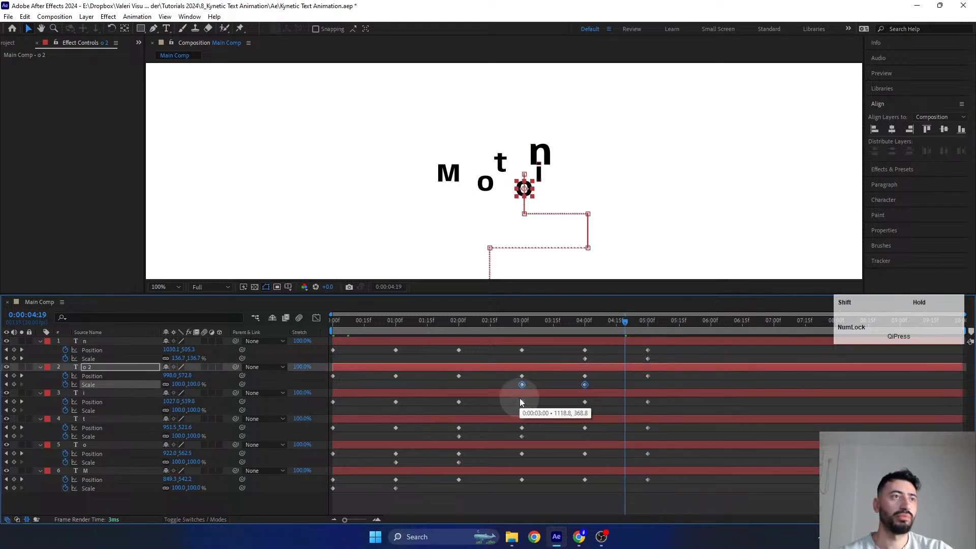
click(517, 323)
drag(530, 332, 656, 356)
key(Home)
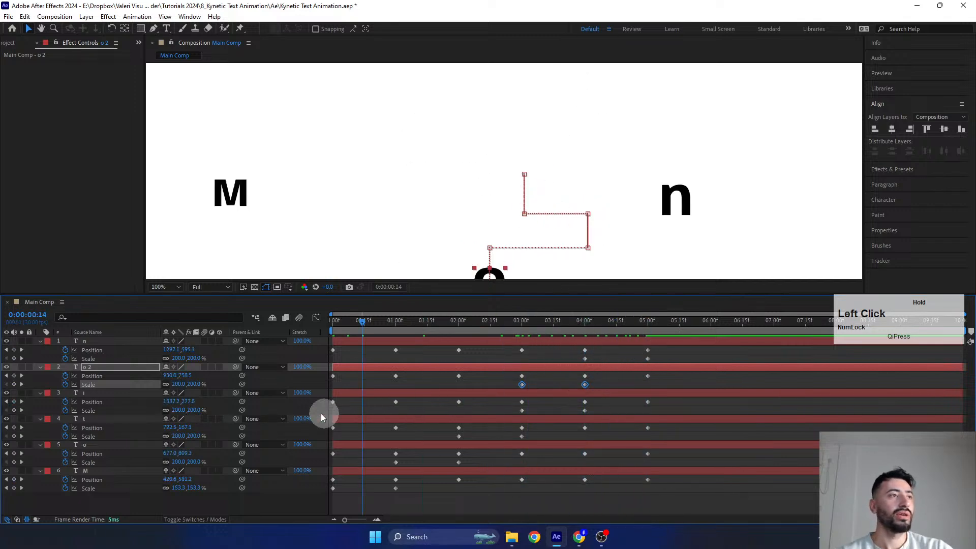
- Fit the whole composition in an enlarged viewer and reveal only the Position property of all six letter layers
click(287, 505)
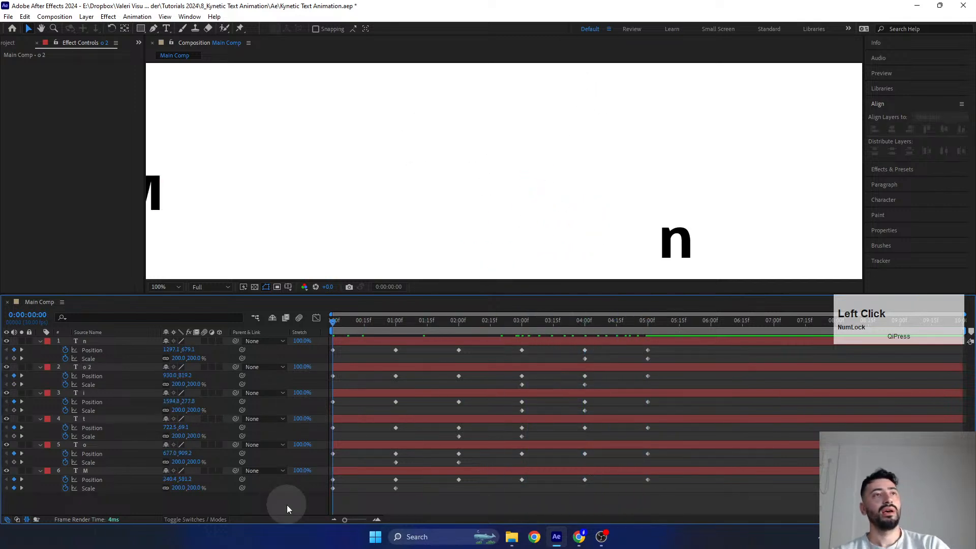
click(163, 288)
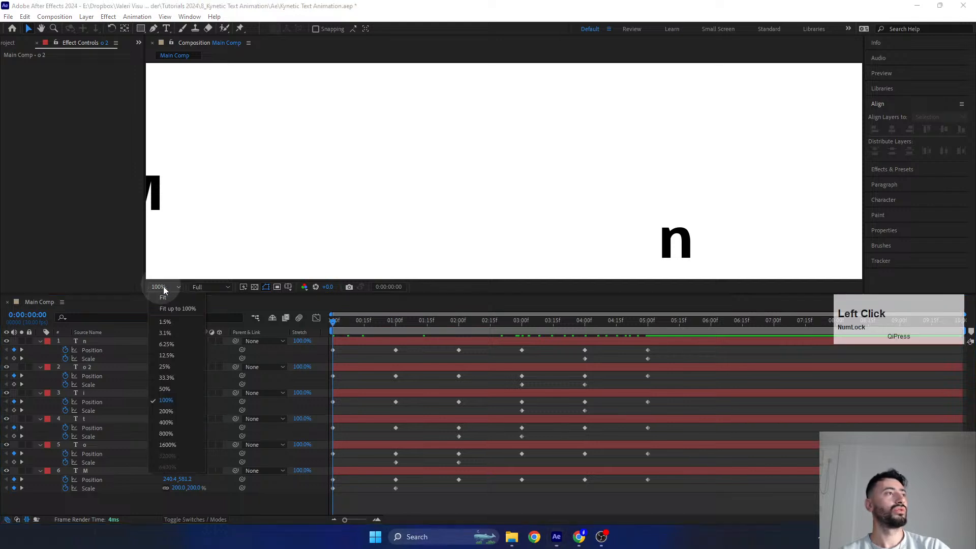
click(162, 298)
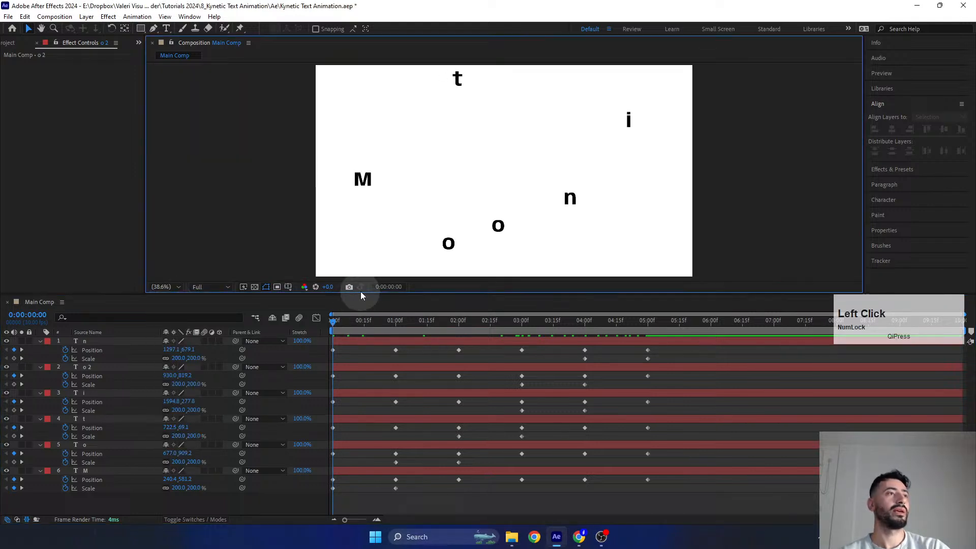
drag(356, 293, 351, 305)
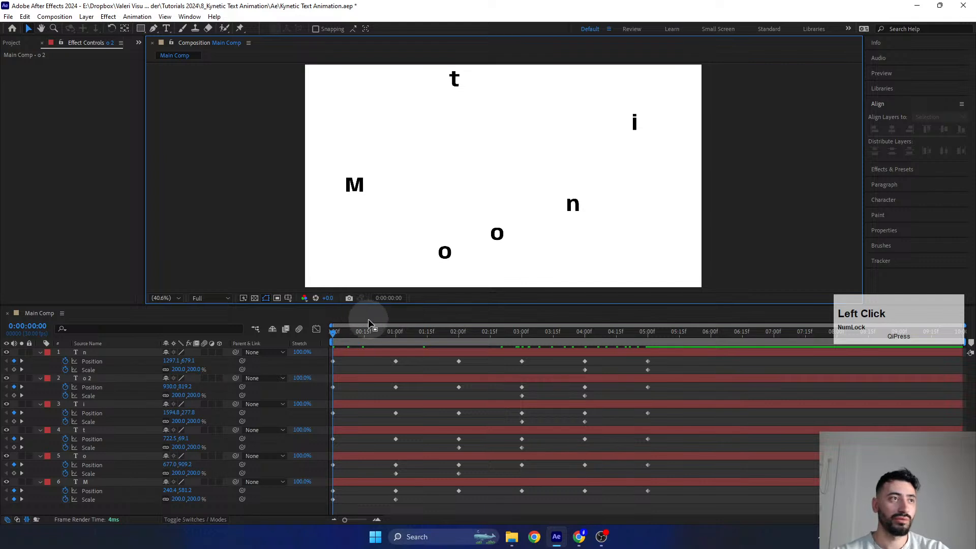
click(379, 353)
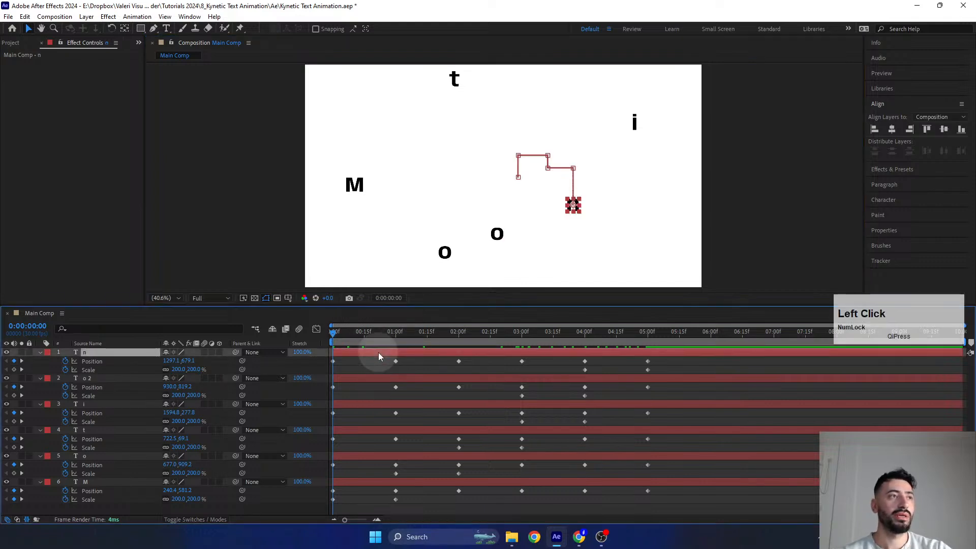
shift+click(360, 485)
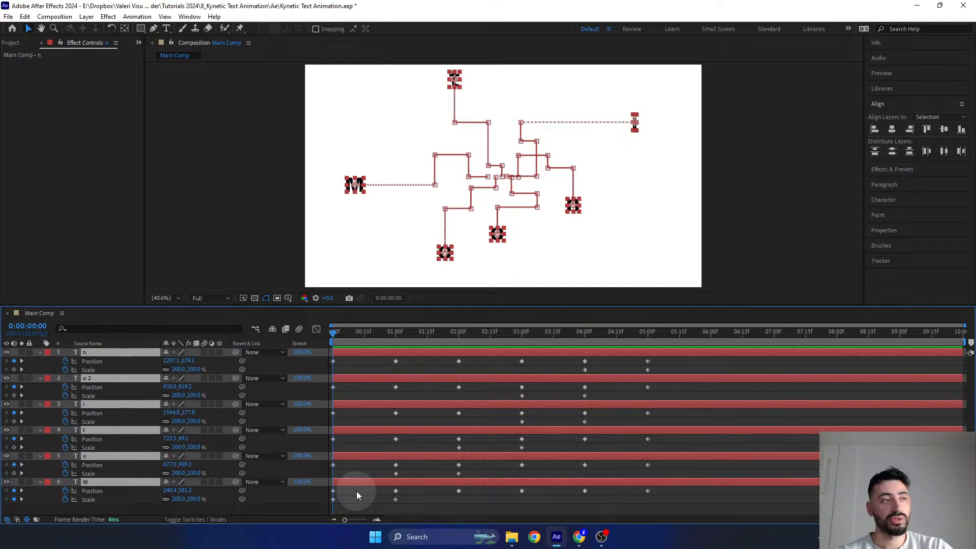
key(p)
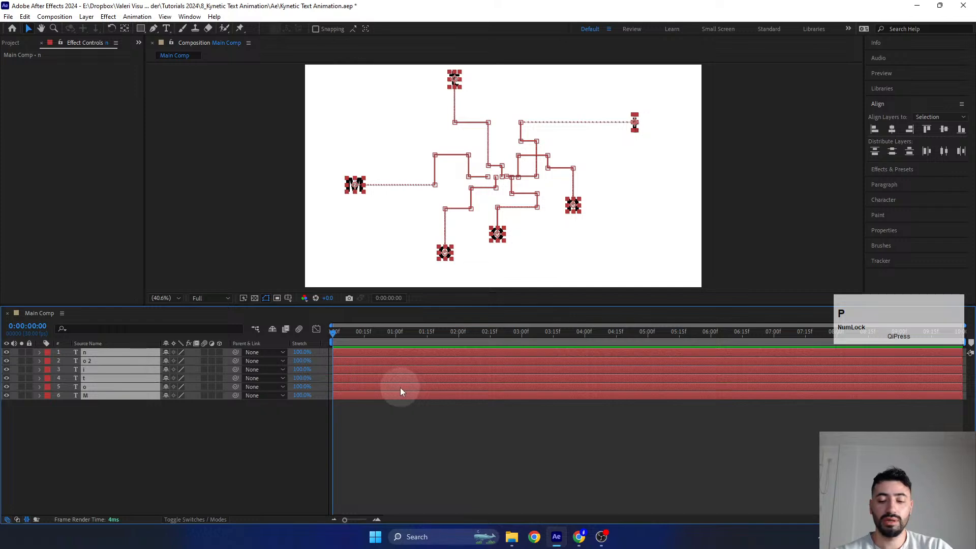
key(p)
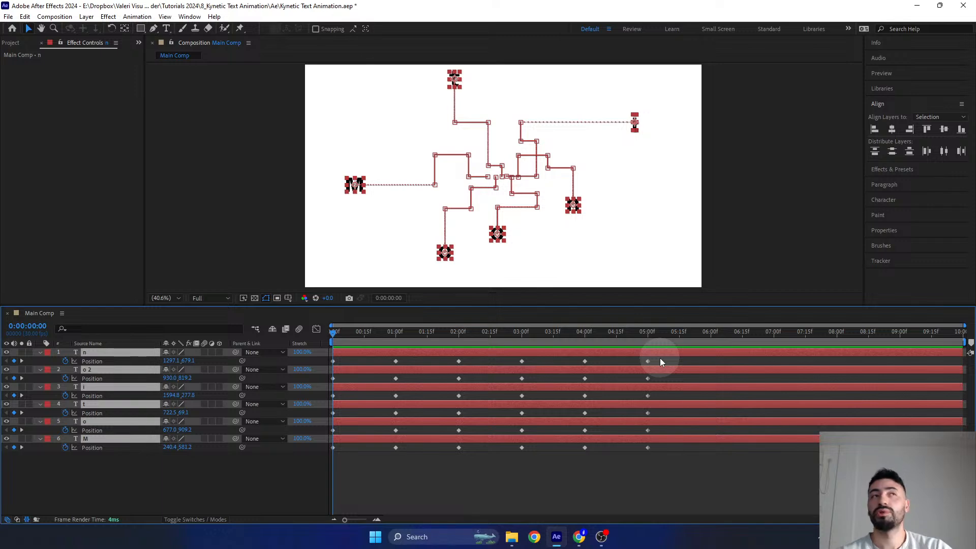
- Set the incoming and outgoing velocity influence of all the letters' Position keyframes to 95%
drag(660, 358, 313, 478)
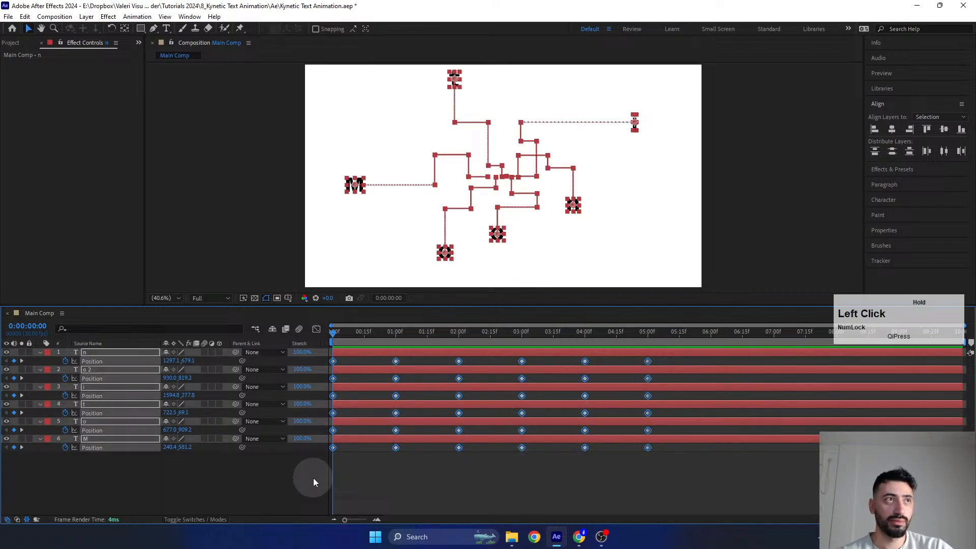
alt+click(396, 448)
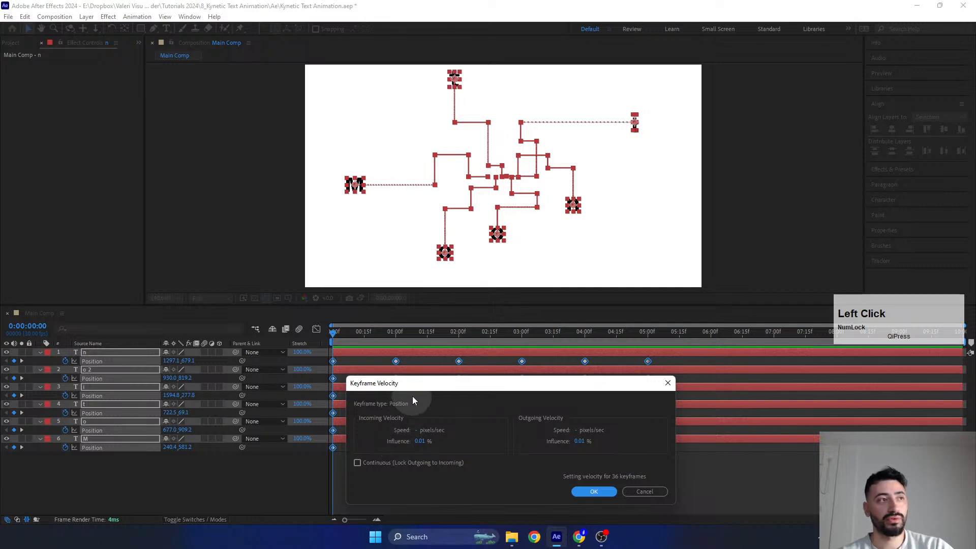
drag(405, 384, 395, 363)
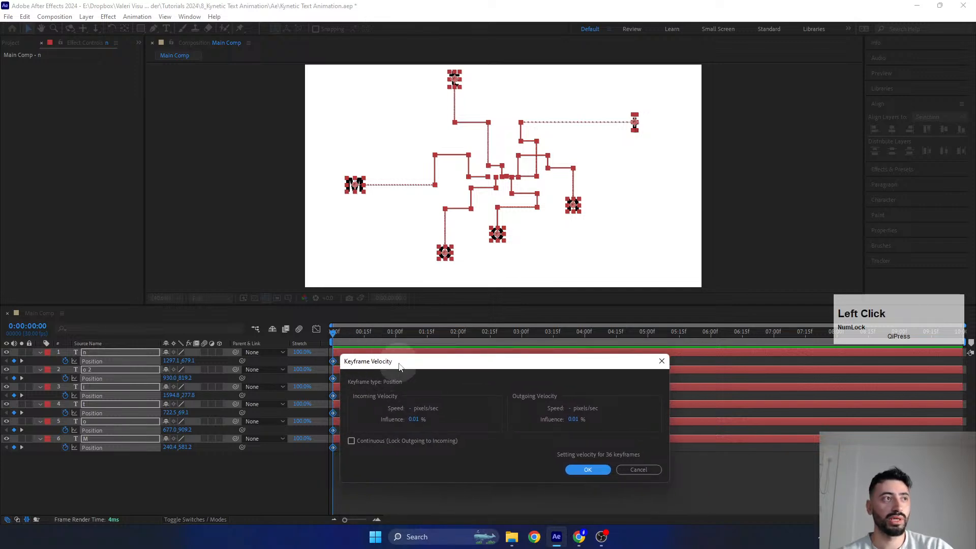
click(411, 418)
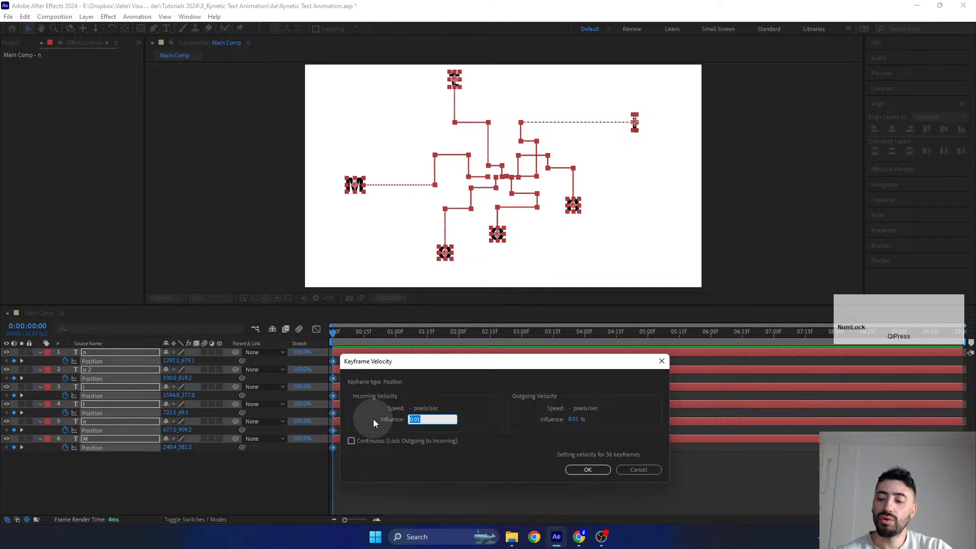
text(95)
click(578, 420)
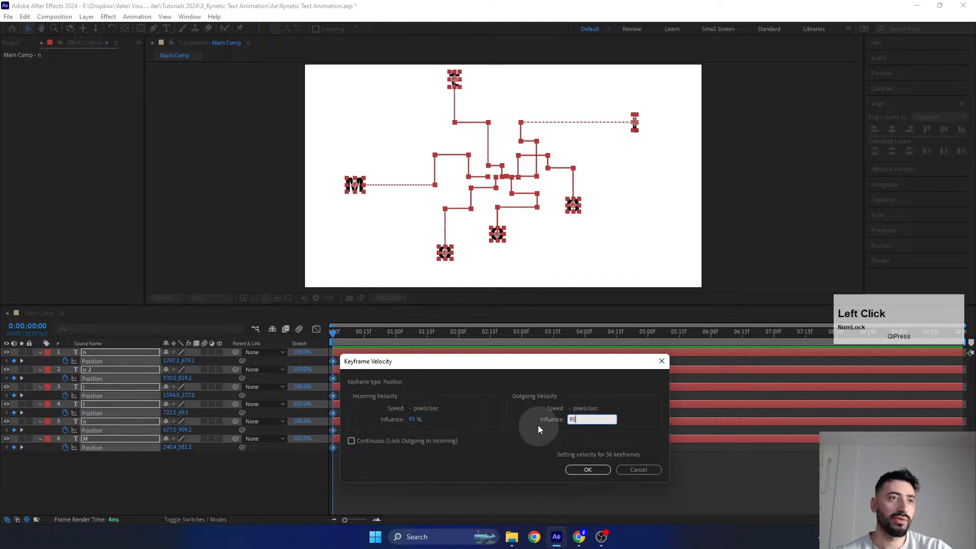
text(95)
click(588, 470)
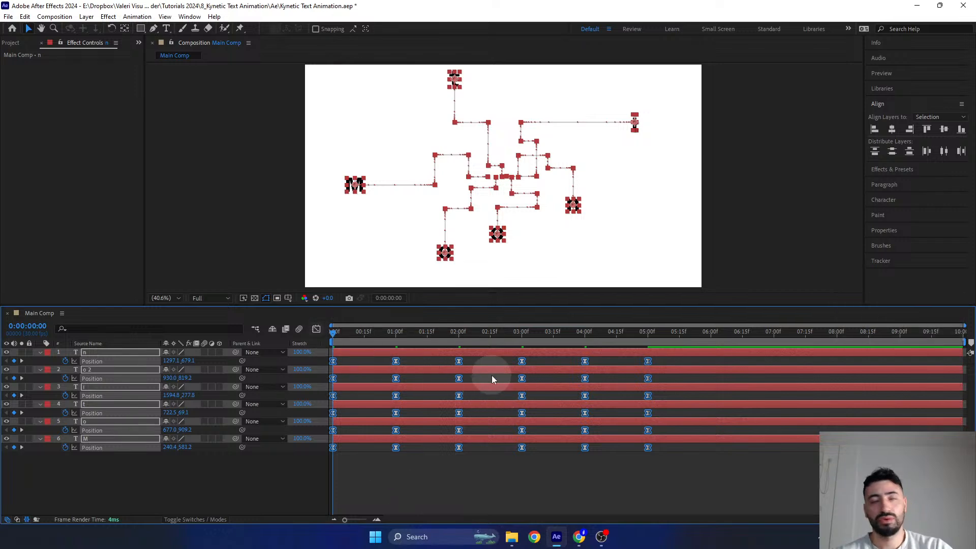
- Examine the speed curves of the letters' Position keyframes in the Graph Editor, then return to the keyframe view
click(316, 331)
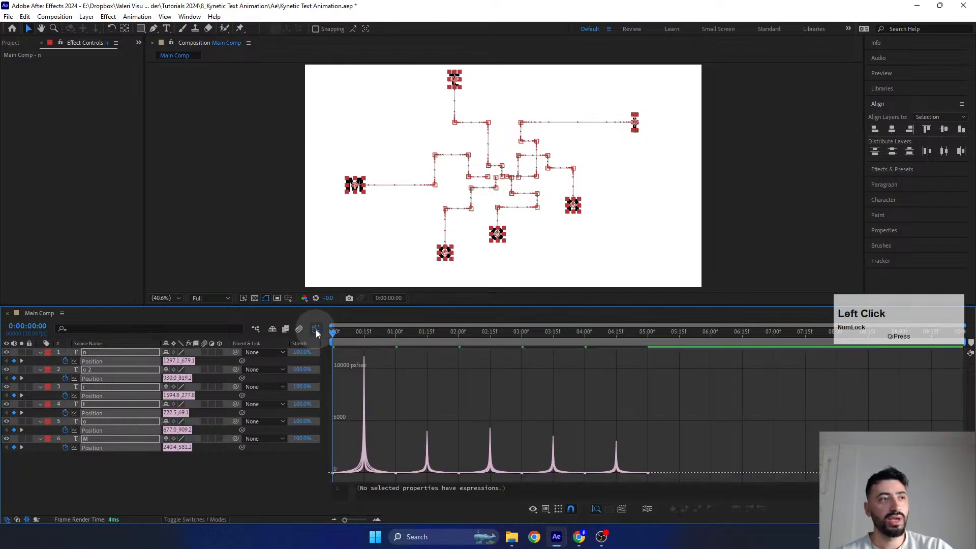
alt+scroll(371, 460, up, 3)
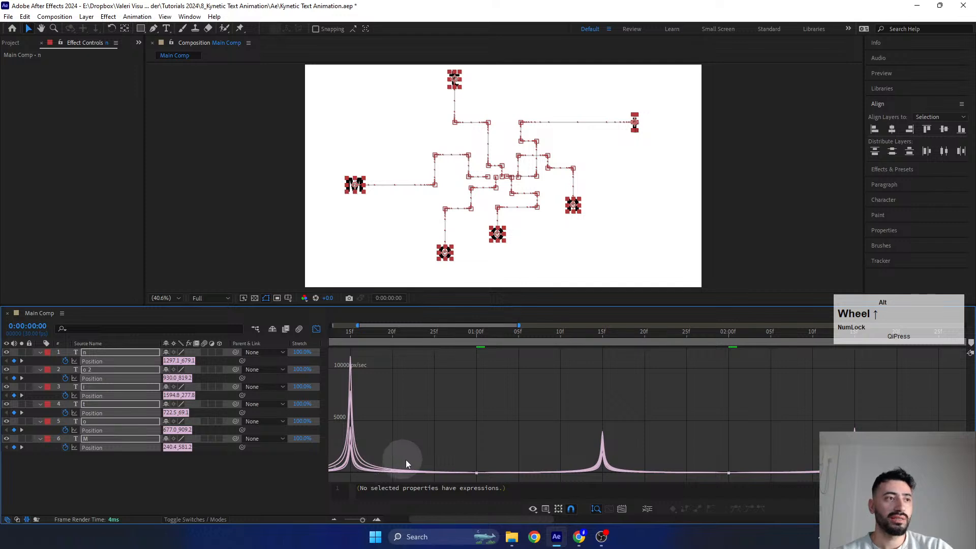
right_click(430, 399)
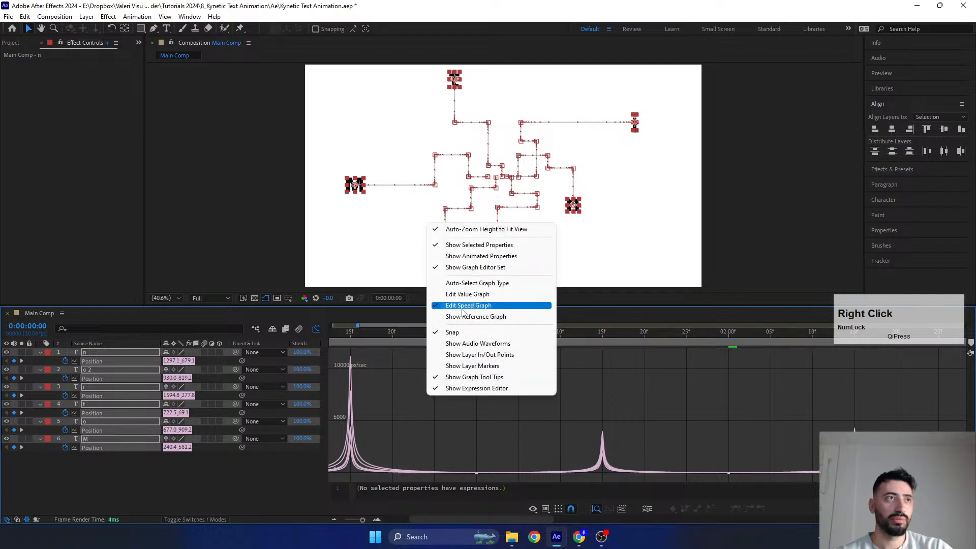
click(475, 295)
drag(444, 413, 498, 505)
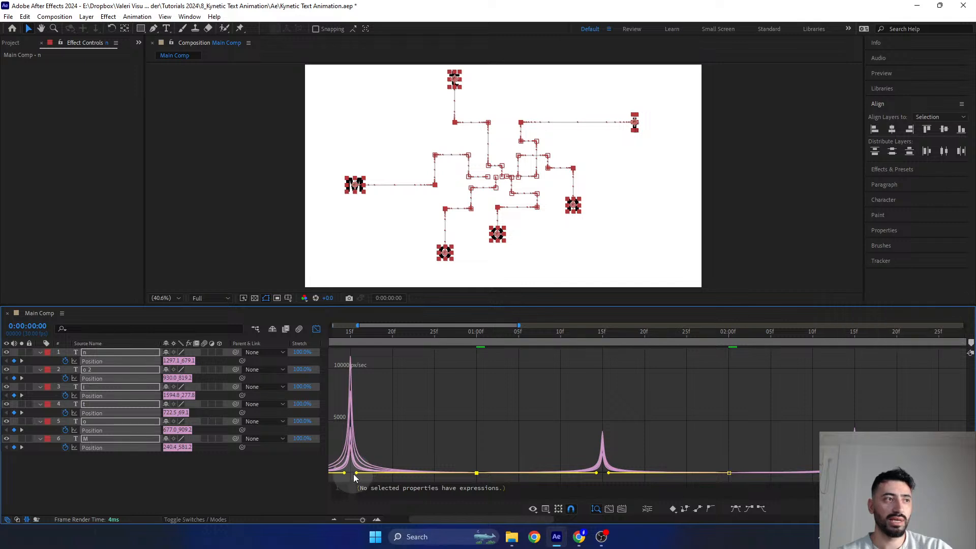
drag(412, 431, 594, 414)
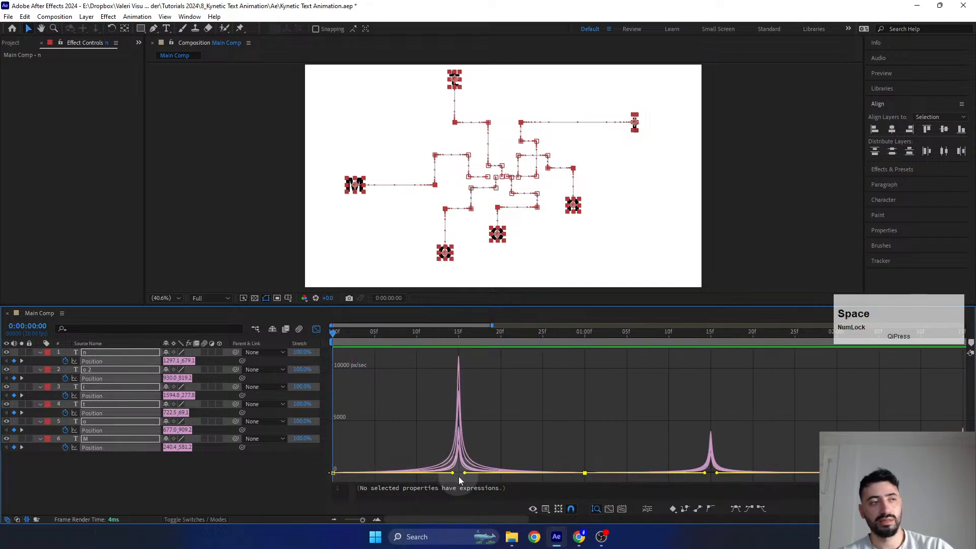
scroll(483, 441, down, 3)
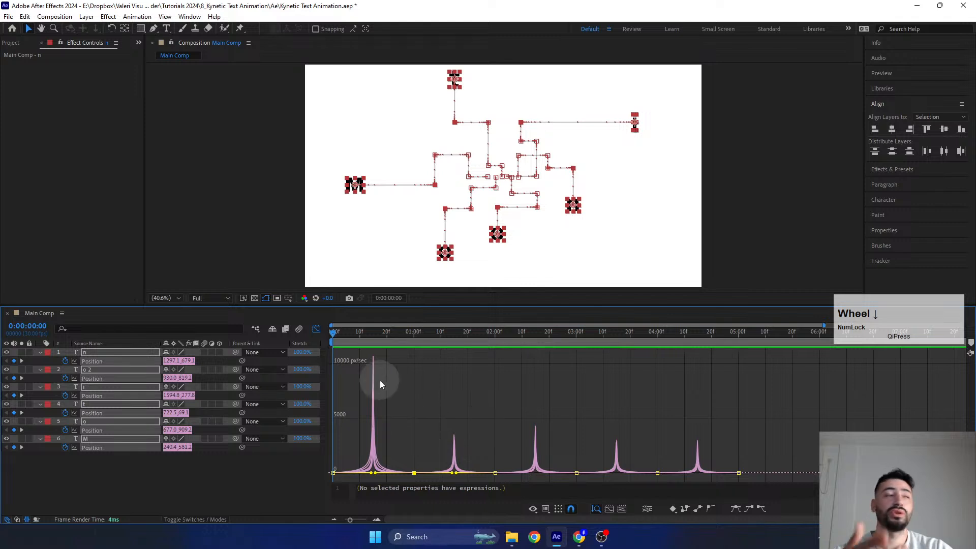
click(316, 330)
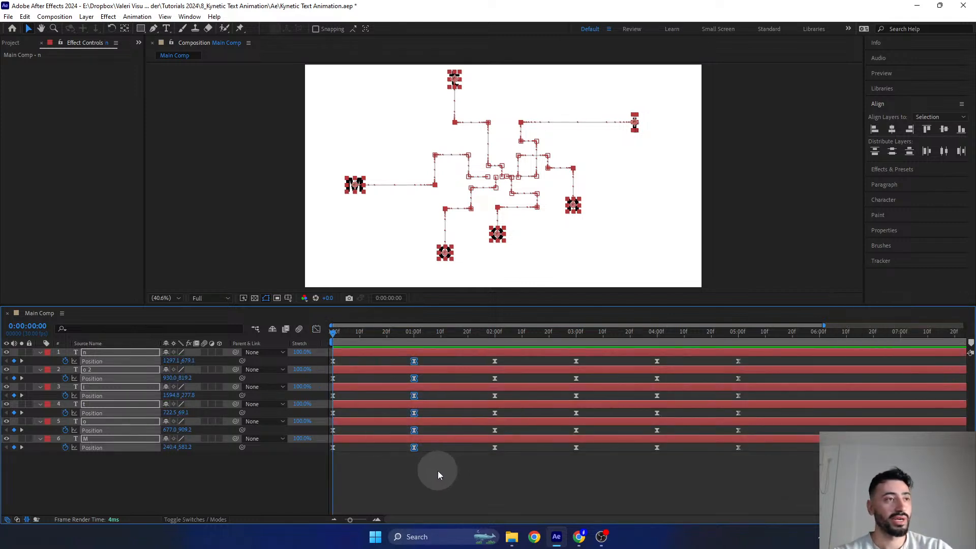
- Reveal the Scale property of all six letters and set the incoming and outgoing velocity influence of all Scale keyframes to 95%
click(424, 475)
key(s)
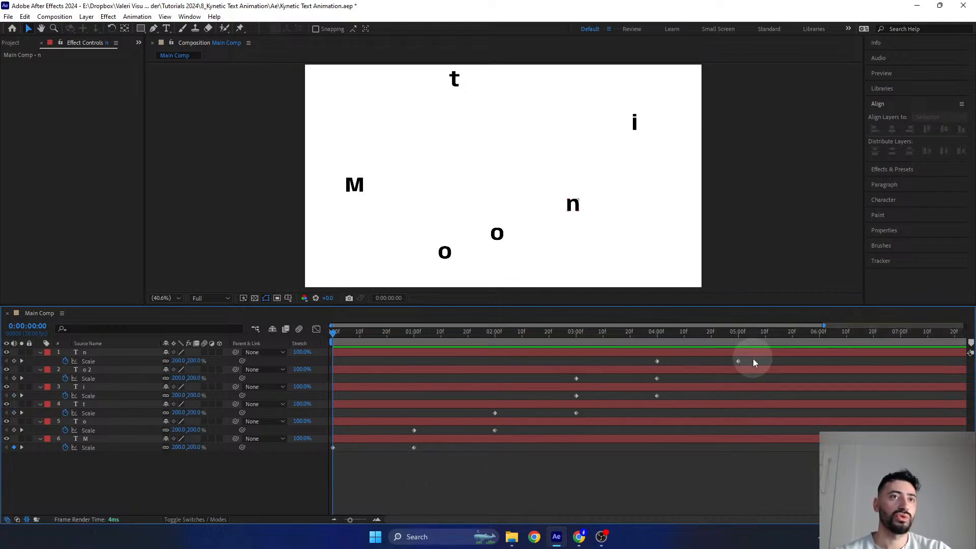
drag(752, 359, 299, 463)
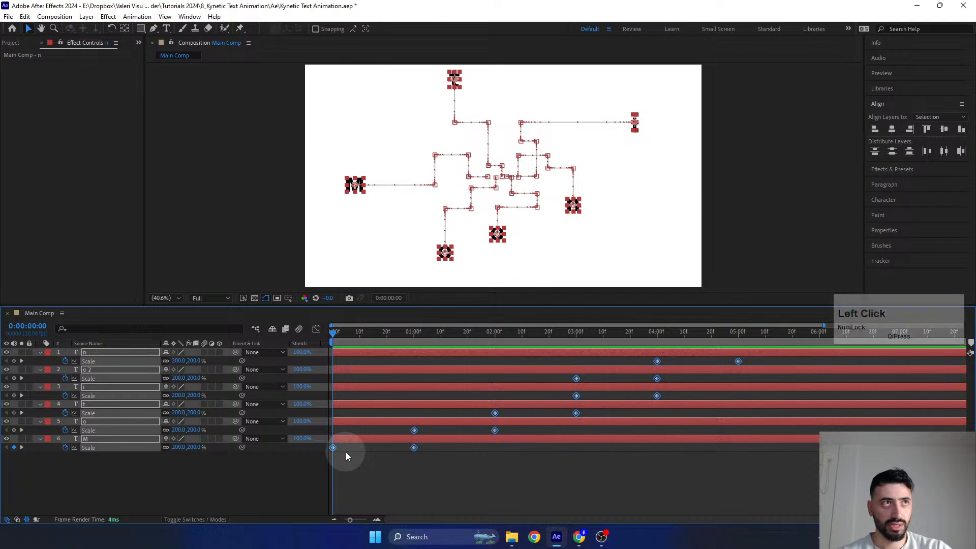
key(alt)
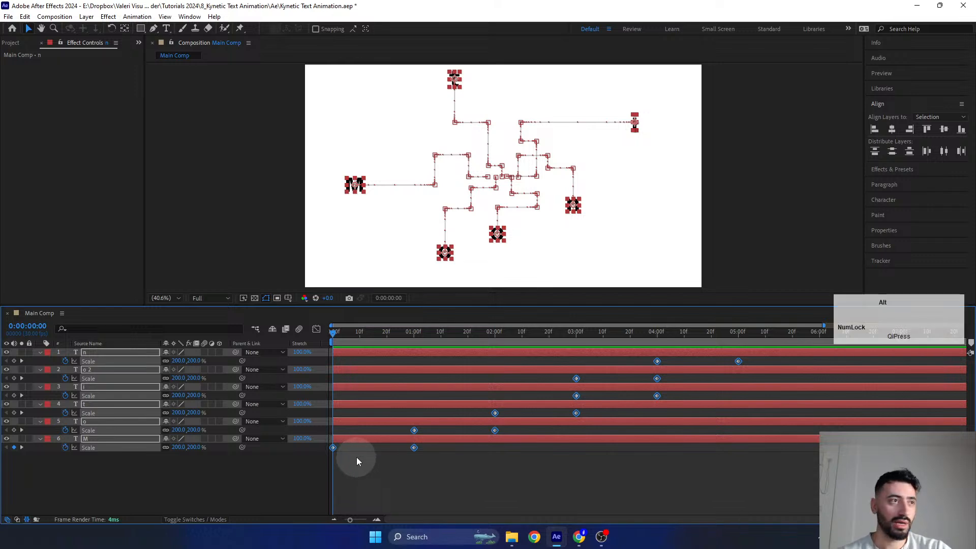
alt+double_click(333, 448)
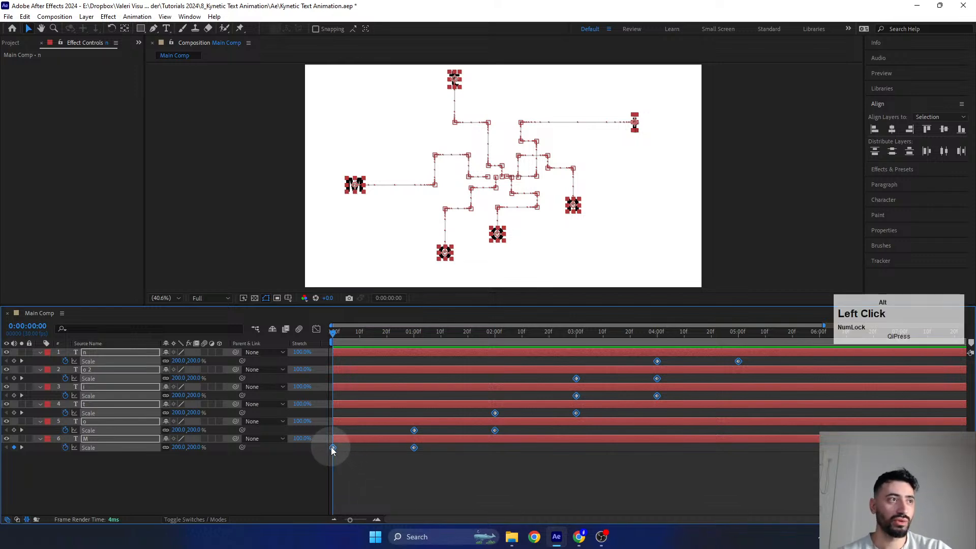
click(414, 432)
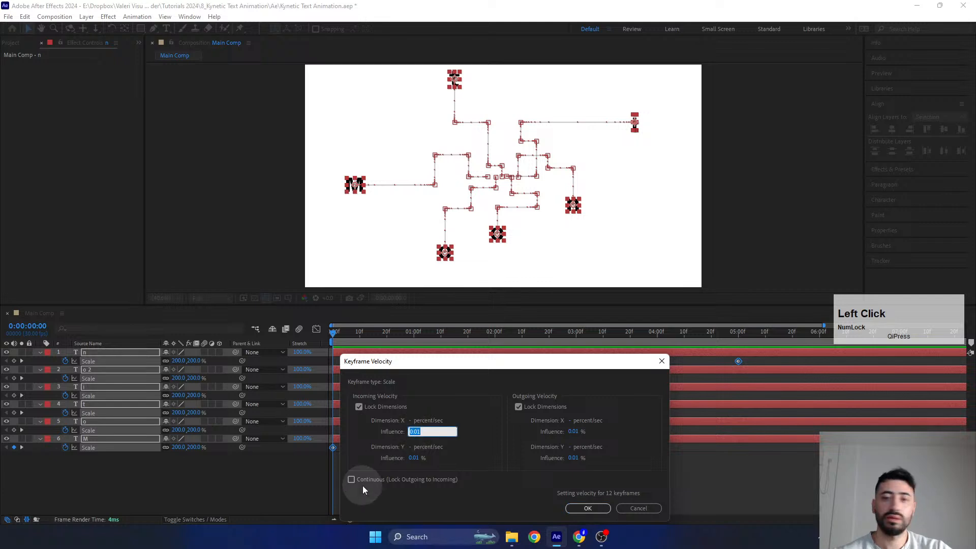
text(95)
click(573, 432)
text(95)
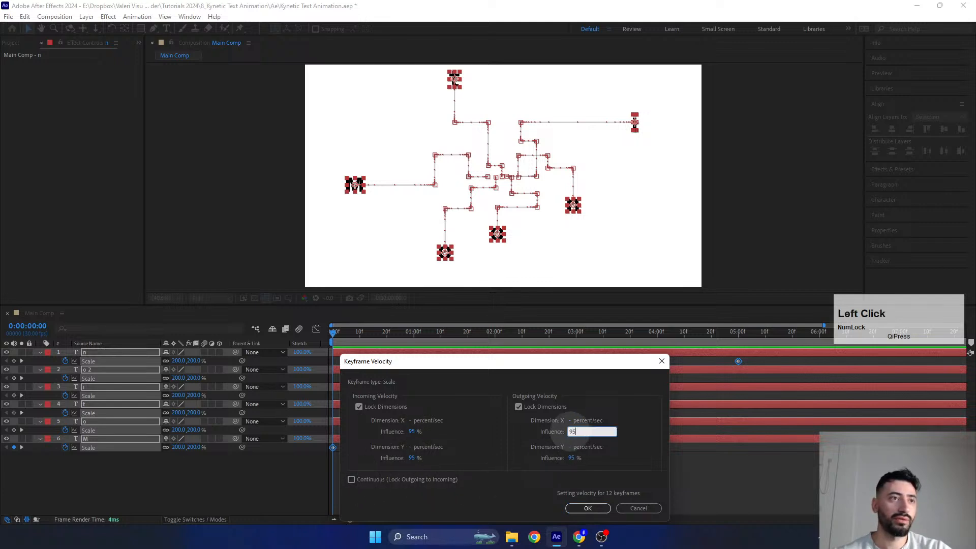
click(584, 508)
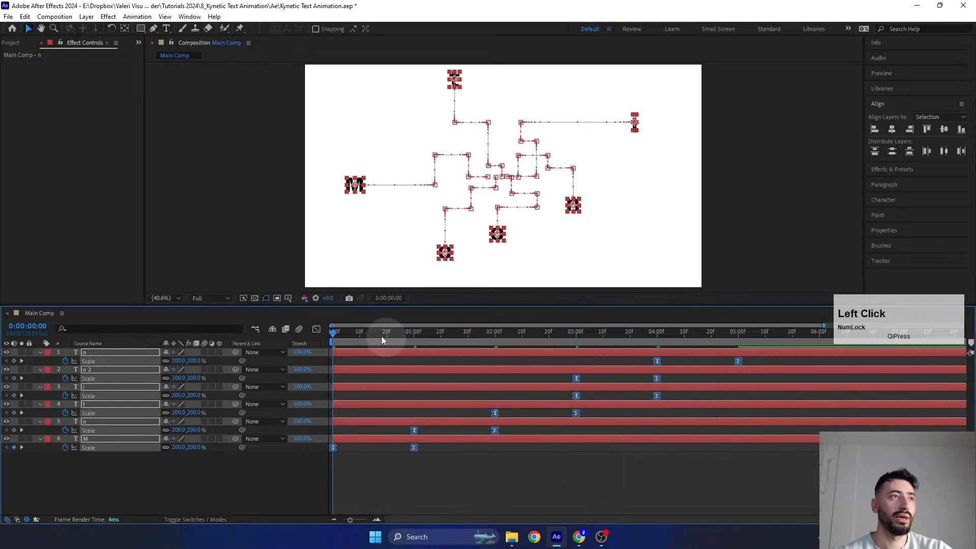
- Review the eased motion within the first second, and show all keyframed properties in an enlarged timeline
drag(347, 333, 402, 356)
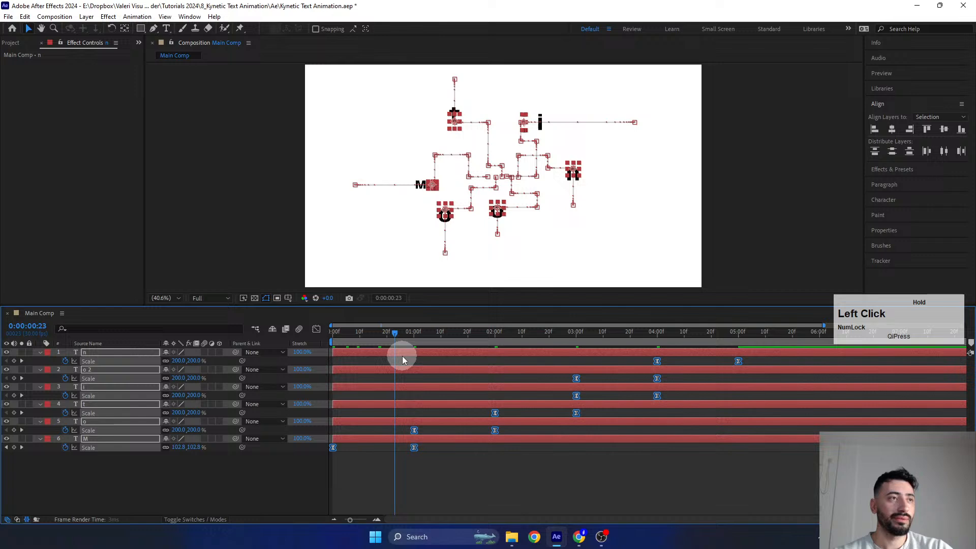
click(446, 468)
key(u)
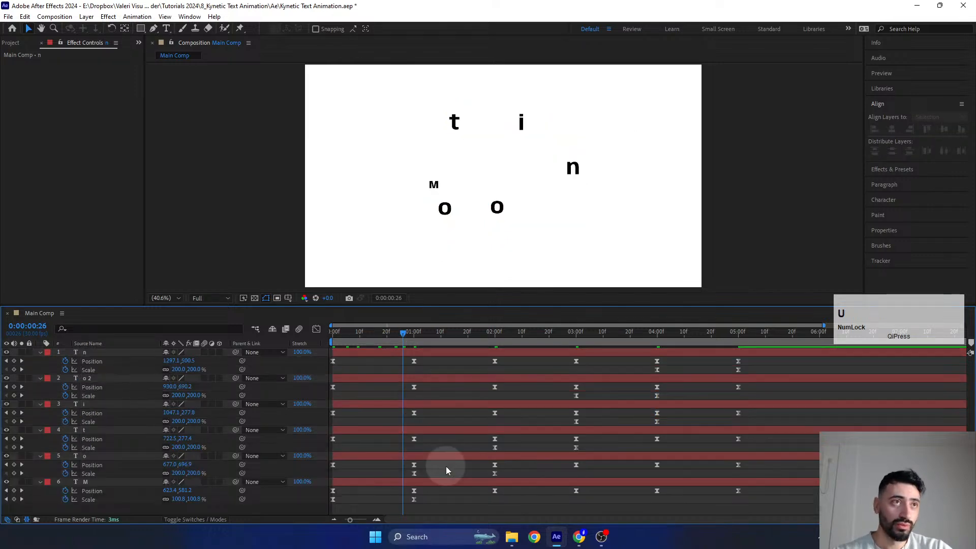
drag(426, 307, 404, 249)
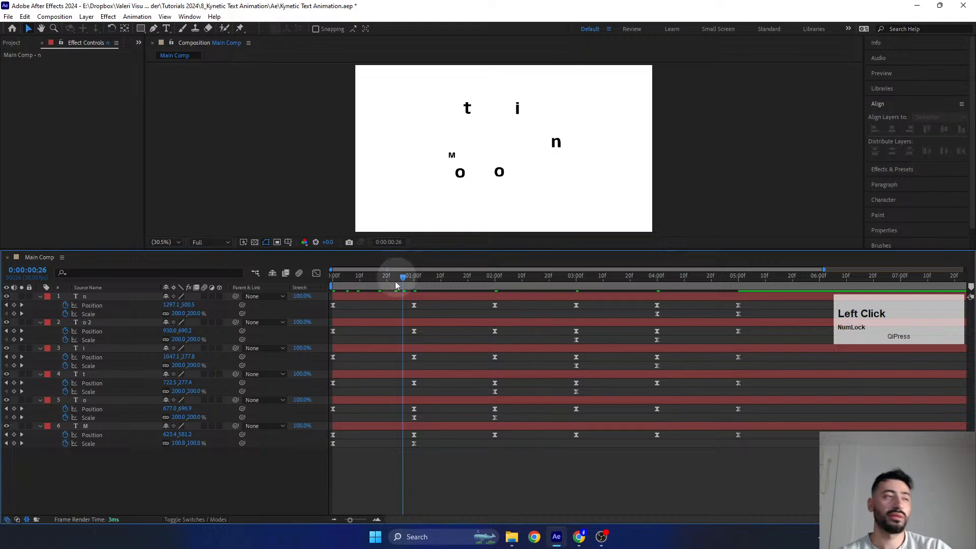
- Shift every letter layer except M so that the five layers start at 0:00:00:15
drag(367, 280, 352, 297)
drag(369, 304, 373, 301)
click(354, 426)
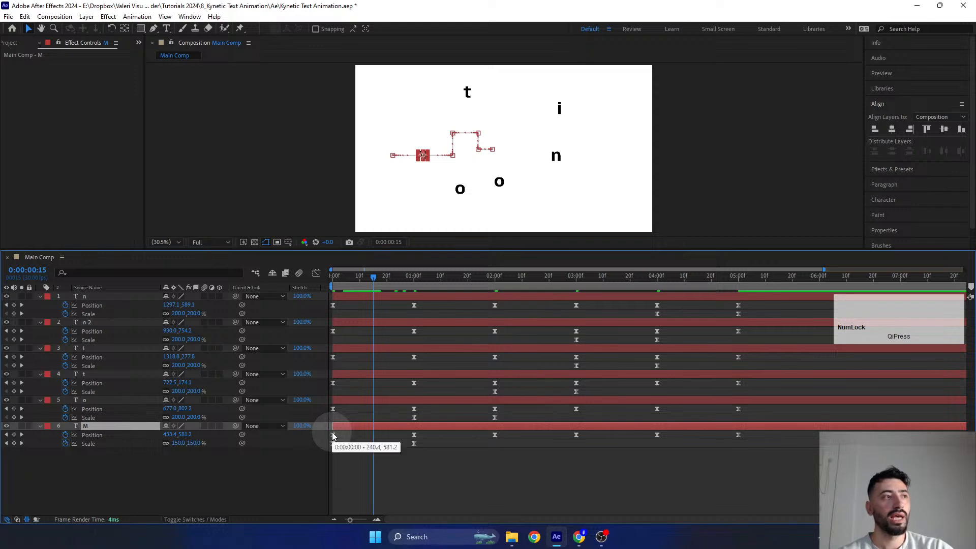
click(345, 400)
shift+click(347, 297)
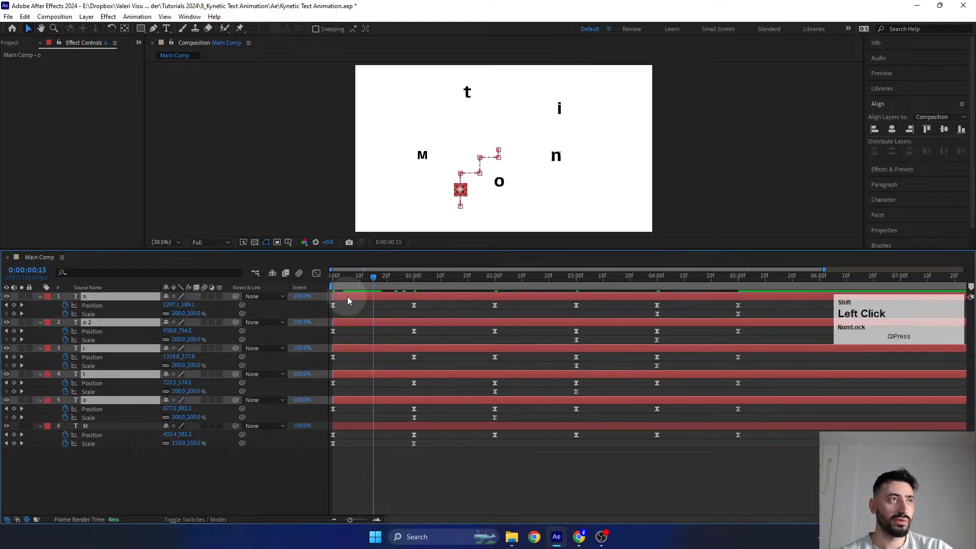
drag(338, 400, 382, 402)
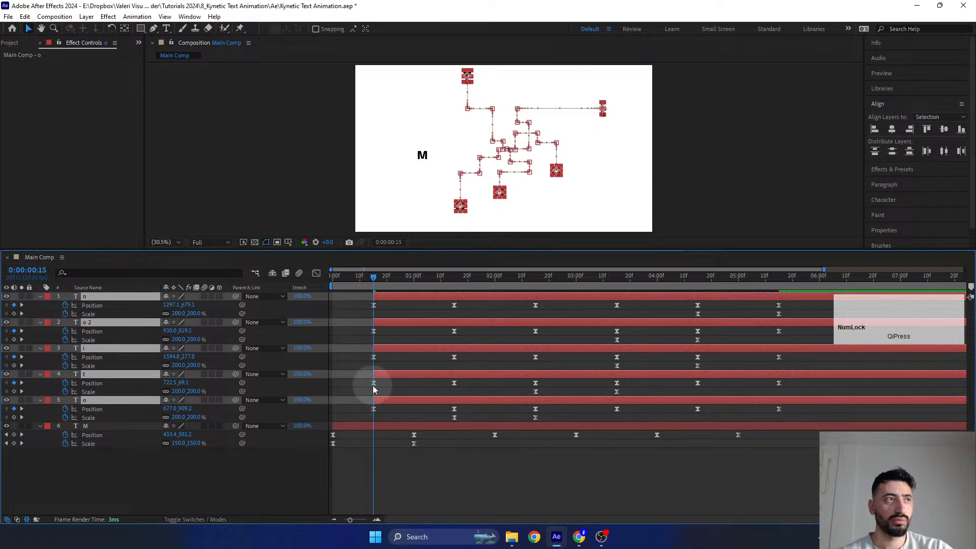
click(366, 407)
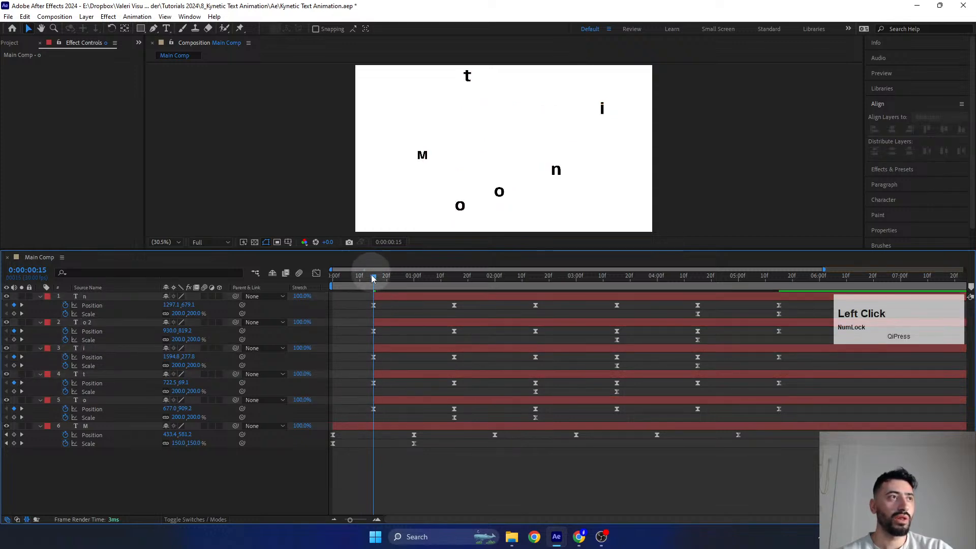
- Shift the t, i, o 2 and n layers so that they start at 0:00:01:00
drag(380, 283, 414, 296)
click(398, 384)
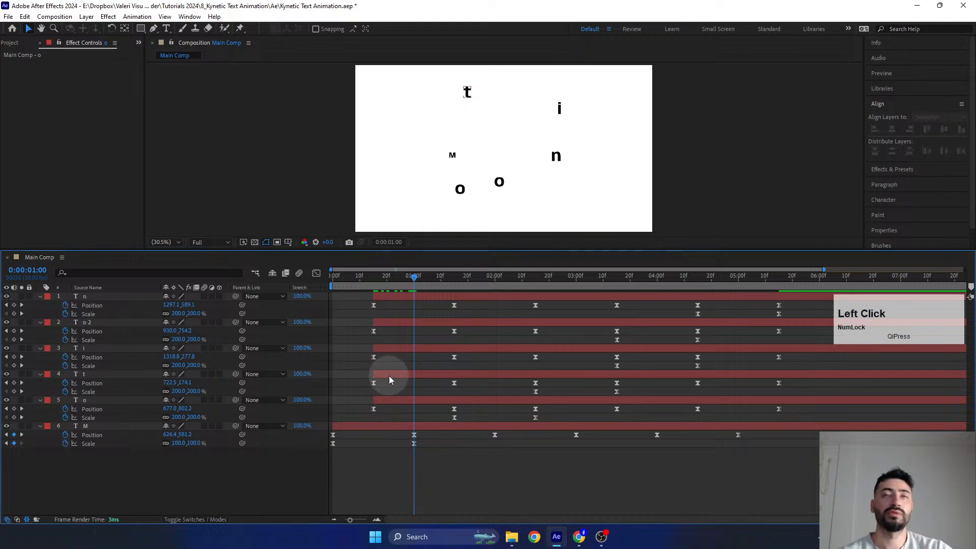
click(386, 375)
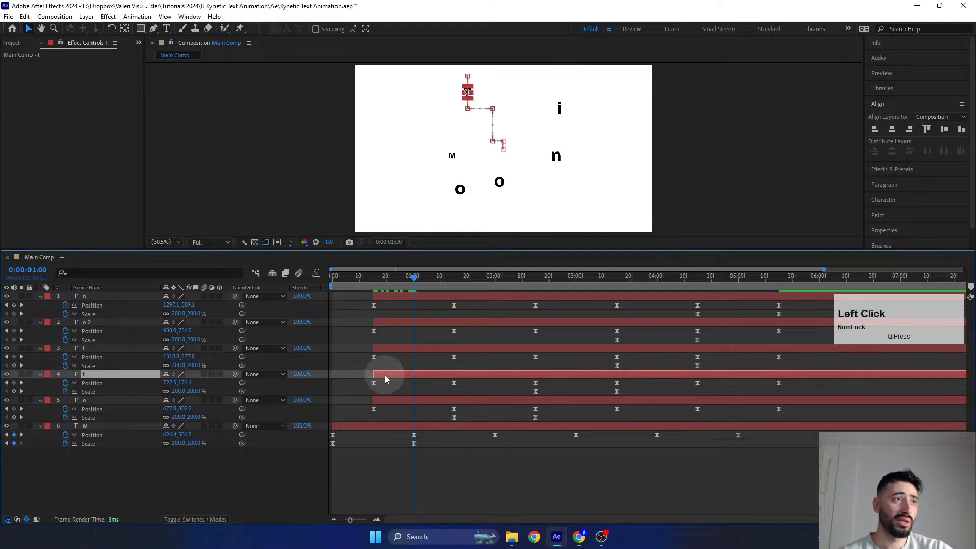
shift+click(379, 297)
drag(382, 377, 423, 378)
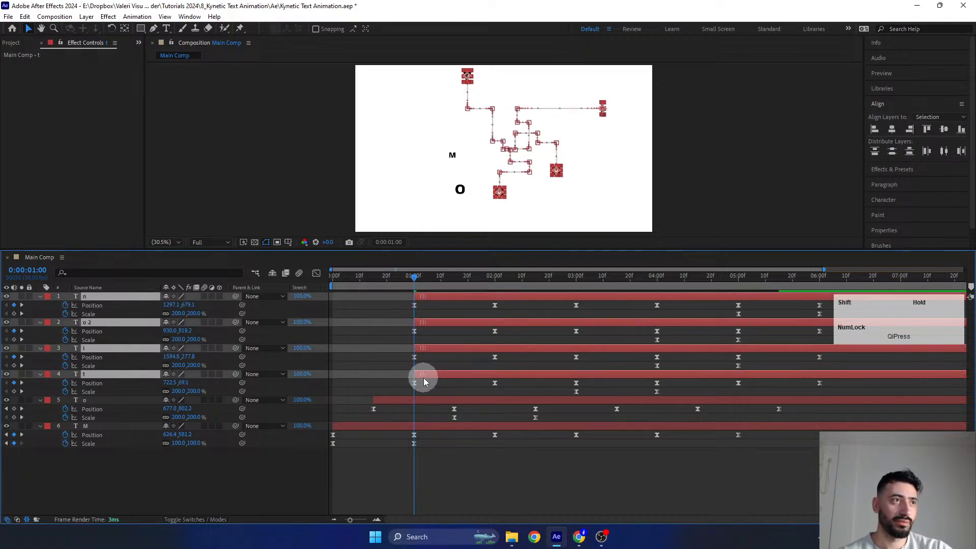
- Shift the i, o 2 and n layers so that they start at 0:00:01:15
click(431, 292)
drag(433, 284, 454, 301)
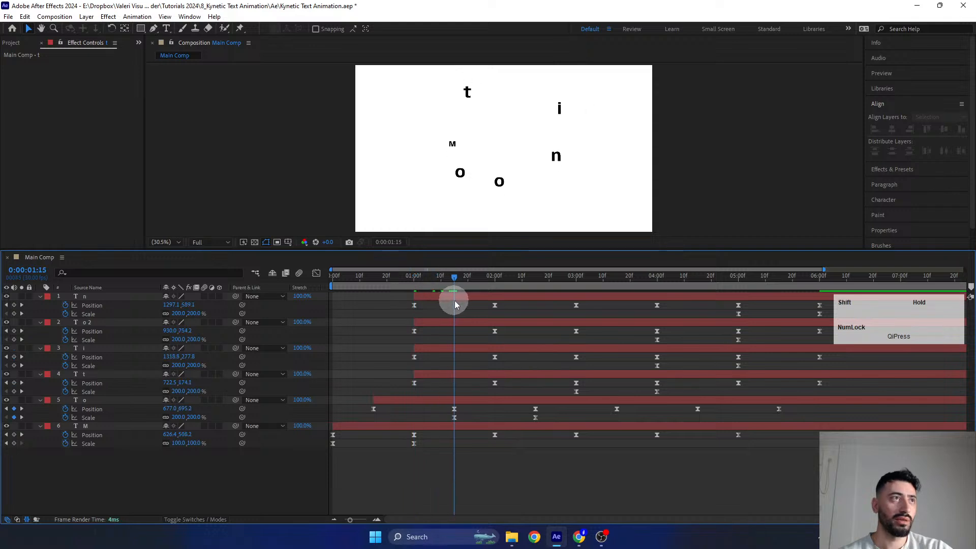
click(429, 347)
shift+click(426, 298)
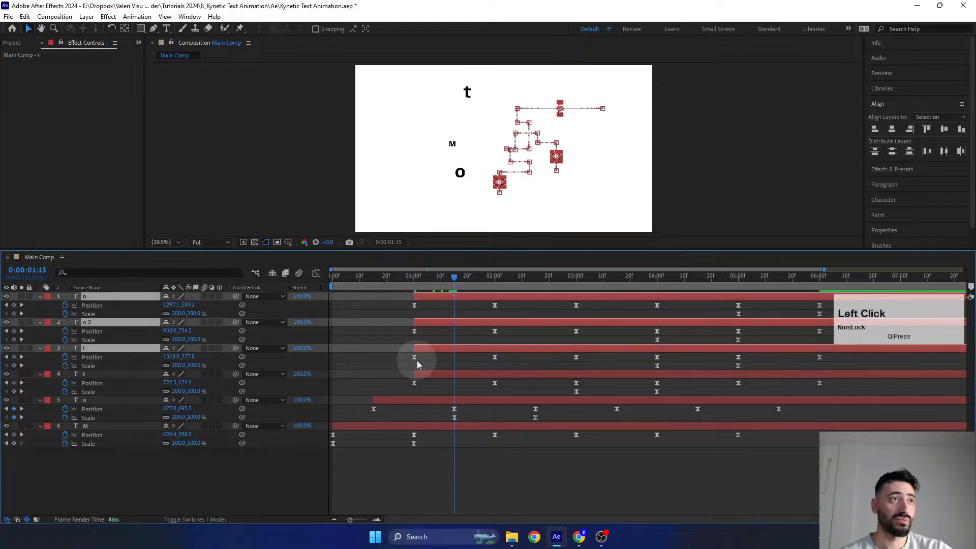
drag(428, 354, 458, 352)
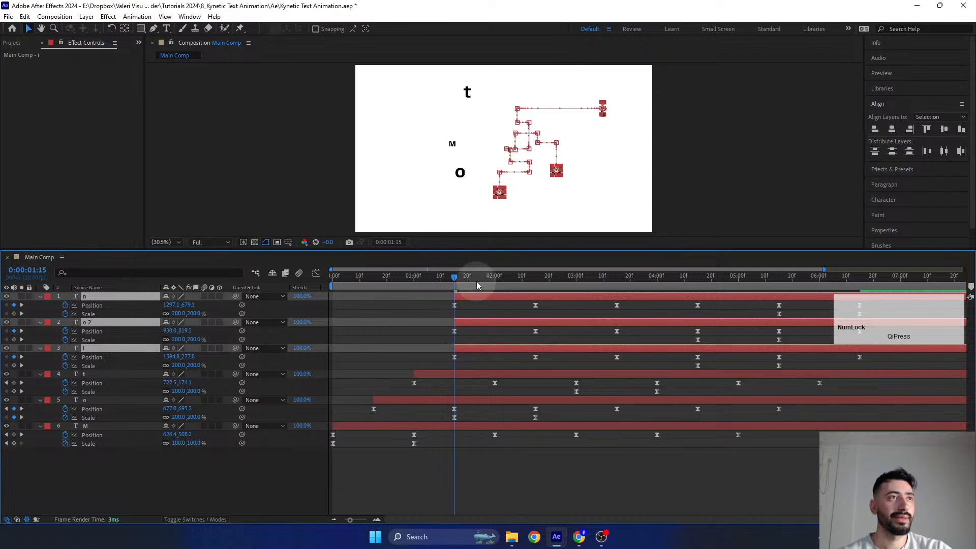
- Shift the o 2 layer to start at 0:00:02:00 and the n layer to start at 0:00:02:15
drag(477, 281, 496, 291)
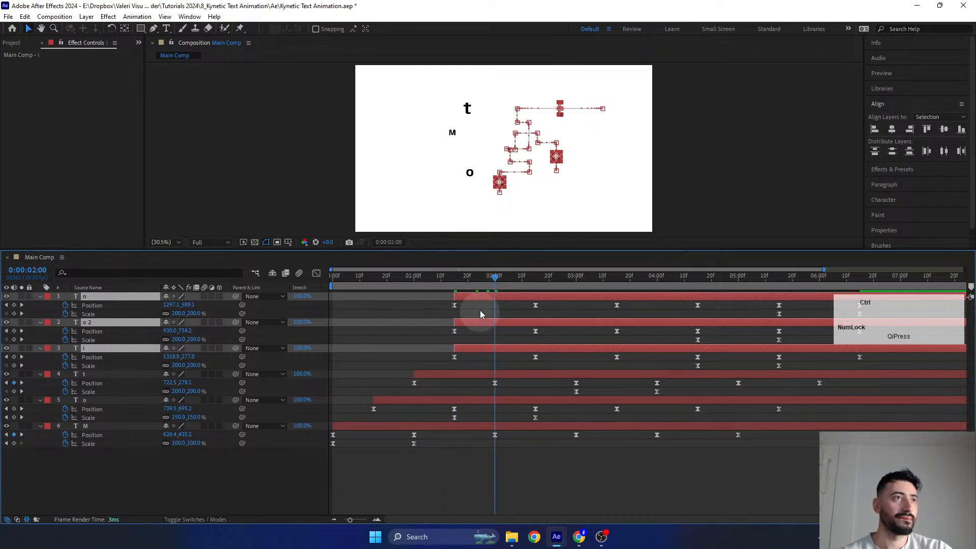
ctrl+click(466, 350)
drag(467, 323, 508, 334)
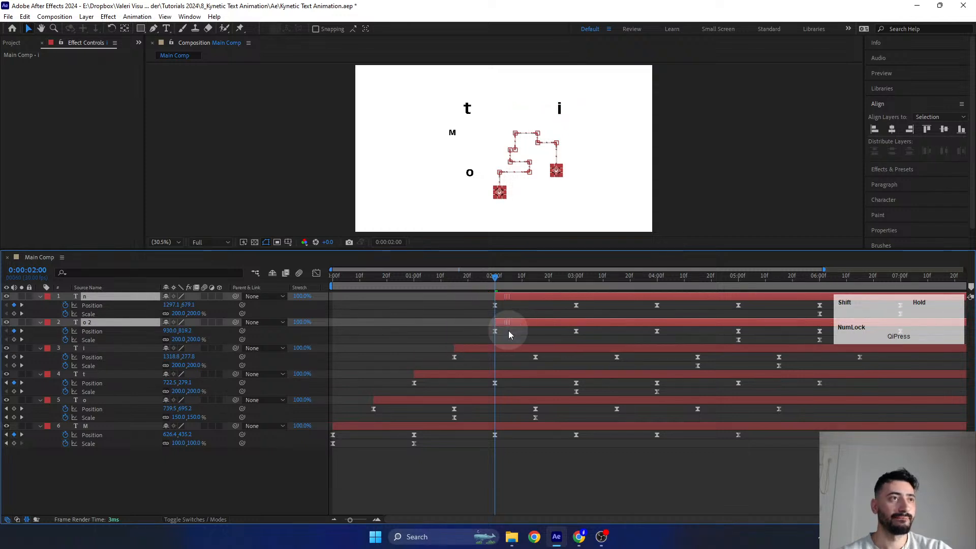
drag(512, 279, 372, 416)
ctrl+click(521, 322)
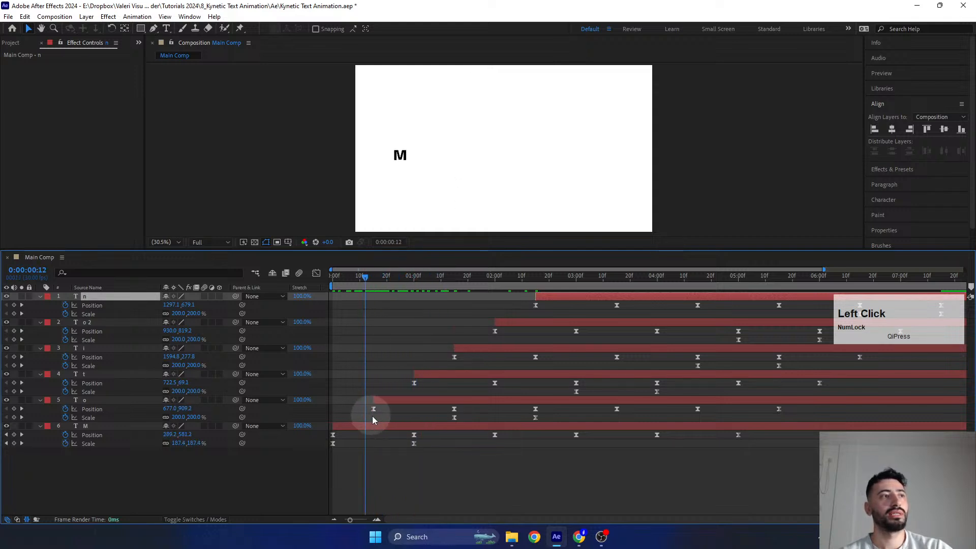
- Check the staggered starts, and extend the beginnings of all letter layers except M back to the composition's start without moving their keyframes
click(374, 400)
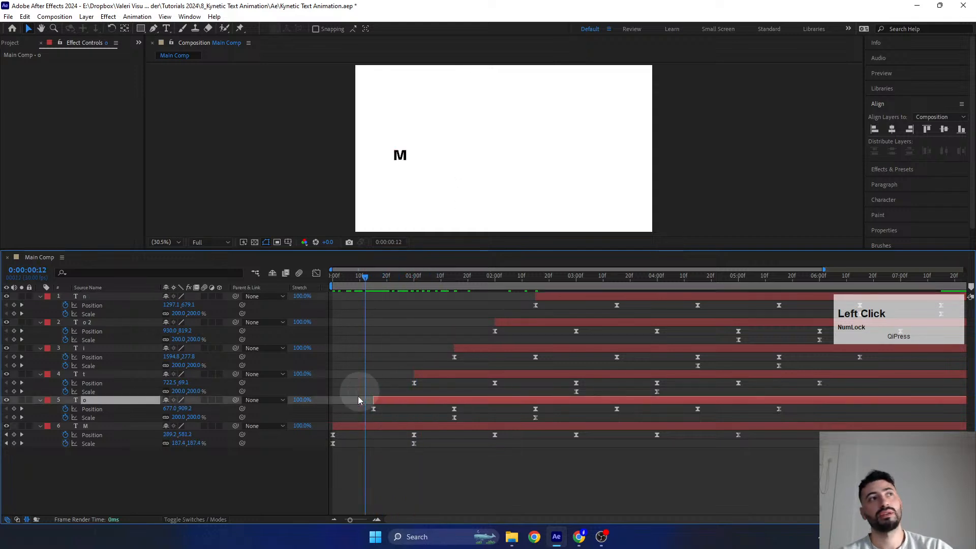
drag(362, 277, 407, 441)
click(406, 441)
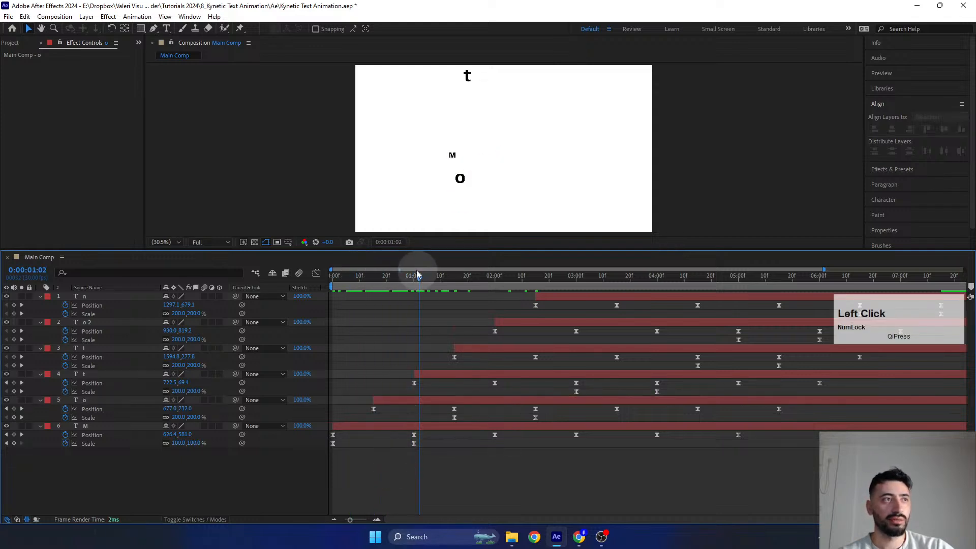
drag(416, 277, 511, 285)
click(543, 299)
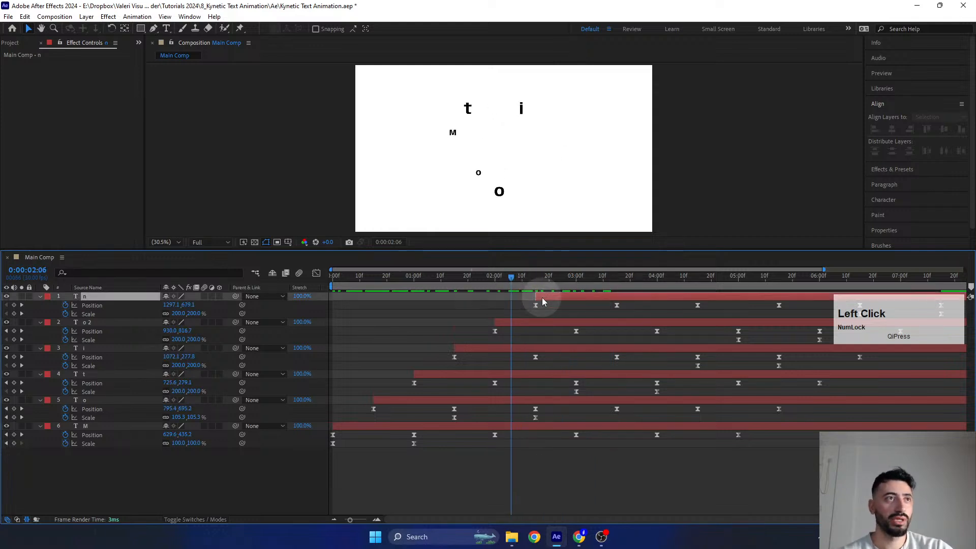
shift+click(382, 401)
drag(493, 323, 268, 322)
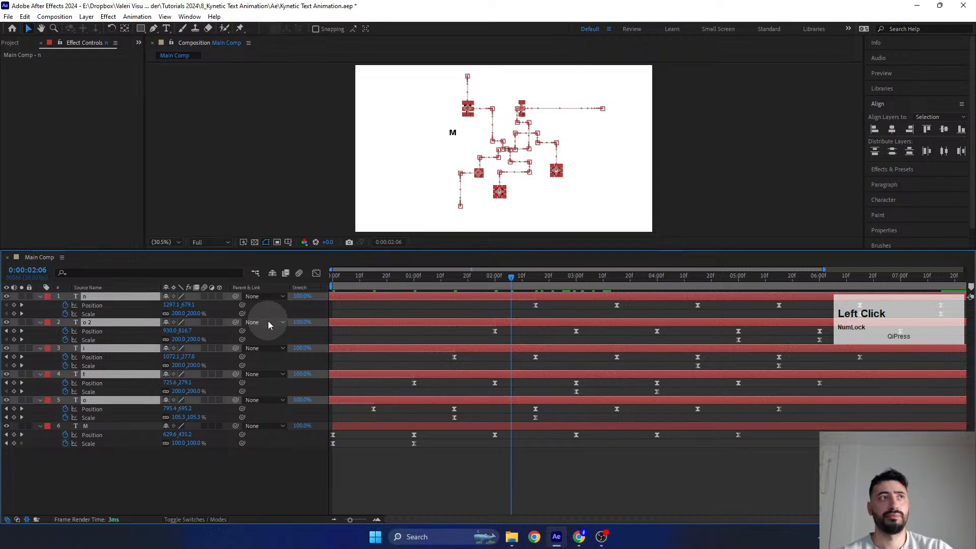
click(396, 473)
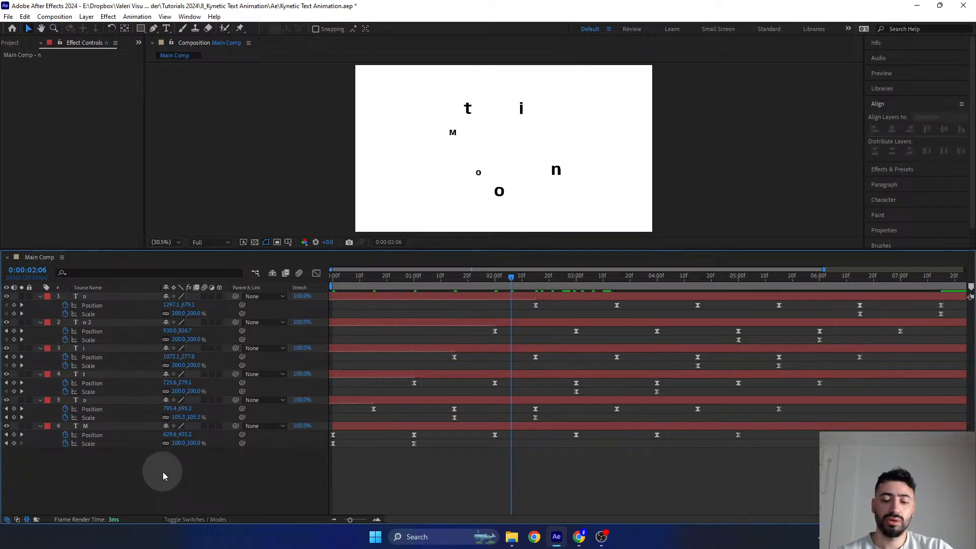
- Collapse the properties of all layers, enlarge the composition preview and return to 0:00:00:00
click(137, 481)
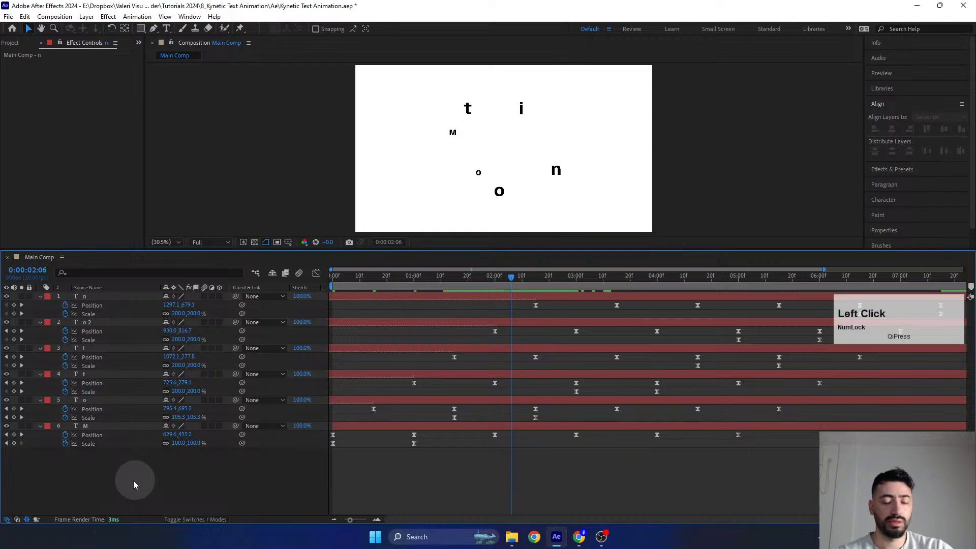
key(u)
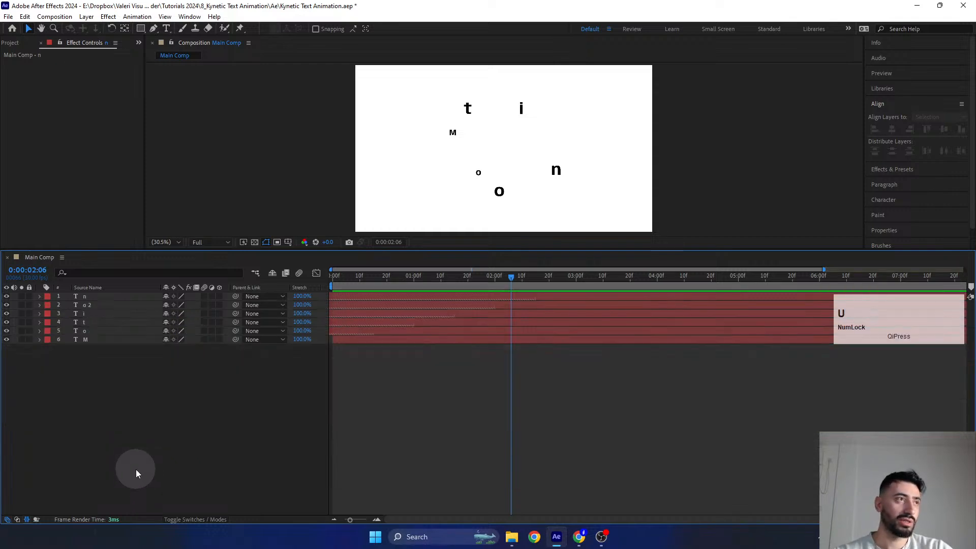
drag(350, 249, 338, 455)
click(344, 441)
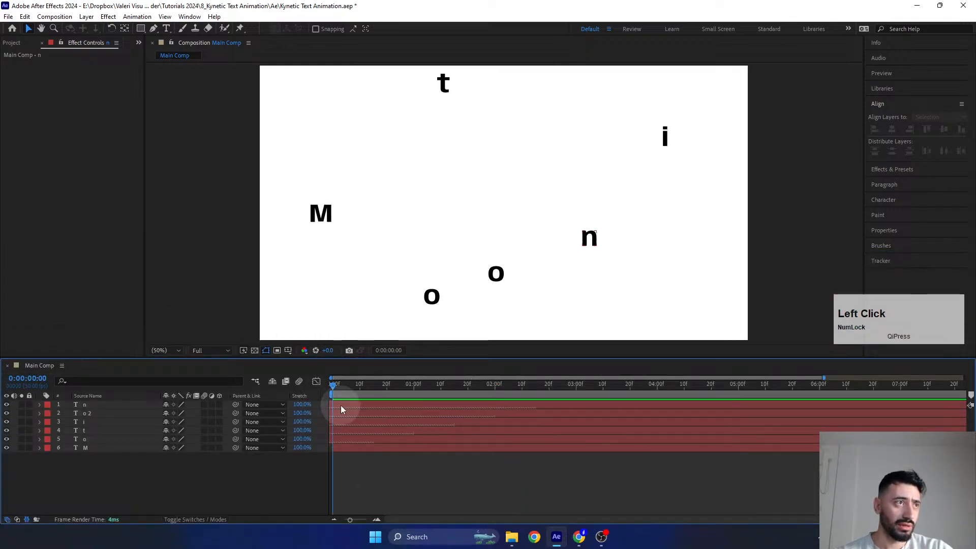
- Pre-compose all six letter layers as "Text Main", moving all attributes and adjusting the duration to the selected layers' time span
click(341, 404)
shift+click(344, 440)
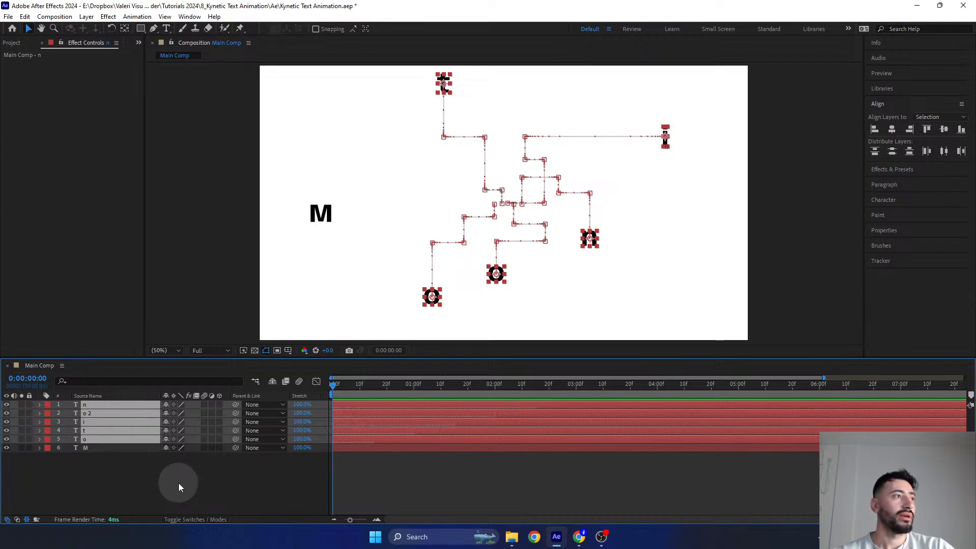
drag(178, 483, 87, 397)
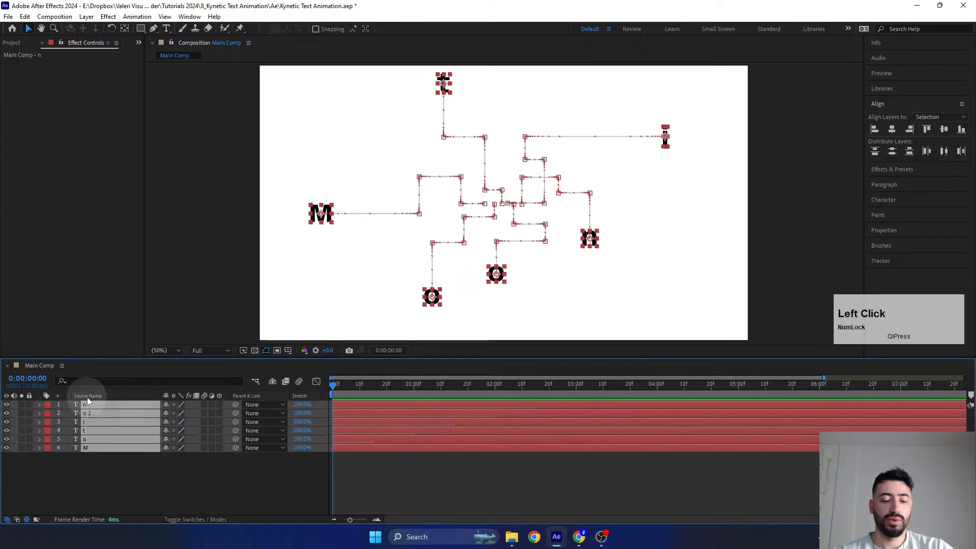
right_click(110, 426)
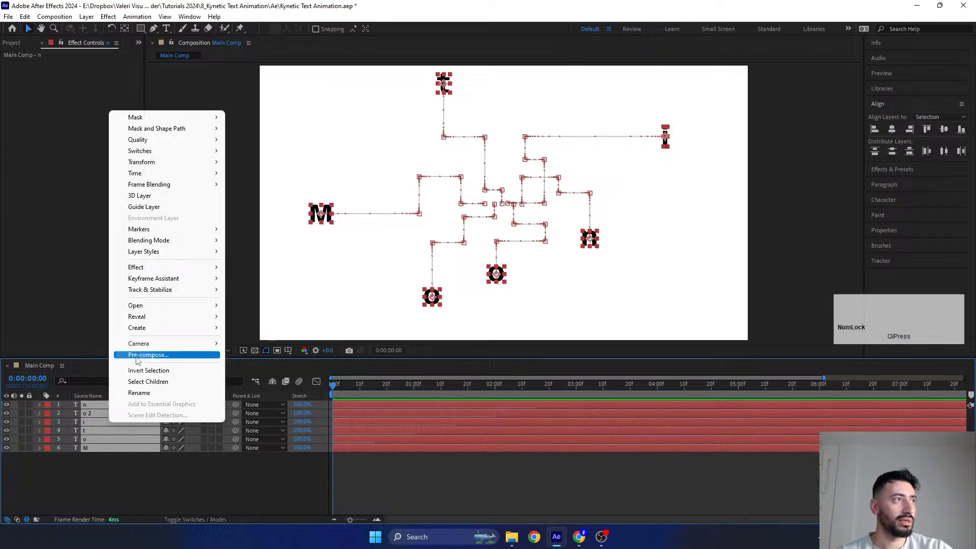
click(138, 356)
drag(564, 209, 402, 169)
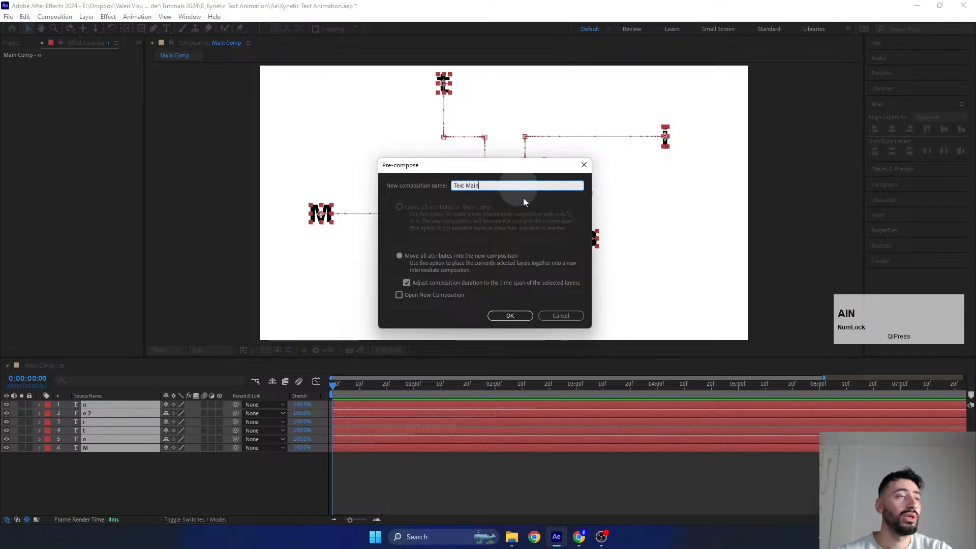
click(510, 316)
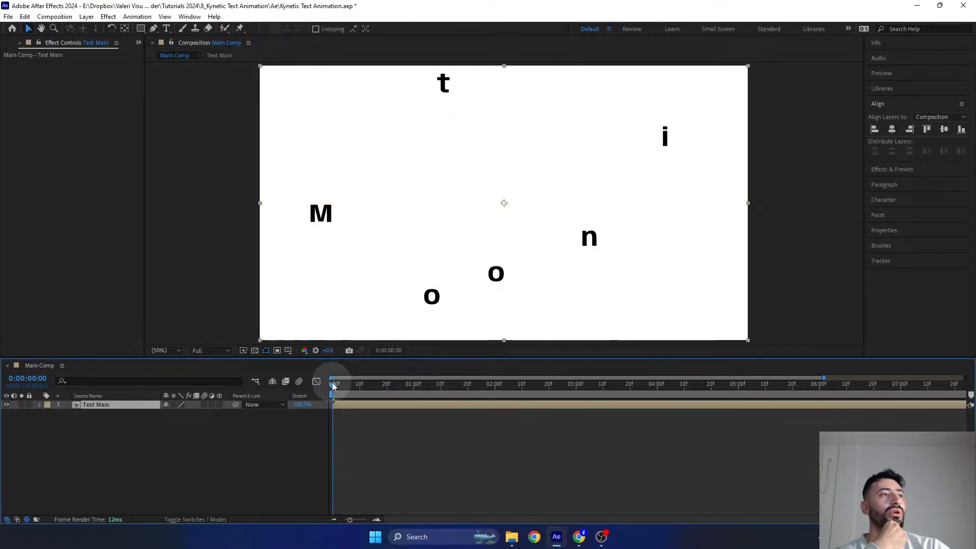
- Play the Text Main animation from the start of Main Comp and scrub to 0:00:01:15
mouse_move(333, 387)
mouse_down()
mouse_move(349, 388)
mouse_move(331, 384)
mouse_move(341, 372)
mouse_up()
key(space)
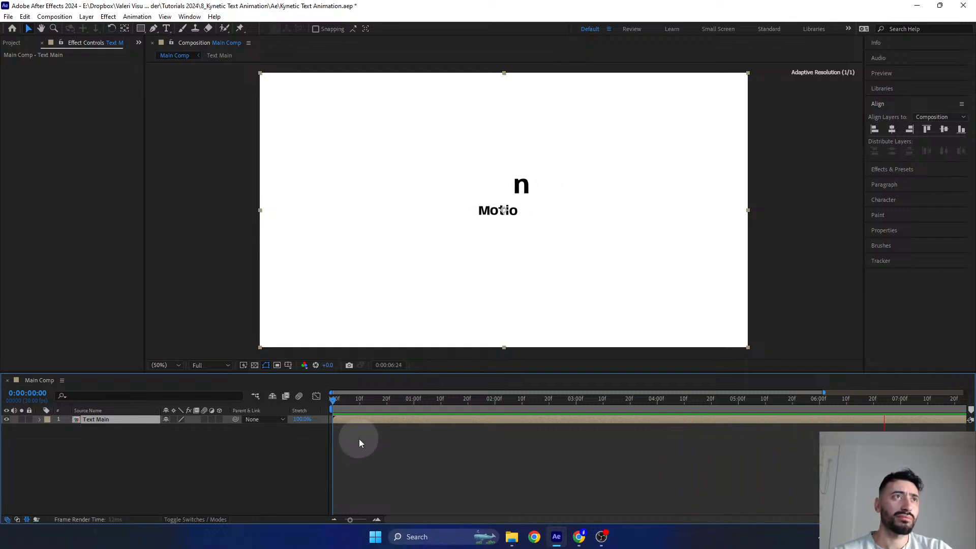
key(space)
drag(417, 400, 454, 419)
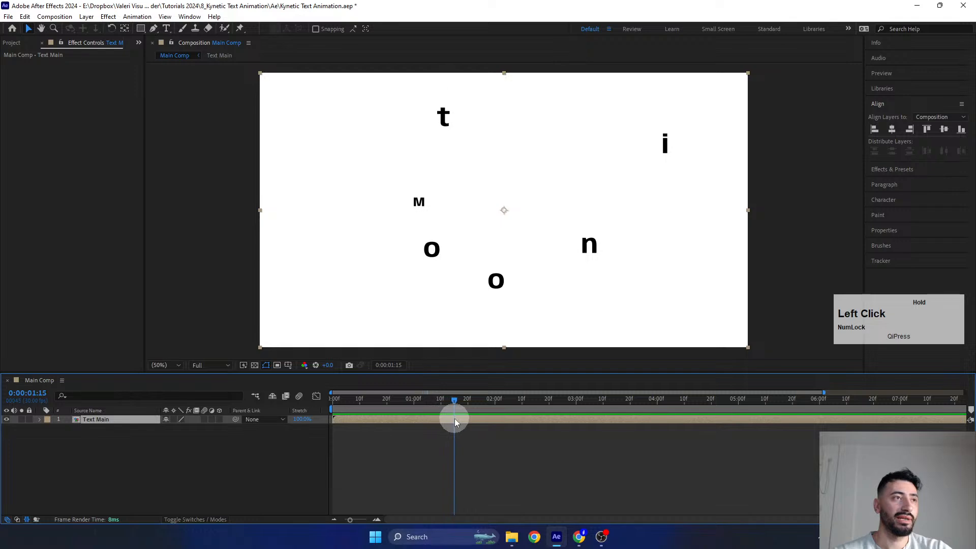
- Open the Text Main composition and extend the ends of all six letter layers to the end of the composition
double_click(415, 419)
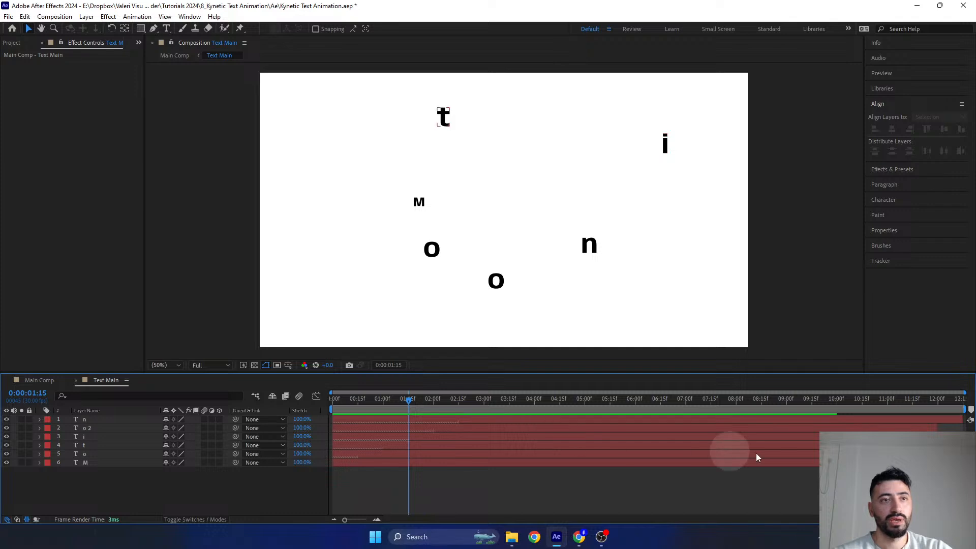
shift+click(787, 463)
shift+click(777, 421)
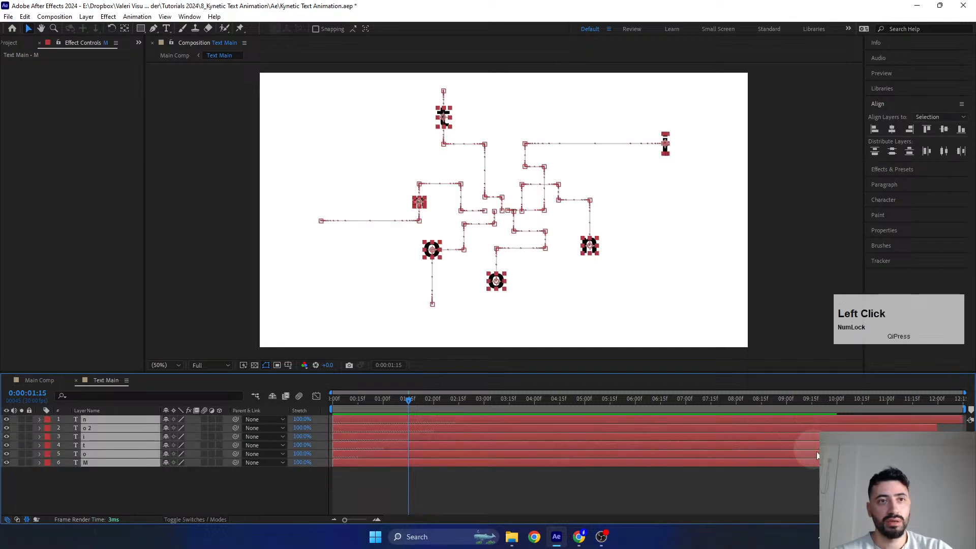
drag(777, 421, 781, 421)
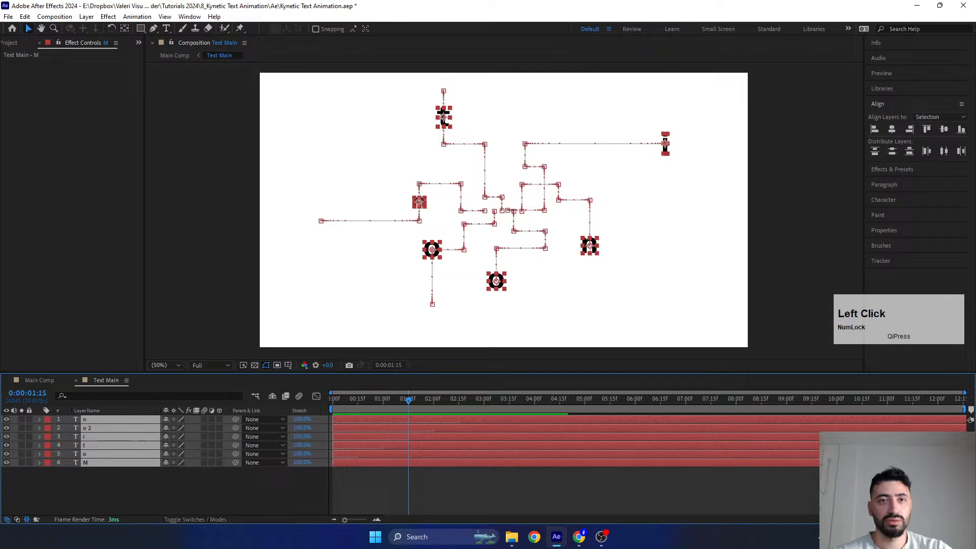
click(834, 487)
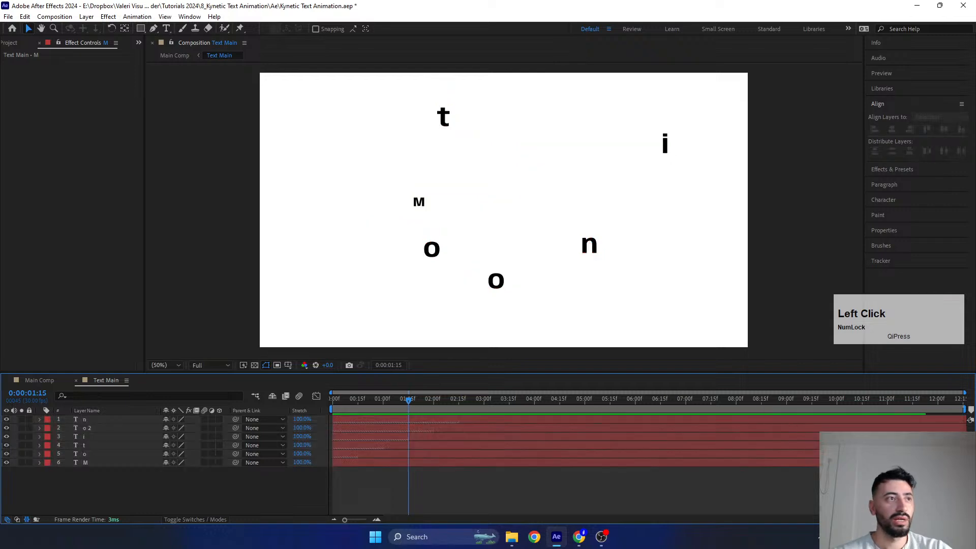
- Check the keyframes of all six letter layers, collapse them again and return to Main Comp
click(528, 426)
shift+click(523, 460)
key(u)
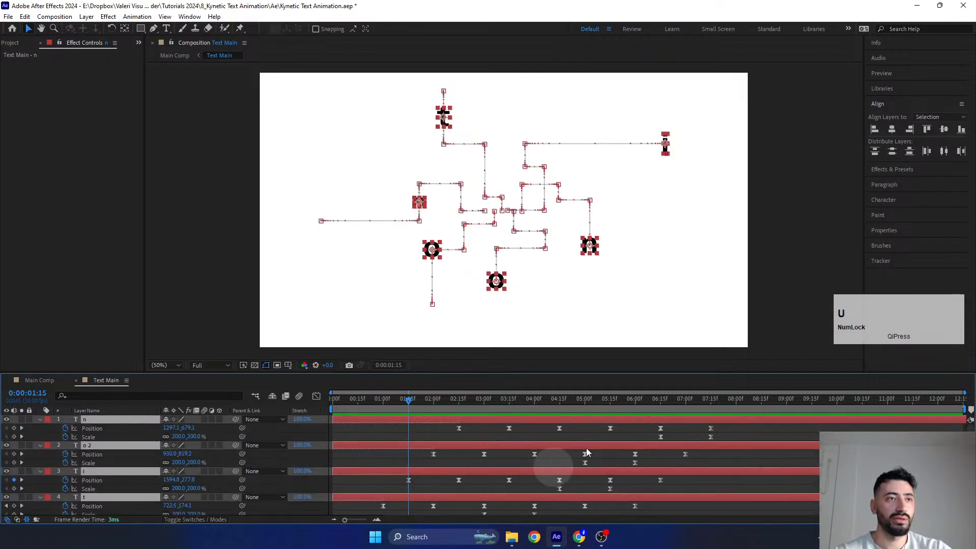
key(u)
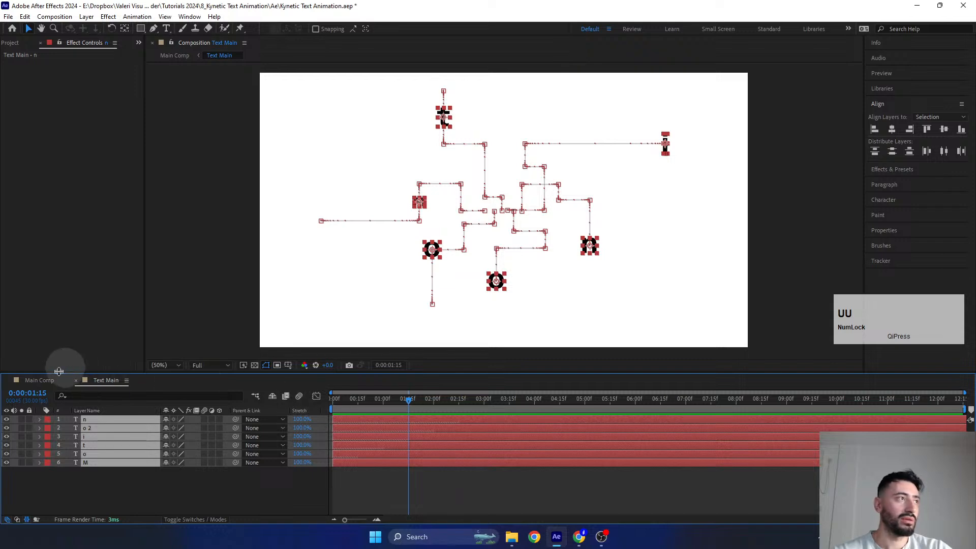
click(39, 381)
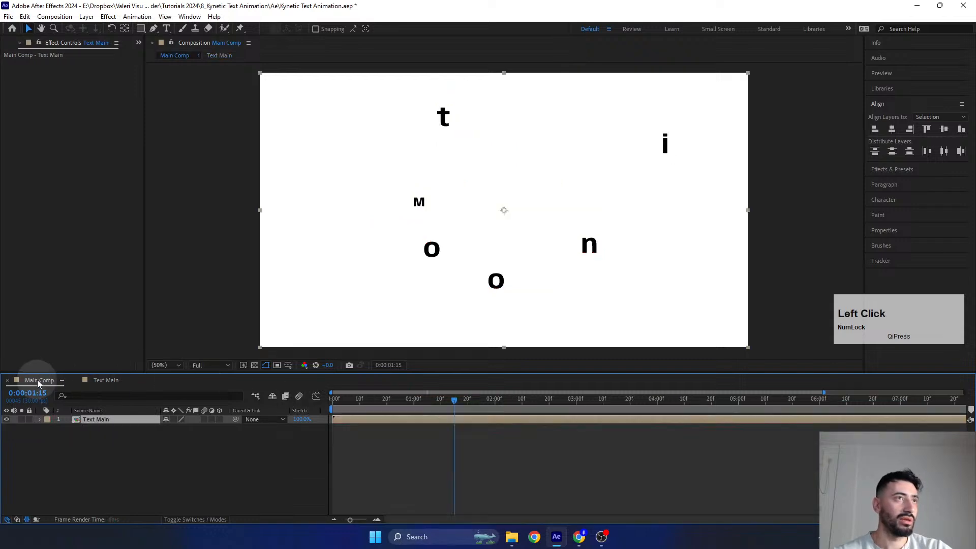
click(371, 452)
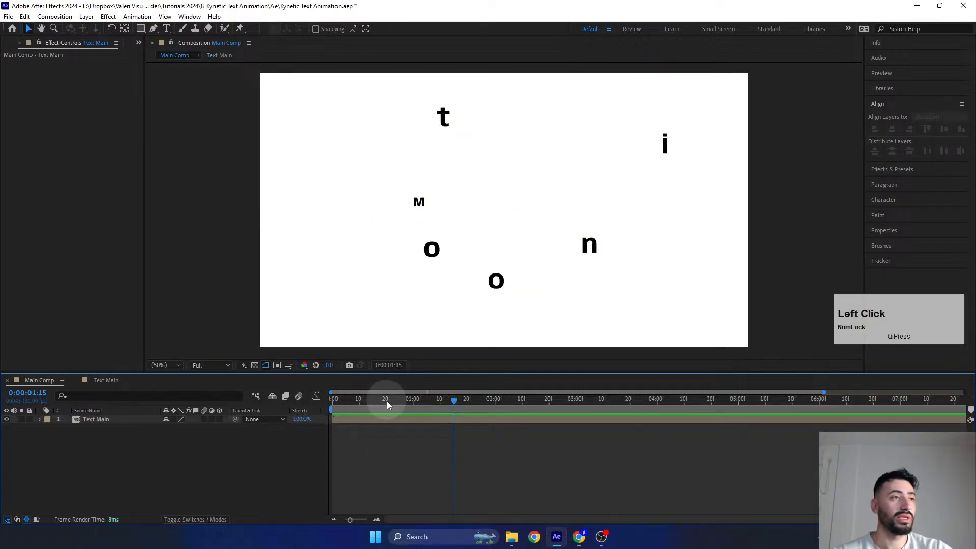
- Check the timeline's column options for the Stretch column, then scrub Main Comp back to about 0:00:00:18
click(459, 401)
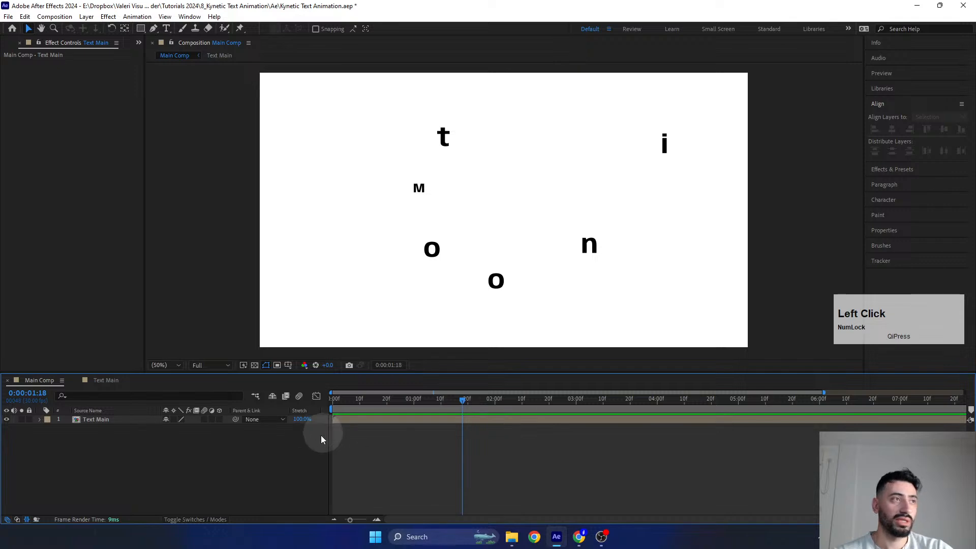
click(304, 420)
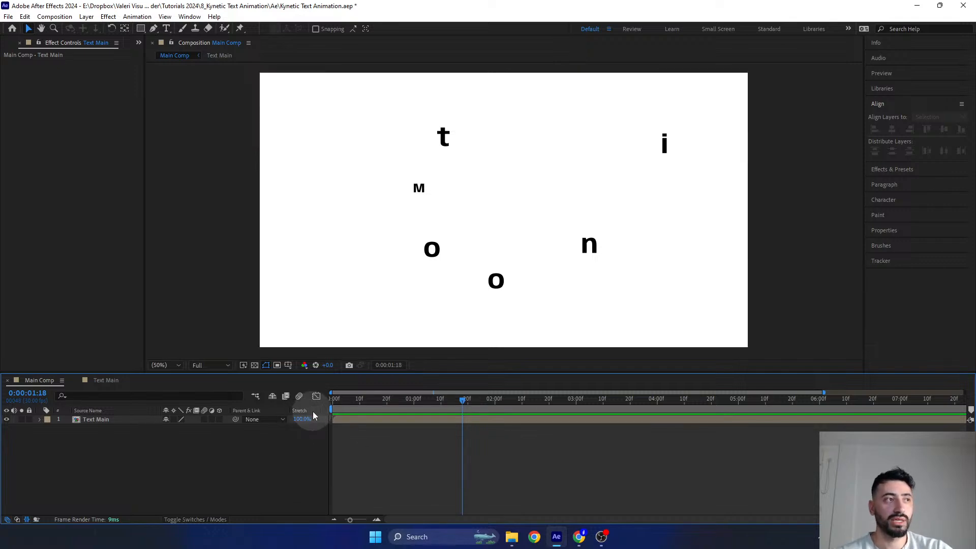
right_click(313, 412)
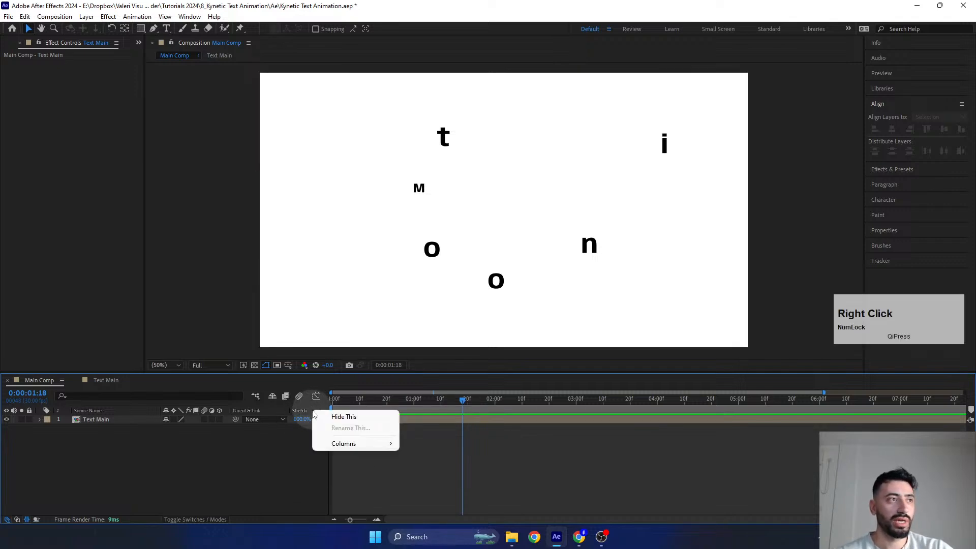
mouse_move(350, 444)
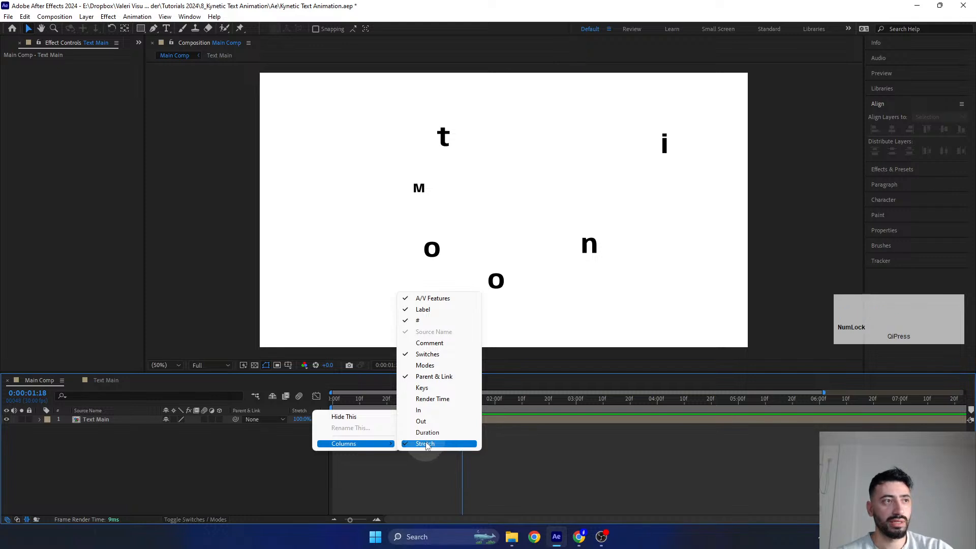
click(420, 468)
click(381, 400)
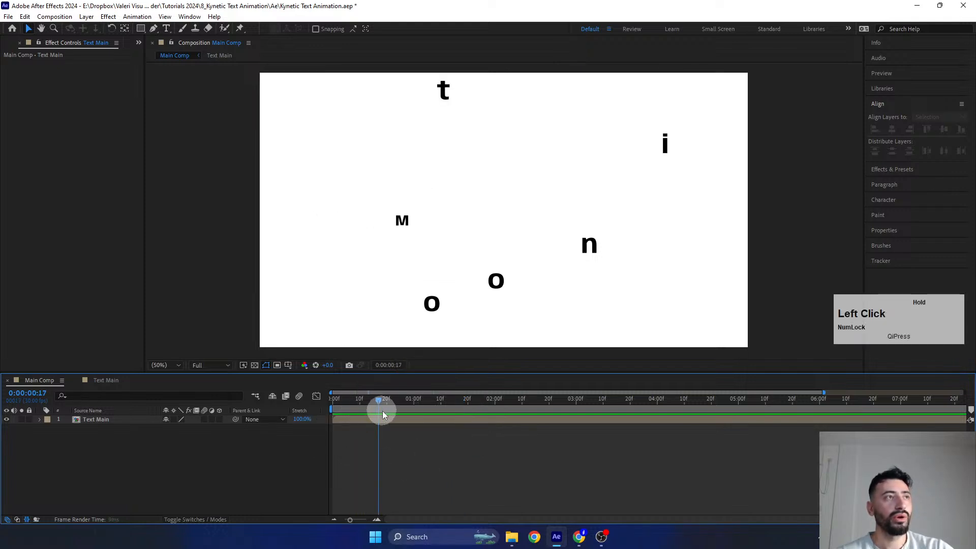
- Open the time stretch settings of the Text Main layer and try stretch factors of 50, 100, 200 and again 50
click(302, 419)
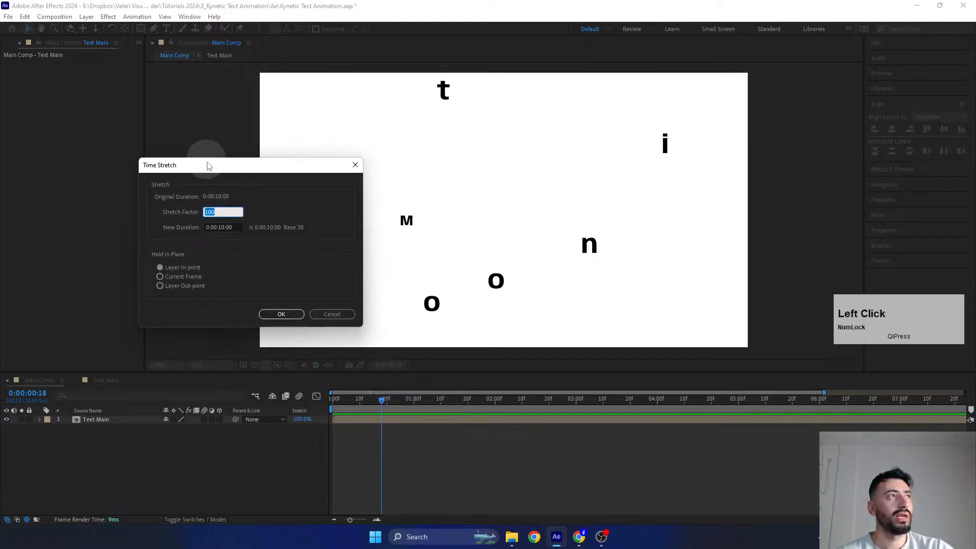
drag(207, 164, 178, 222)
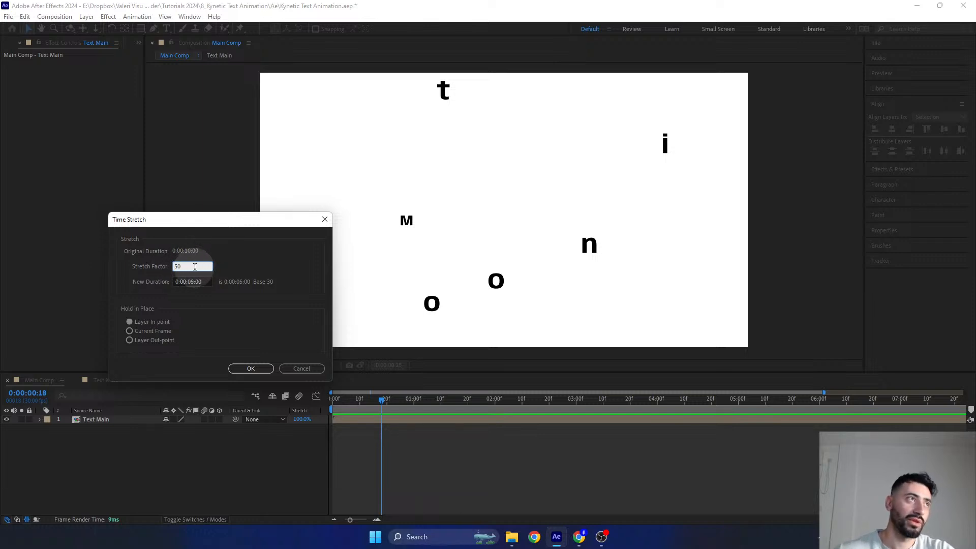
click(194, 267)
text(100)
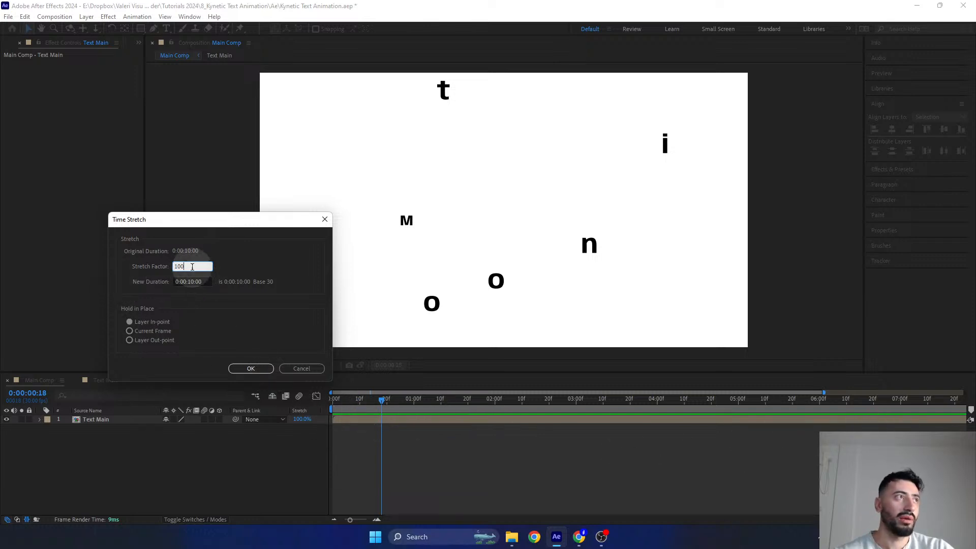
drag(193, 267, 151, 268)
text(50)
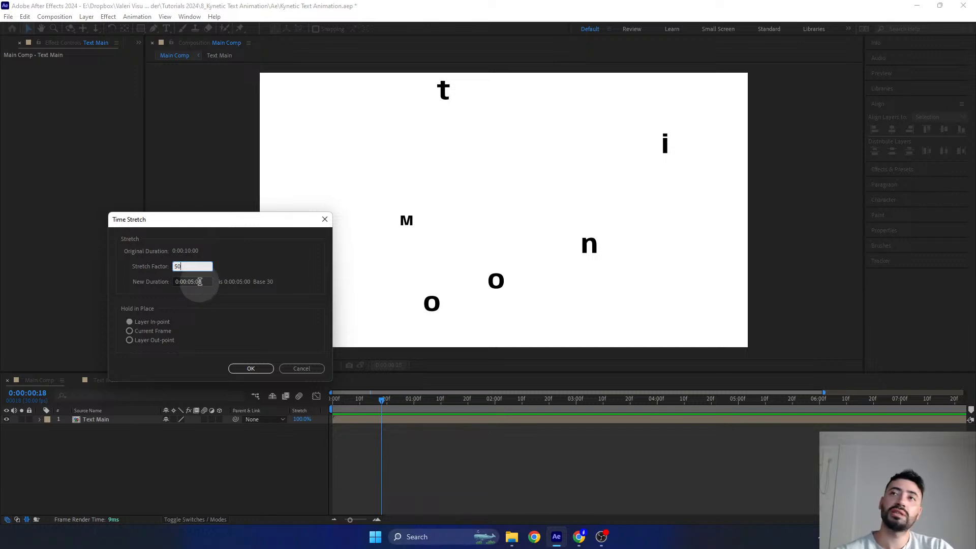
double_click(179, 265)
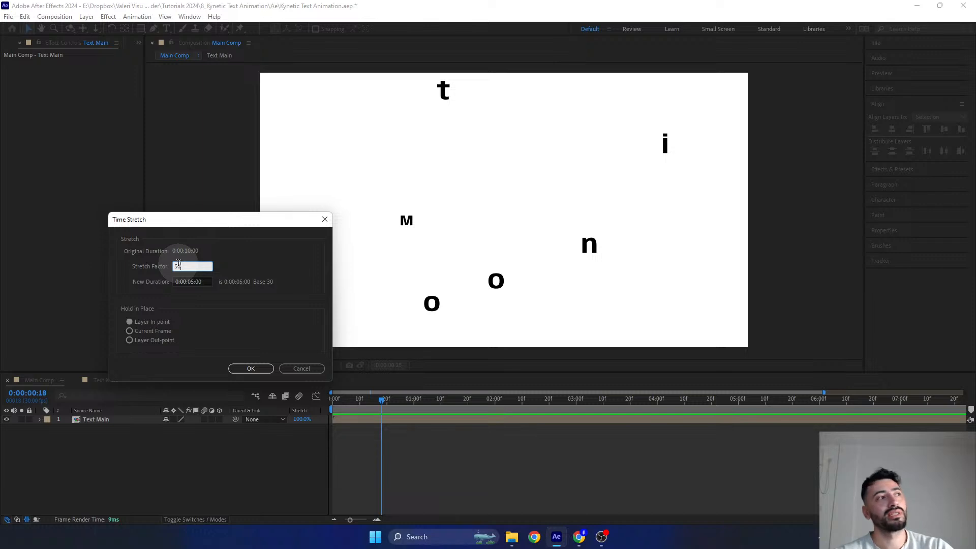
click(147, 279)
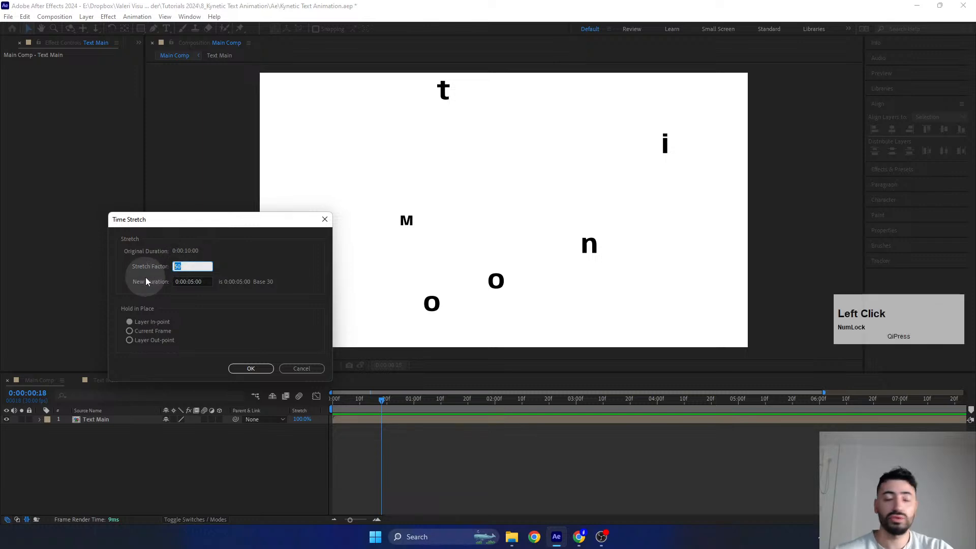
text(200)
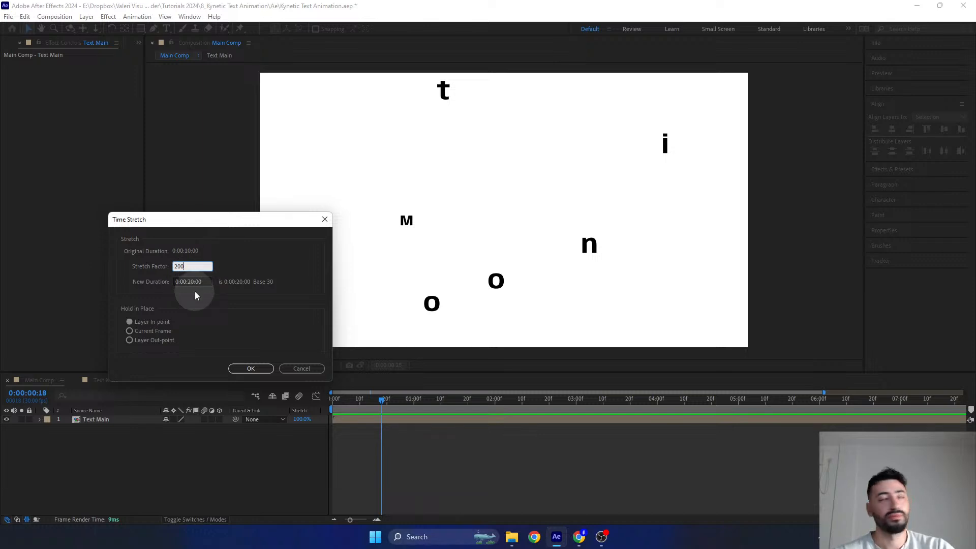
click(191, 265)
text(50)
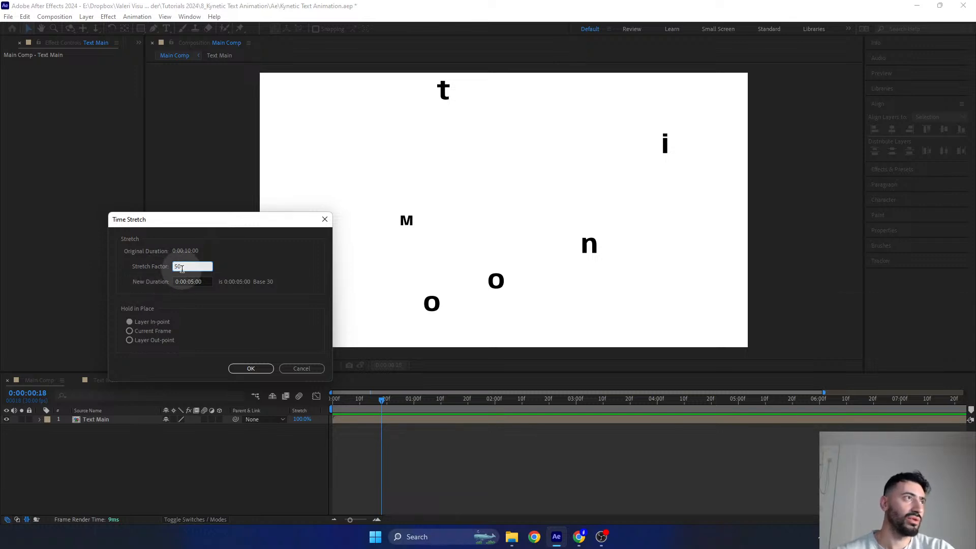
- Set the Text Main layer's stretch factor to 30 with the layer in-point held in place and apply it
click(182, 267)
text(30)
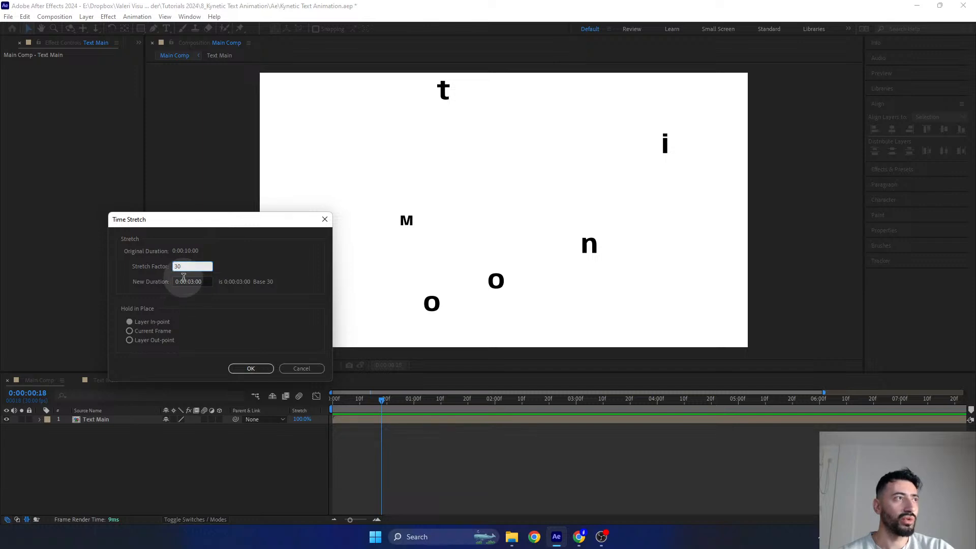
click(248, 369)
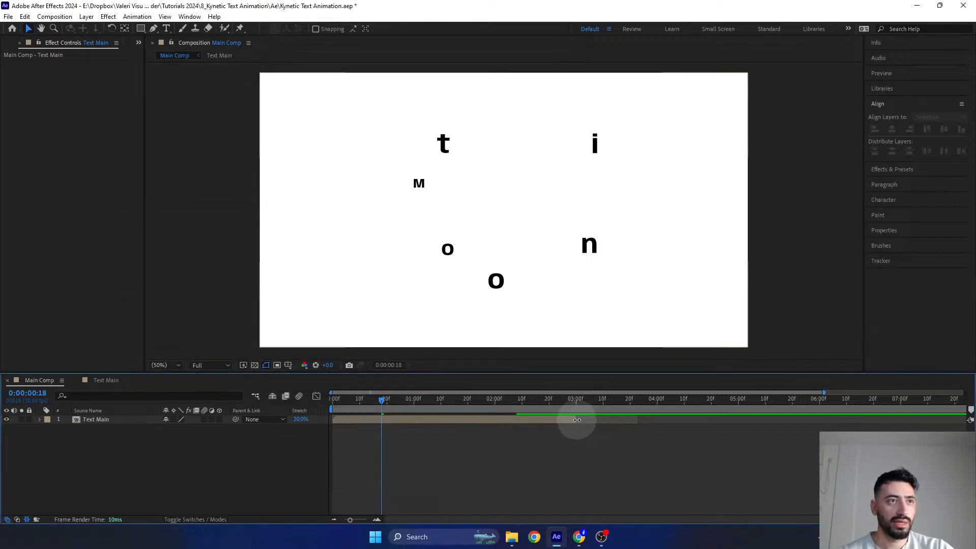
- Preview the retimed Text Main animation from the start of Main Comp and stop it at 0:00:02:17
click(578, 420)
click(351, 400)
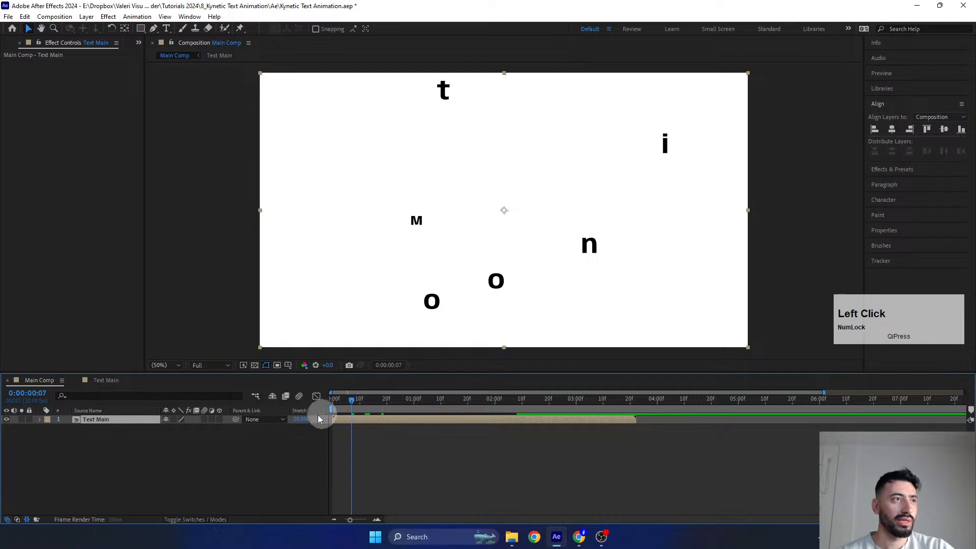
drag(322, 375, 323, 386)
key(space)
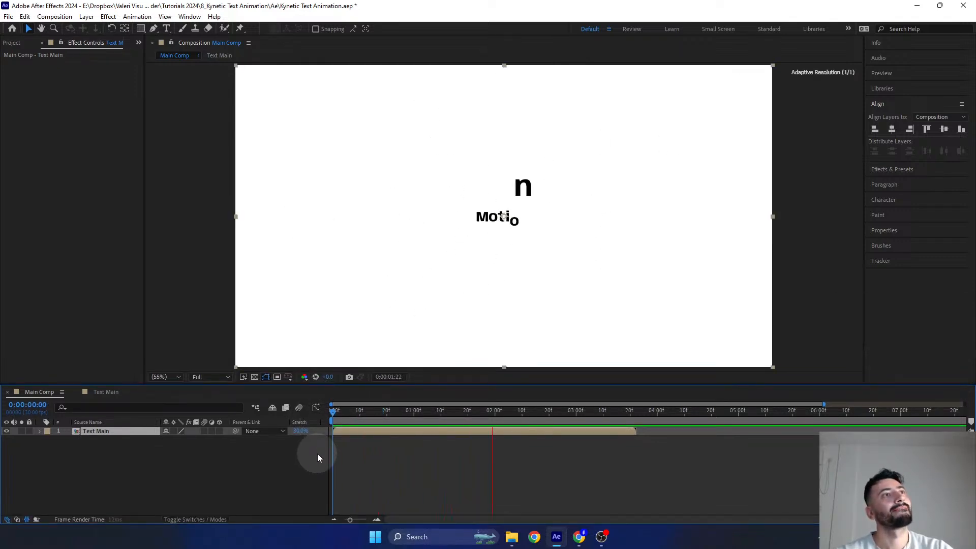
drag(473, 413, 329, 404)
key(space)
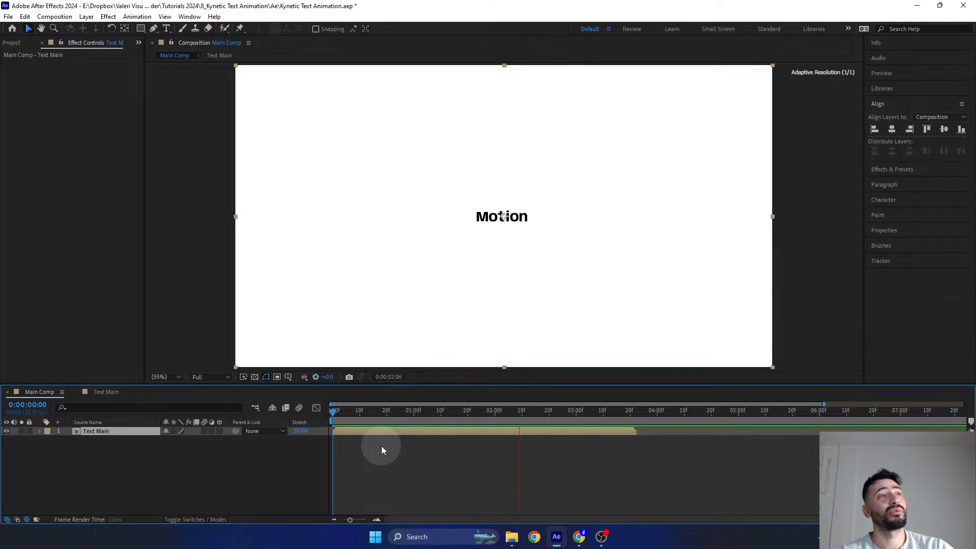
key(space)
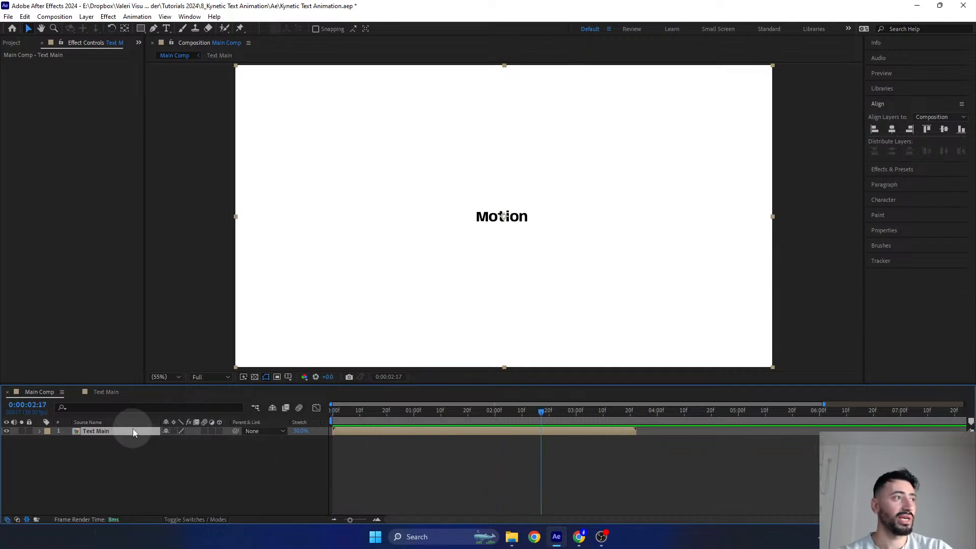
- Duplicate the Text Main layer and select the lower of the two copies
click(113, 433)
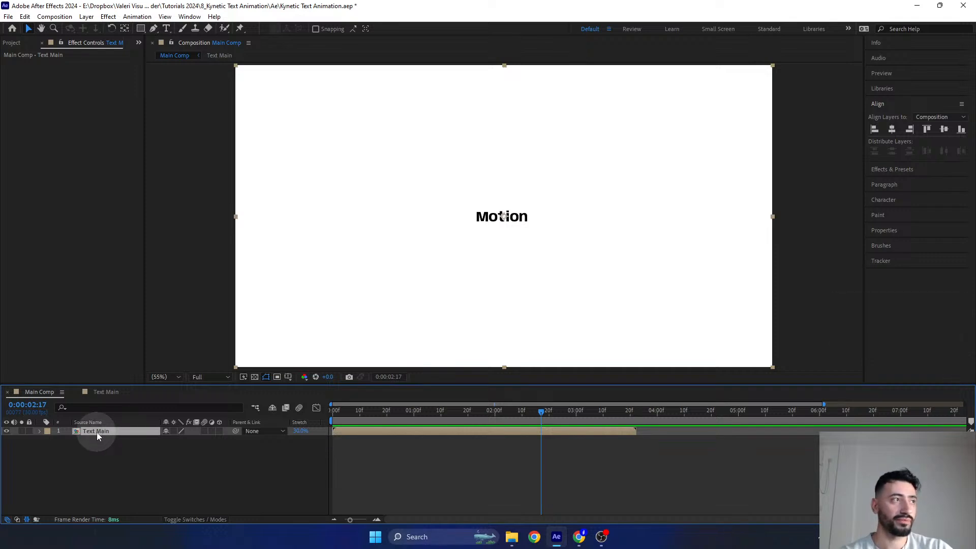
key(ctrl+d)
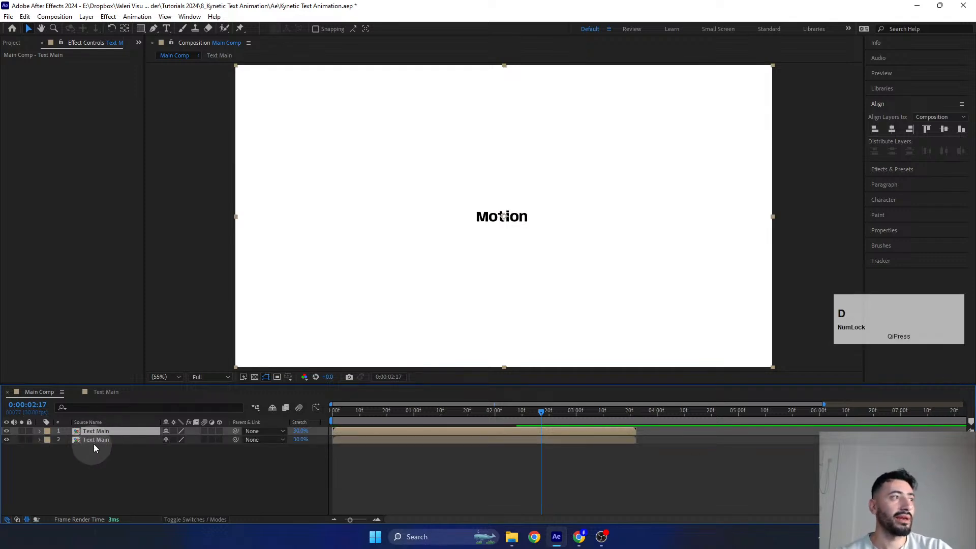
click(99, 440)
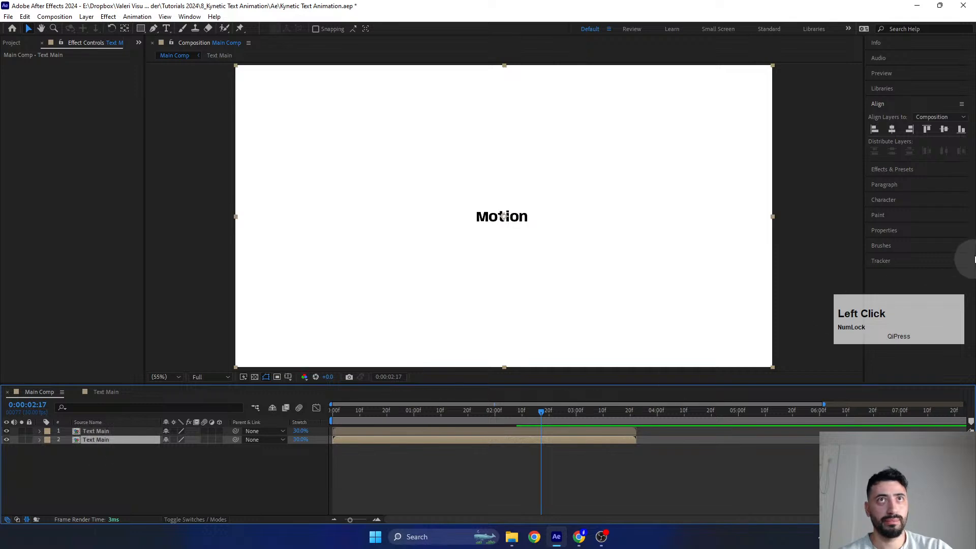
- Search the effects and presets for "fill"
click(877, 169)
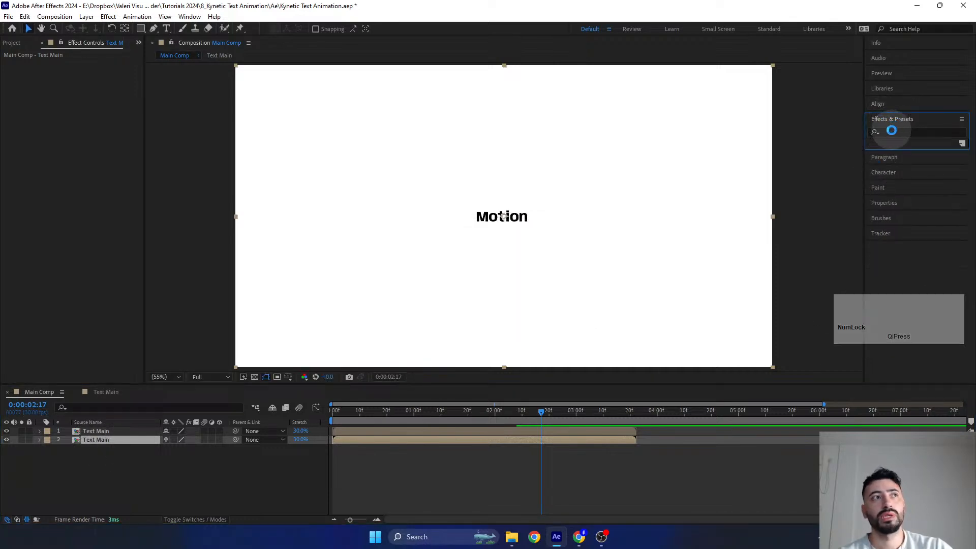
click(892, 131)
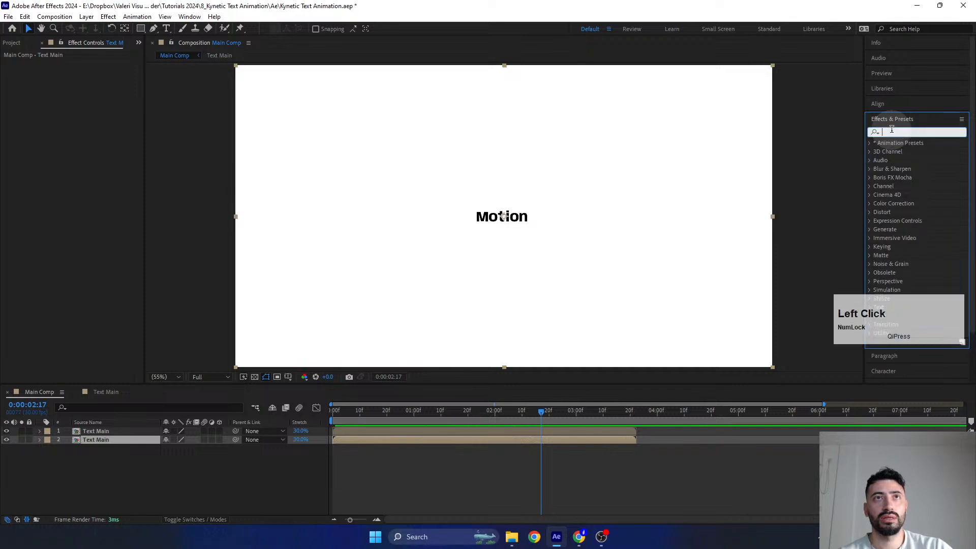
text(fi)
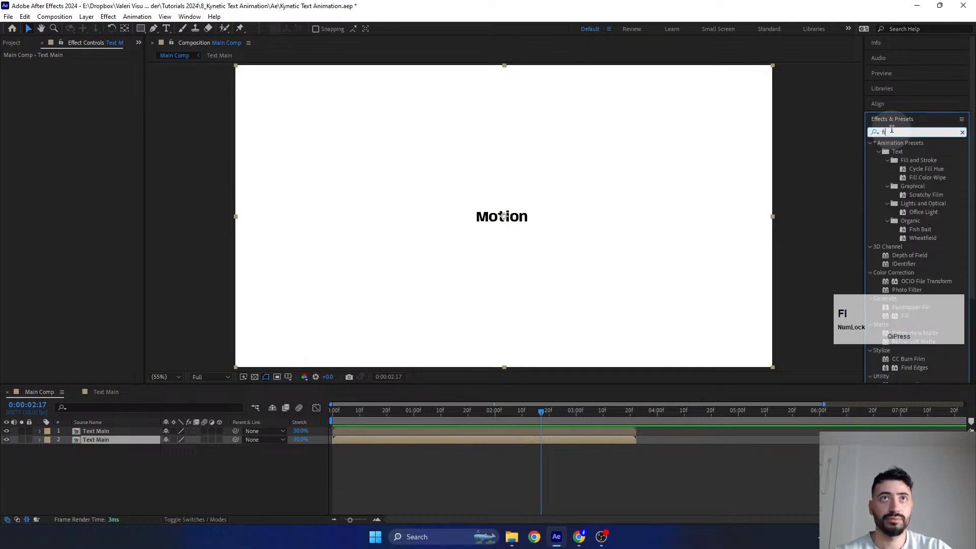
text(ll)
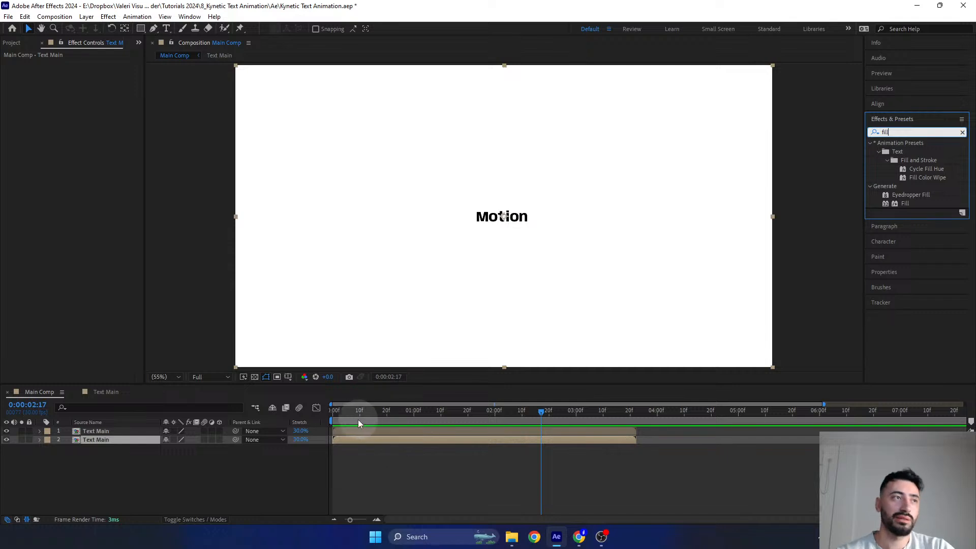
- Open the Text Main composition and trim the ends of all six letter layers at 0:00:00:01
drag(358, 419, 313, 429)
double_click(343, 428)
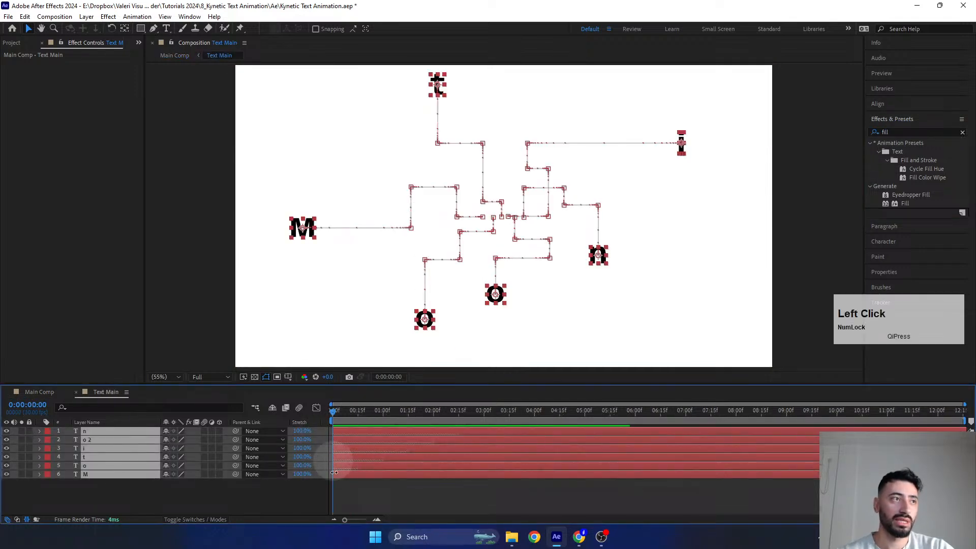
click(337, 412)
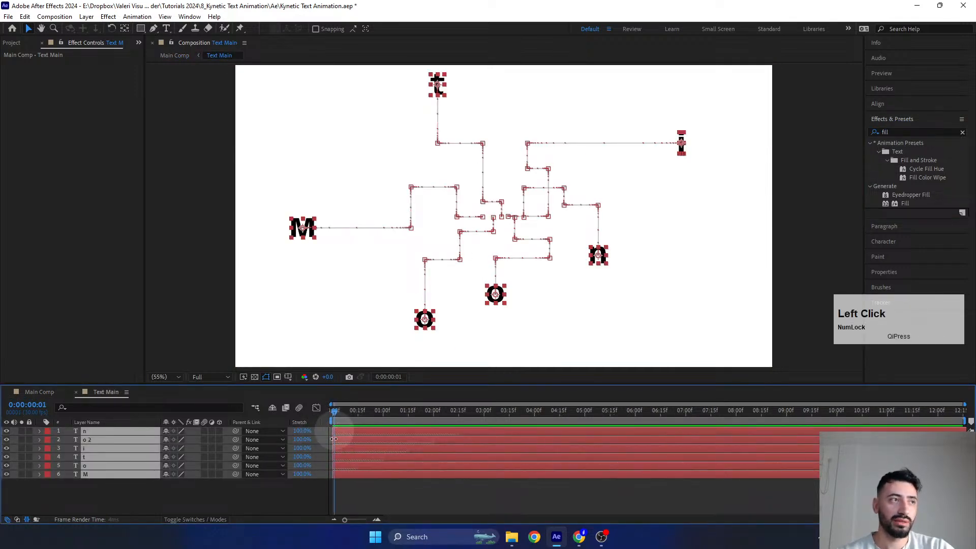
scroll(336, 457, up, 8)
key(space)
drag(336, 457, 800, 471)
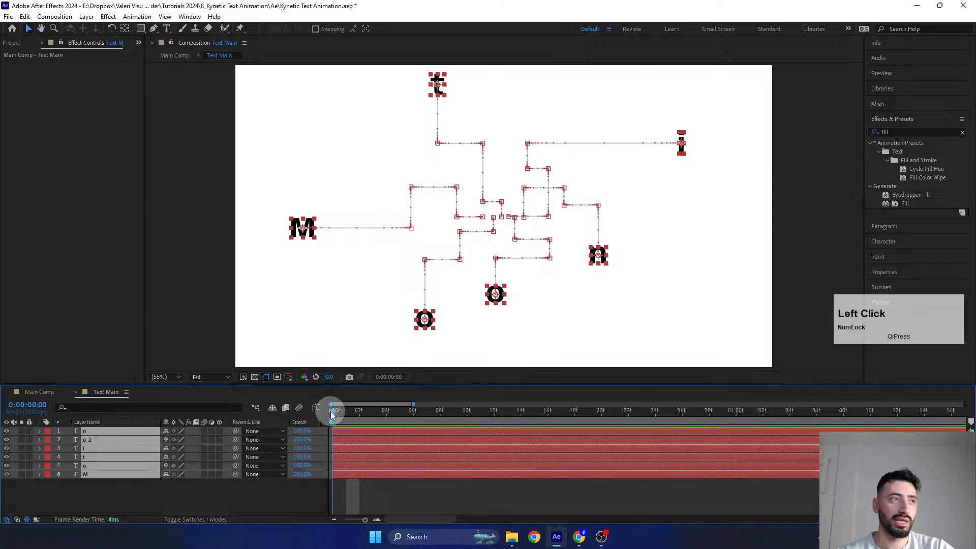
key(alt+bracketright)
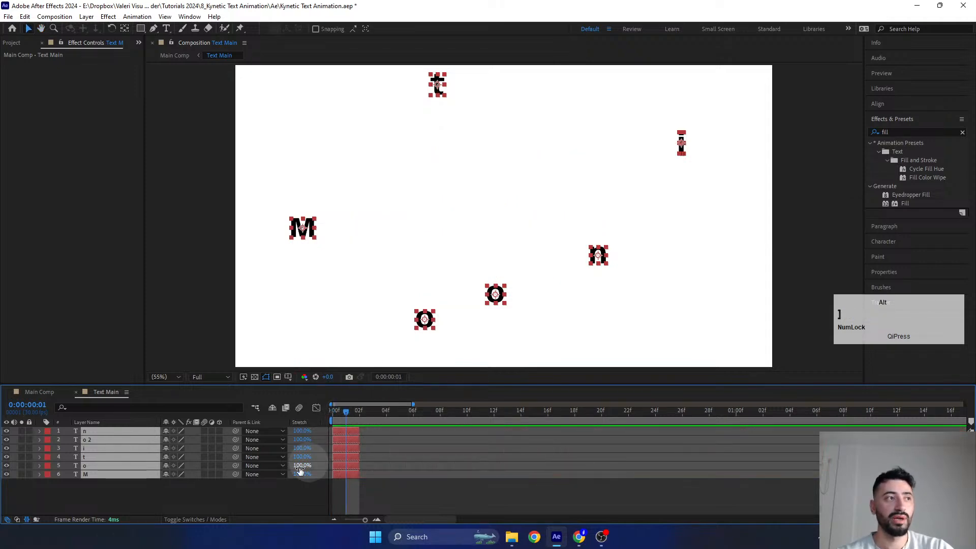
- Select the six letter layers in order from M up to n and sequence them in time without overlap
click(164, 497)
click(136, 474)
shift+click(129, 432)
right_click(126, 456)
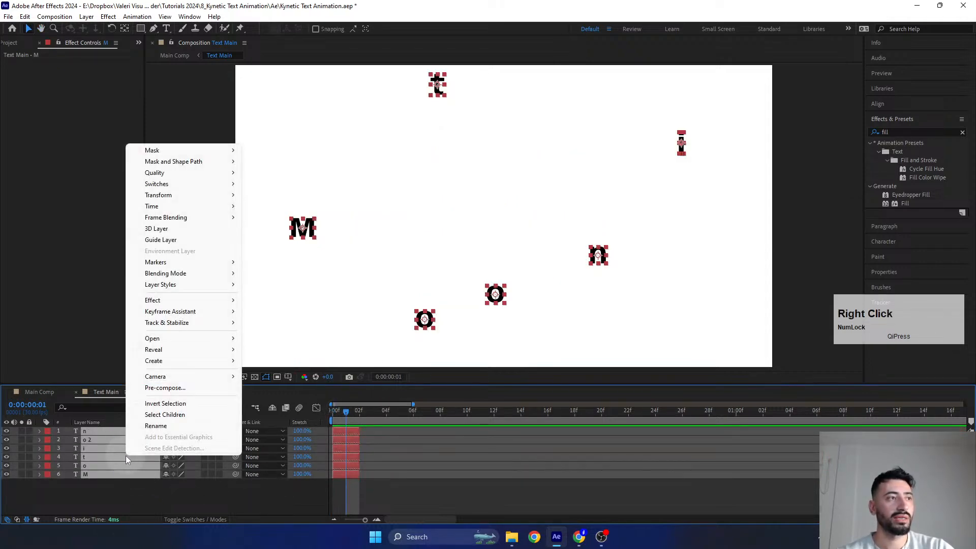
mouse_move(179, 333)
mouse_move(172, 316)
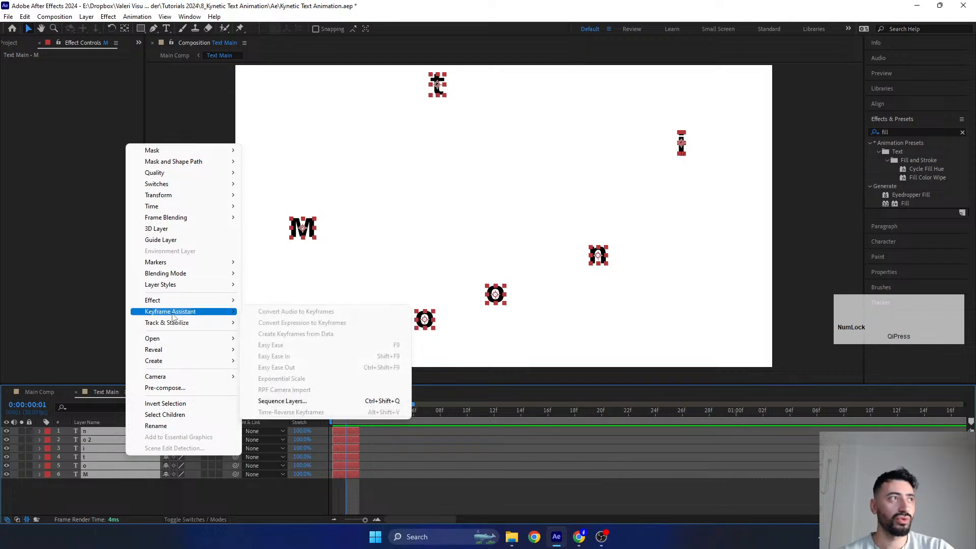
click(269, 401)
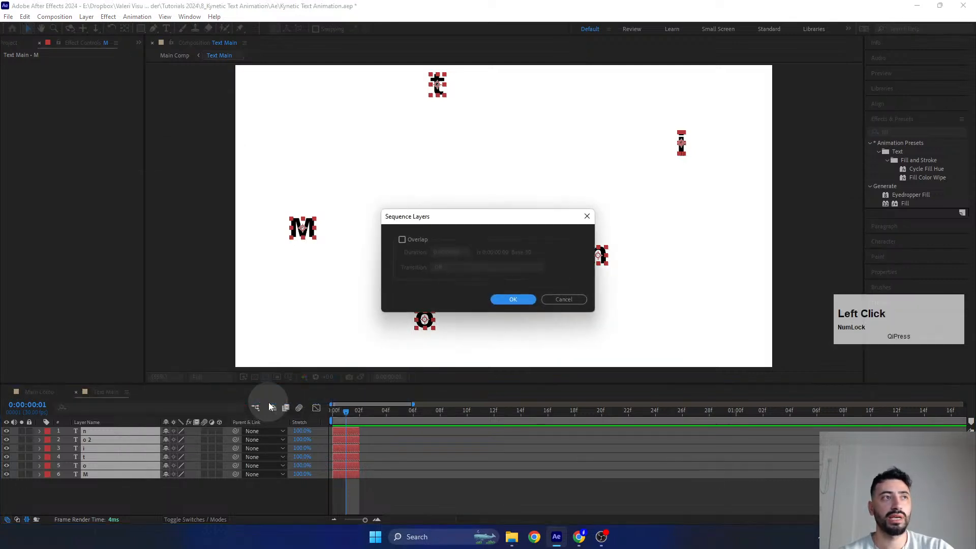
click(514, 299)
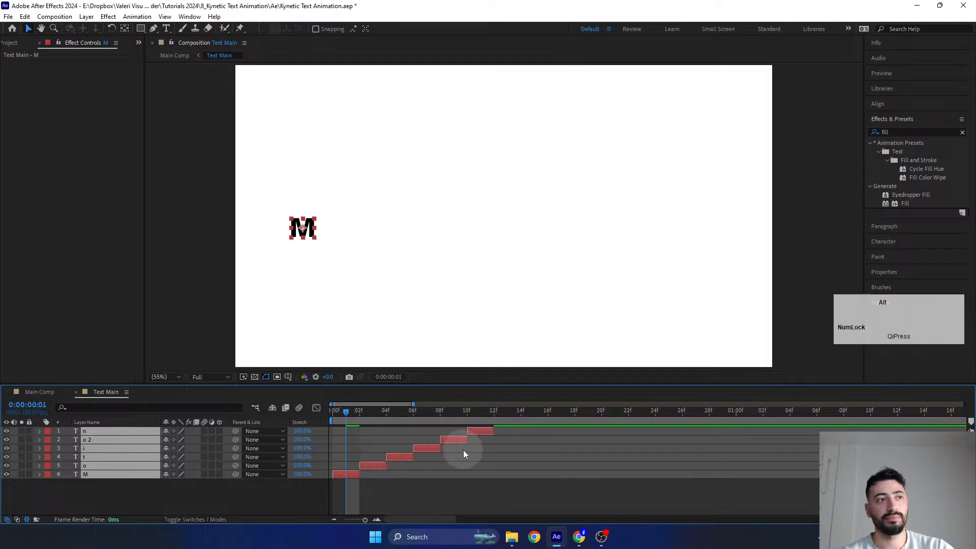
alt+scroll(462, 450, down, 4)
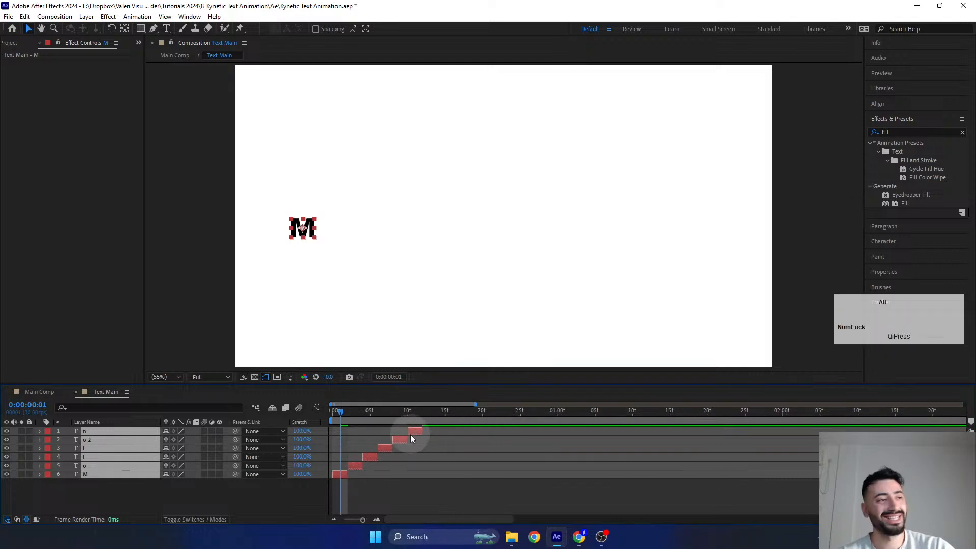
- Try extending the ends of the sequenced letter layers, and undo the extension, sequencing and trimming of all six
alt+scroll(411, 434, down, 3)
drag(382, 430, 937, 429)
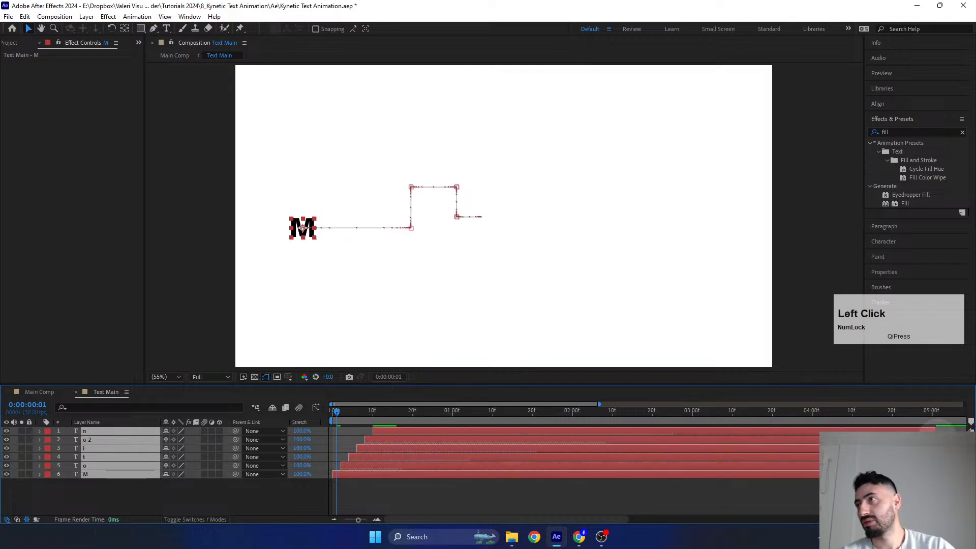
key(ctrl+z)
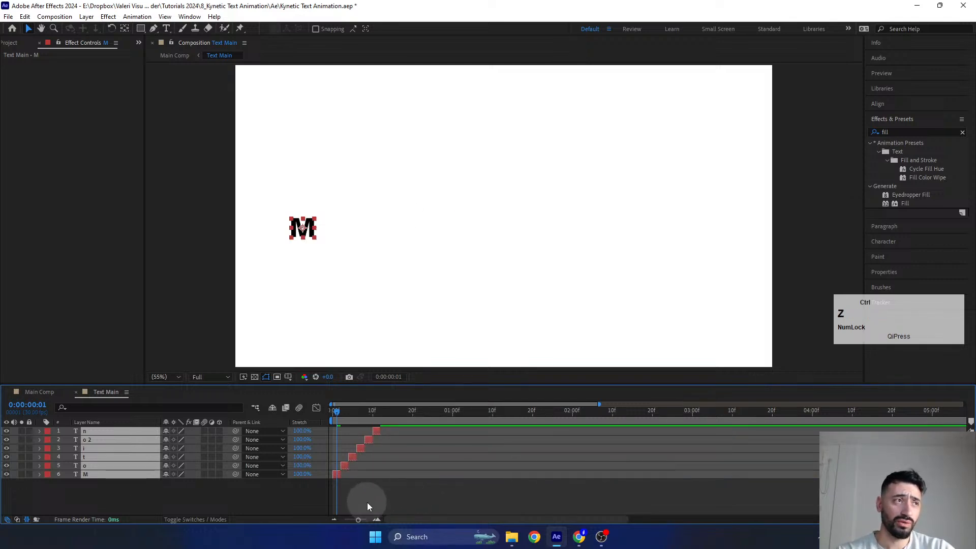
key(ctrl+z)
key(ctrl+z)
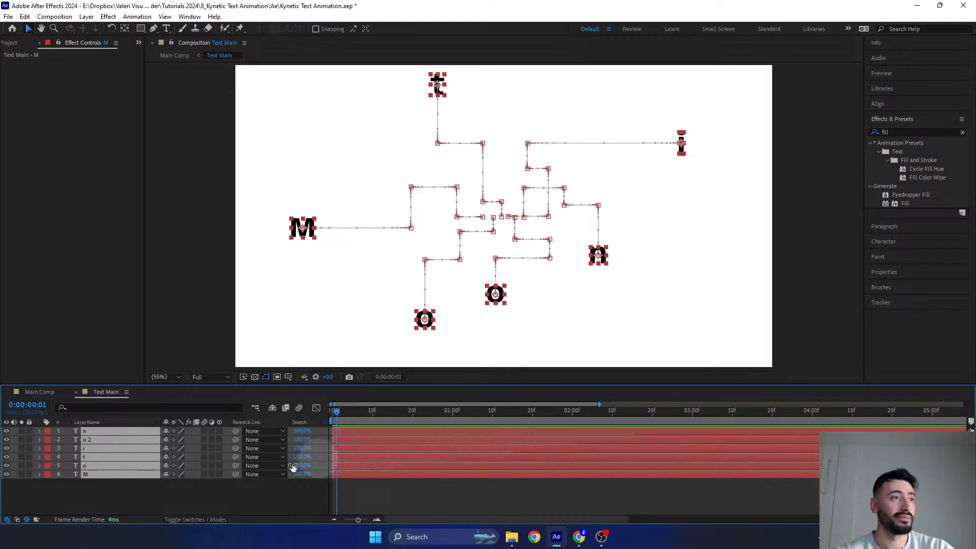
click(228, 493)
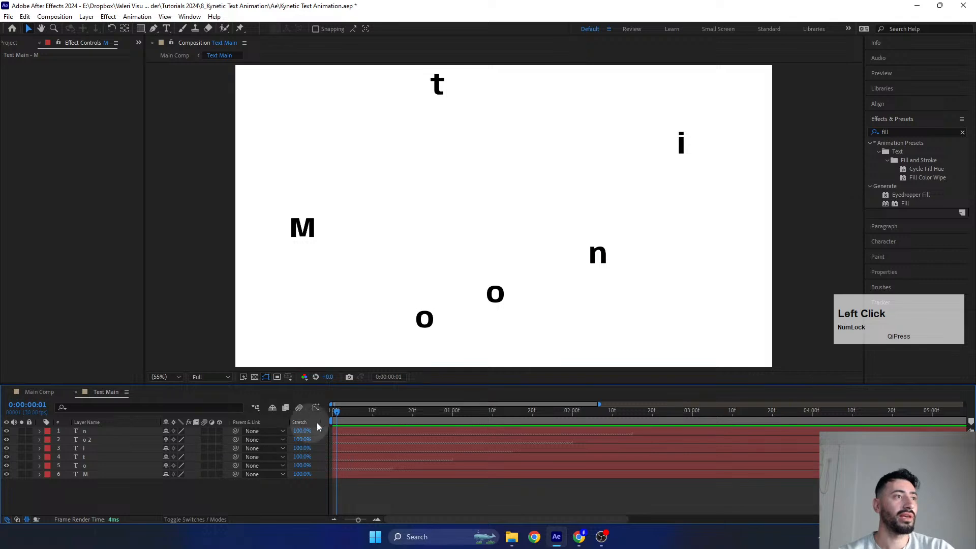
- Move Text Main's current time to 0:00:00:00, return to Main Comp and hide the upper Text Main layer
mouse_move(340, 414)
mouse_down()
mouse_move(350, 413)
mouse_move(323, 415)
mouse_up()
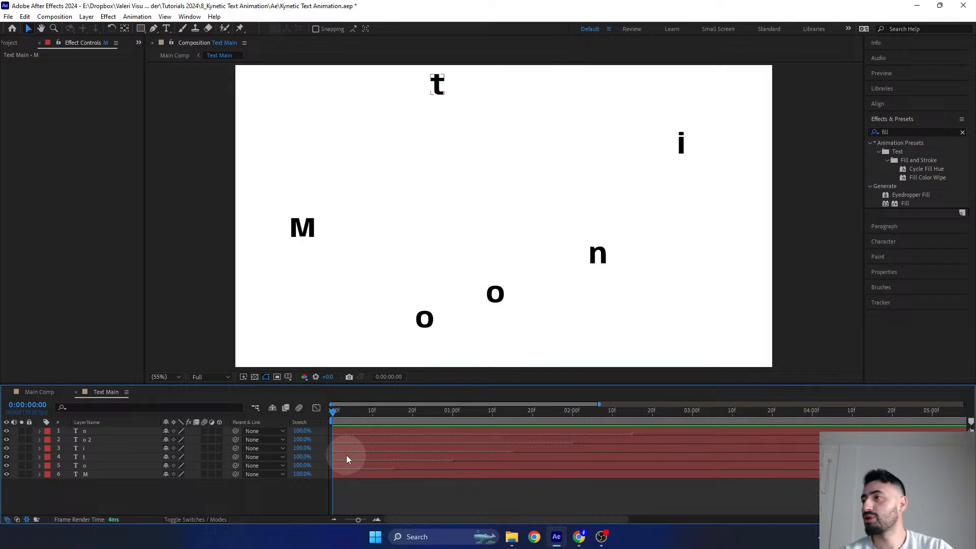
click(39, 393)
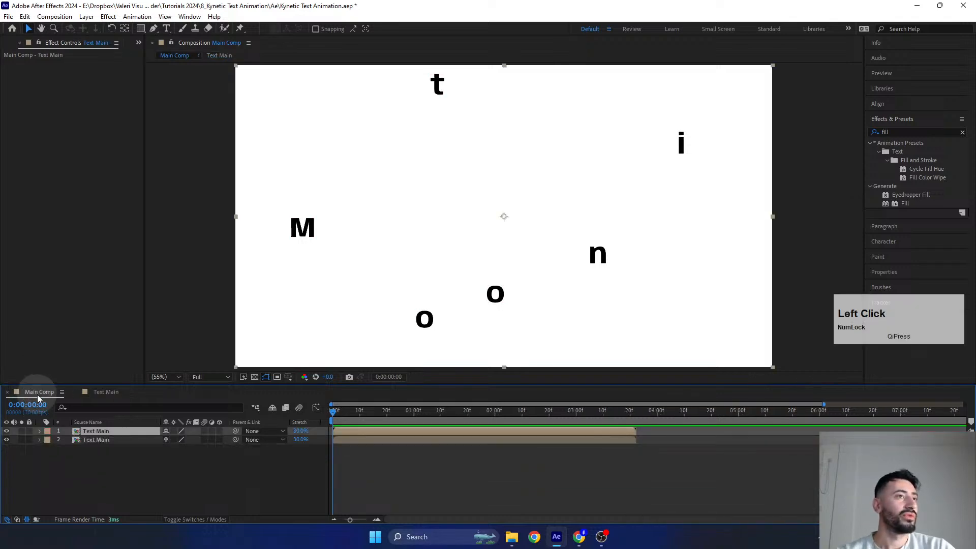
click(6, 431)
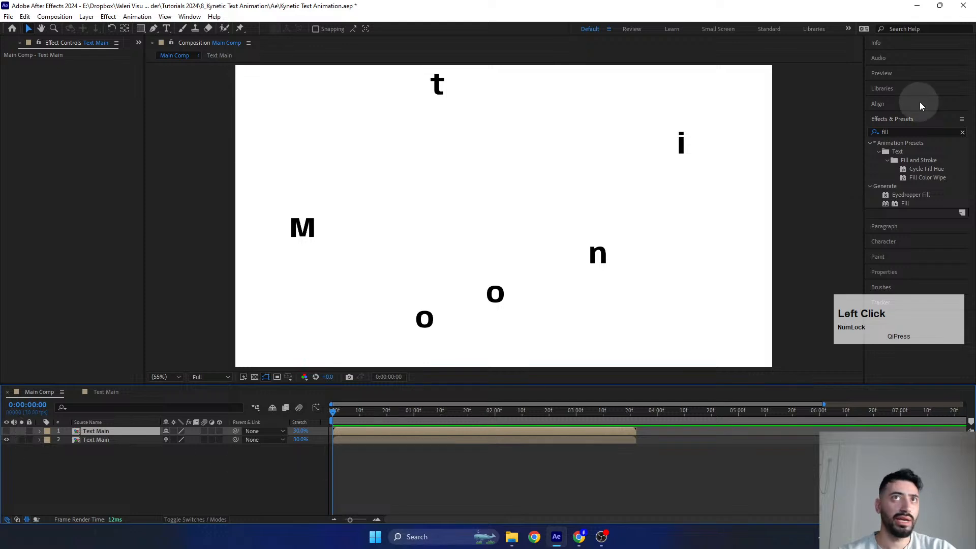
- Apply the Fill effect to the lower Text Main layer and set its color to bright blue
drag(905, 203, 90, 447)
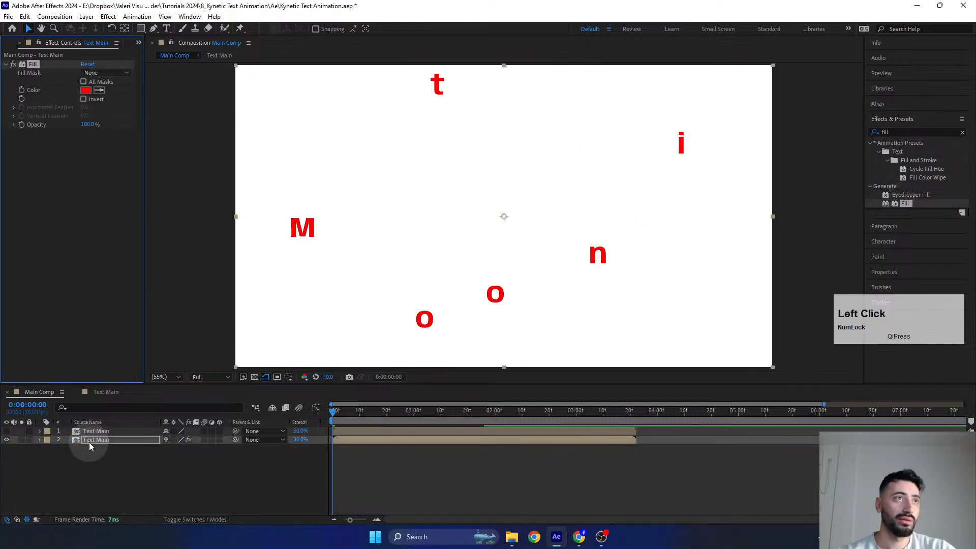
click(87, 91)
drag(790, 280, 155, 143)
drag(181, 196, 182, 220)
click(261, 161)
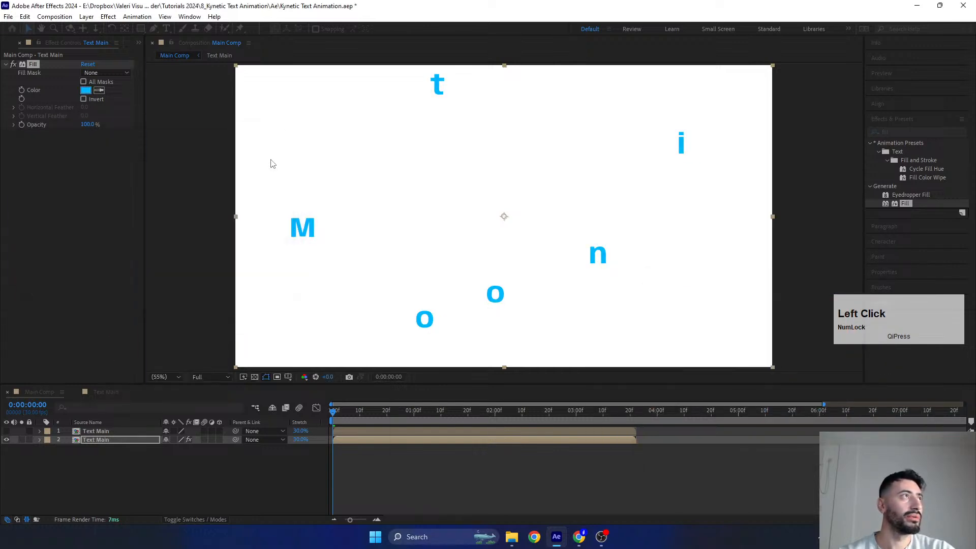
- Find the Echo effect, apply it to the lower Text Main layer and move the current time to 0:00:00:05
click(906, 132)
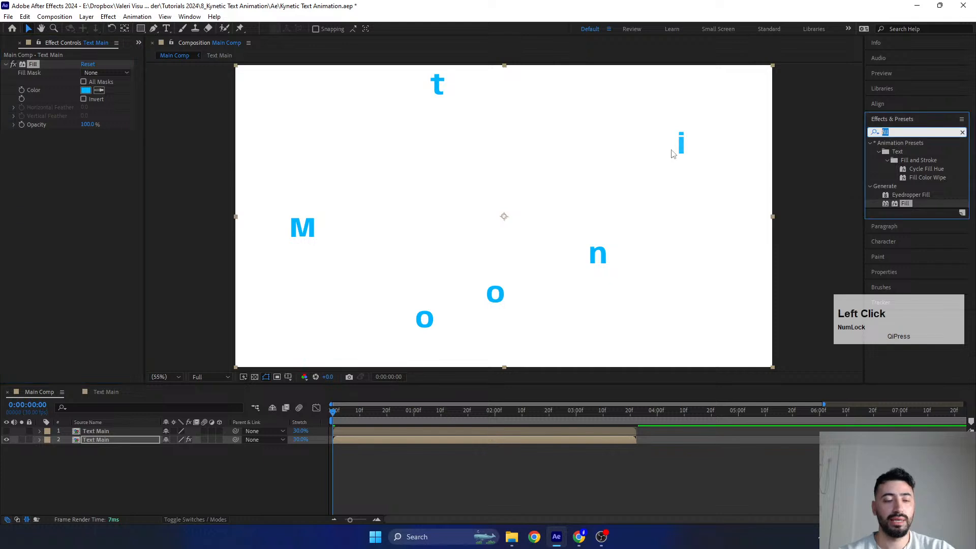
text(echo)
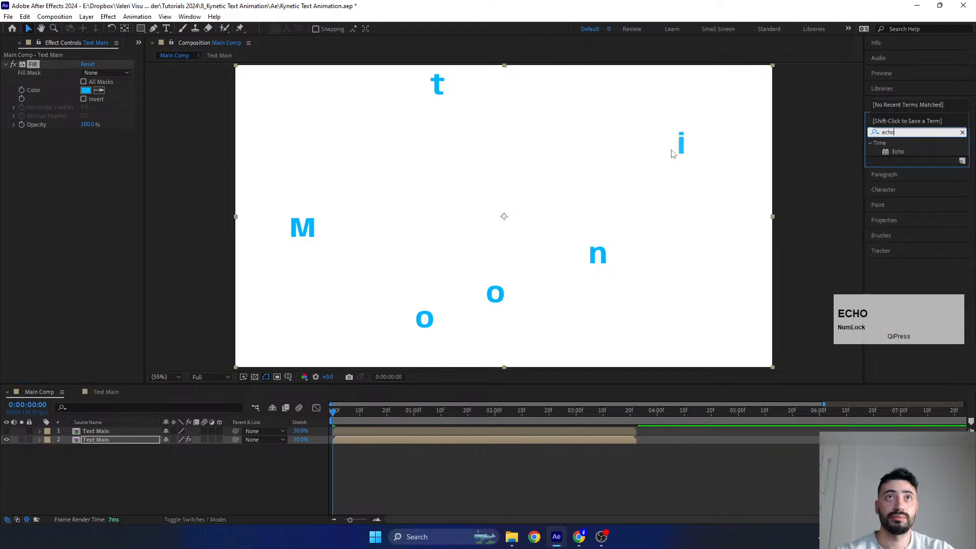
drag(896, 150, 106, 444)
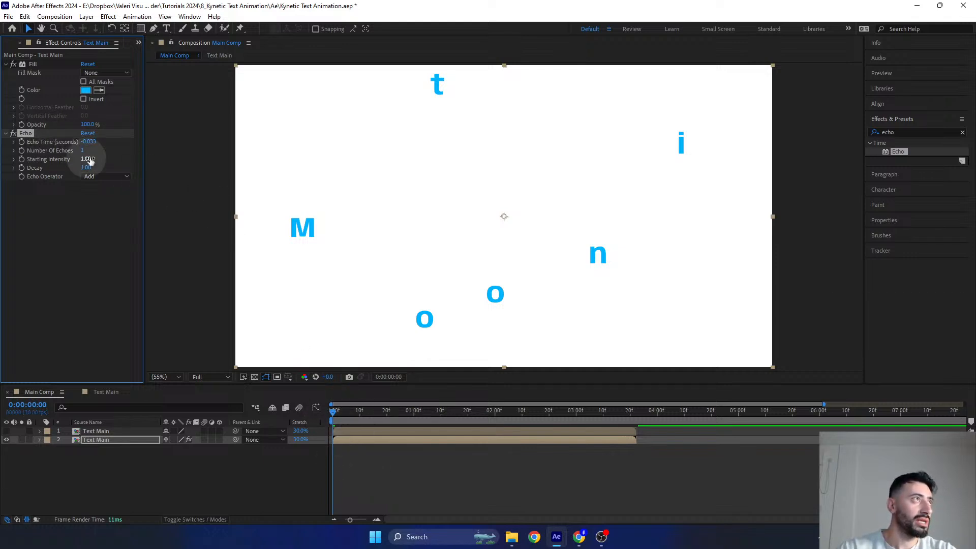
drag(335, 411, 347, 415)
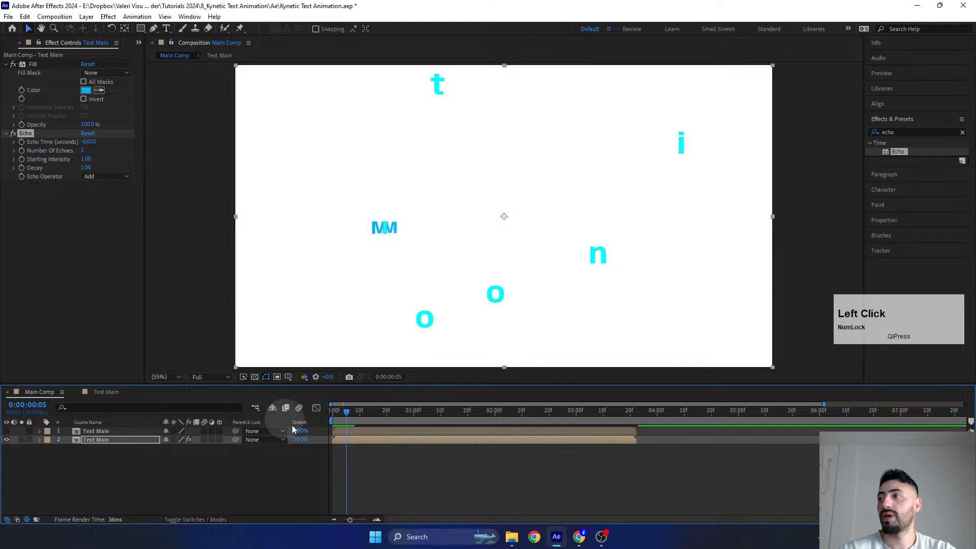
click(345, 415)
drag(345, 415, 344, 415)
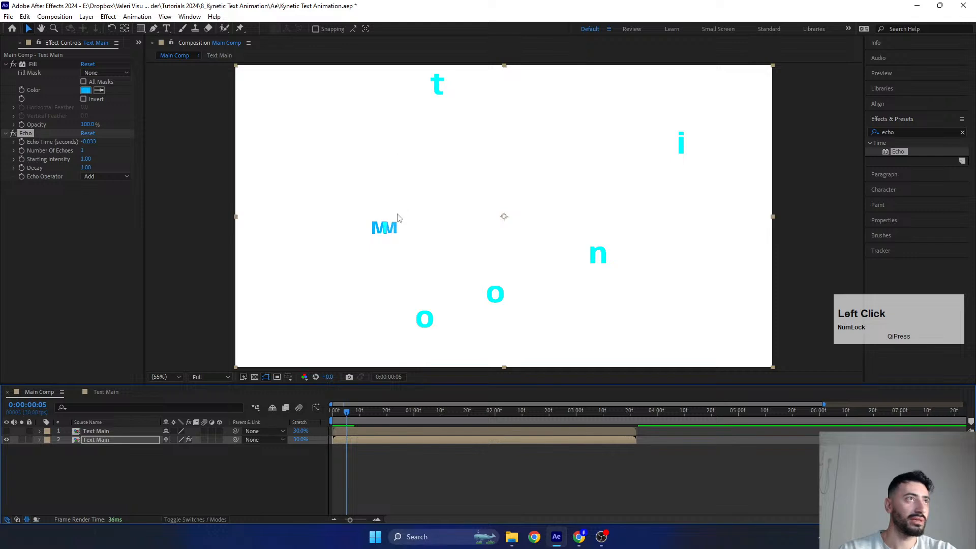
- Set the Echo effect's echo time to -0.001 seconds and its number of echoes to 10
click(88, 142)
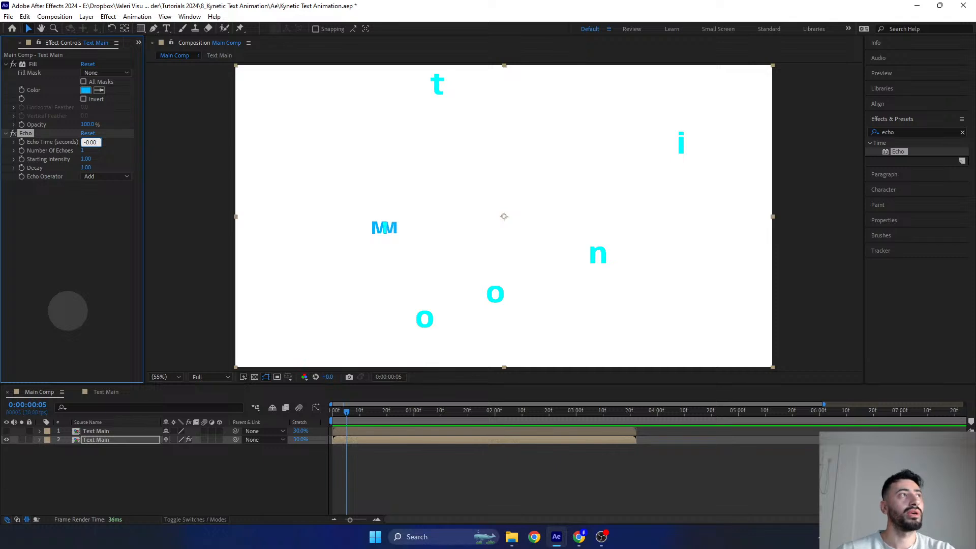
click(68, 310)
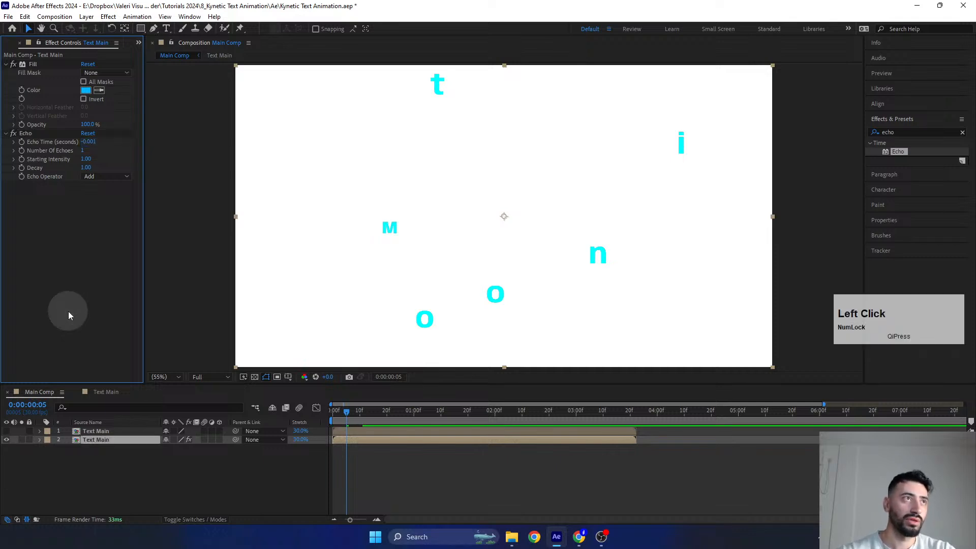
key(Num_Lock)
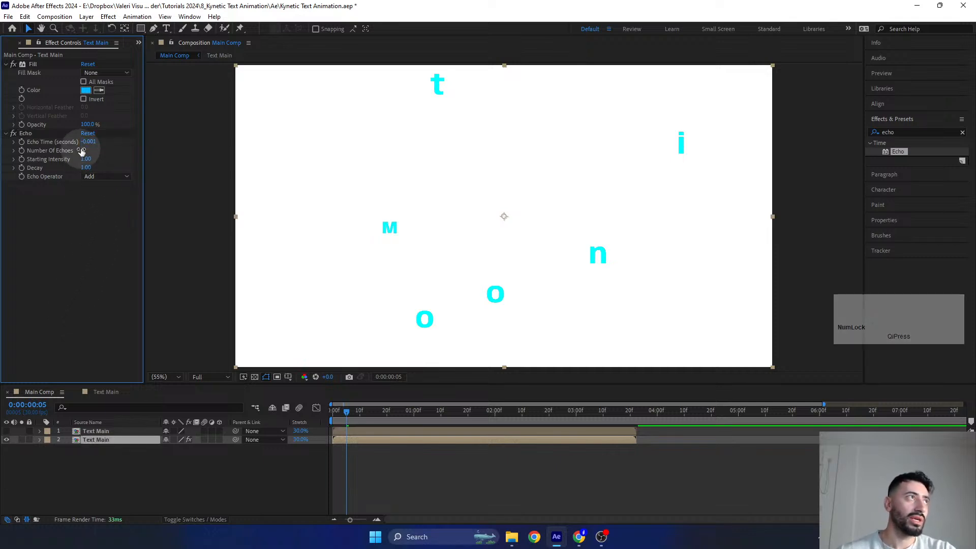
click(84, 151)
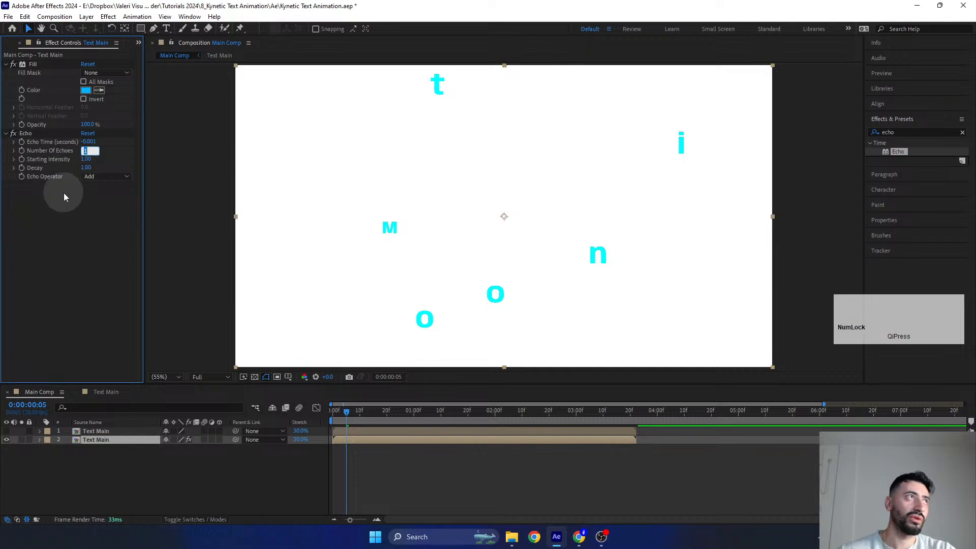
text(10)
key(Return)
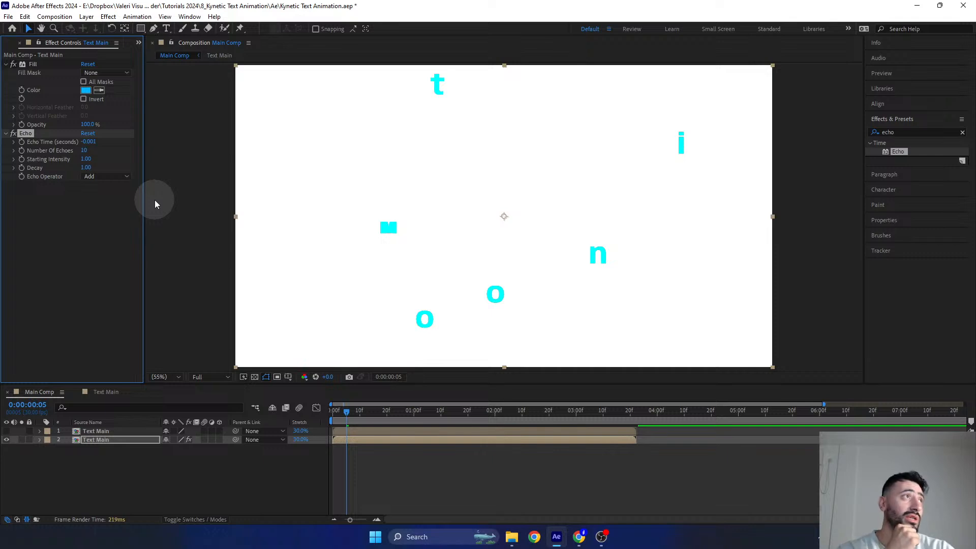
- Set the Echo effect's echo time to -0.003 seconds
scroll(369, 222, up, 2)
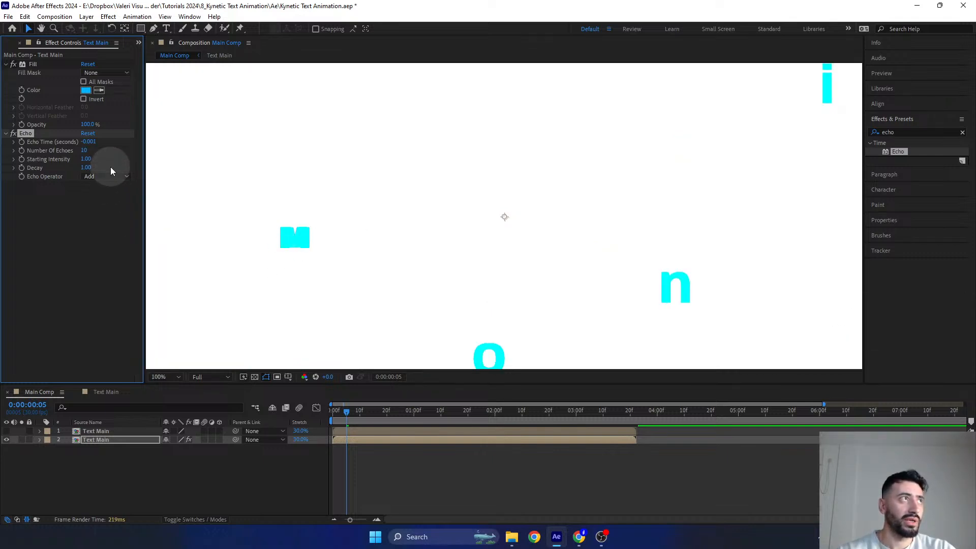
drag(89, 140, 93, 147)
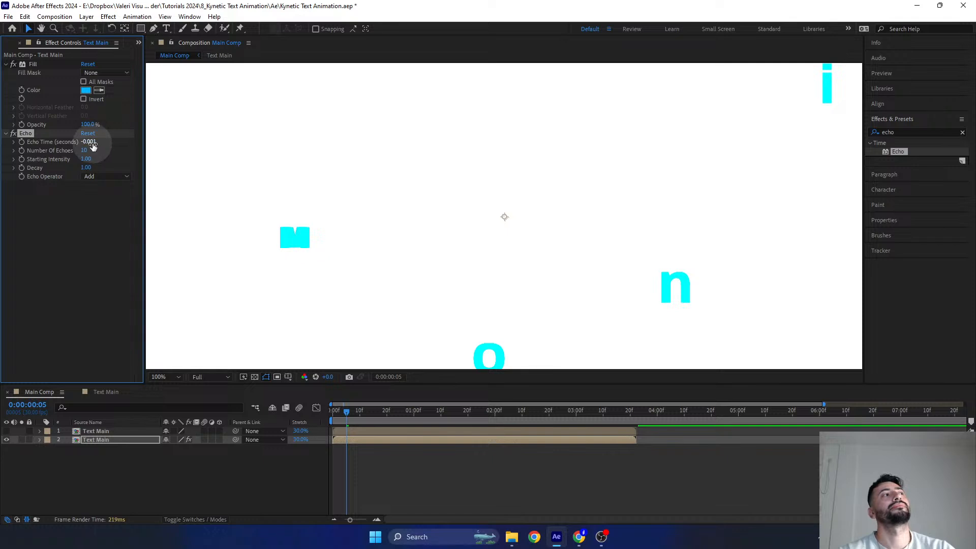
click(92, 144)
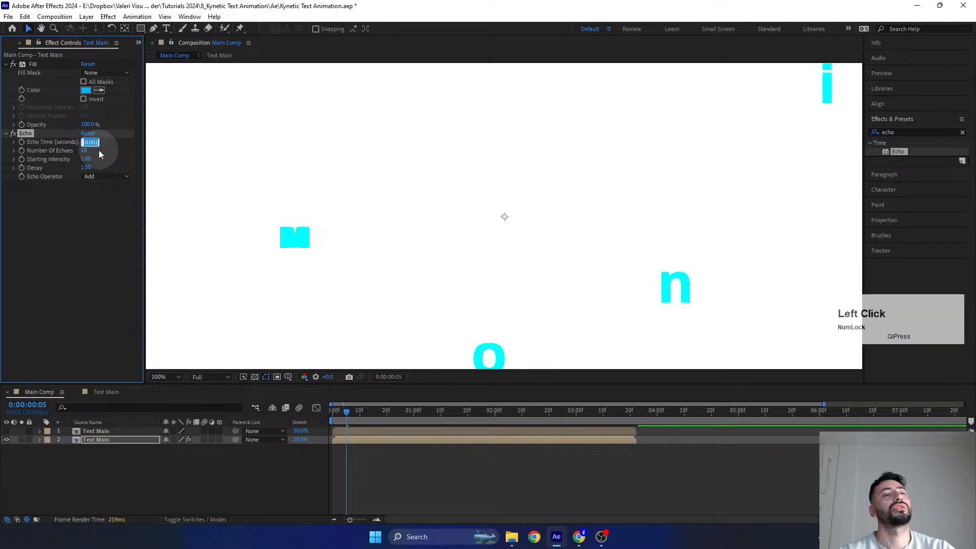
key(Right)
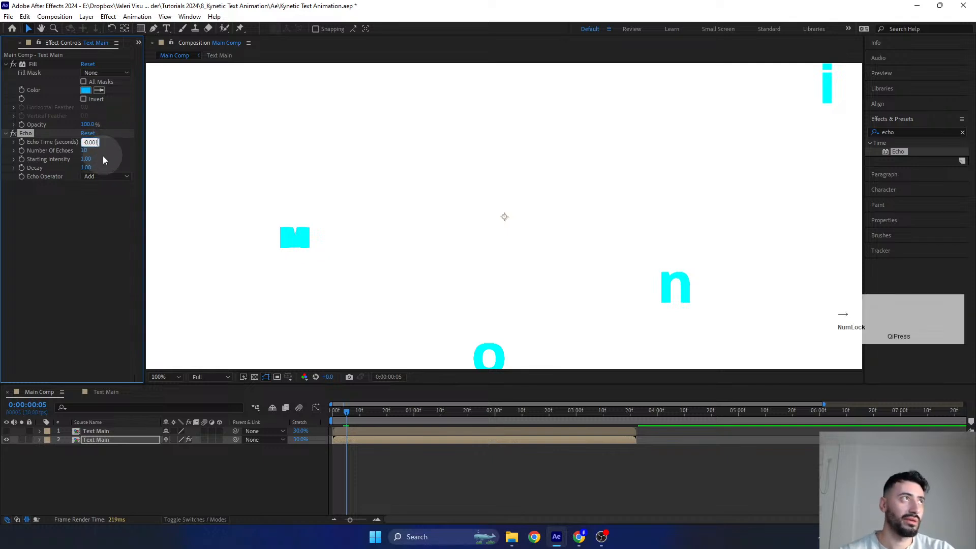
key(BackSpace)
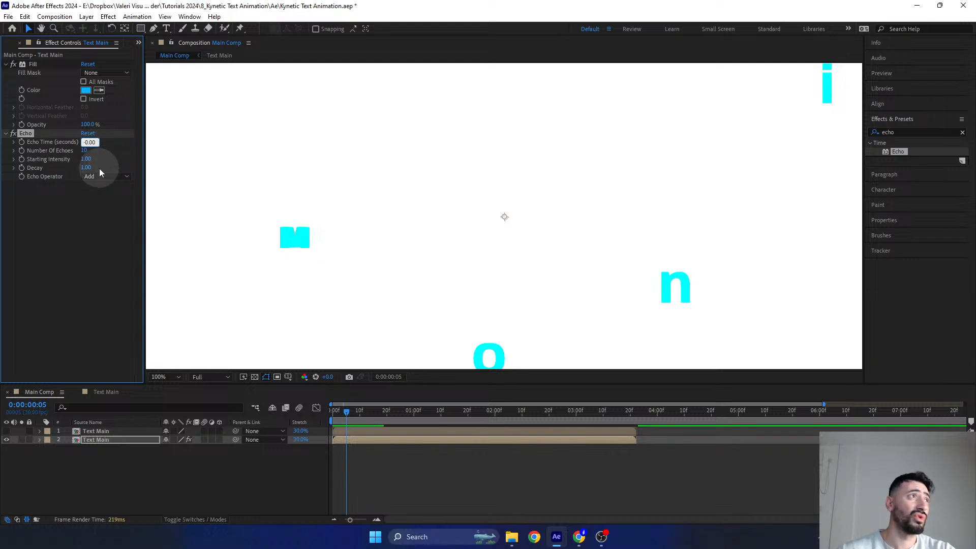
key(Return)
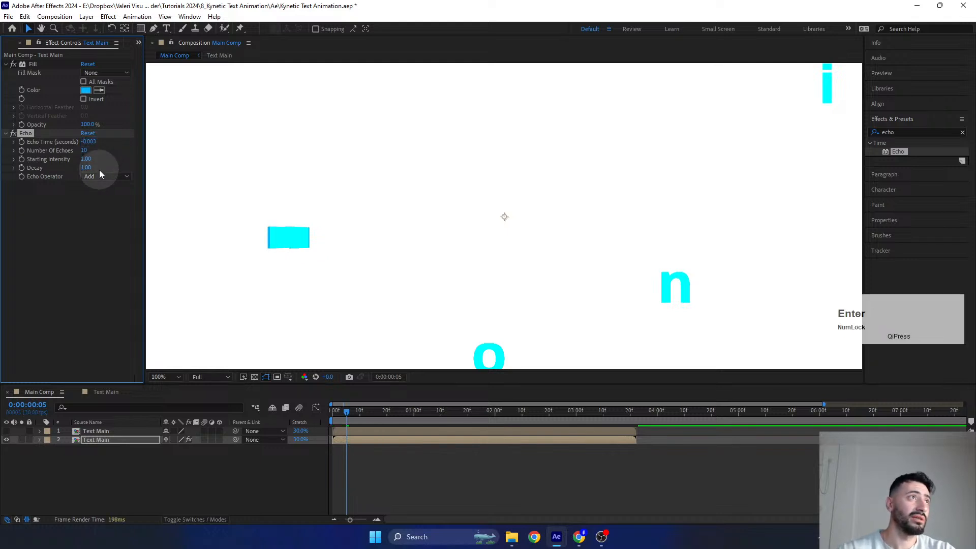
key(Num_Lock)
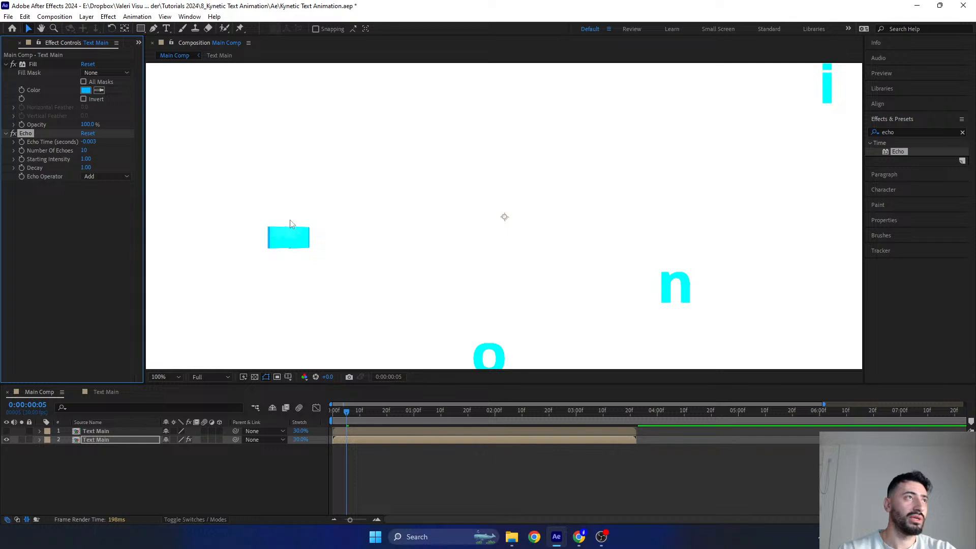
- Compare 5 and 10 echoes in the Echo effect and set the number of echoes to 5
click(83, 151)
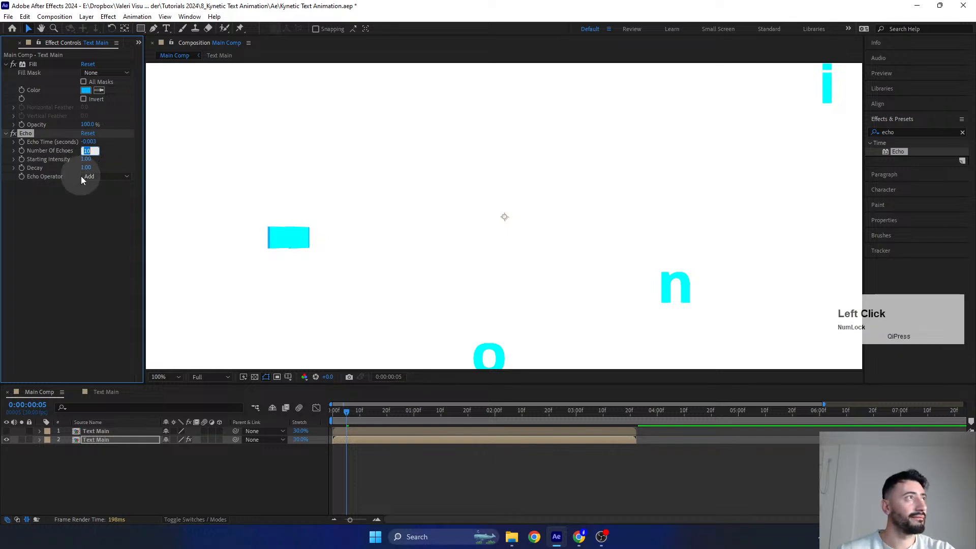
text(5)
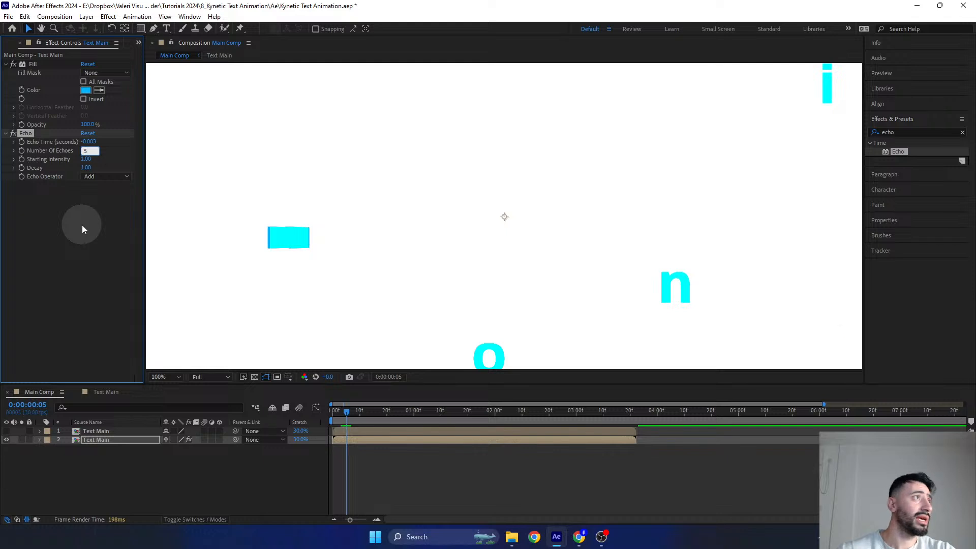
key(Return)
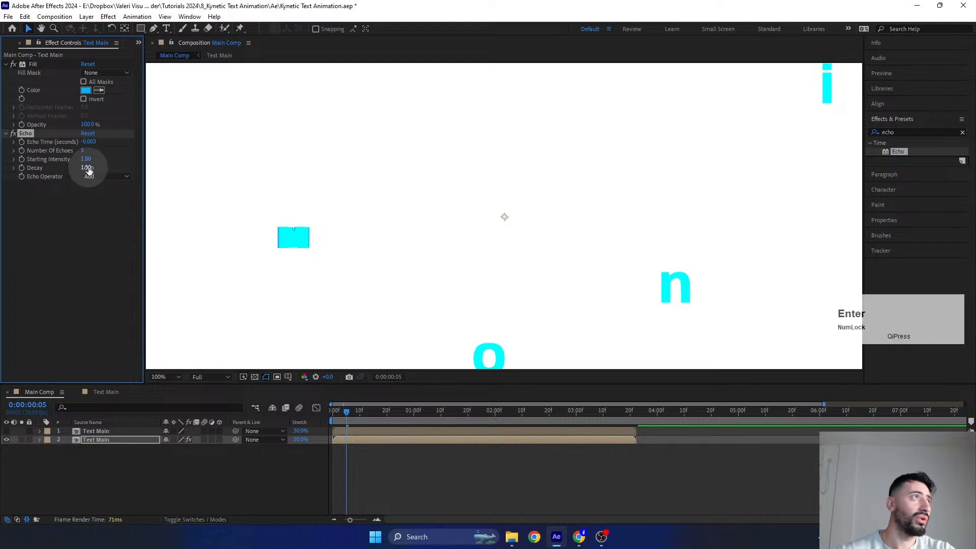
click(83, 151)
text(10)
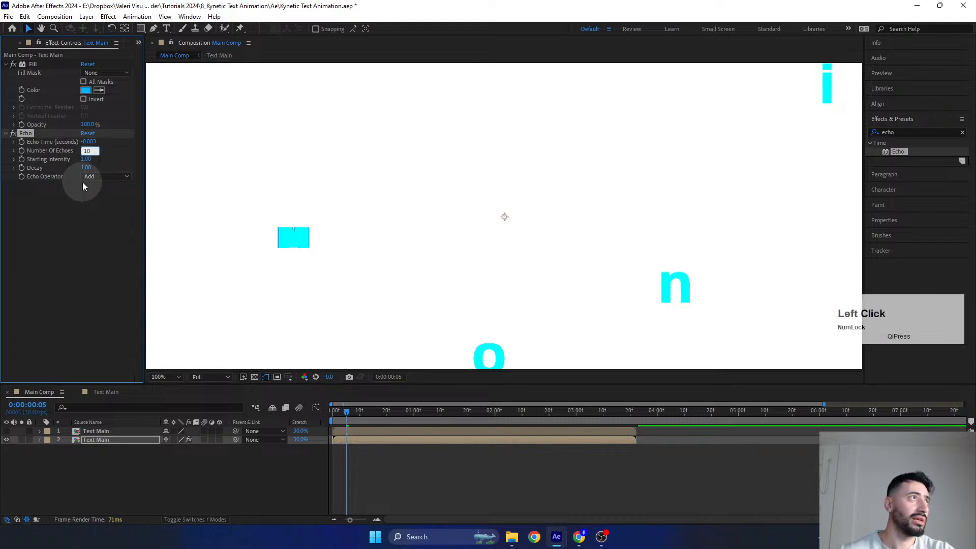
key(Return)
click(83, 149)
text(5)
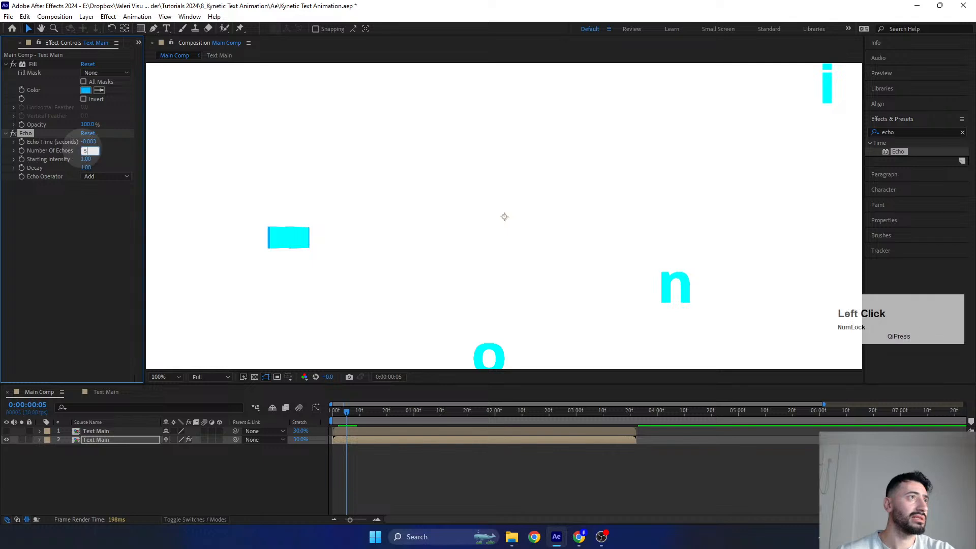
key(Return)
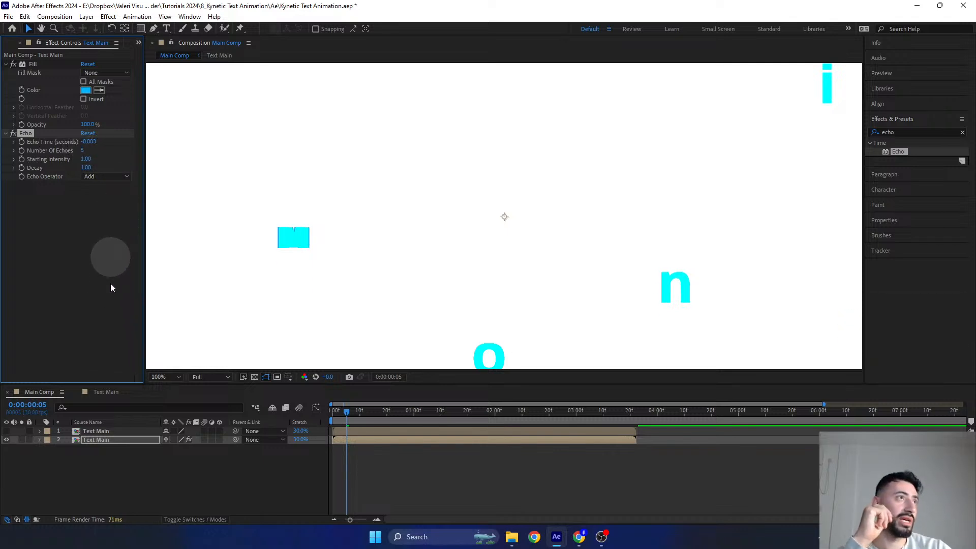
- Show the upper Text Main layer again and examine the echo trail around the letter M up close
click(6, 432)
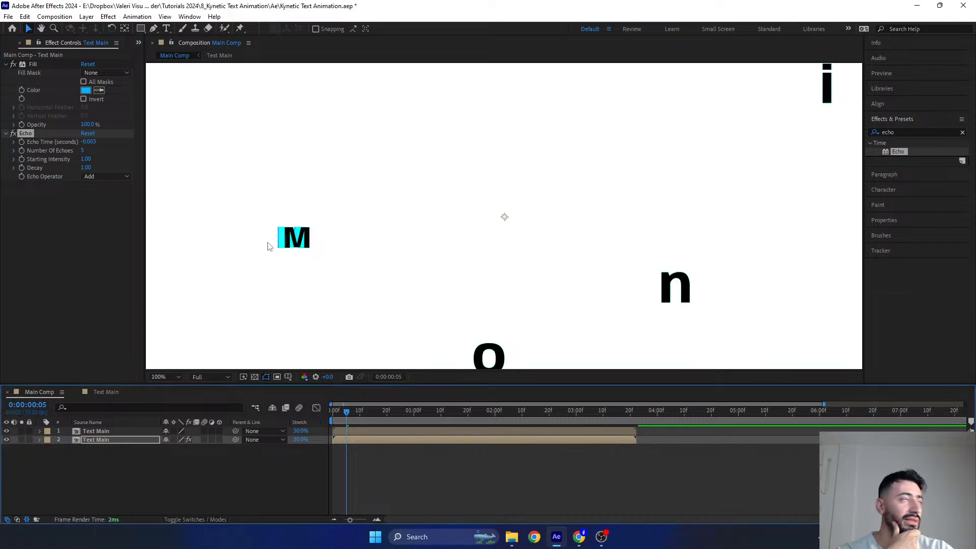
click(85, 260)
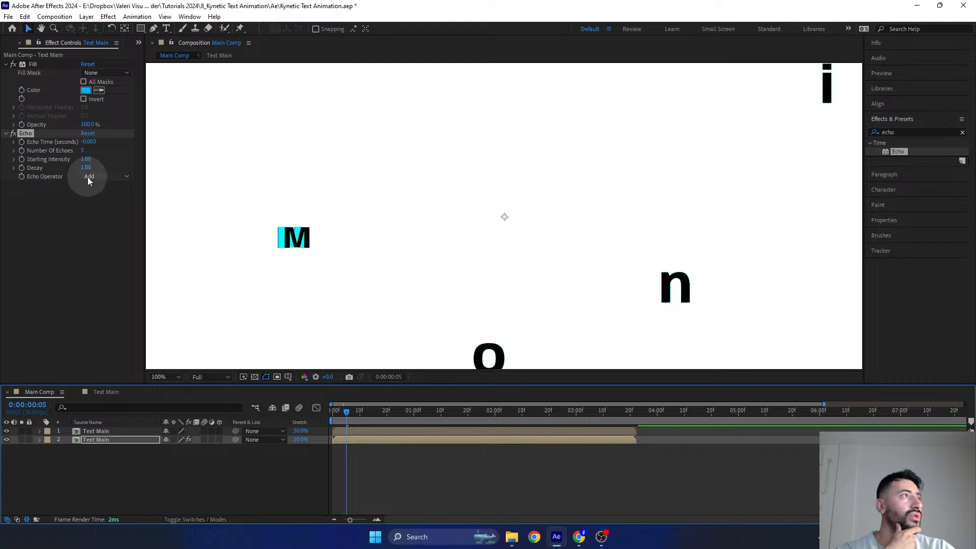
scroll(258, 254, up, 1)
drag(256, 247, 370, 256)
scroll(264, 280, up, 1)
drag(265, 279, 336, 262)
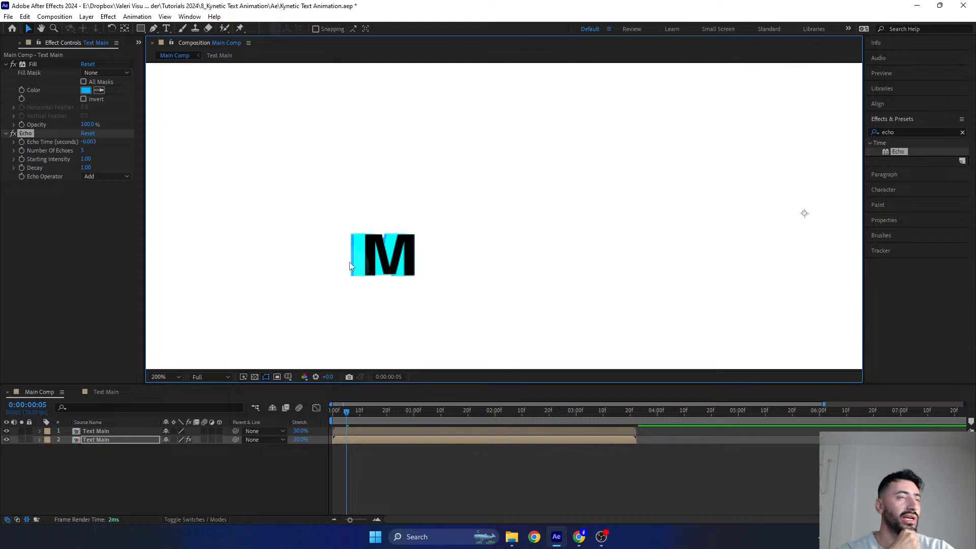
- Set the echo operator of the lower Text Main layer's Echo effect to Maximum
click(104, 178)
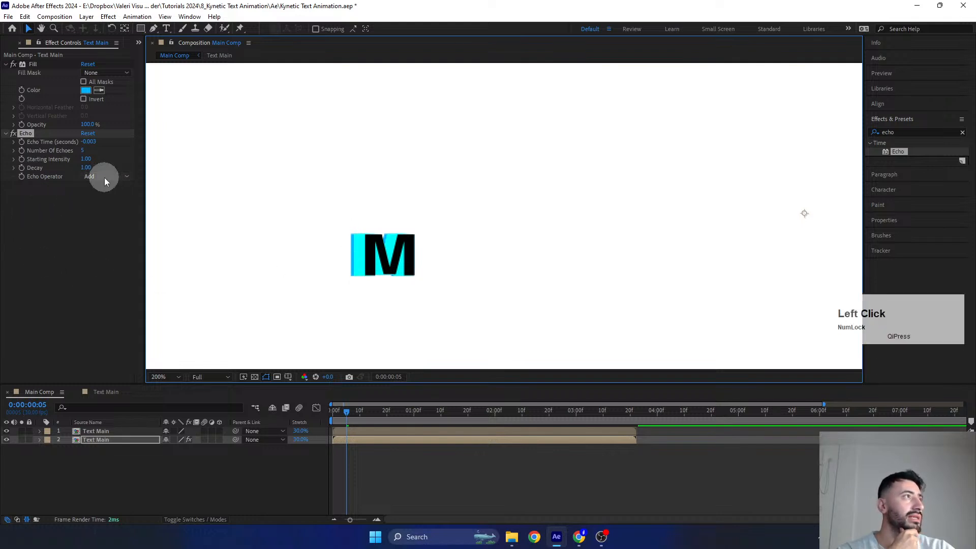
click(101, 200)
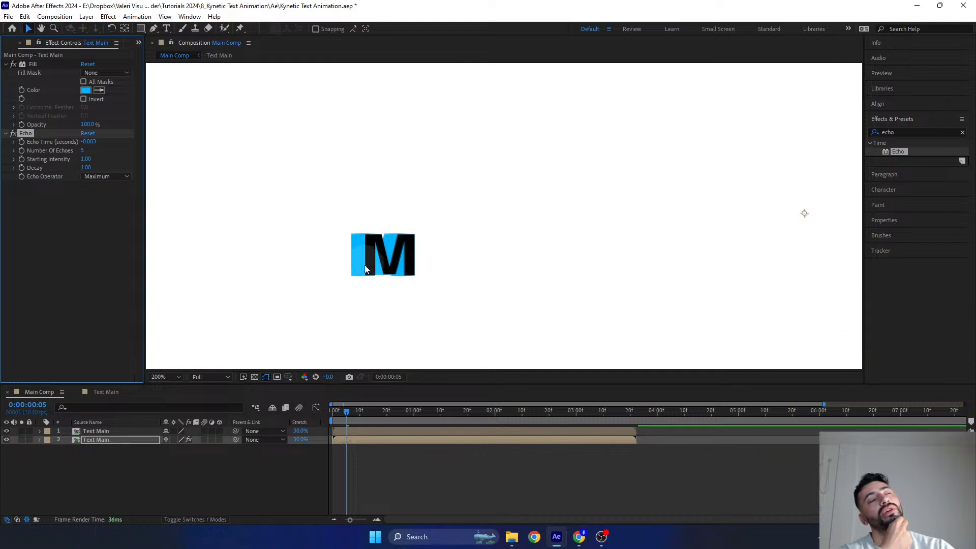
mouse_move(344, 411)
mouse_down()
mouse_move(358, 413)
mouse_move(344, 411)
mouse_up()
scroll(350, 288, down, 1)
- Duplicate the lower Text Main layer that carries the Fill and Echo effects
click(90, 441)
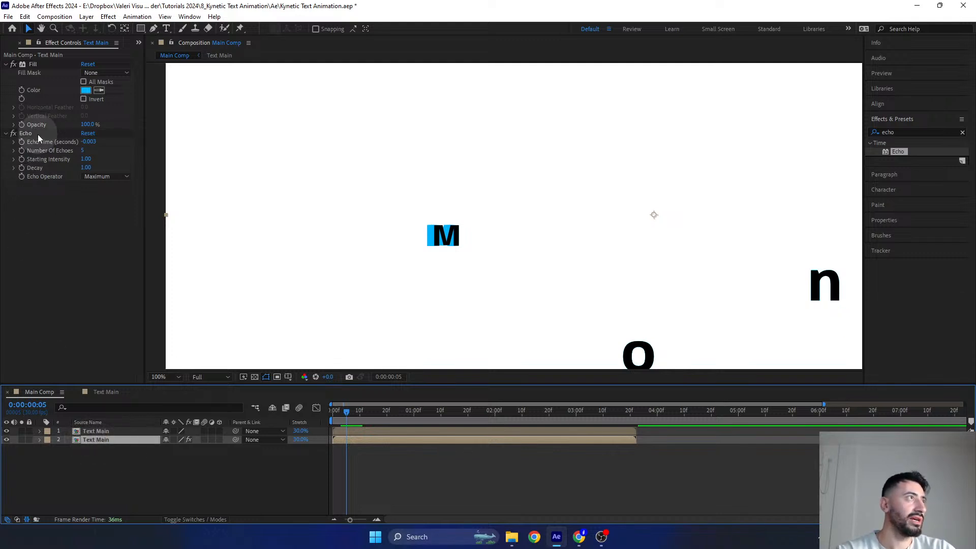
drag(38, 135, 34, 187)
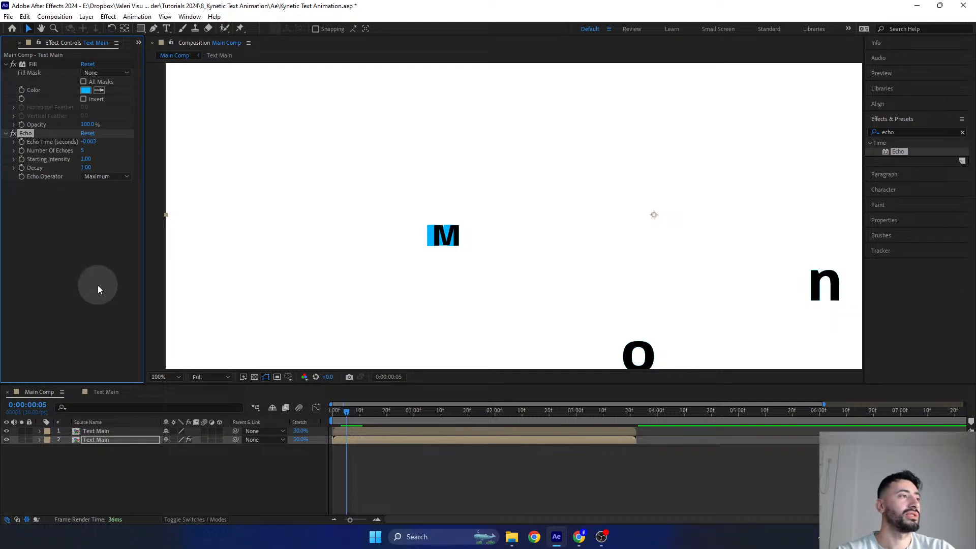
click(90, 439)
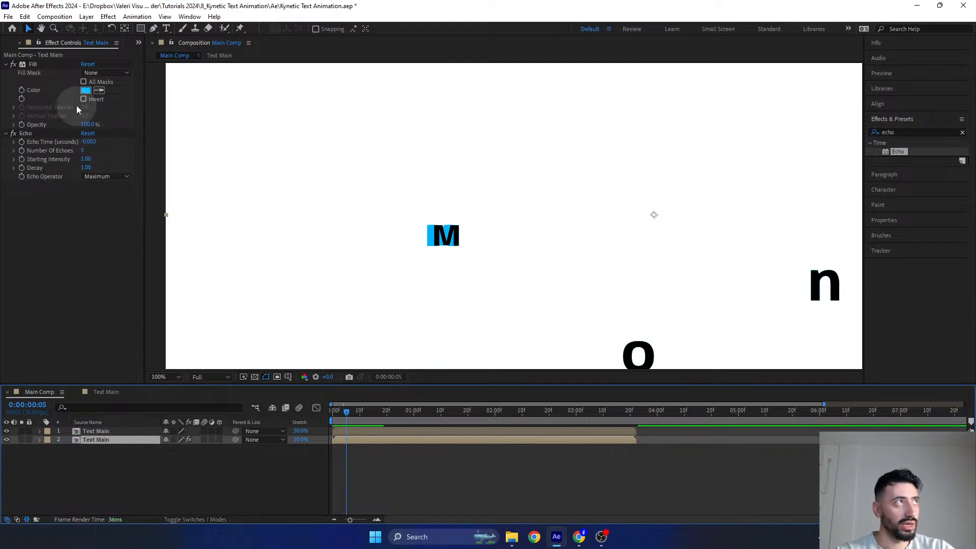
key(ctrl+d)
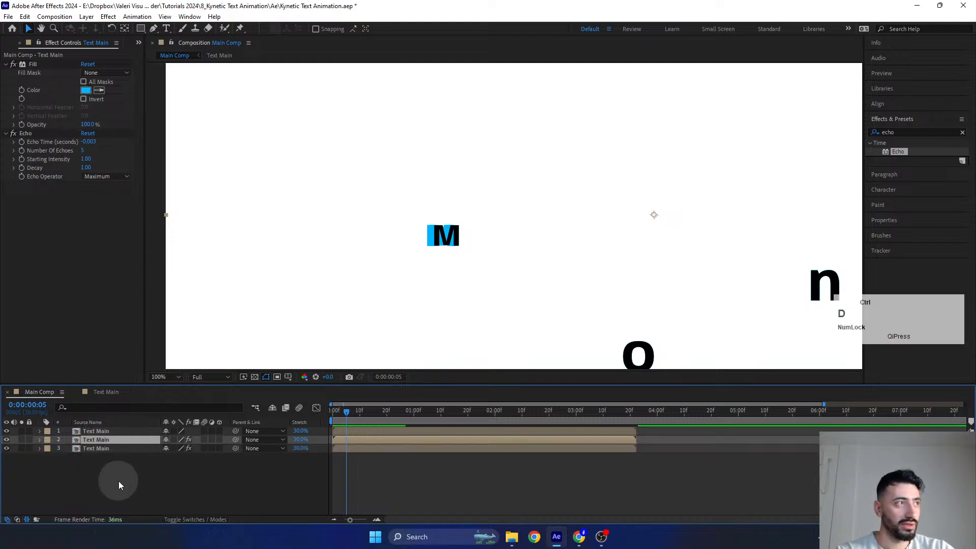
- Set the number of echoes to 10 on the bottom Text Main layer's Echo effect
click(95, 448)
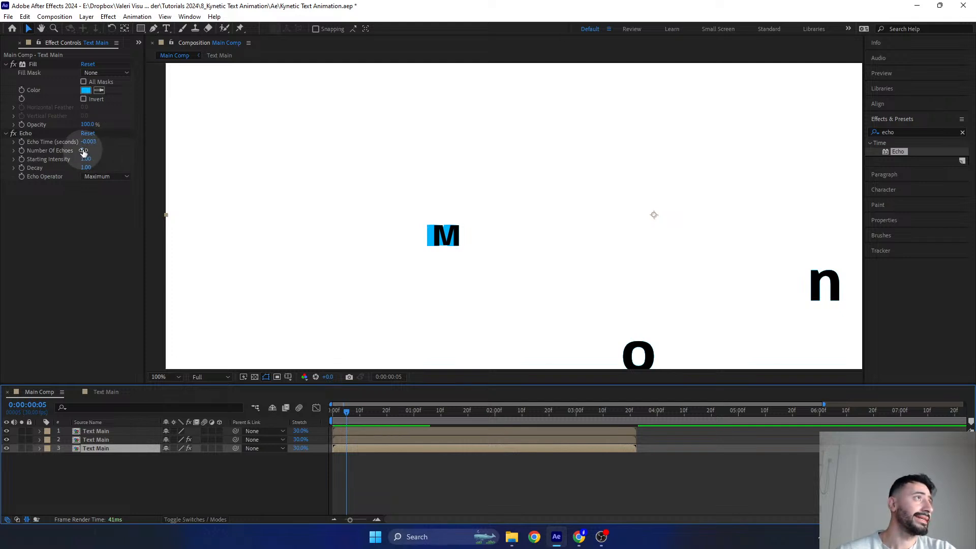
click(83, 152)
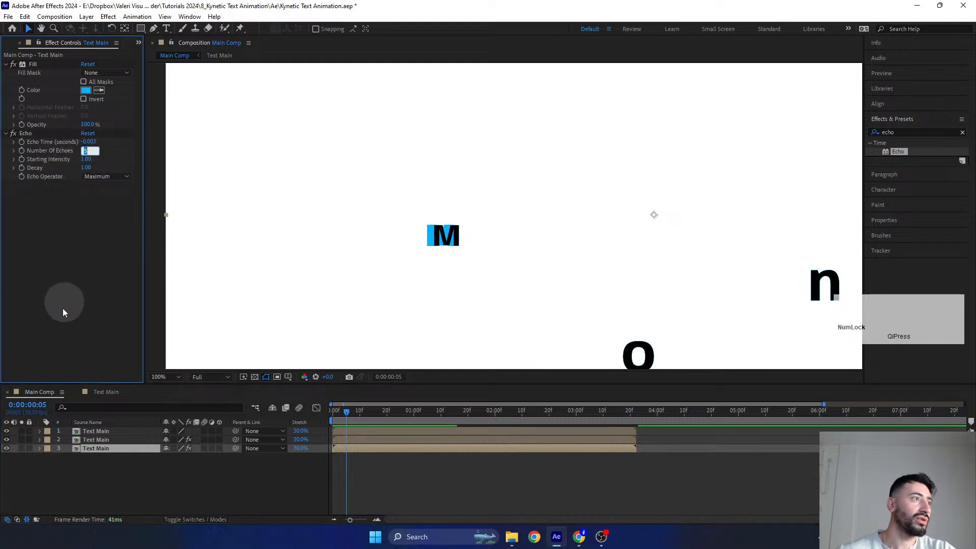
text(10)
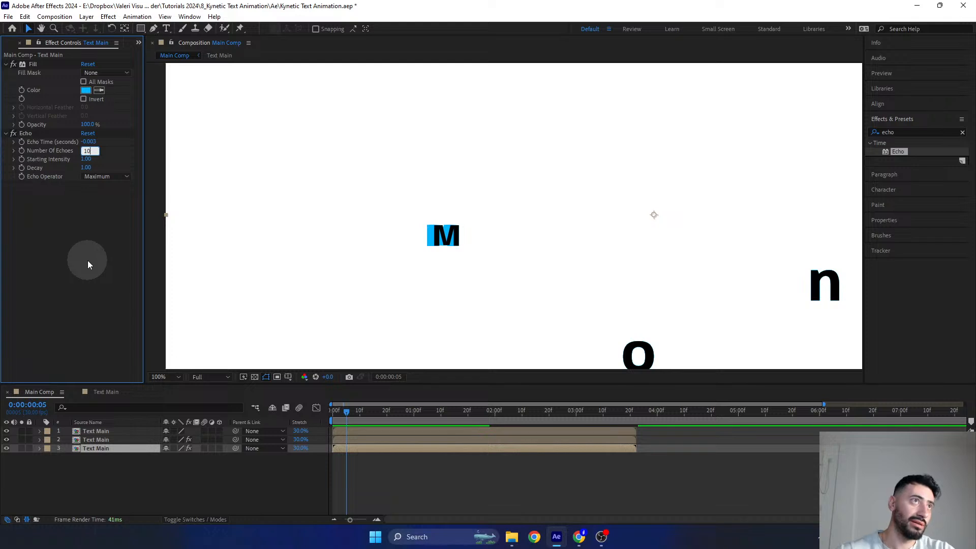
key(Return)
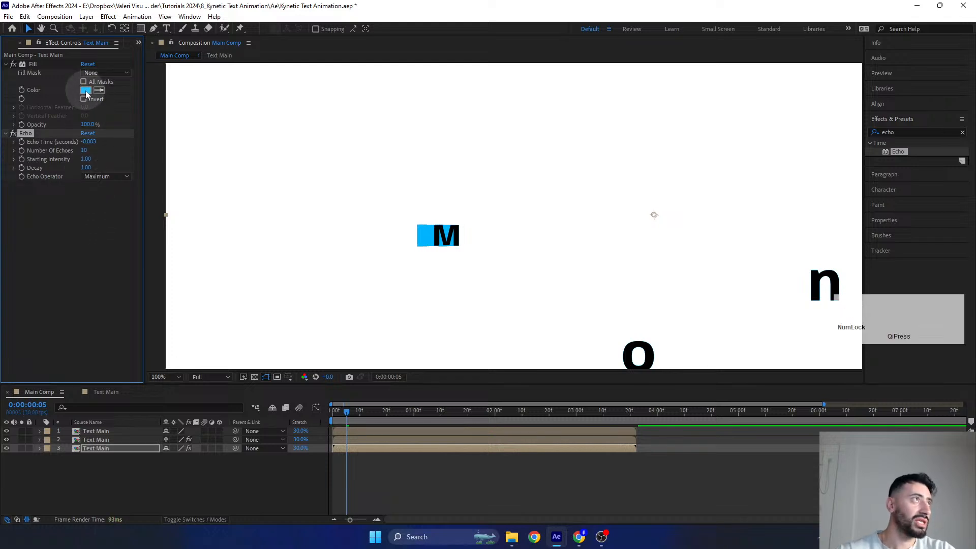
- Change the bottom Text Main layer's fill color to yellow (FFFC00) and check the two-color trail behind the M up close
click(86, 91)
click(179, 270)
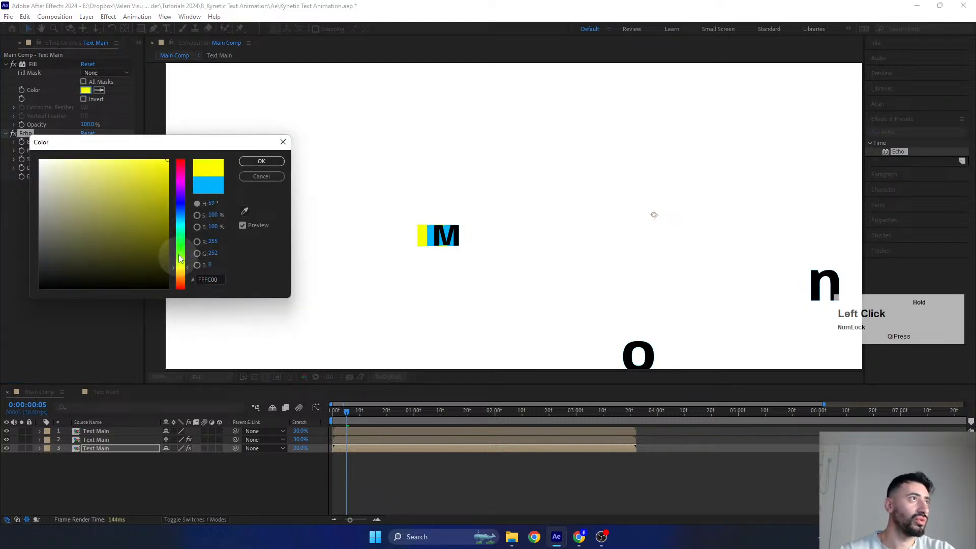
click(261, 161)
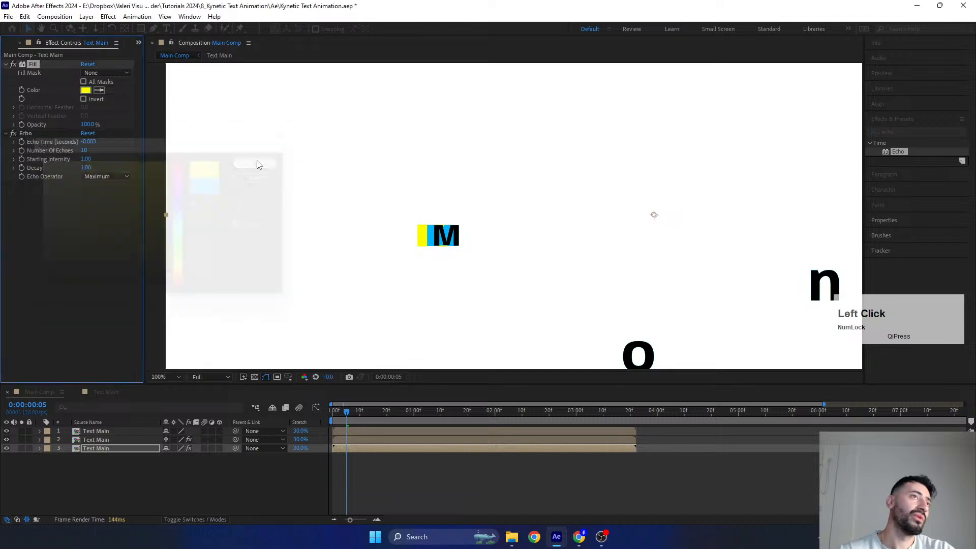
scroll(422, 246, up, 2)
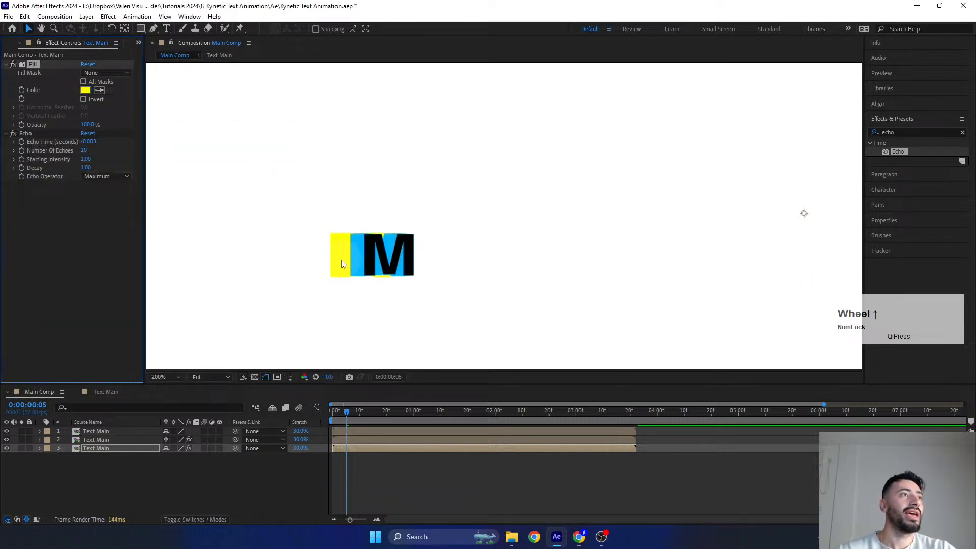
drag(341, 261, 464, 230)
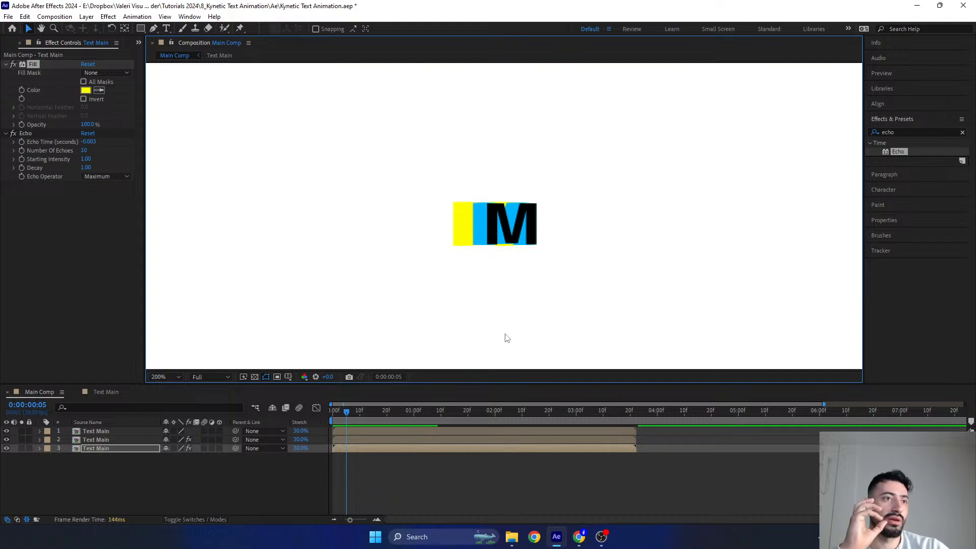
- Switch to the browser, review the reference animation in the Instagram stories, close them and return to After Effects
click(579, 537)
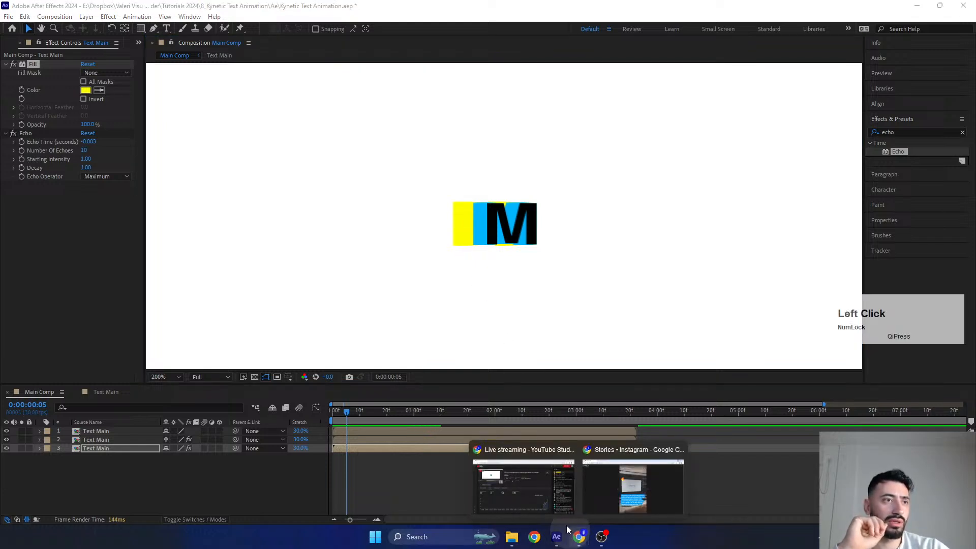
click(608, 502)
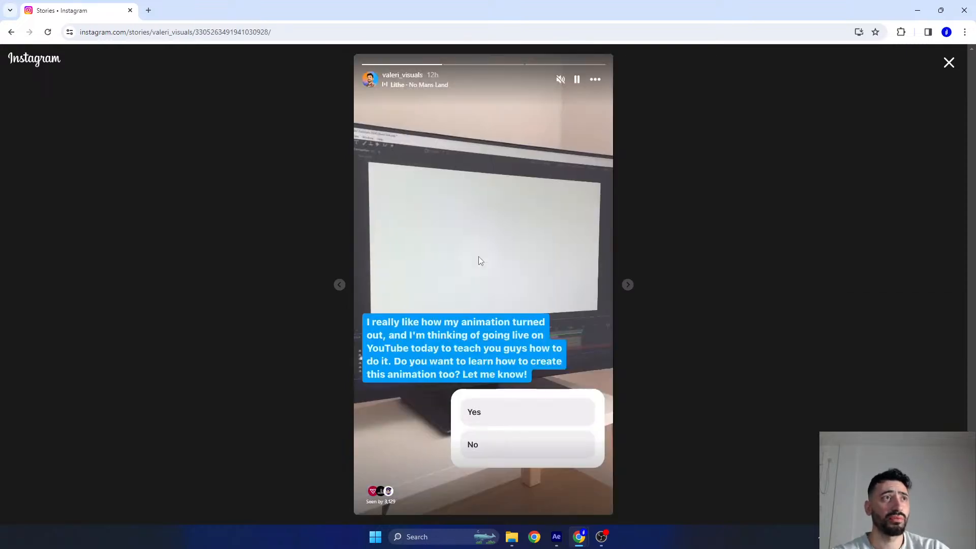
click(340, 284)
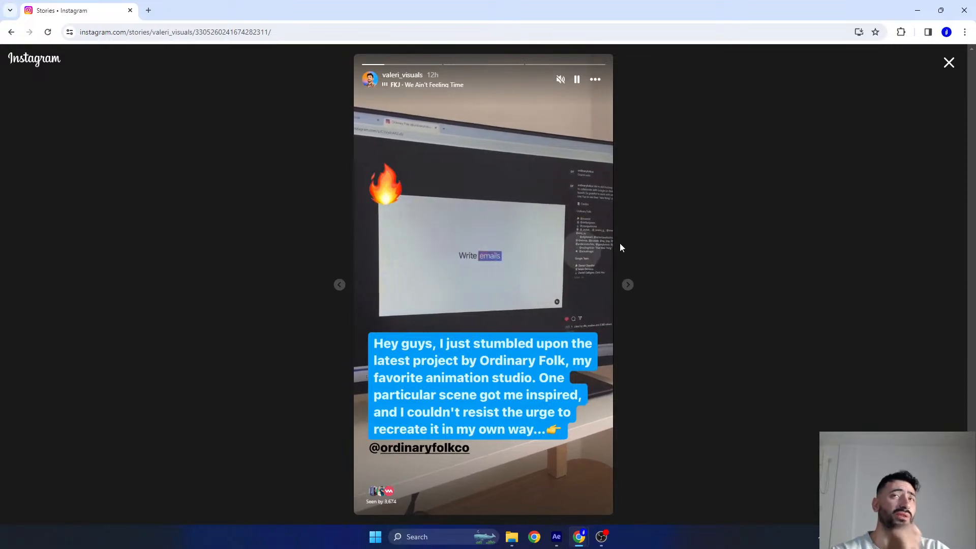
click(949, 62)
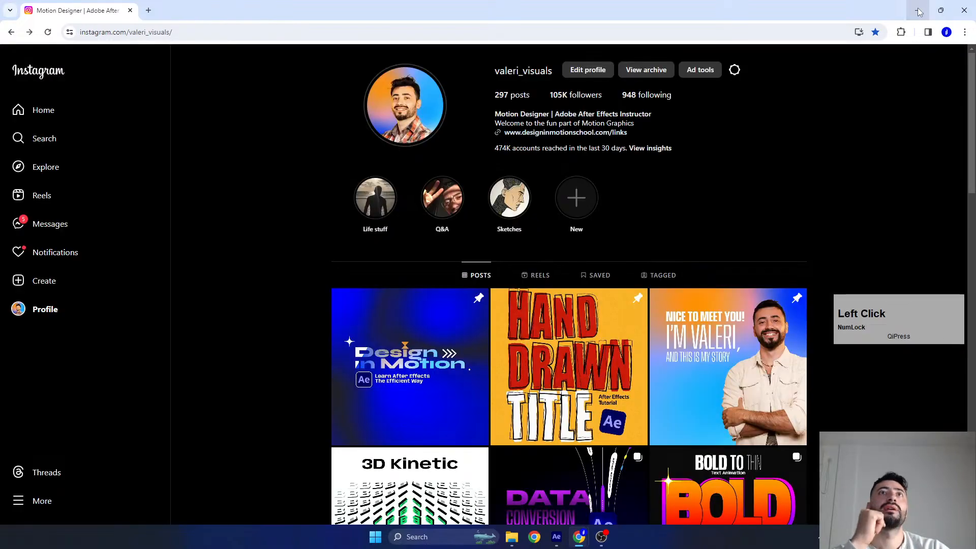
click(919, 11)
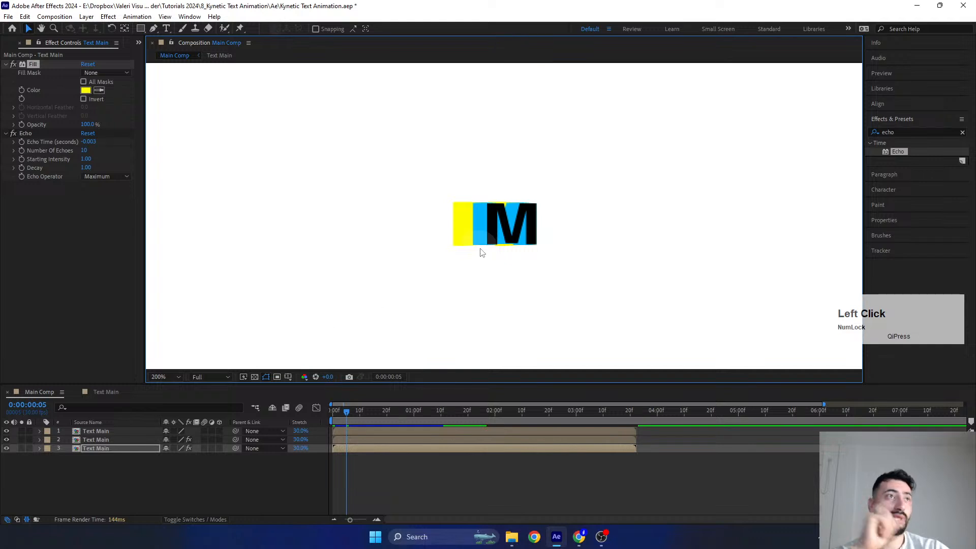
- Set the decay of the bottom Text Main layer's Echo effect to 0.9 and inspect the yellow trail closely
click(85, 168)
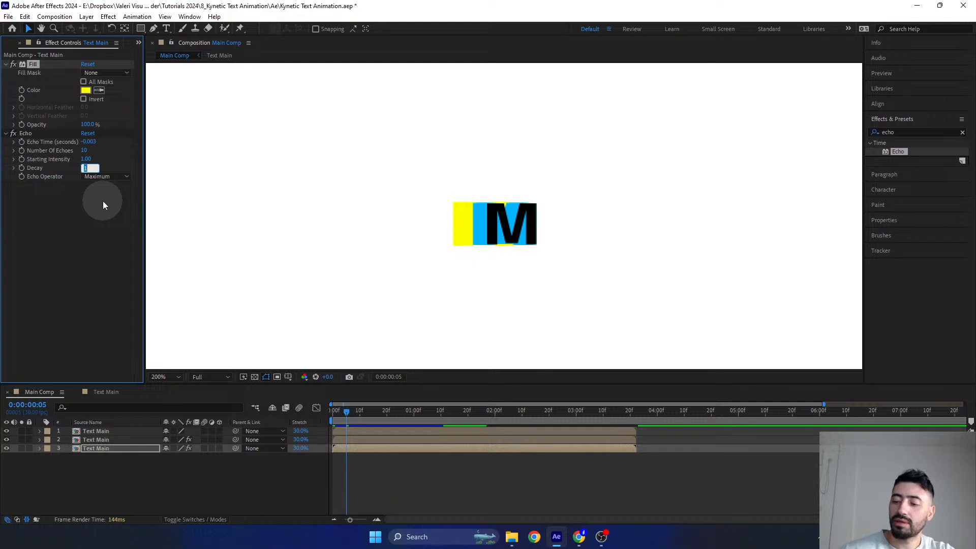
text(0.9)
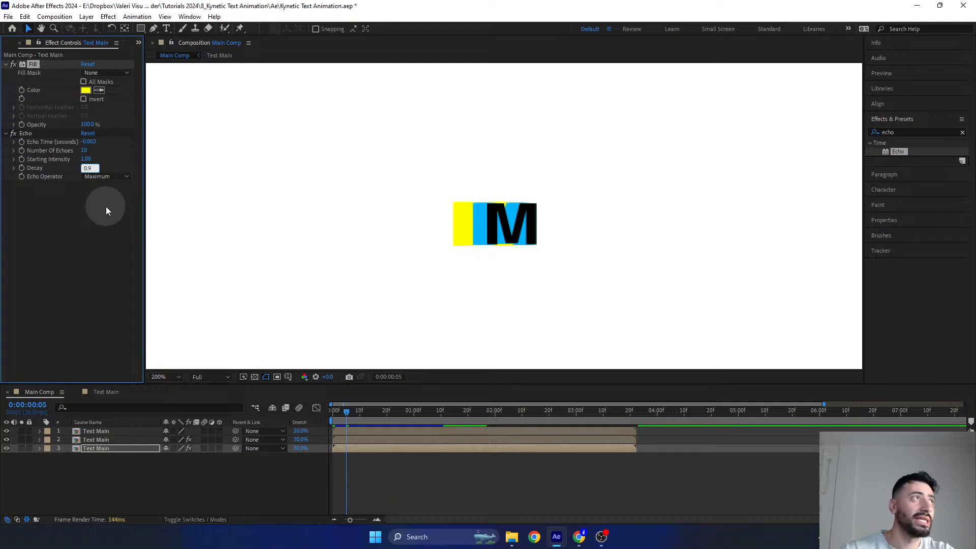
key(Return)
scroll(426, 248, up, 2)
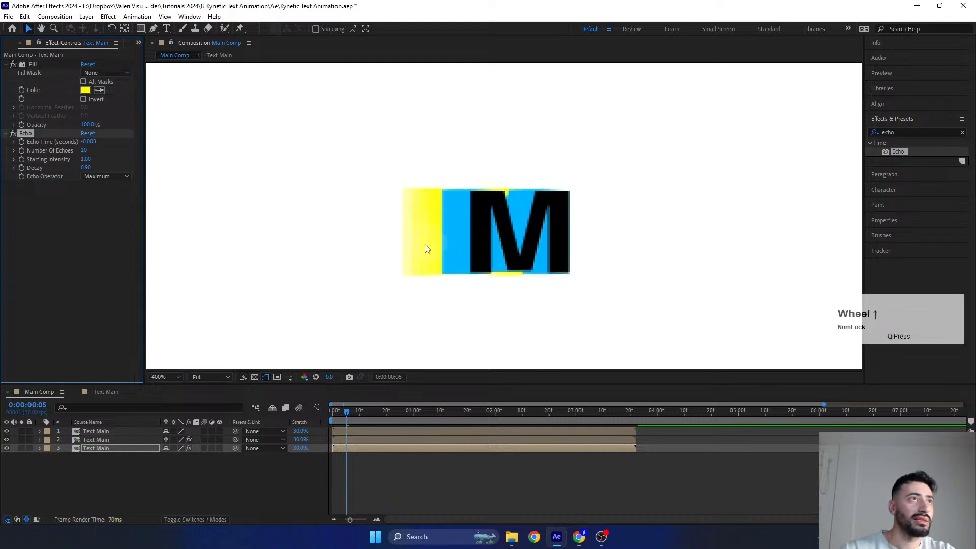
scroll(426, 248, up, 1)
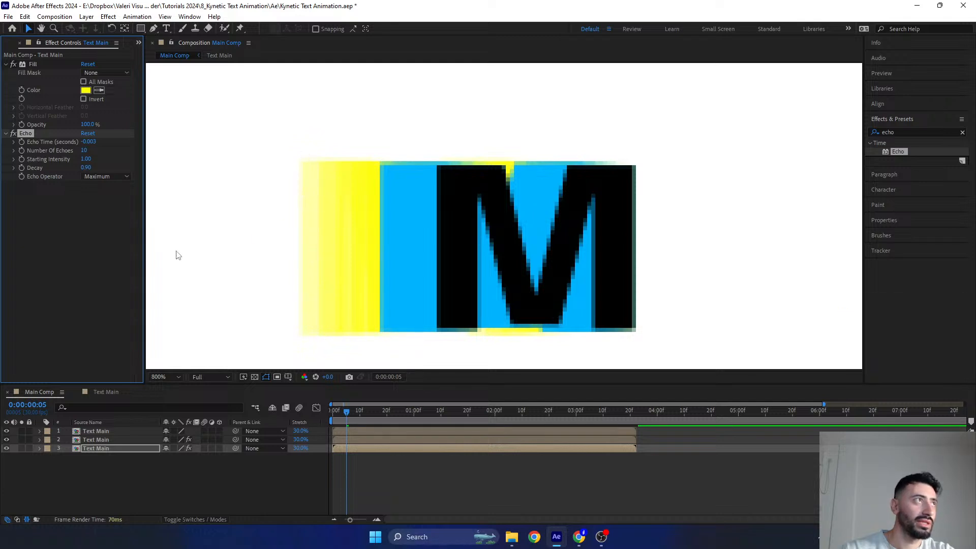
- Try a decay of 0.8 on the bottom layer's Echo effect and examine the fading of the yellow trail
click(86, 168)
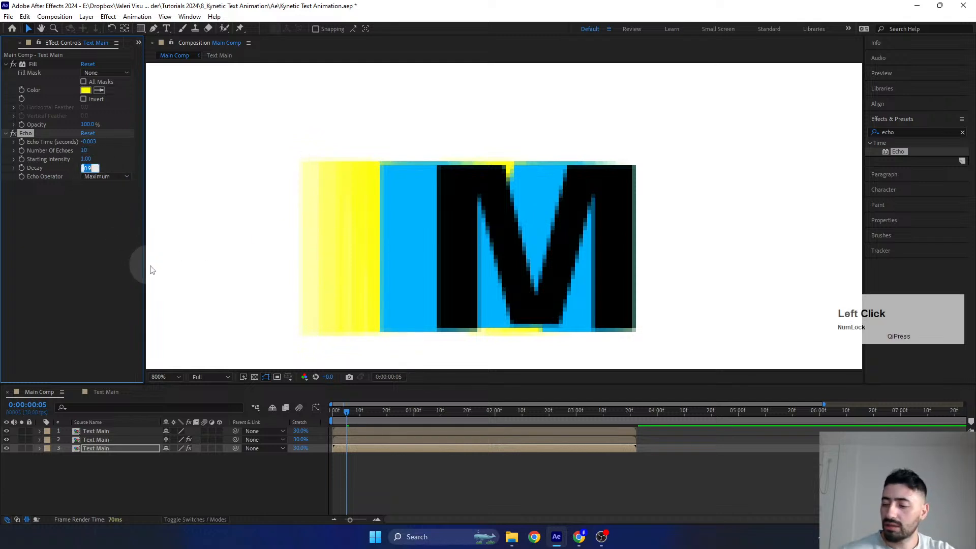
text(0)
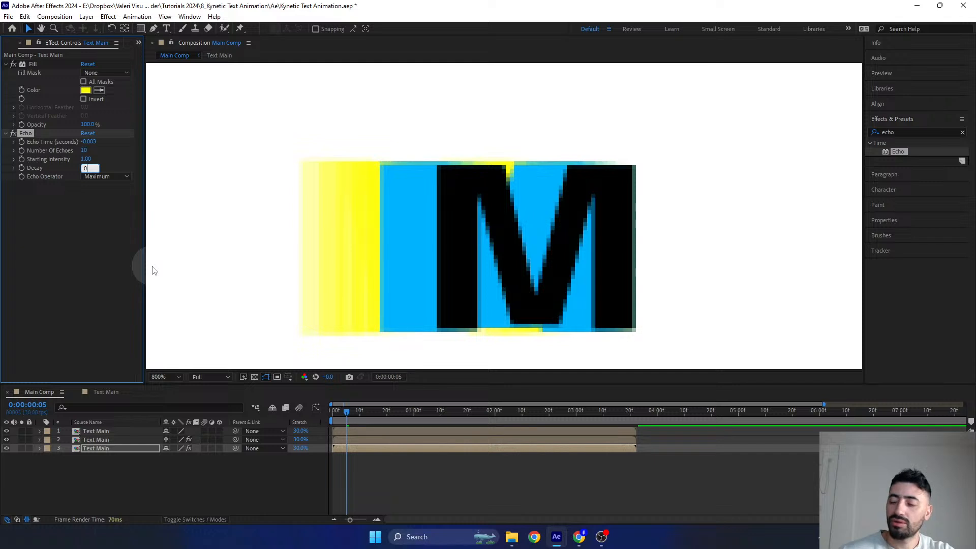
key(Return)
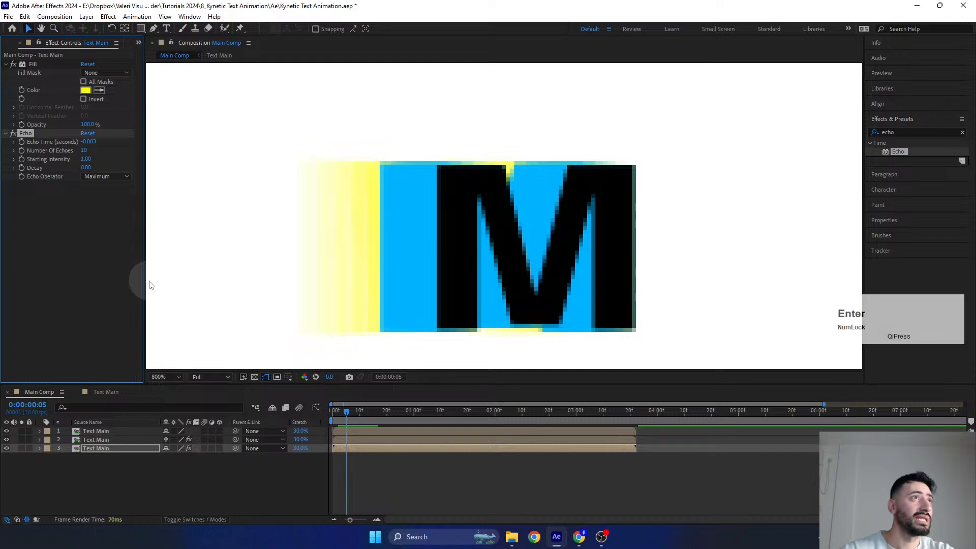
scroll(465, 257, down, 1)
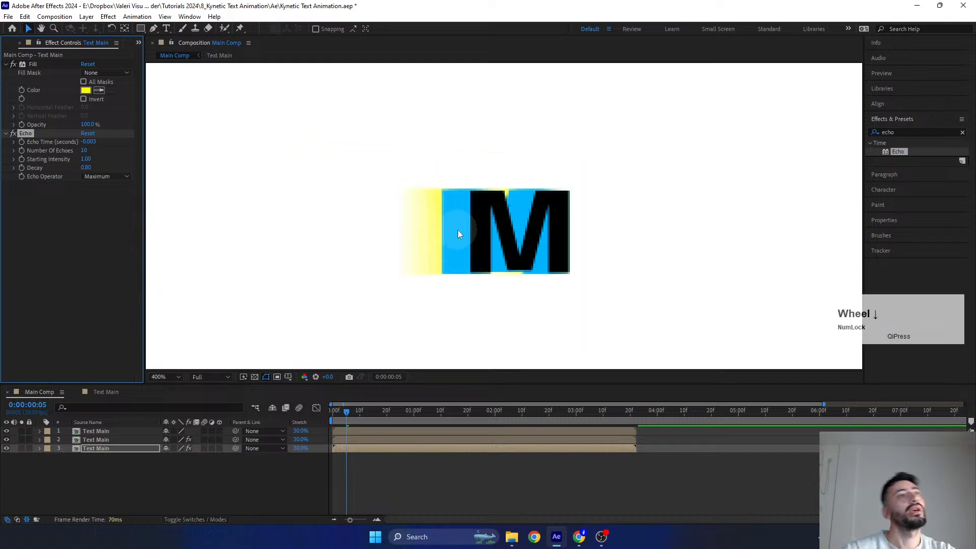
scroll(458, 230, down, 1)
scroll(478, 228, up, 1)
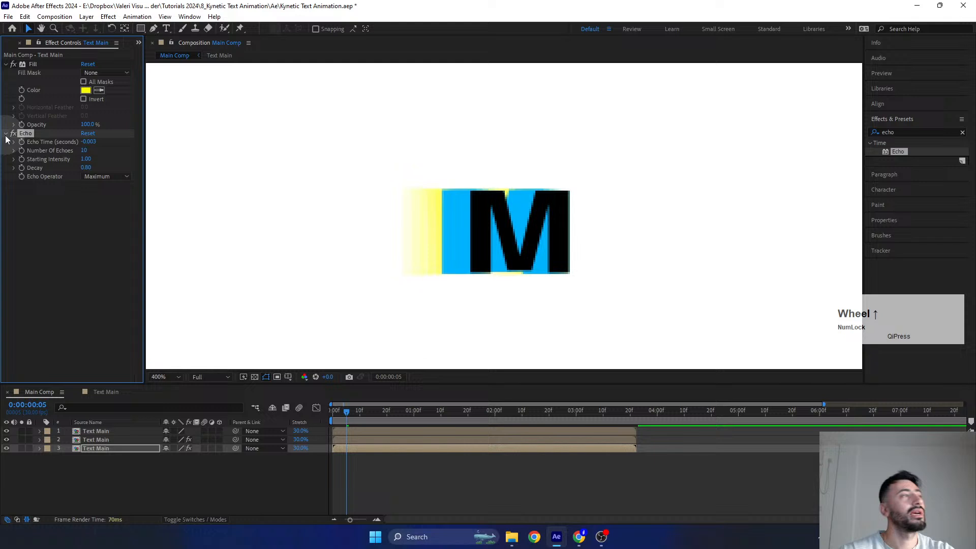
- Return the bottom layer's Echo decay to 0.9 and bring the whole composition into view
click(87, 168)
text(0.9)
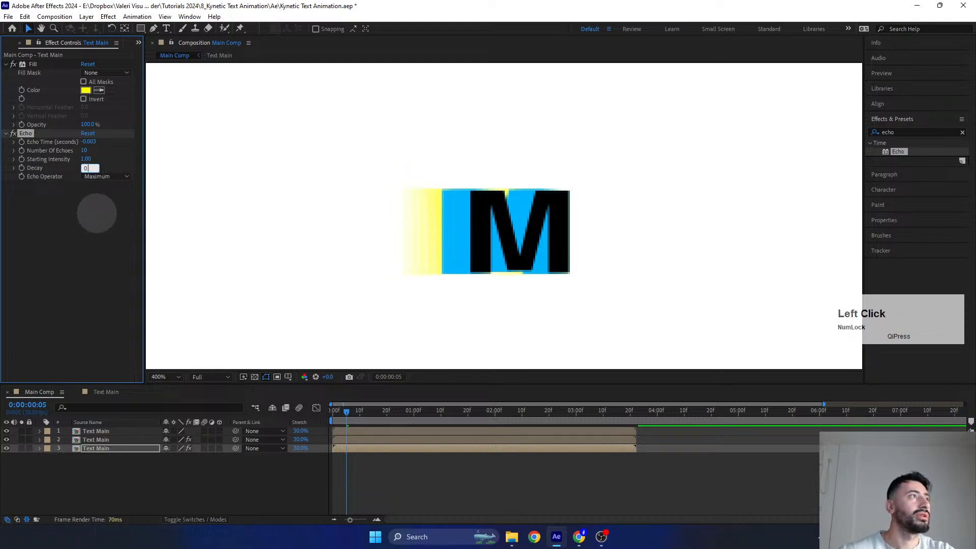
key(Return)
scroll(445, 249, down, 3)
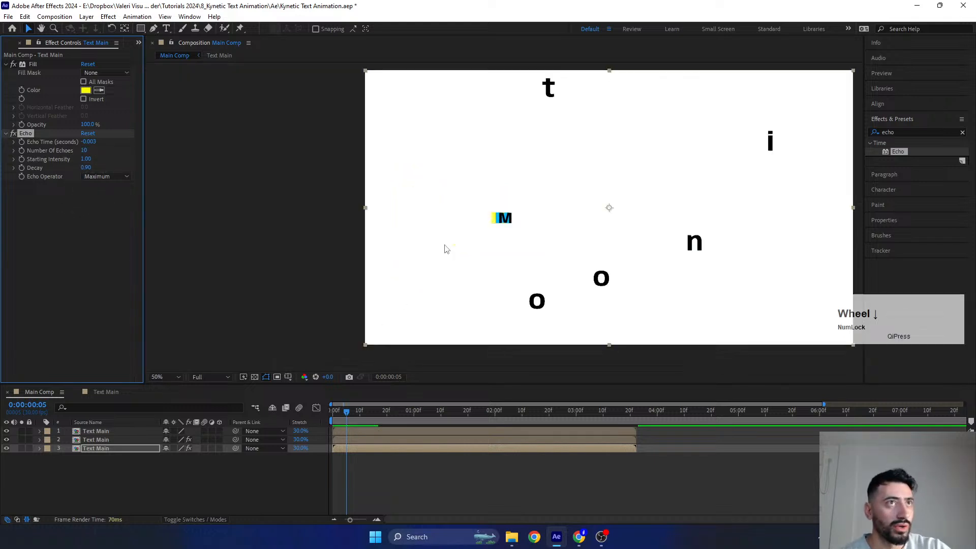
- Scrub the animation to 0:00:01:27 to review the letters with their trails, and select the top Text Main layer
drag(347, 411, 487, 415)
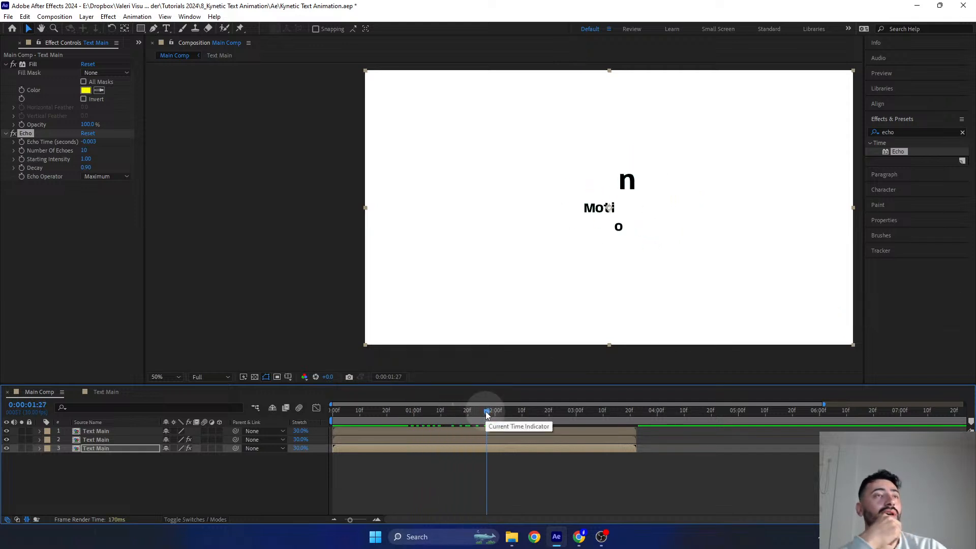
click(84, 486)
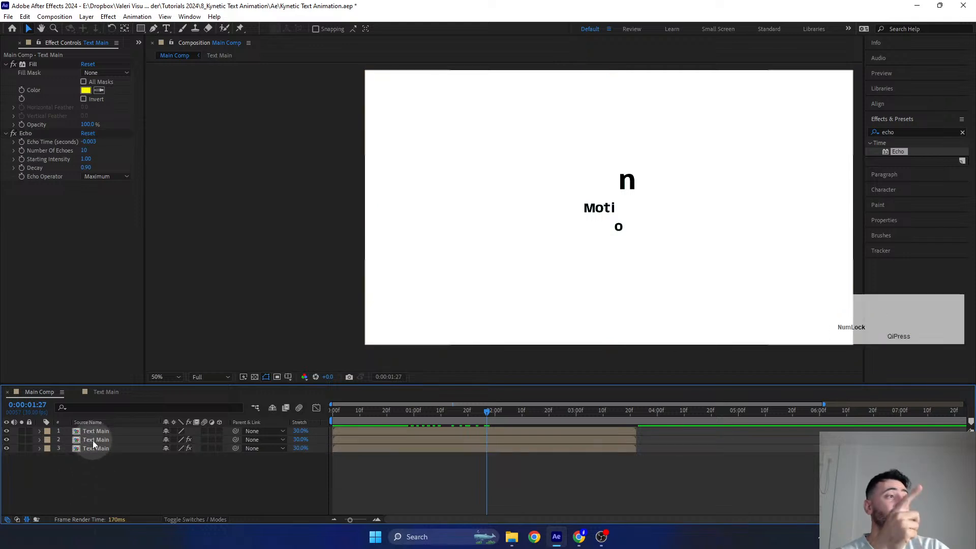
click(92, 440)
click(91, 464)
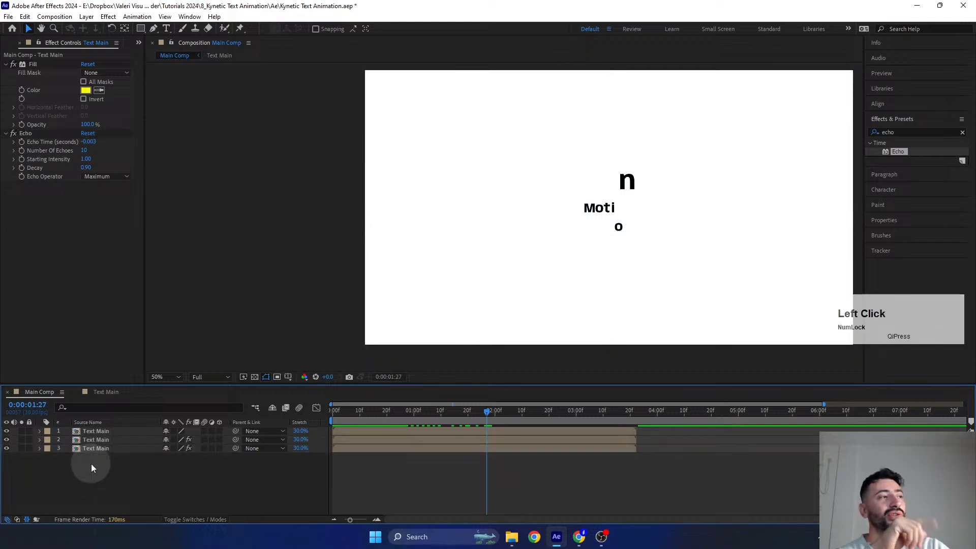
drag(543, 249, 486, 260)
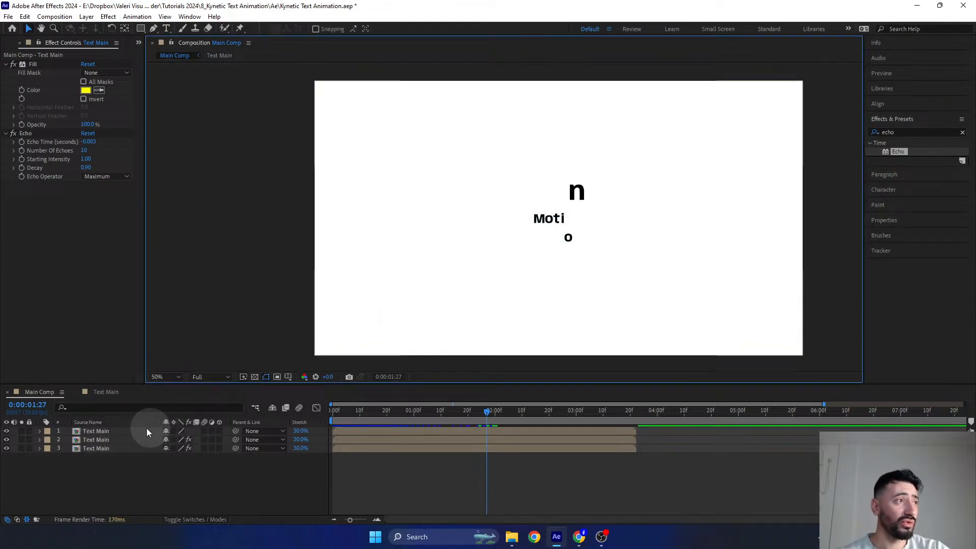
click(133, 432)
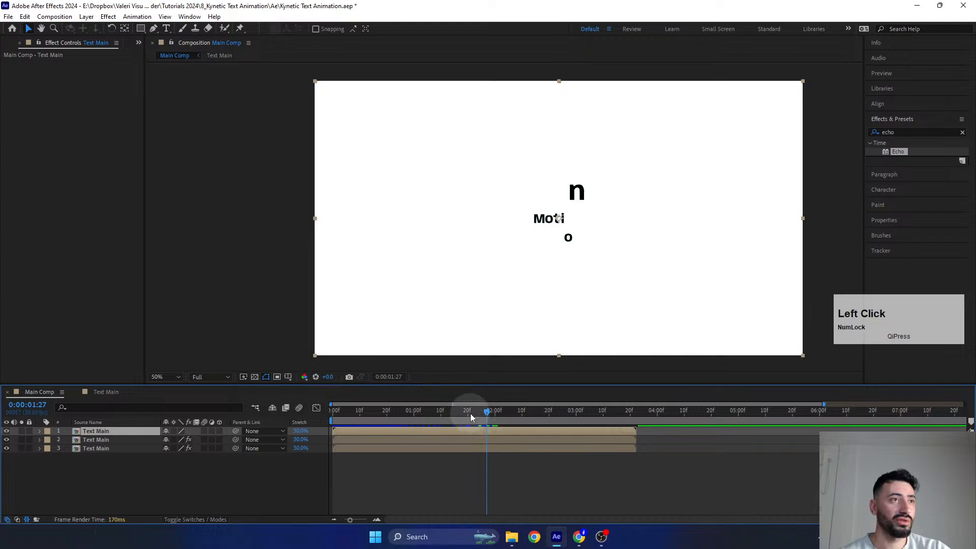
- Return to the start of Main Comp and parent the second and third Text Main layers to the top Text Main layer
drag(471, 413, 258, 438)
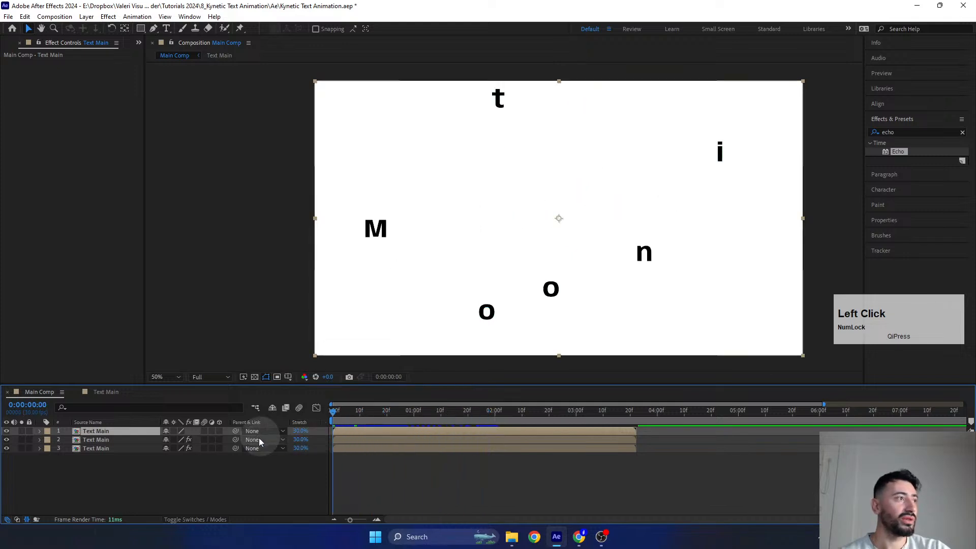
click(99, 438)
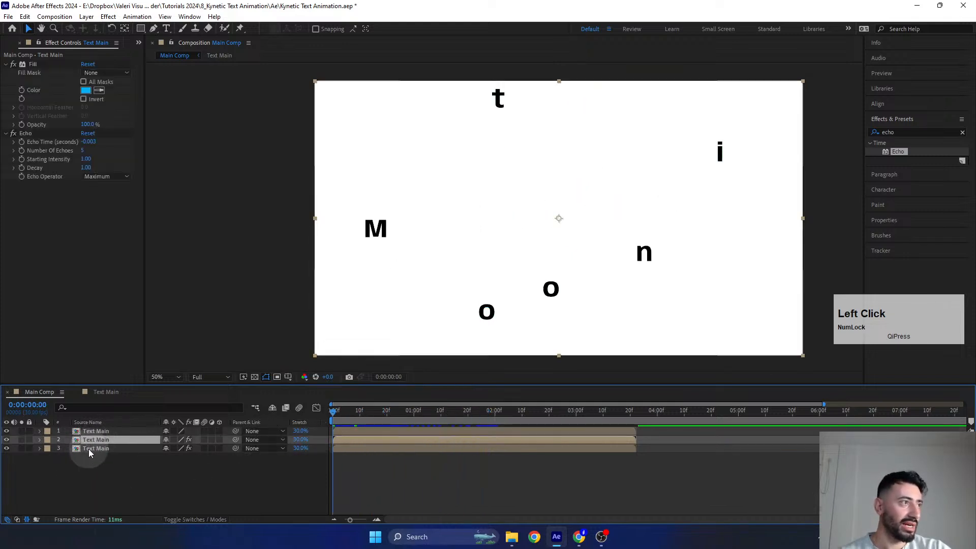
shift+click(99, 448)
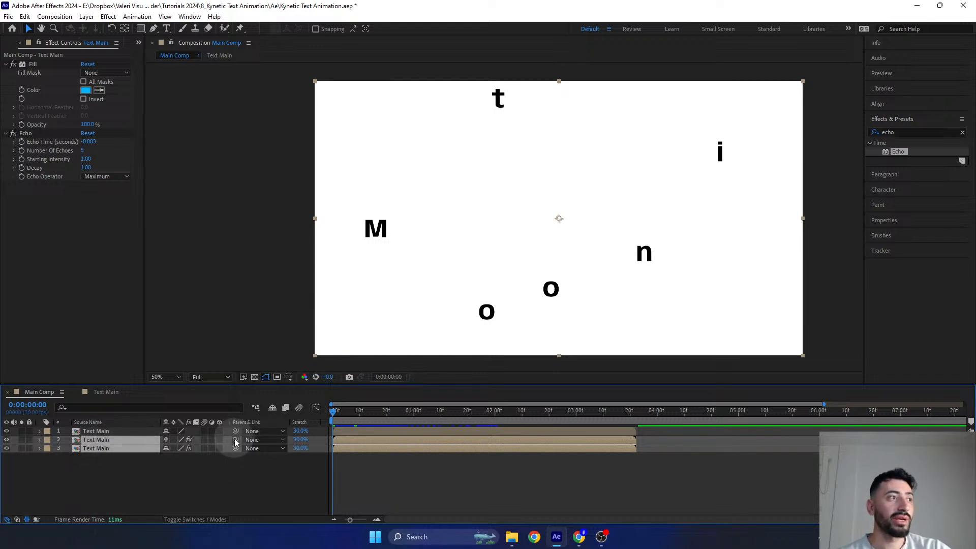
click(195, 518)
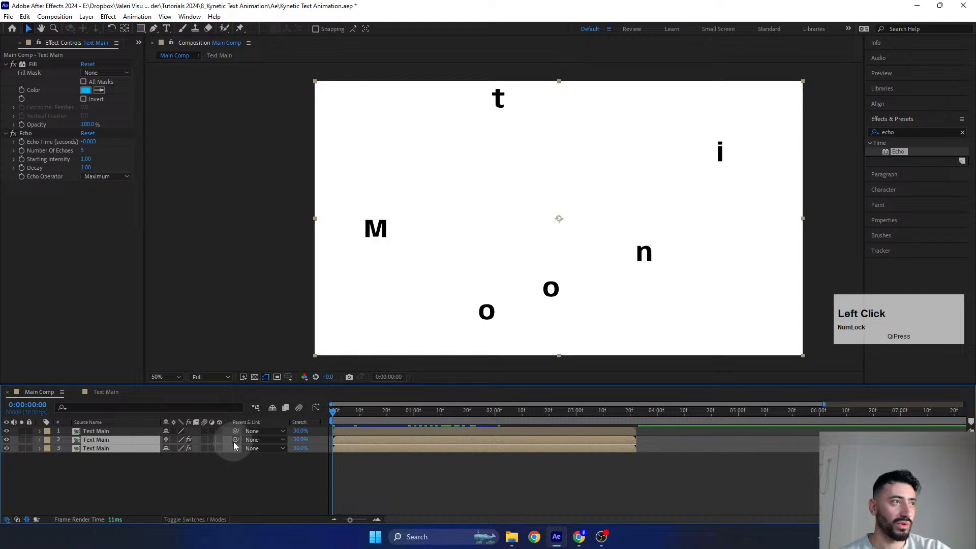
drag(235, 440, 118, 431)
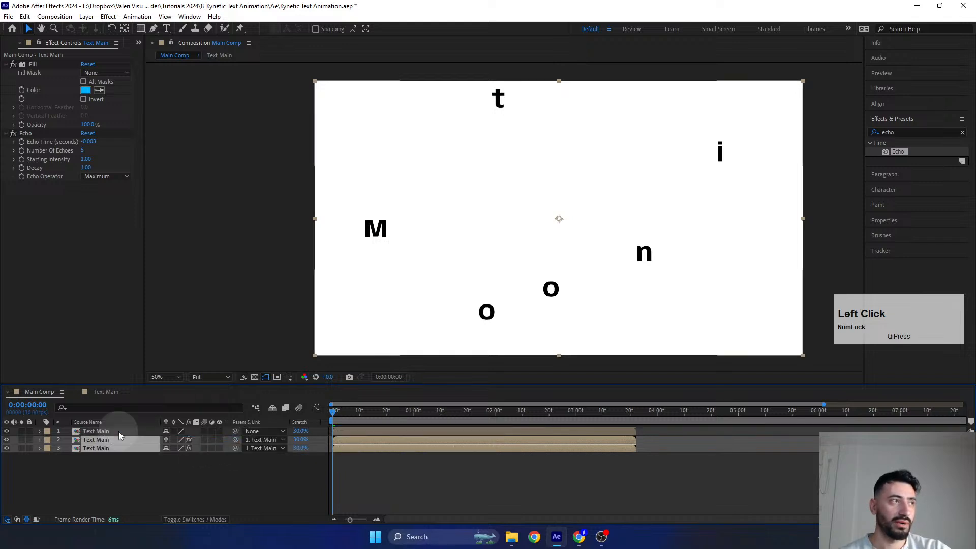
- Reveal the top Text Main layer's Scale property, try scaling the layer down to test the parenting, and undo the scale change
click(118, 431)
key(s)
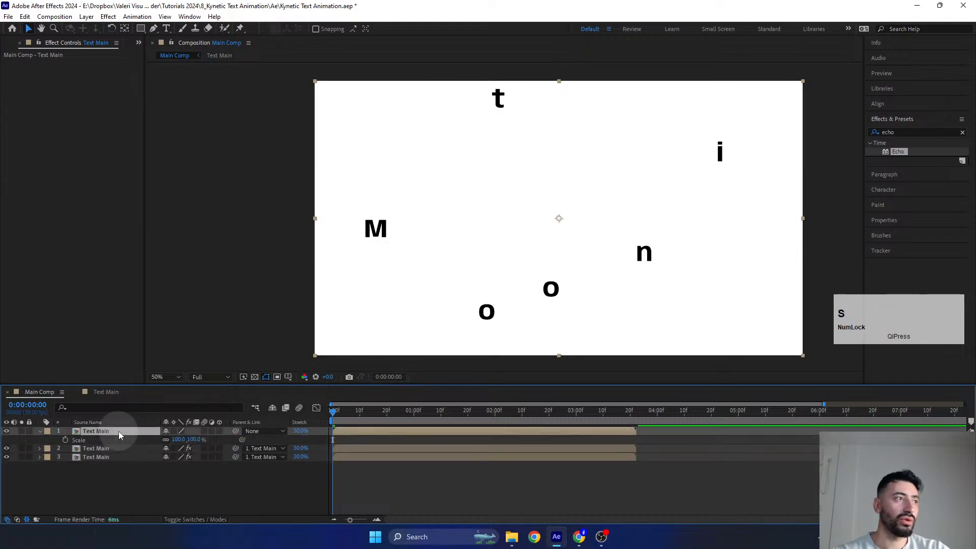
drag(186, 440, 161, 441)
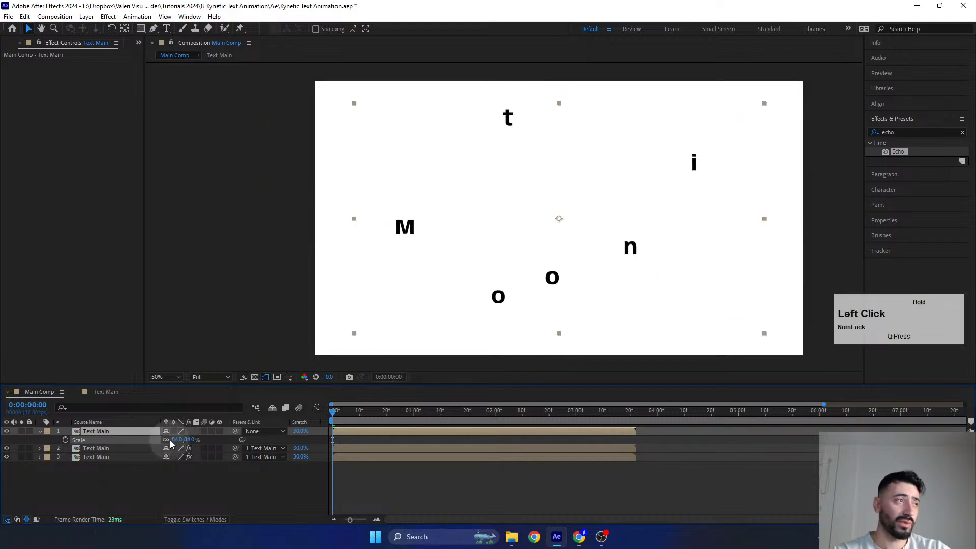
key(ctrl+z)
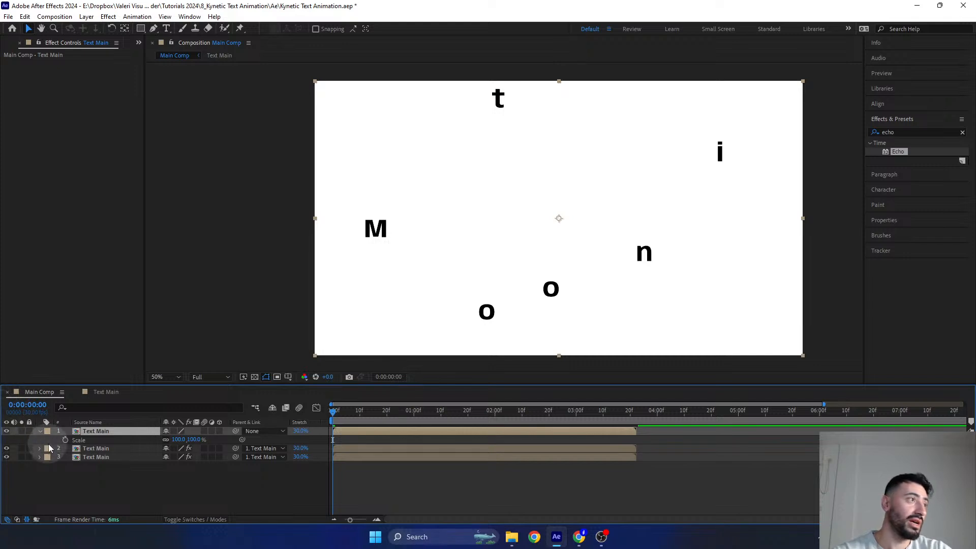
- Examine the letter n around 0:00:02:01 in Main Comp, and open the Text Main composition to show the n layer's keyframes
drag(338, 421, 500, 418)
scroll(567, 235, up, 1)
drag(568, 234, 442, 236)
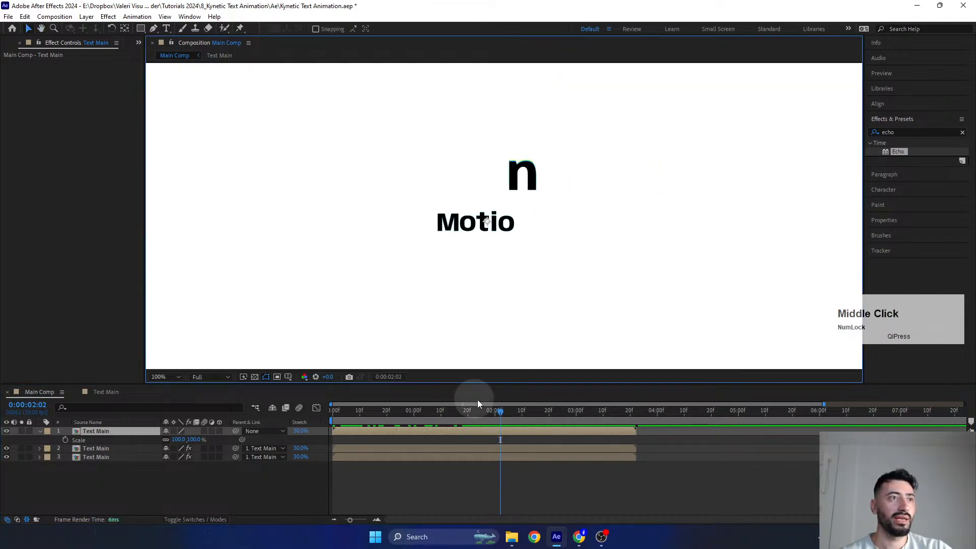
drag(500, 411, 497, 415)
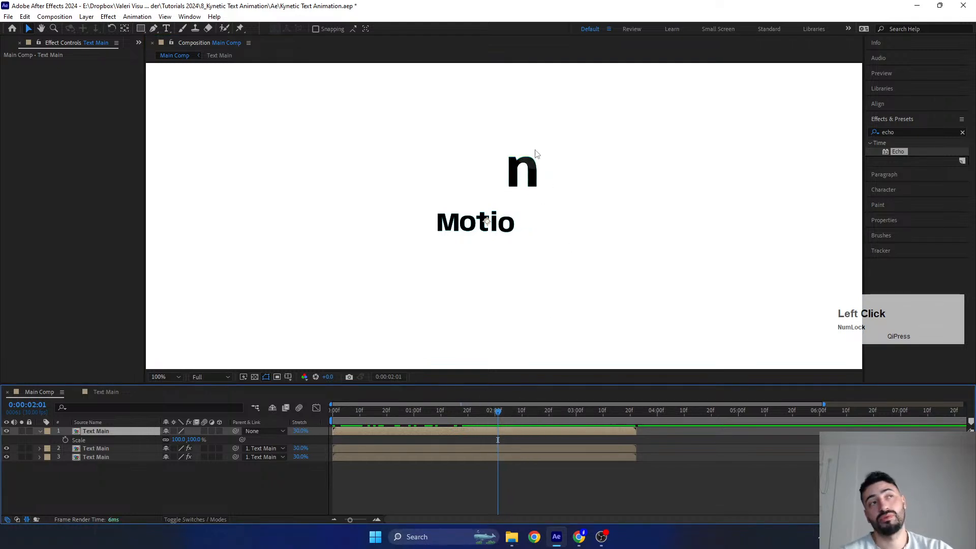
double_click(491, 434)
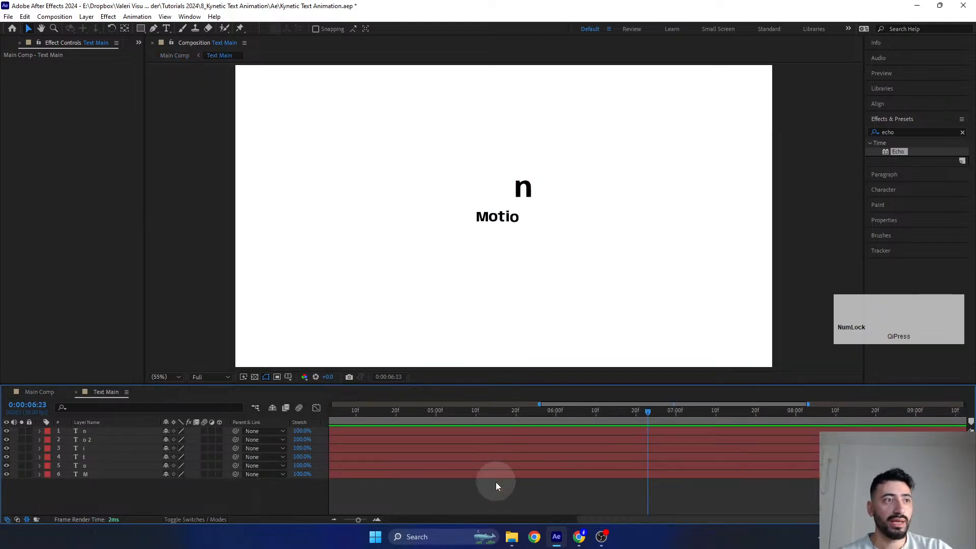
click(558, 430)
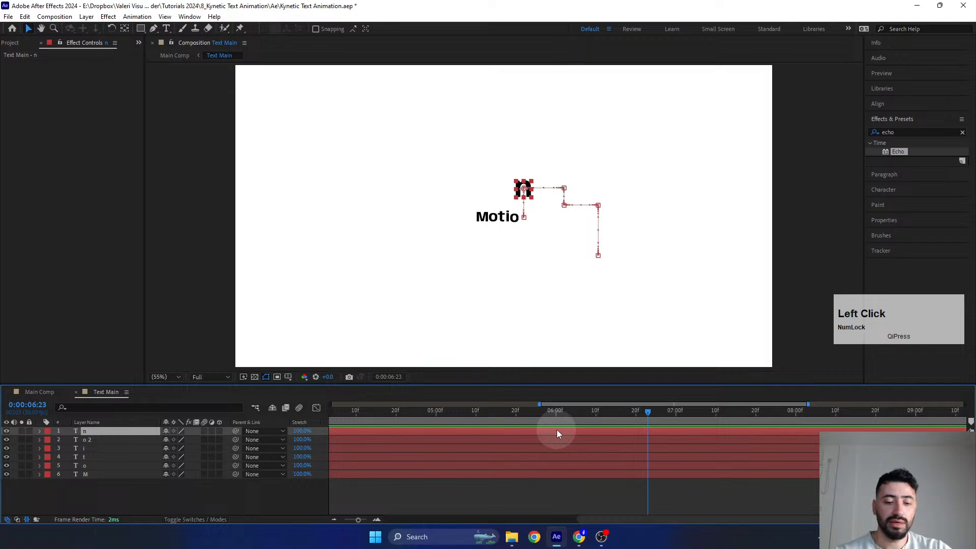
key(u)
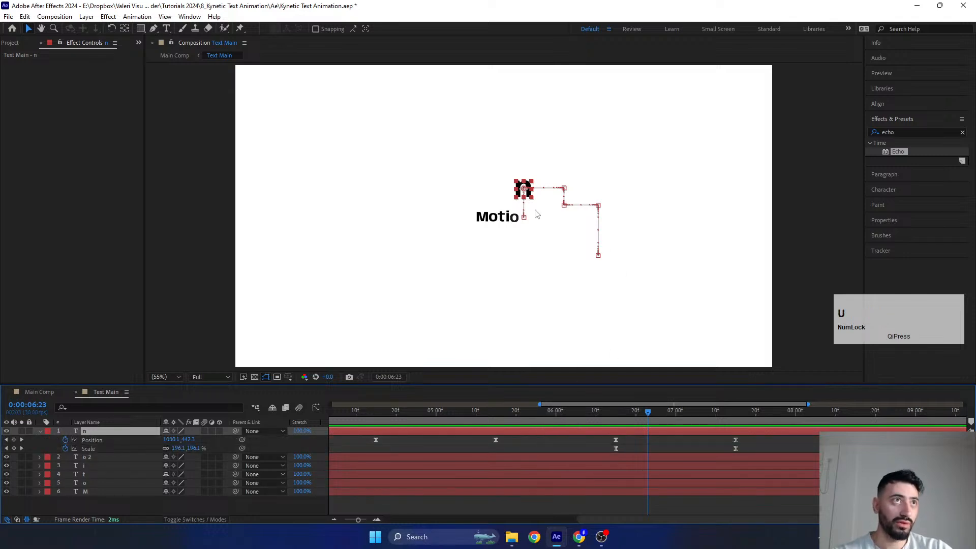
- Move to the n layer's first Scale keyframe at 0:00:06:15, and start Scale keyframing at the matching time on Main Comp's top Text Main layer
drag(648, 411, 616, 425)
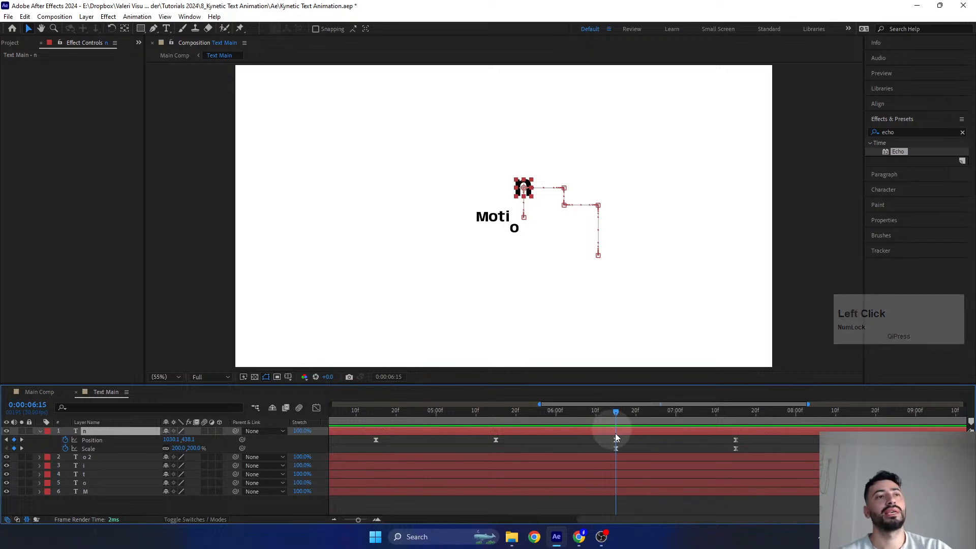
click(616, 412)
drag(614, 410, 615, 414)
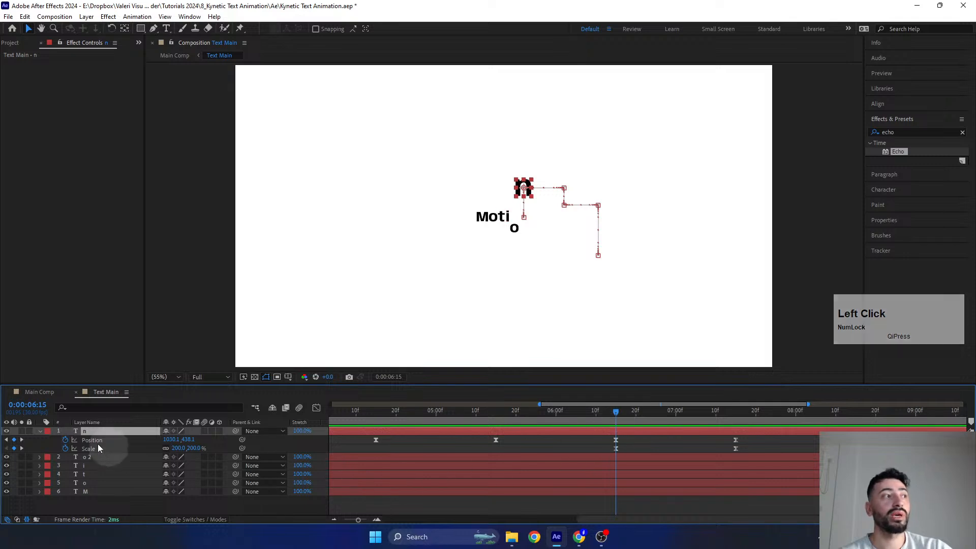
click(37, 393)
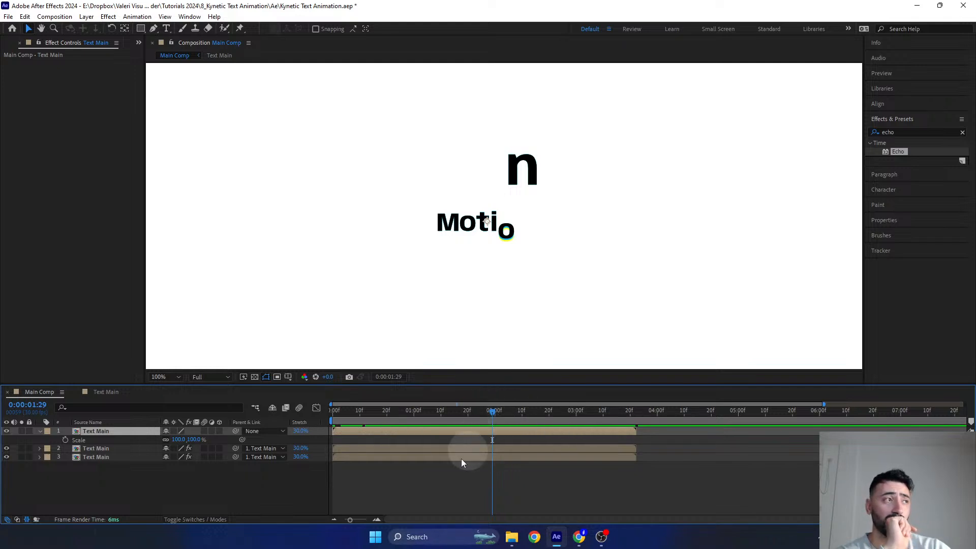
click(65, 440)
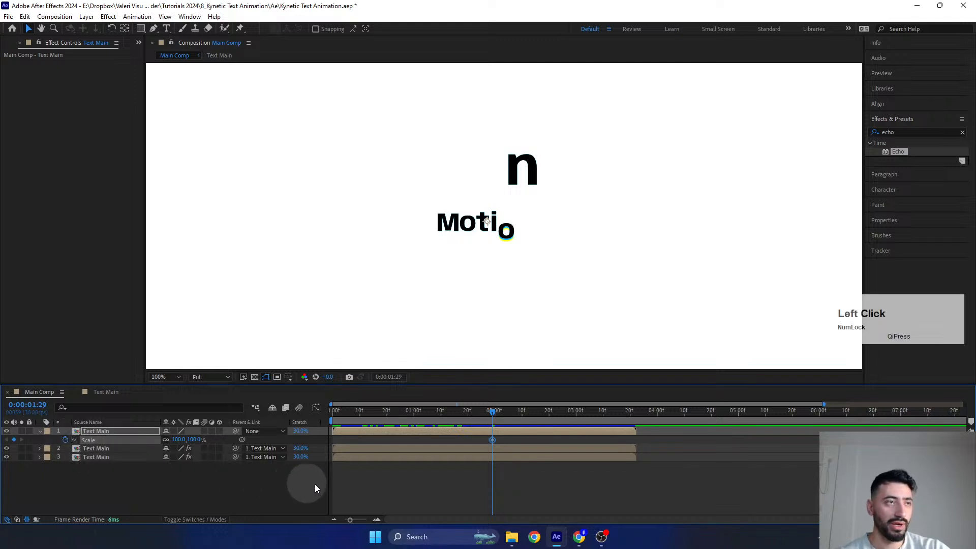
- Locate the n layer's final keyframes at 0:00:07:15 in Text Main, and add a Scale keyframe at 0:00:02:07 to Main Comp's top layer
double_click(472, 431)
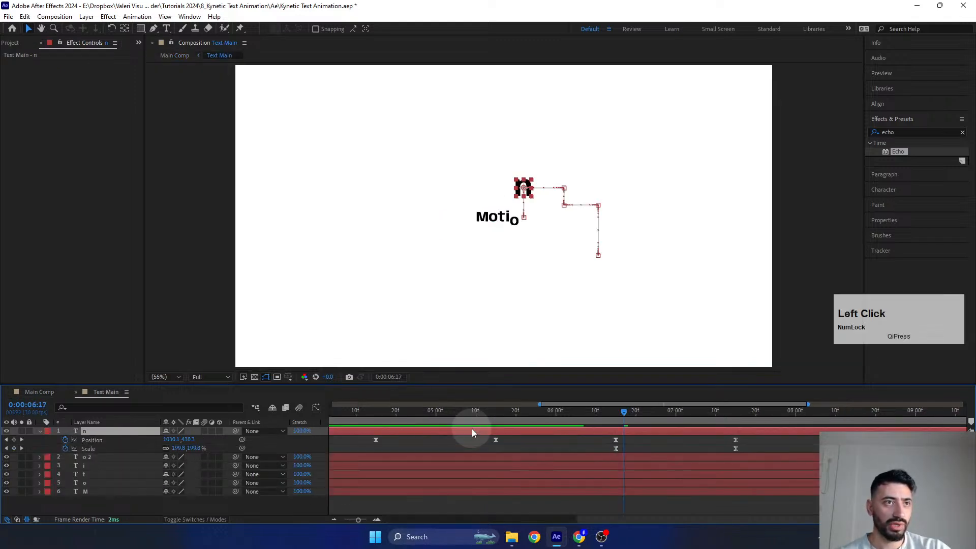
drag(620, 412, 736, 443)
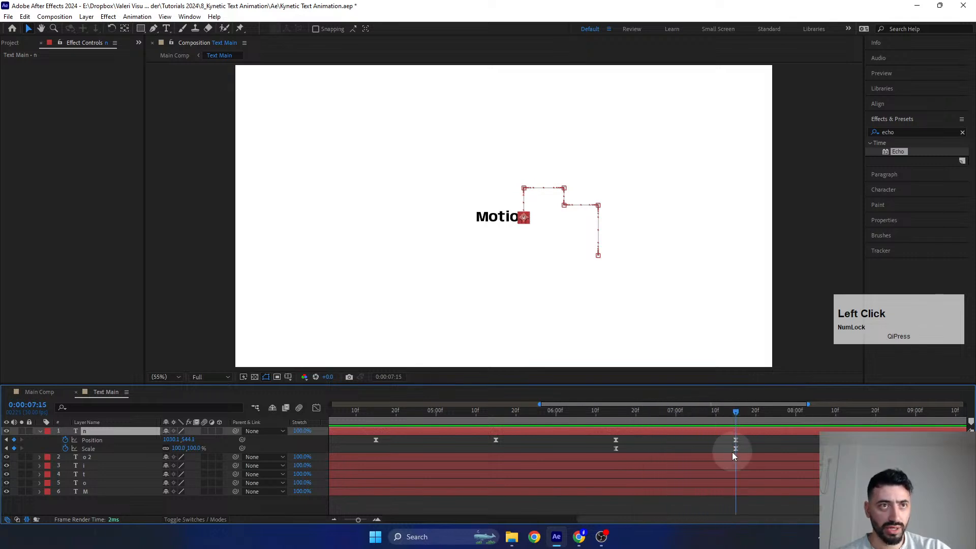
click(64, 396)
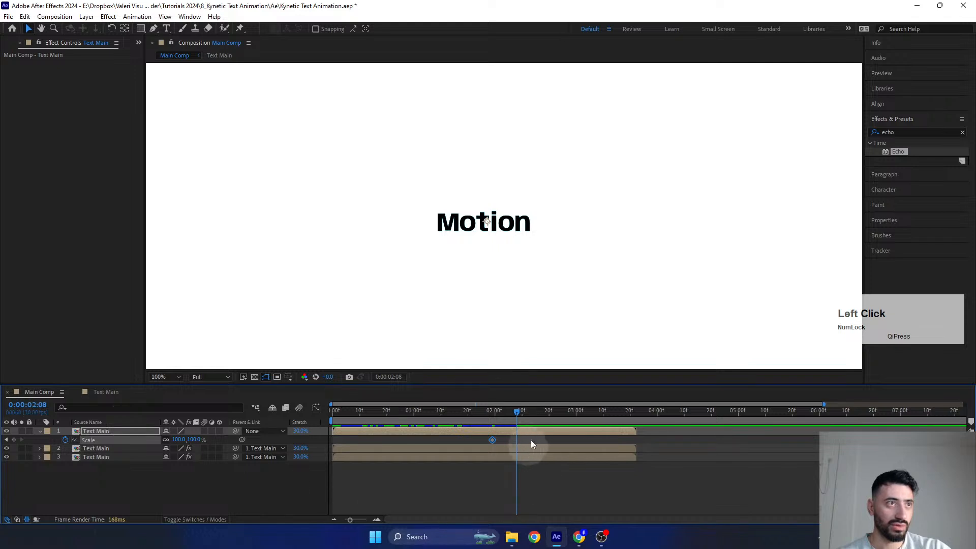
drag(515, 412, 511, 412)
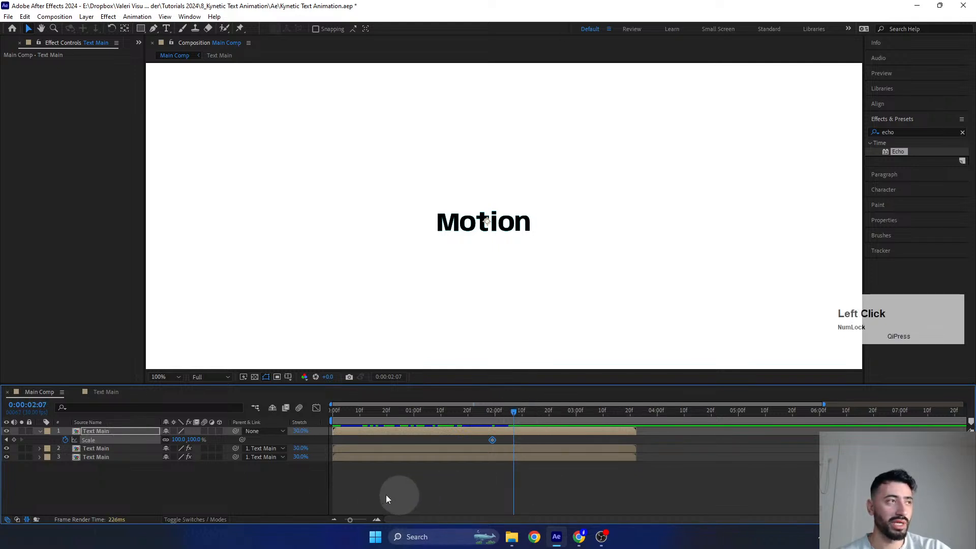
click(14, 441)
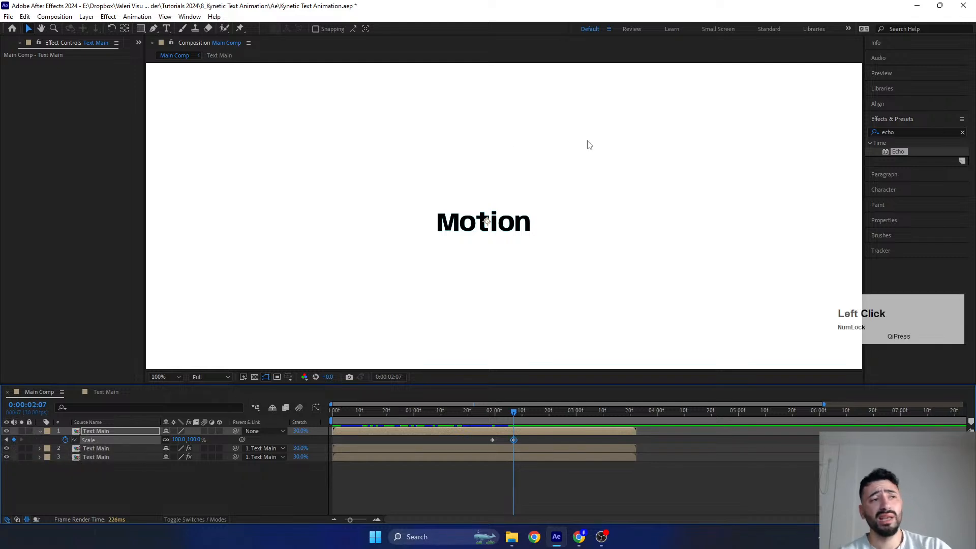
- At the 0:00:01:29 keyframe, try Scale values of 110% and 120% on the top Text Main layer and settle on 130%
scroll(478, 180, down, 1)
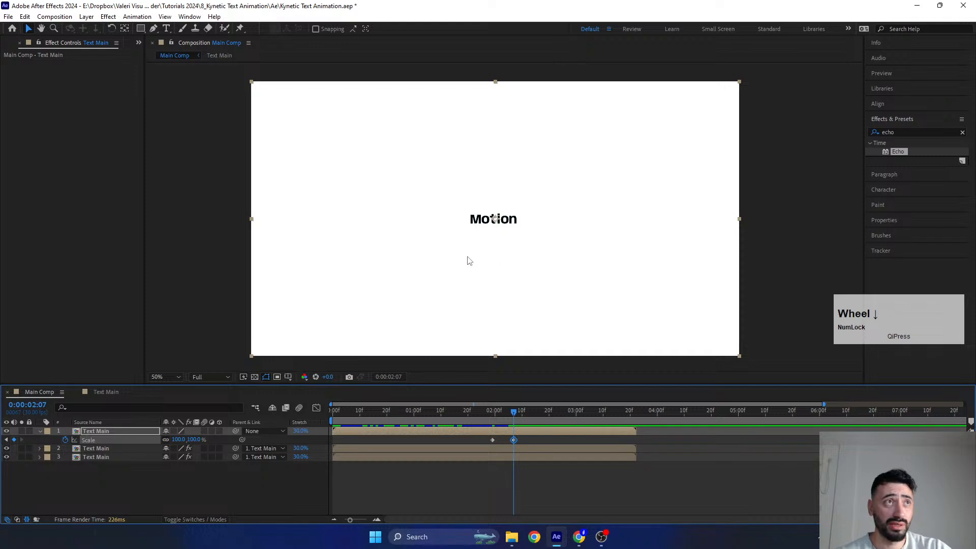
scroll(439, 268, up, 1)
scroll(442, 275, down, 1)
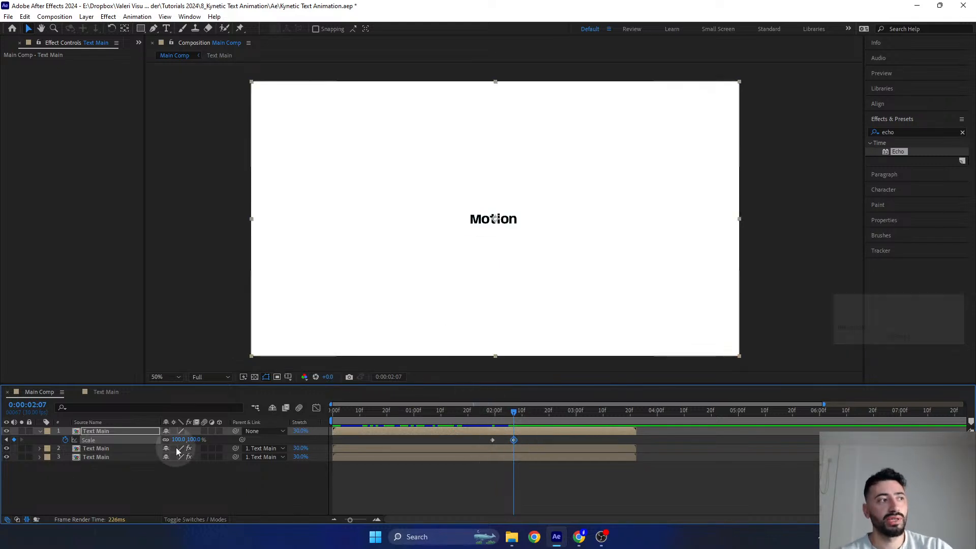
drag(513, 415, 493, 414)
click(178, 439)
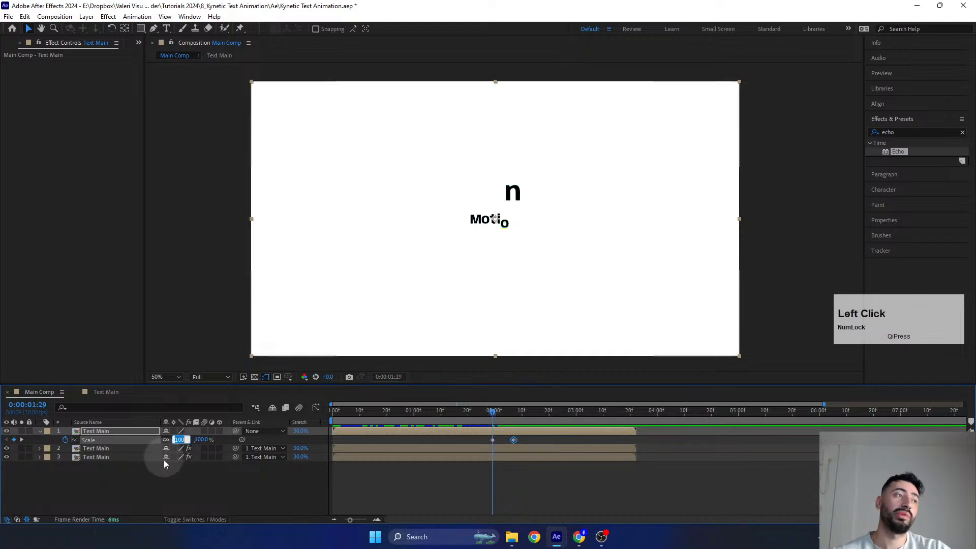
text(110)
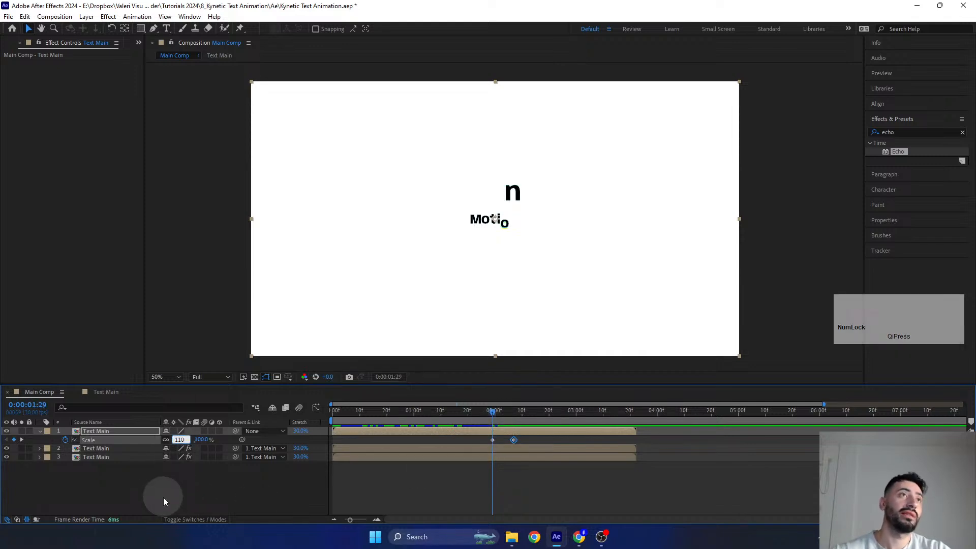
key(Return)
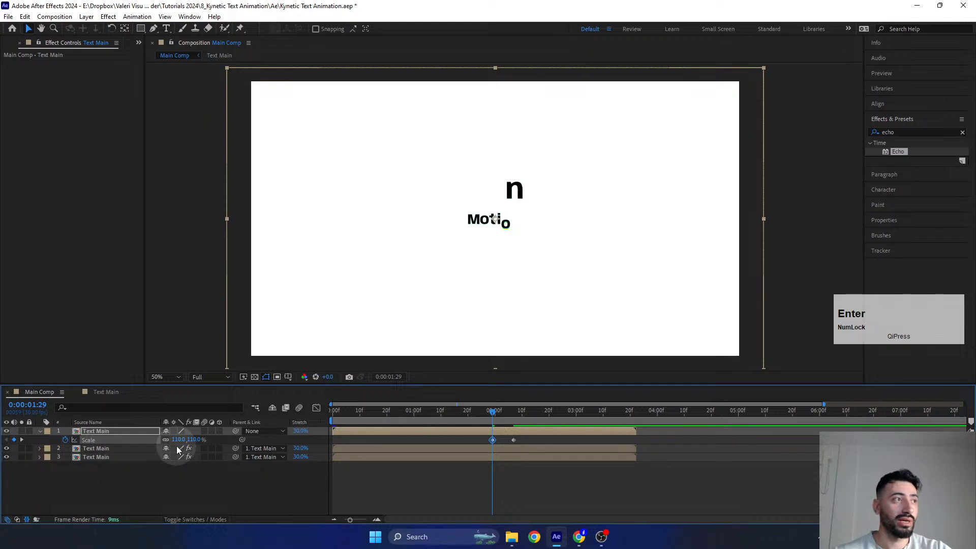
click(176, 439)
text(120)
key(Return)
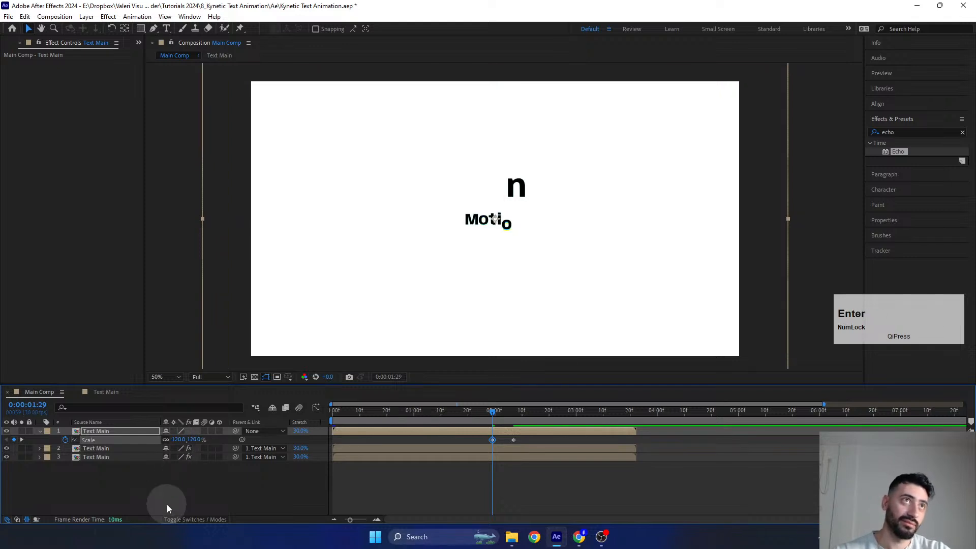
click(178, 440)
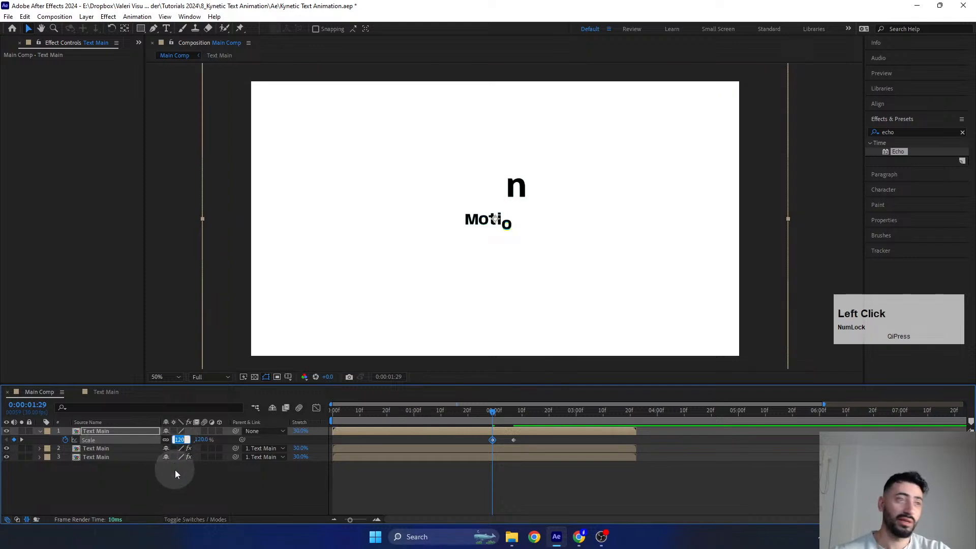
text(130)
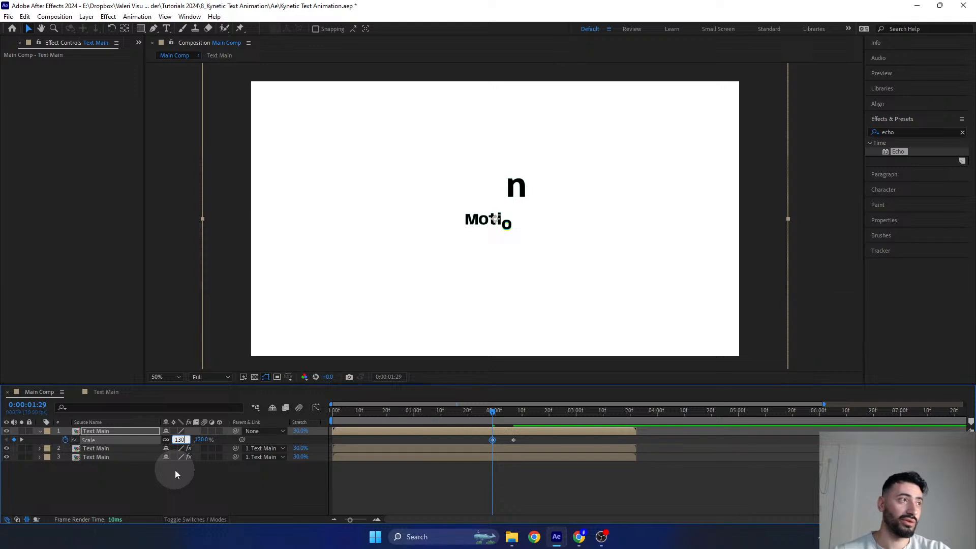
key(Return)
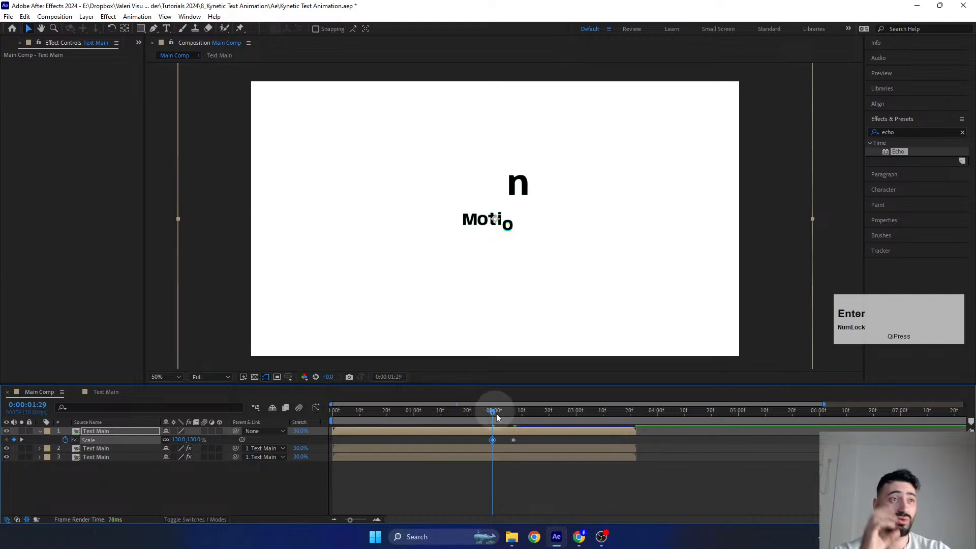
- Scrub through the top layer's Scale keyframes to 0:00:02:07 to review how the text shrinks as the word completes
mouse_move(503, 410)
mouse_down()
mouse_move(521, 412)
mouse_move(495, 418)
mouse_up()
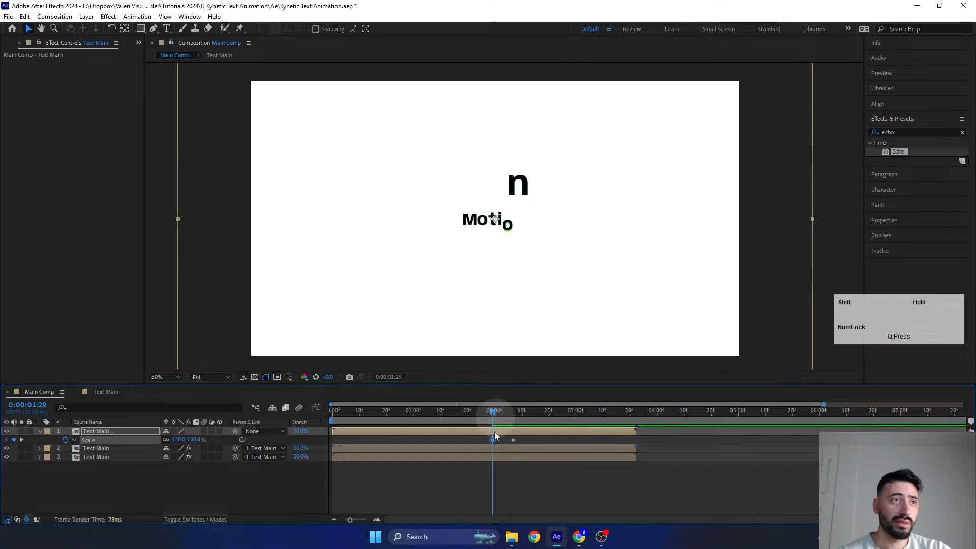
alt+scroll(481, 481, up, 2)
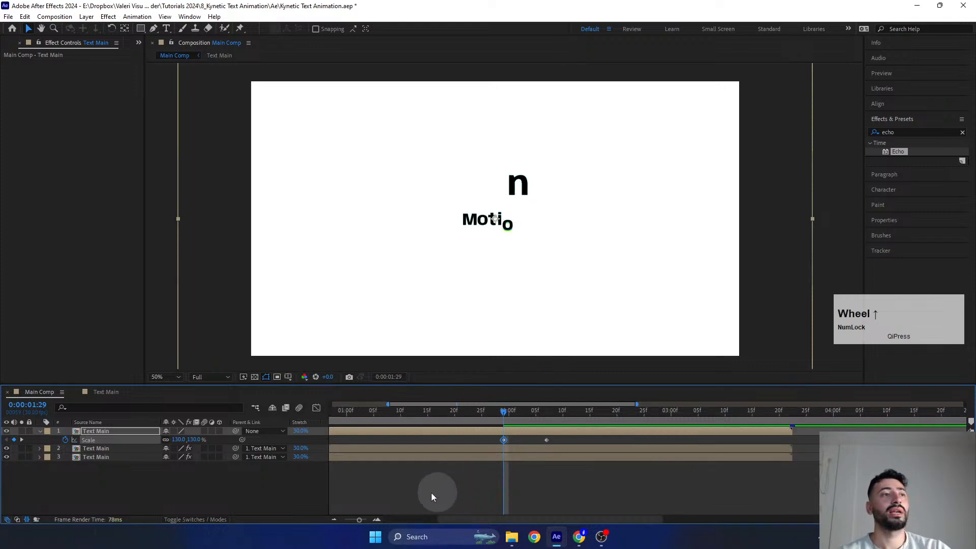
drag(396, 483, 586, 501)
alt+scroll(592, 484, down, 2)
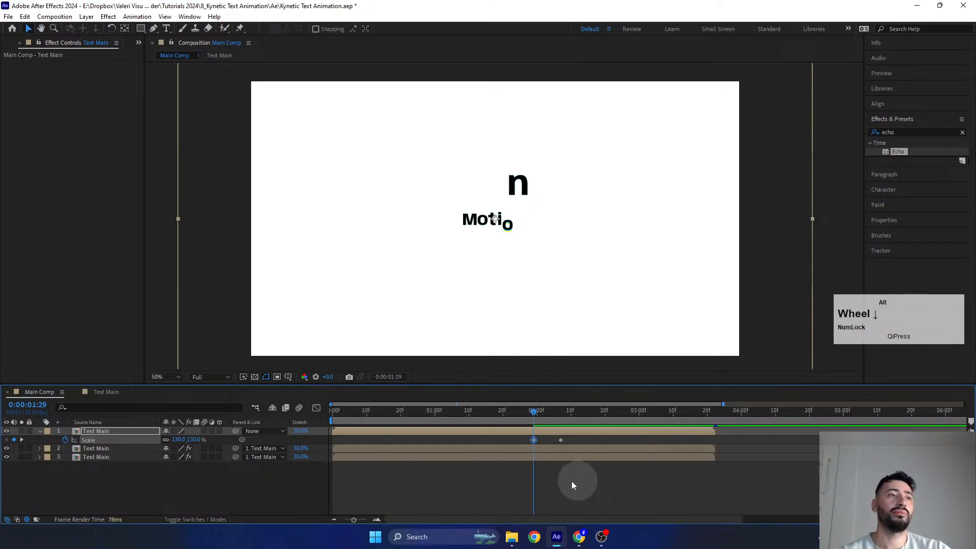
drag(532, 411, 562, 420)
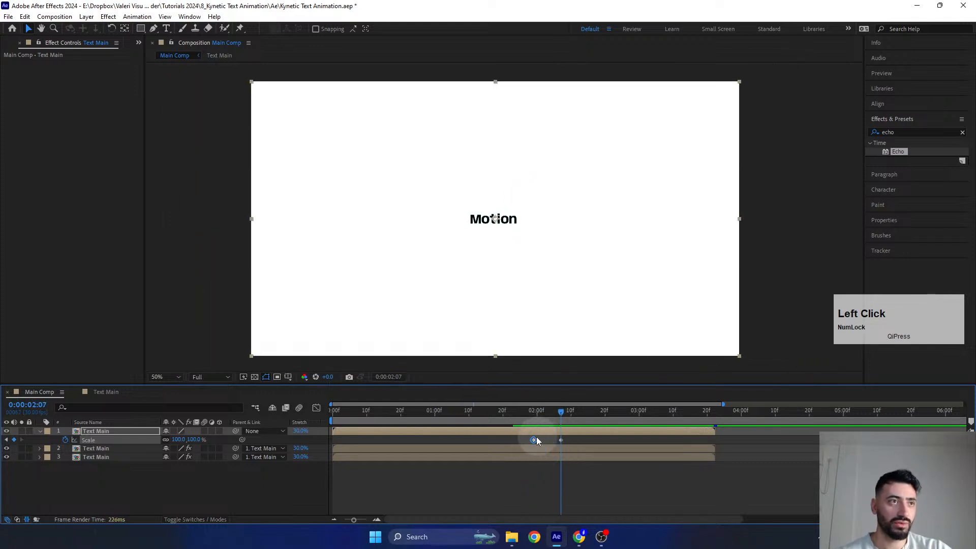
- Move to 0:00:01:20 in Main Comp and set the top Text Main layer's Scale to 120%
click(533, 418)
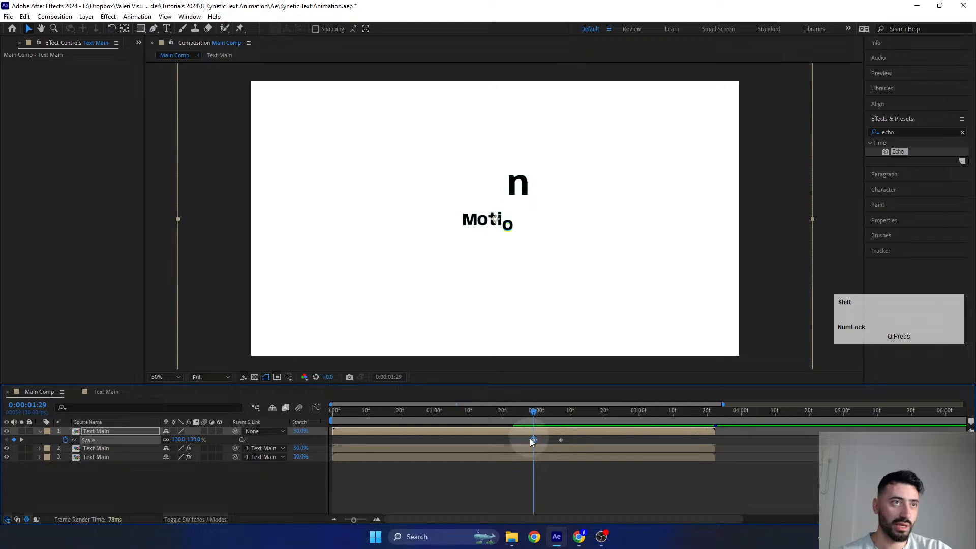
scroll(540, 446, up, 2)
drag(531, 417, 467, 430)
scroll(430, 479, down, 3)
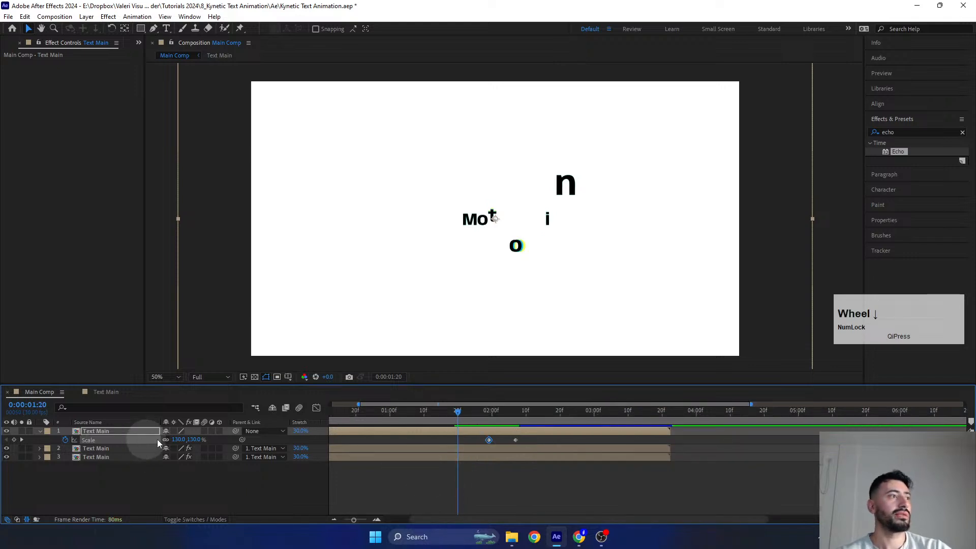
click(178, 440)
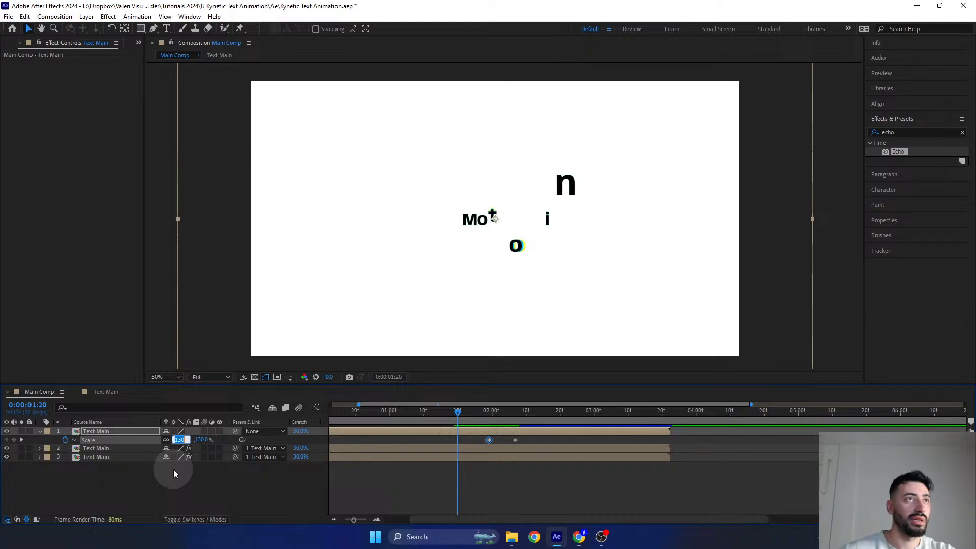
text(120)
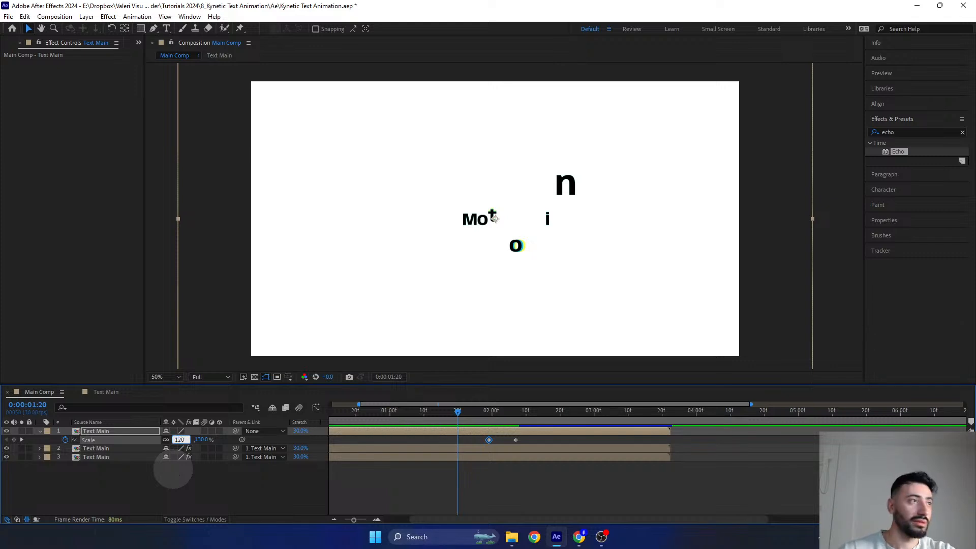
key(Return)
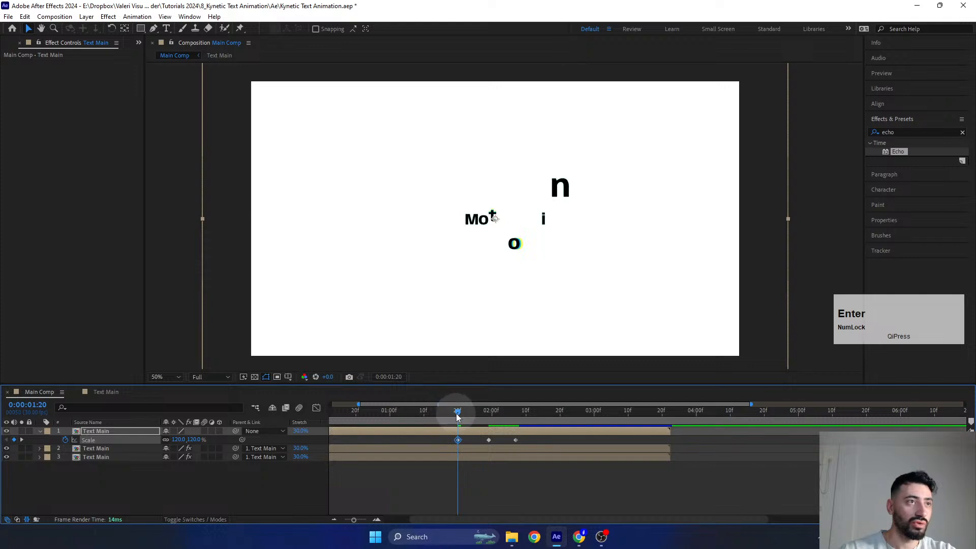
- Add a 110% Scale keyframe to Main Comp's top Text Main layer at 0:00:01:10
drag(461, 422, 424, 427)
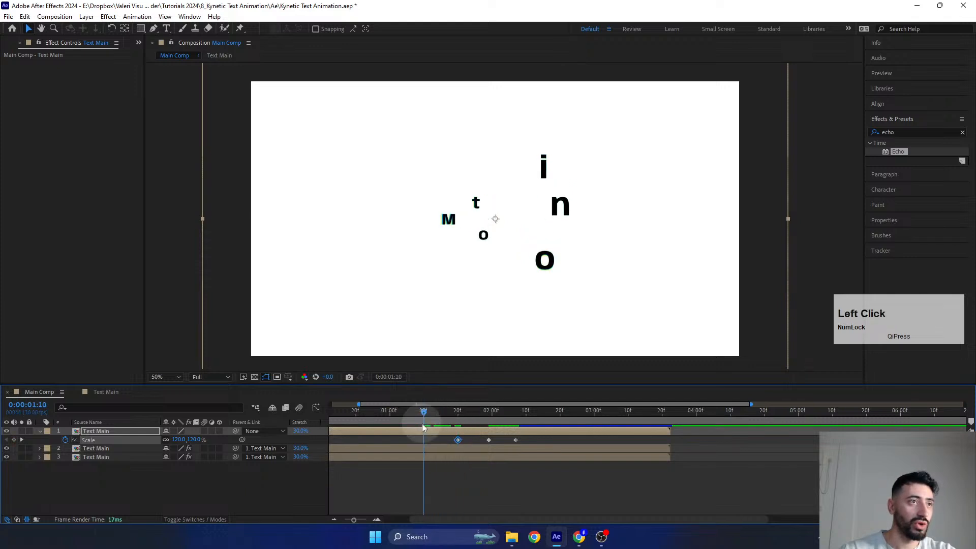
click(180, 439)
text(110)
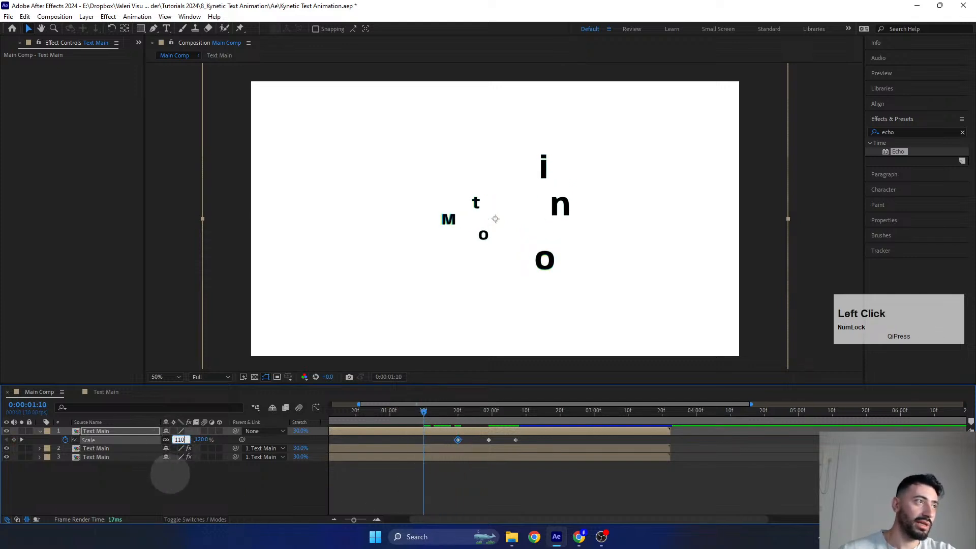
key(Return)
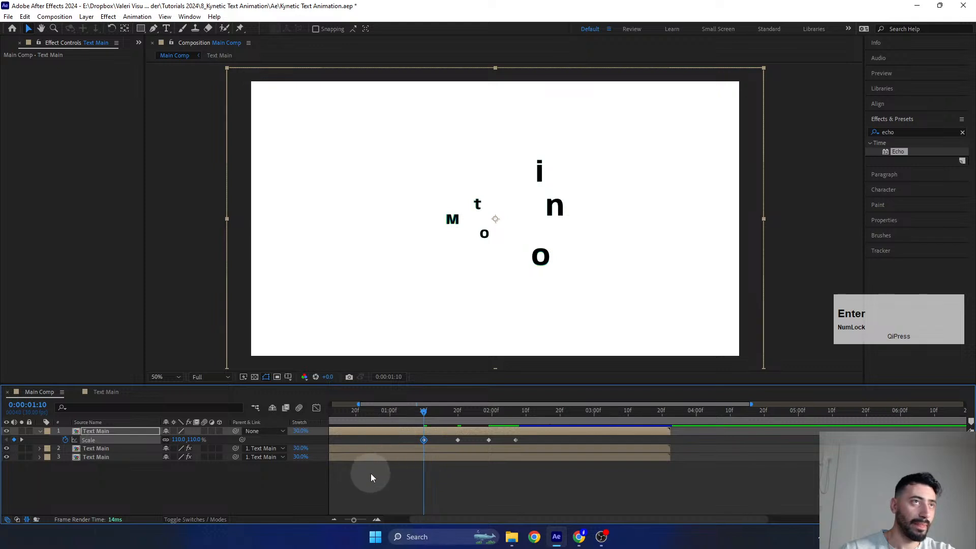
- Go back to 0:00:01:00 and key the top Text Main layer's Scale at 100%
middle_click(371, 474)
drag(464, 411, 434, 415)
click(180, 440)
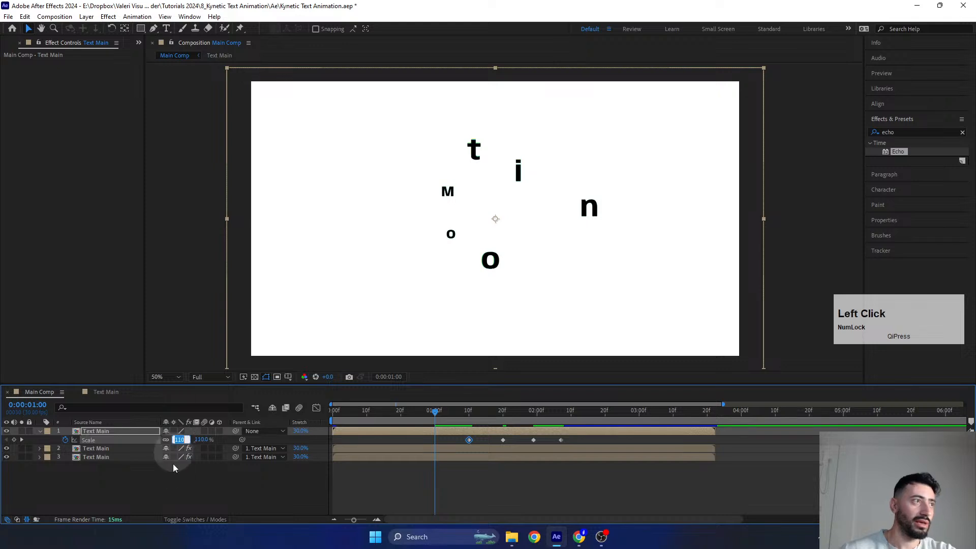
text(100)
key(Return)
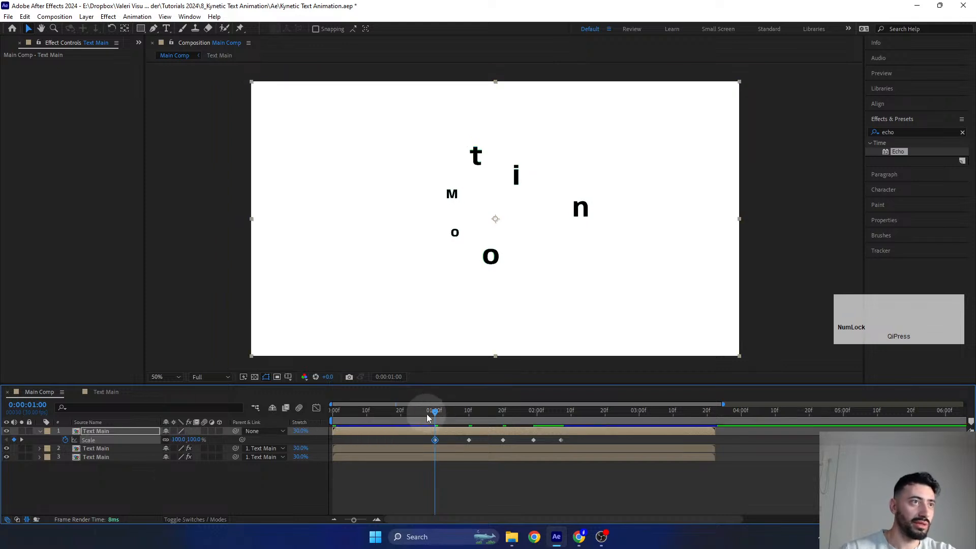
- Key the top Text Main layer's Scale at 90% at 0:00:00:20 and at 100% at 0:00:00:10
drag(426, 414, 401, 415)
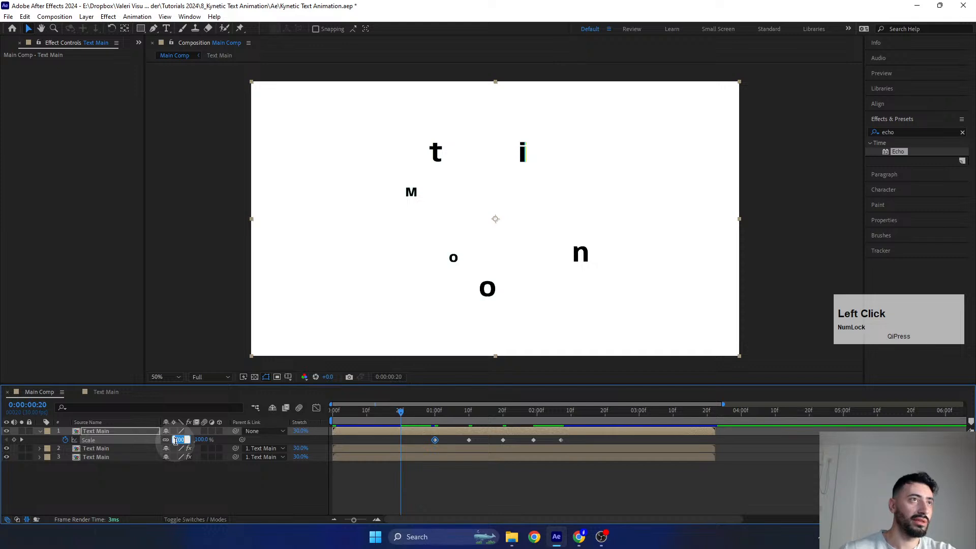
text(90)
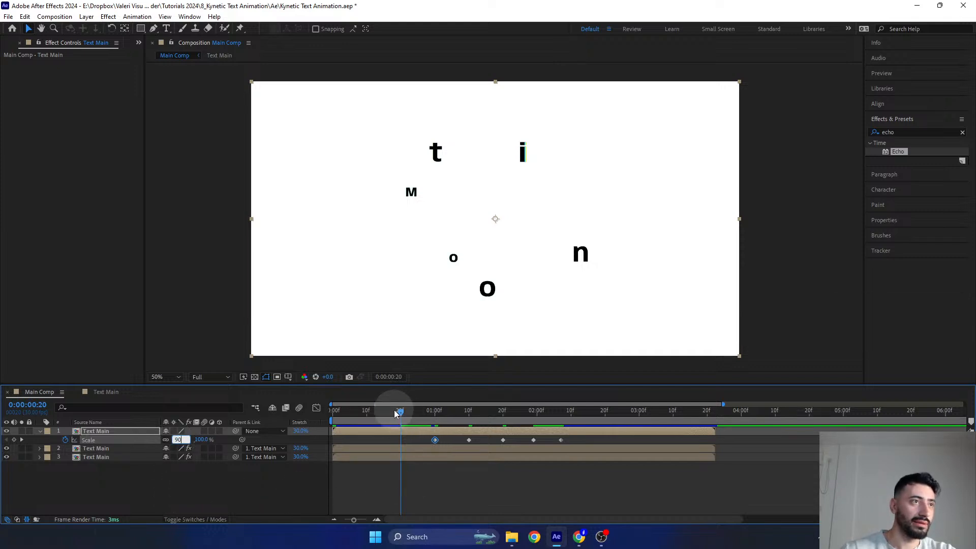
drag(399, 410, 367, 423)
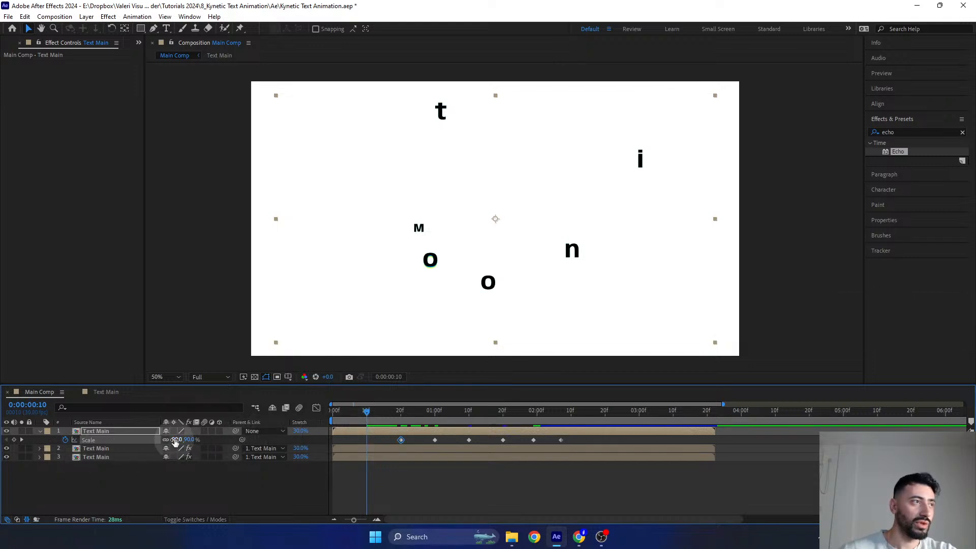
click(175, 440)
text(1)
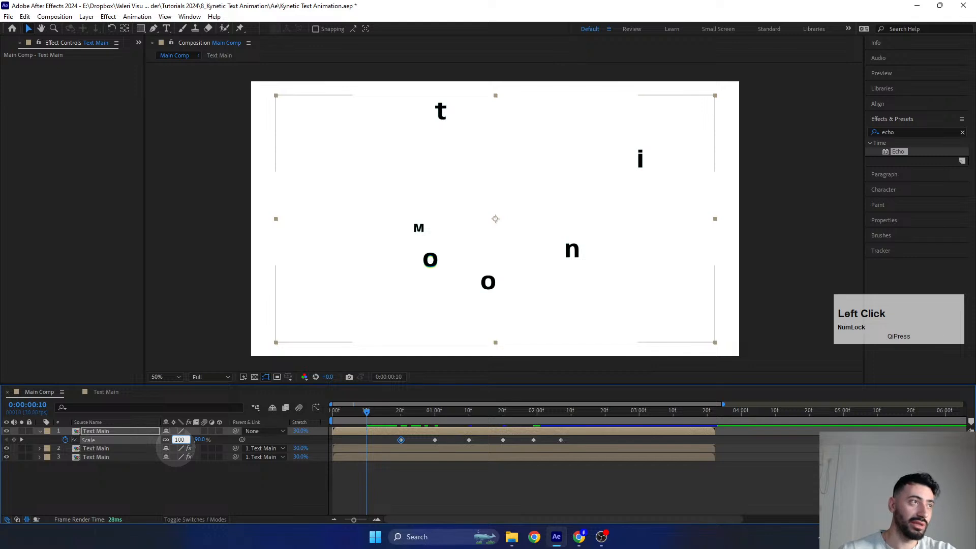
text(00)
key(Return)
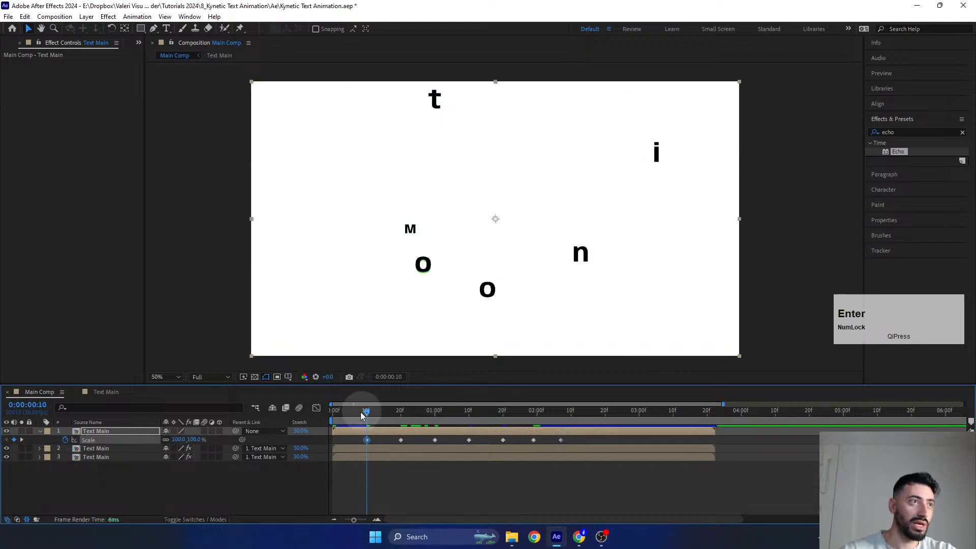
- At 0:00:00:00, try Scale values of 320% and 223% on the top Text Main layer and settle on 220%
drag(361, 412, 333, 412)
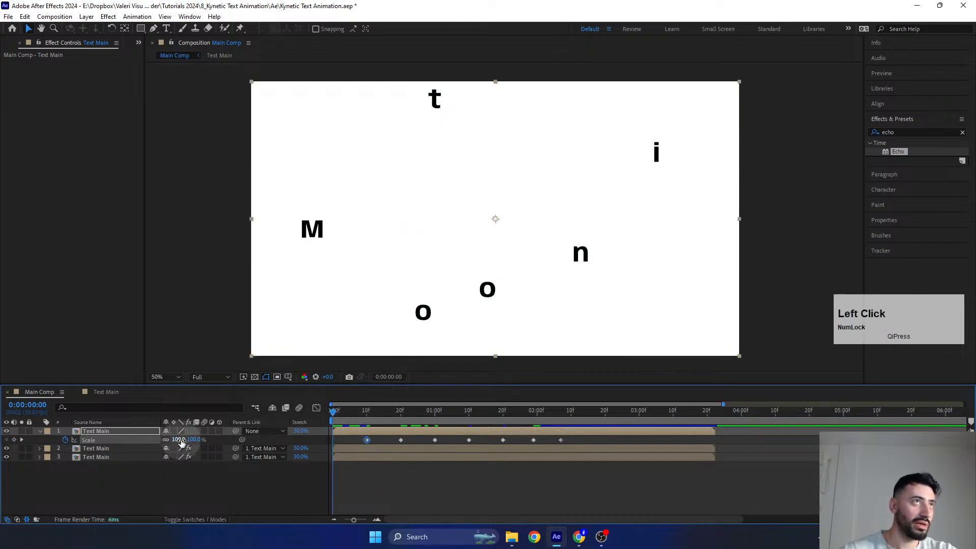
drag(181, 442, 273, 443)
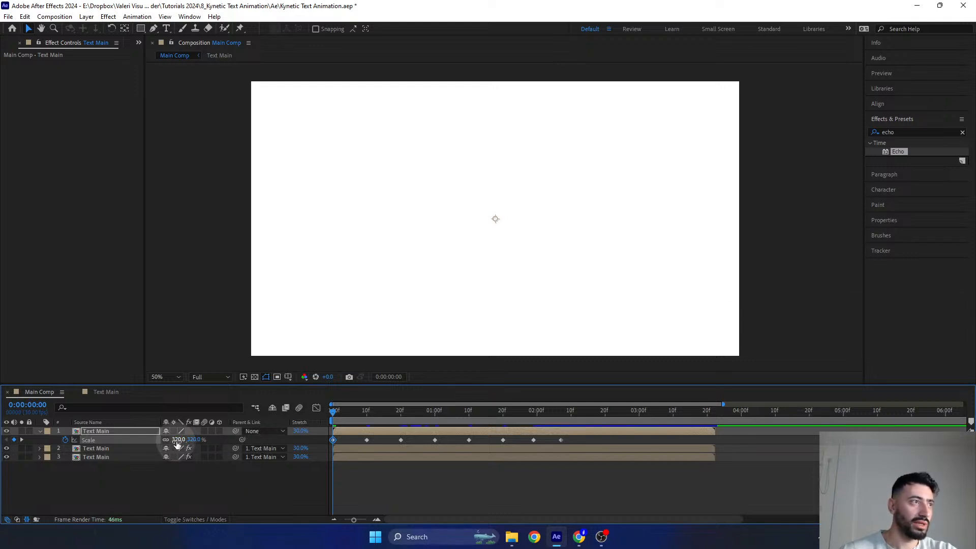
drag(178, 440, 128, 432)
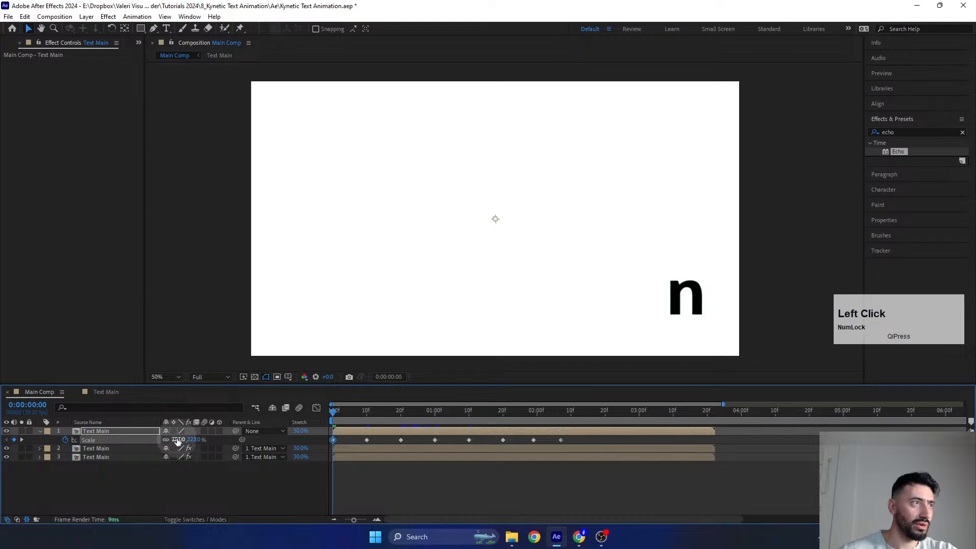
click(178, 441)
text(2)
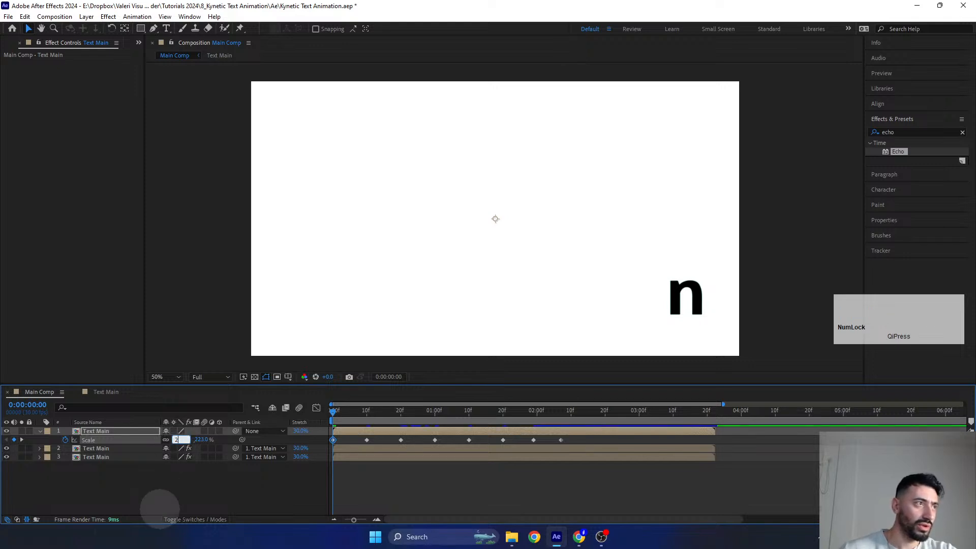
text(20)
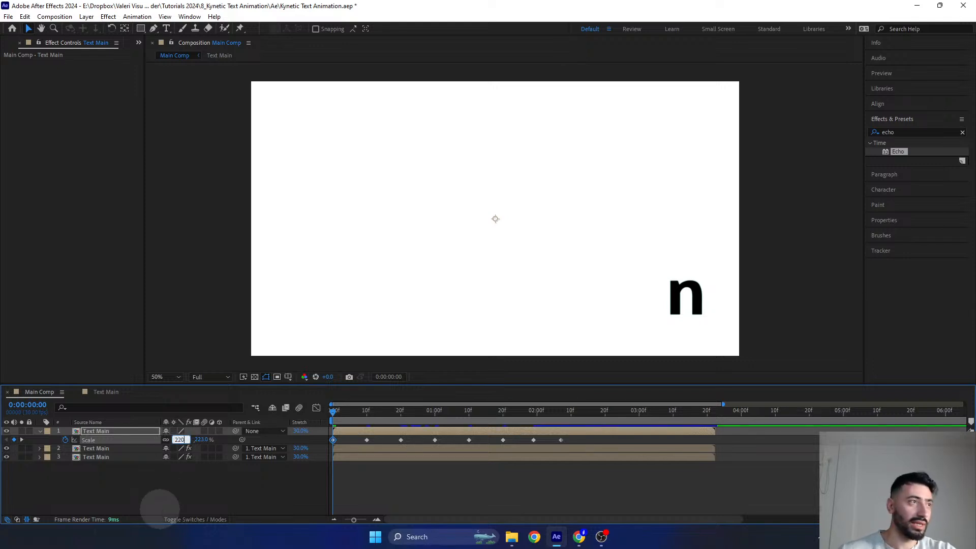
key(Return)
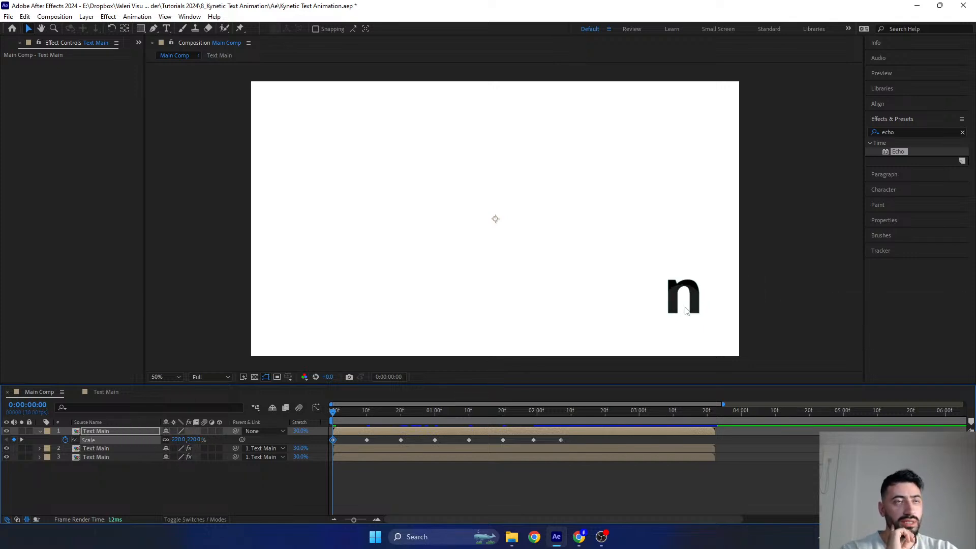
- Lock the Main Comp viewer and open the Text Main composition in a separate viewer
click(127, 432)
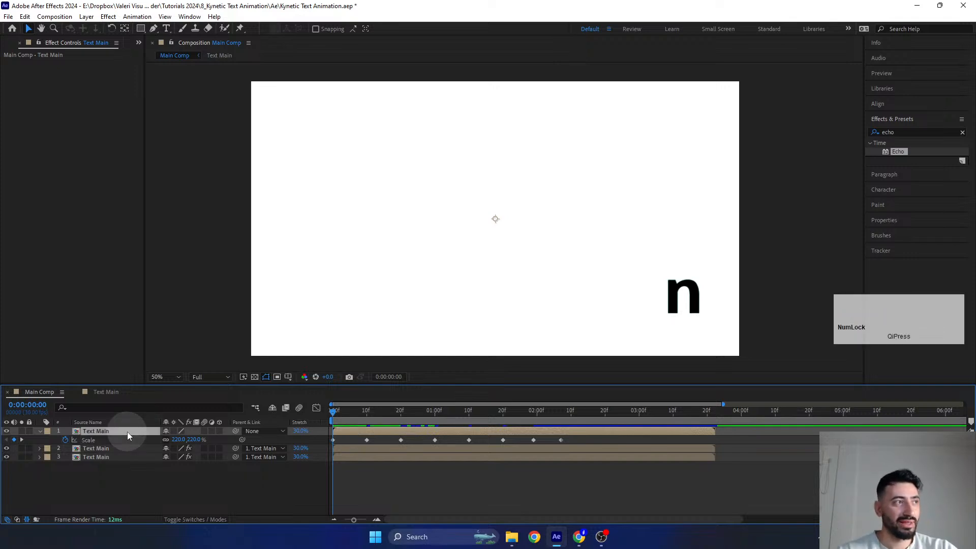
double_click(127, 431)
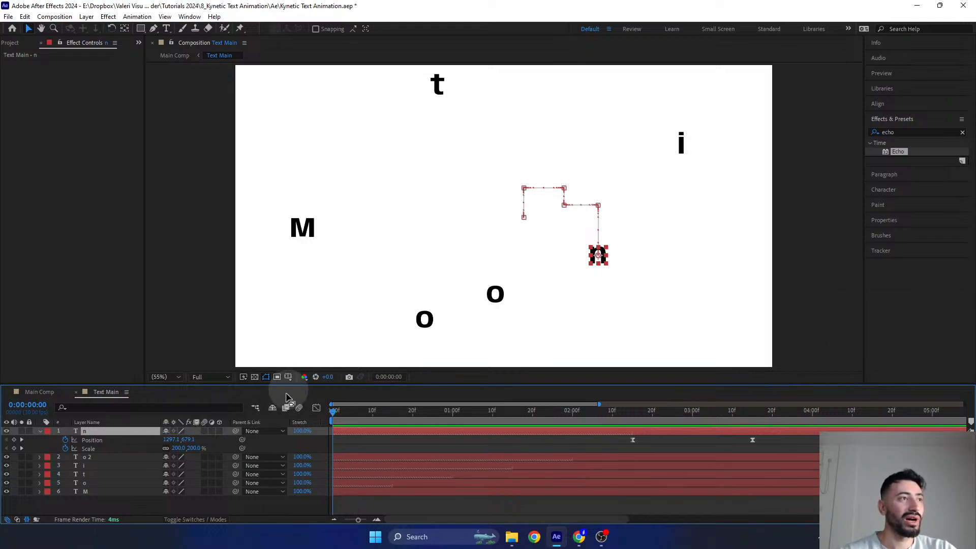
click(41, 390)
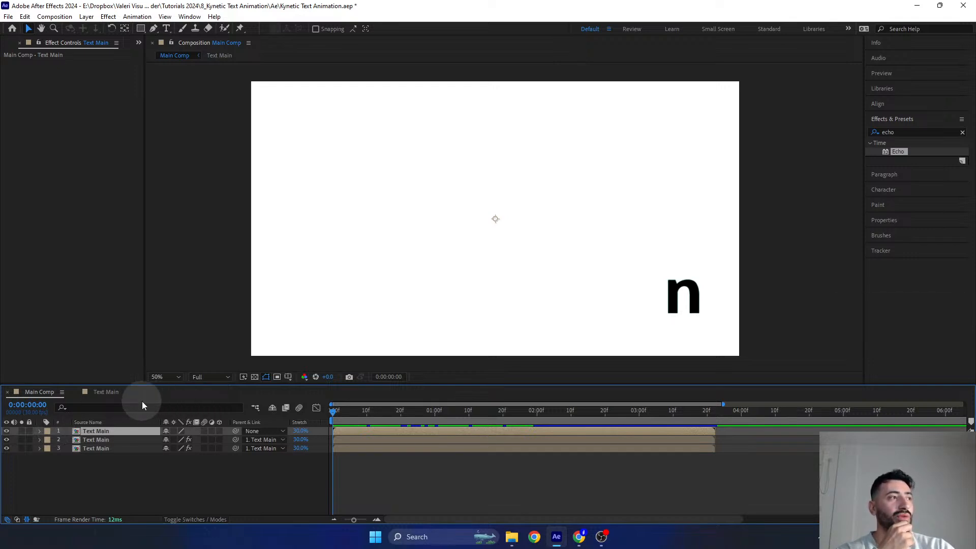
click(102, 393)
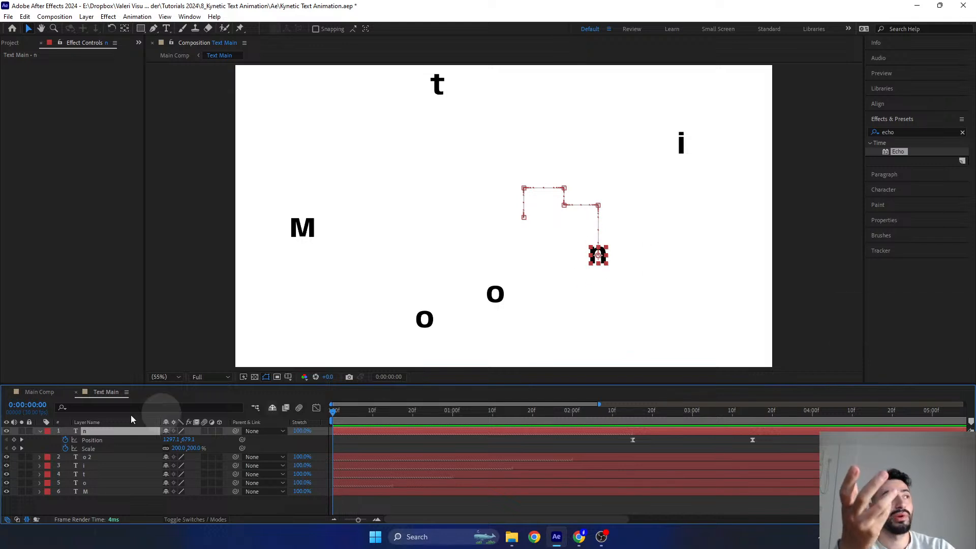
click(41, 393)
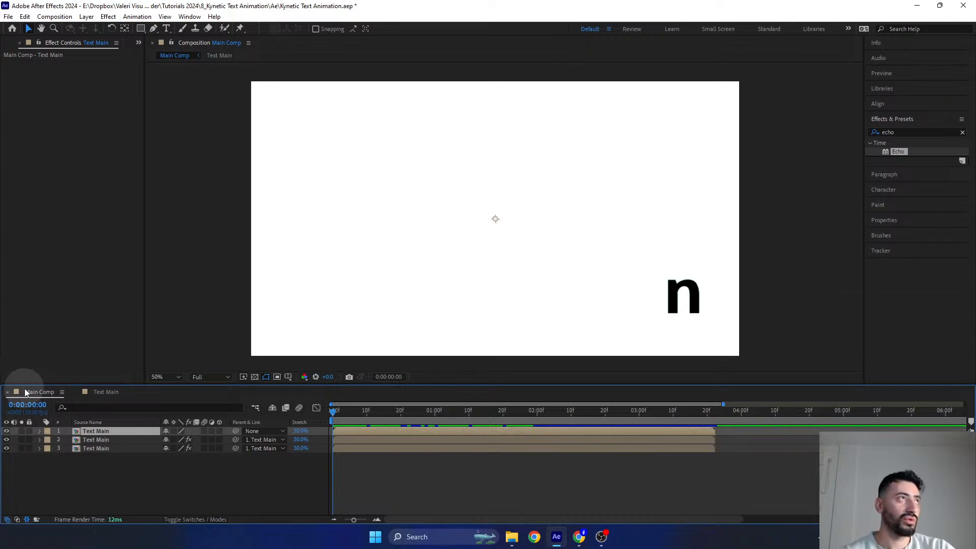
click(172, 43)
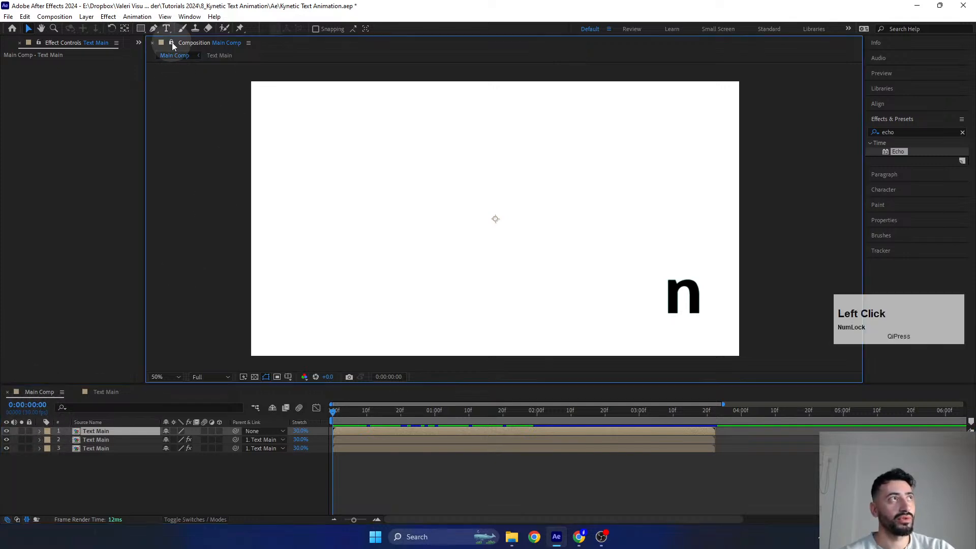
double_click(92, 430)
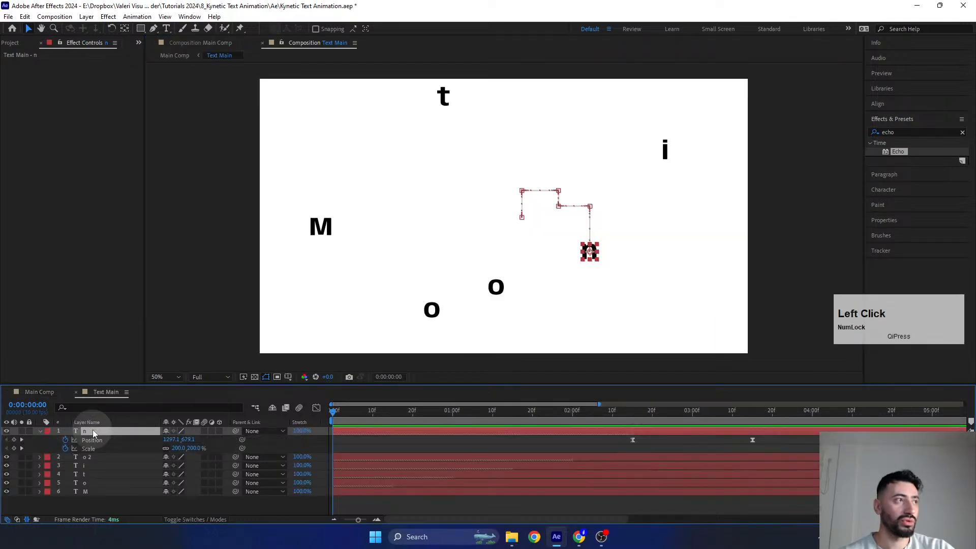
- Dock the Text Main viewer beside the Main Comp viewer so both compositions can be watched while editing
drag(296, 44, 369, 108)
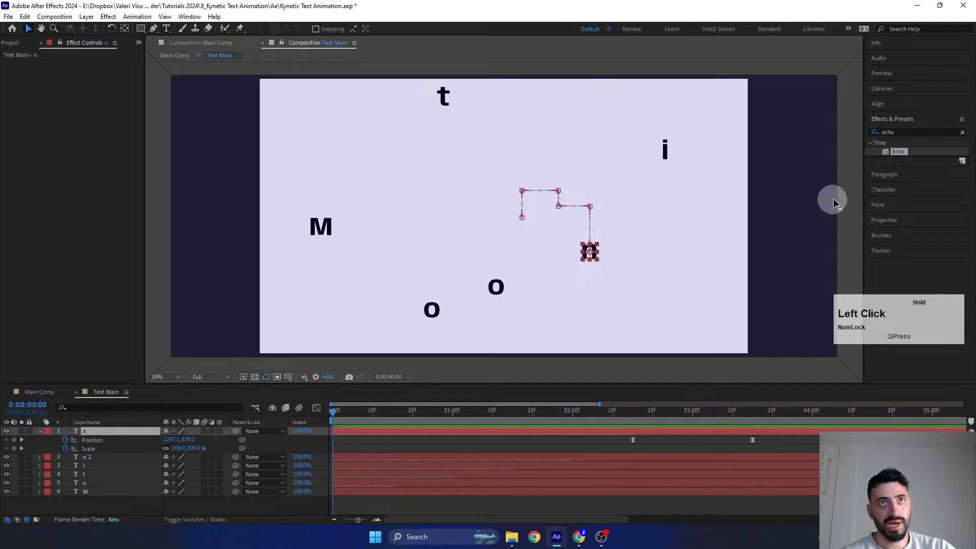
drag(833, 201, 848, 191)
scroll(684, 216, down, 1)
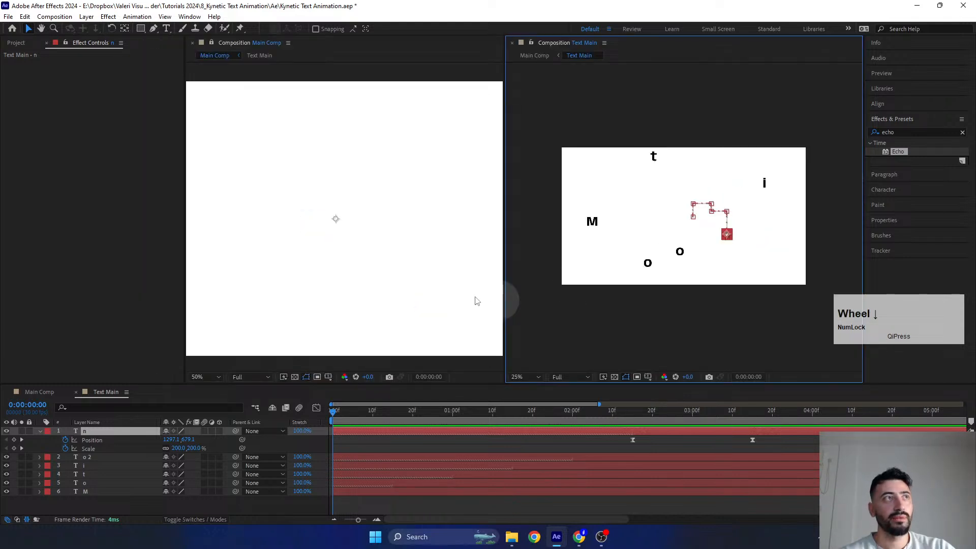
scroll(409, 266, down, 1)
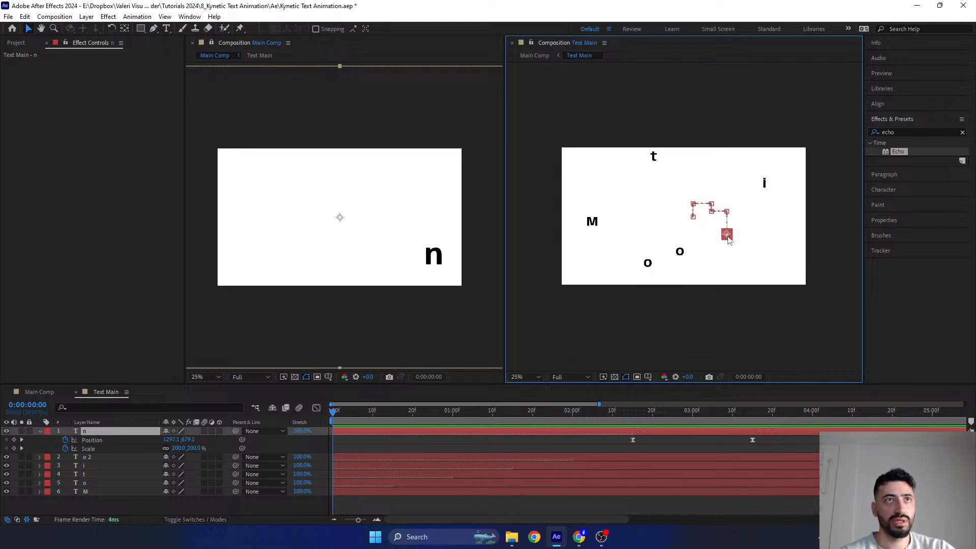
scroll(744, 240, up, 2)
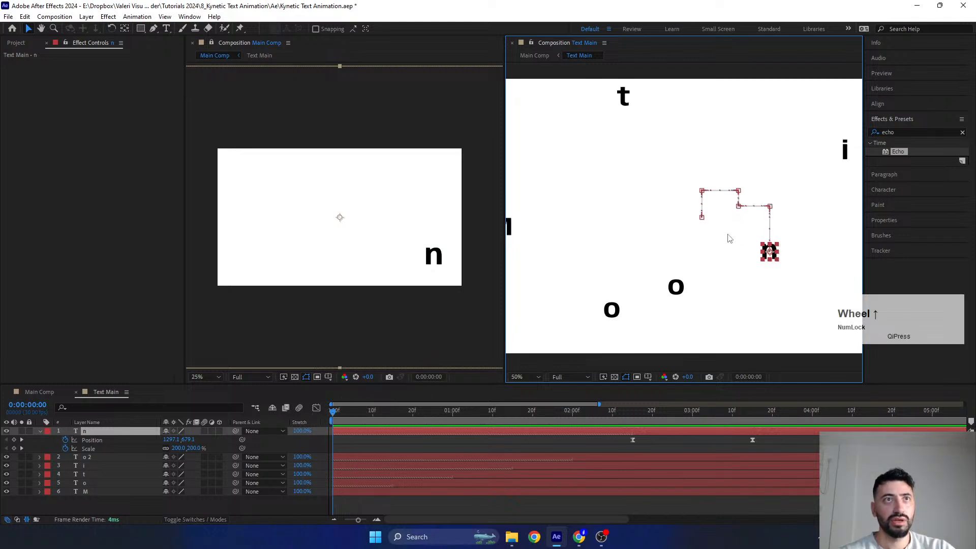
- At the n layer's 0:00:02:15 Position keyframe in Text Main, move the letter straight down to about 1297, 947, and scrub back to review it
drag(453, 413, 633, 445)
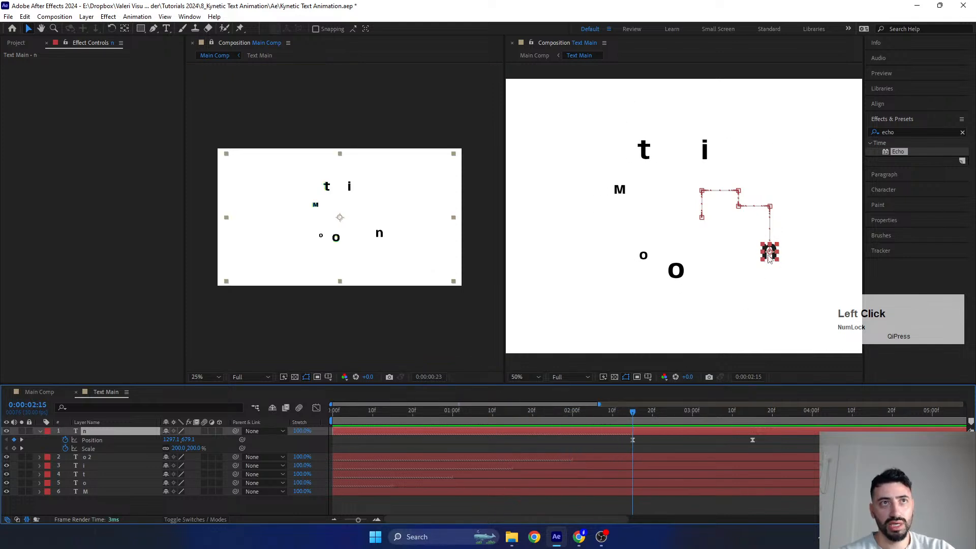
drag(769, 258, 766, 324)
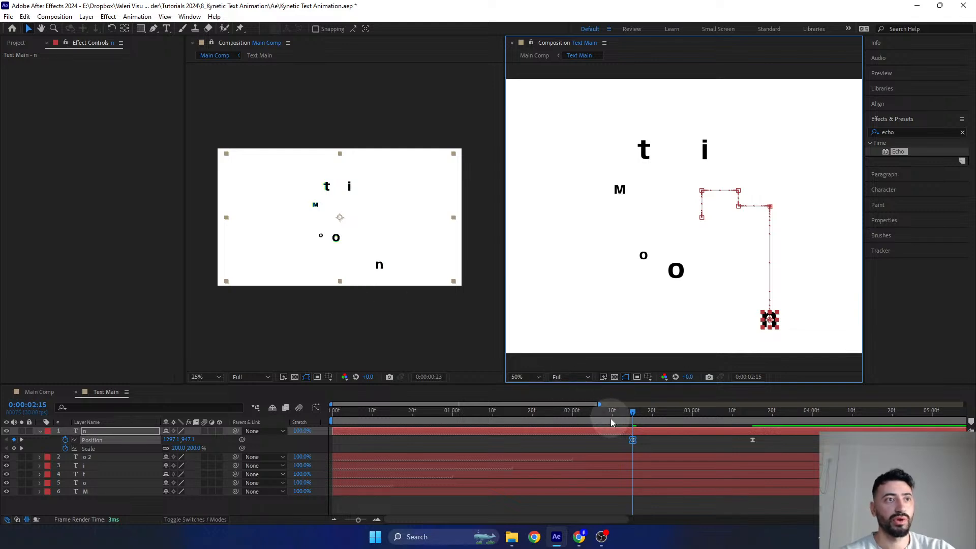
drag(606, 418, 484, 422)
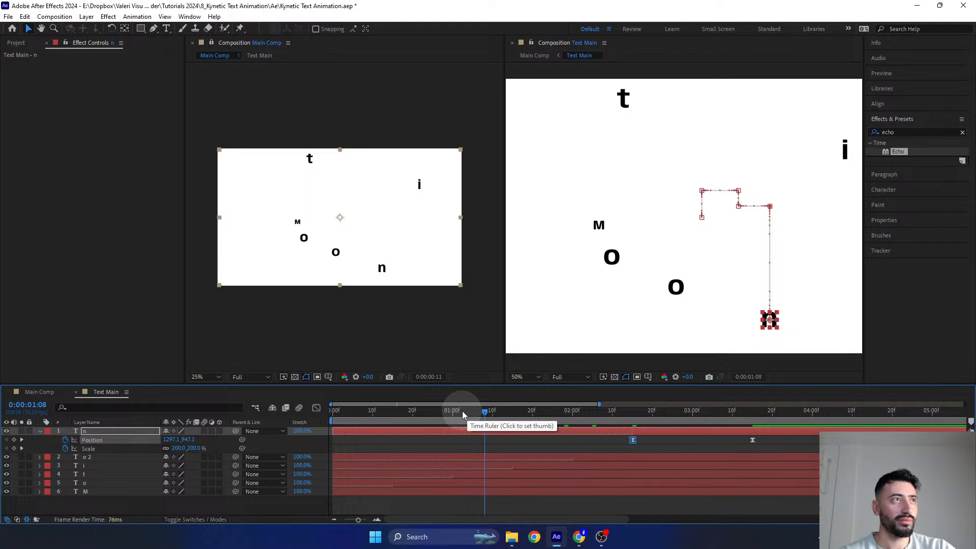
- Lower the Main Comp viewer's preview resolution to Quarter and return the playhead to 0:00:00:00
click(246, 377)
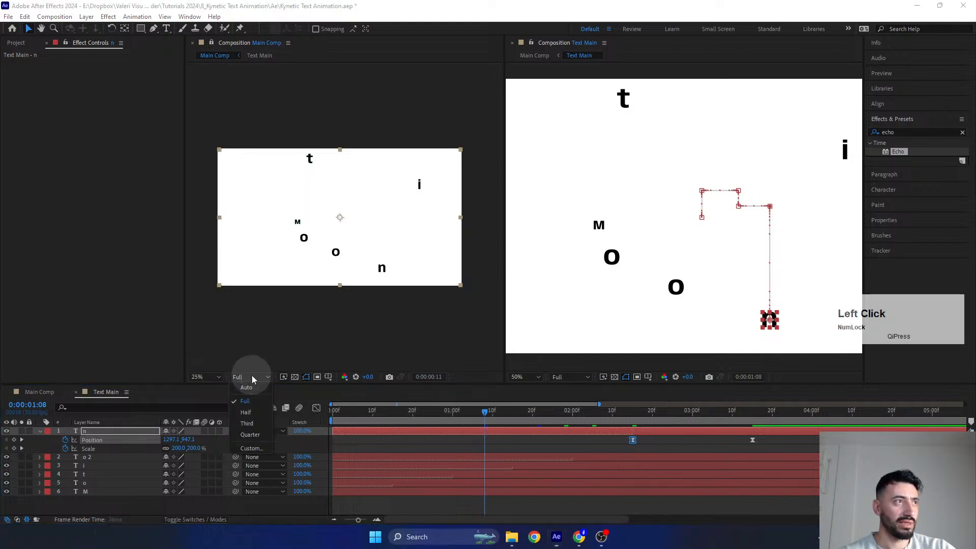
click(243, 434)
drag(485, 410, 307, 408)
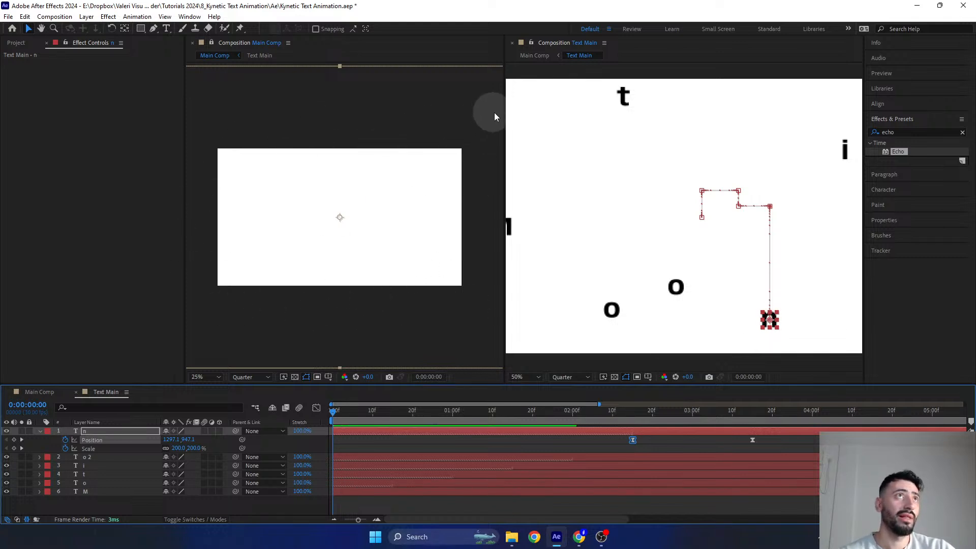
- Close the extra Main Comp viewer, switch back to the Main Comp timeline and reveal the top Text Main layer's keyframes
click(194, 44)
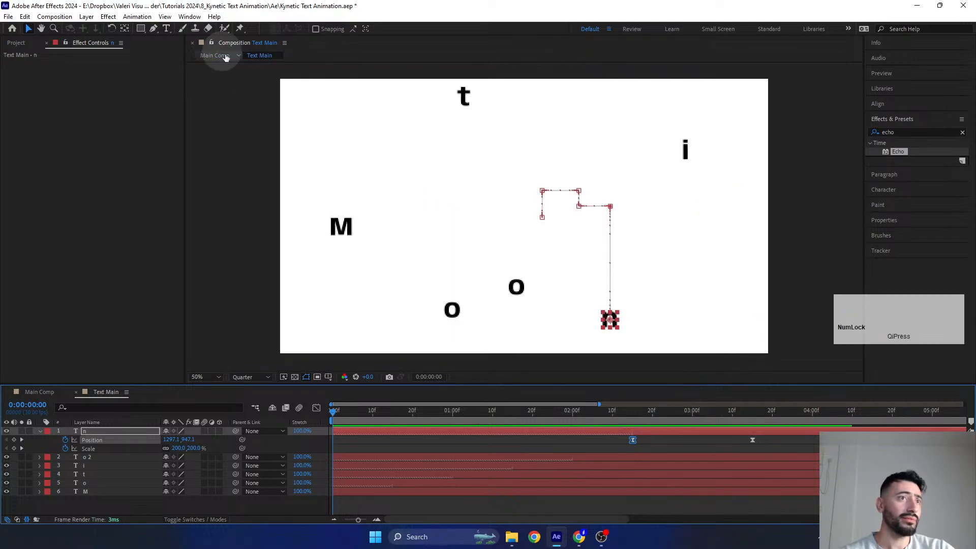
click(42, 389)
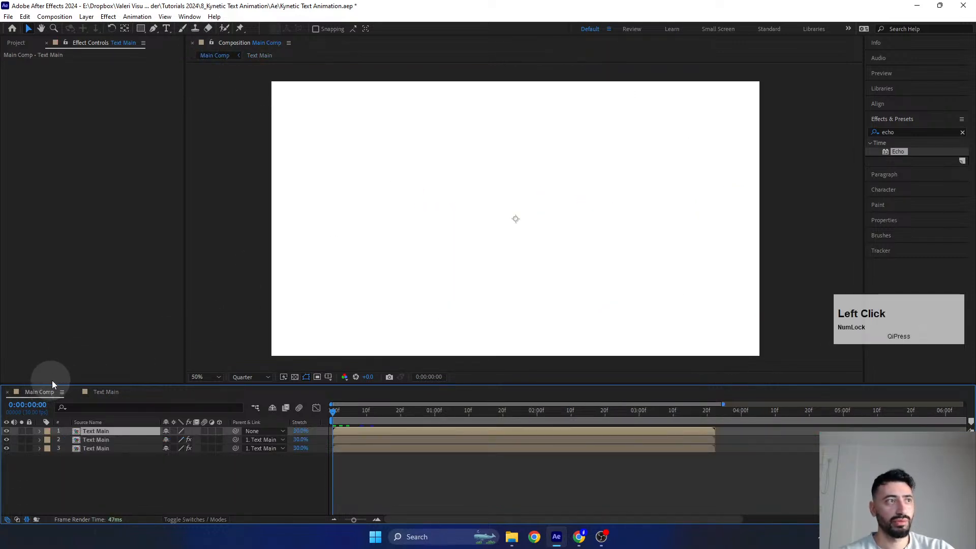
click(340, 432)
key(u)
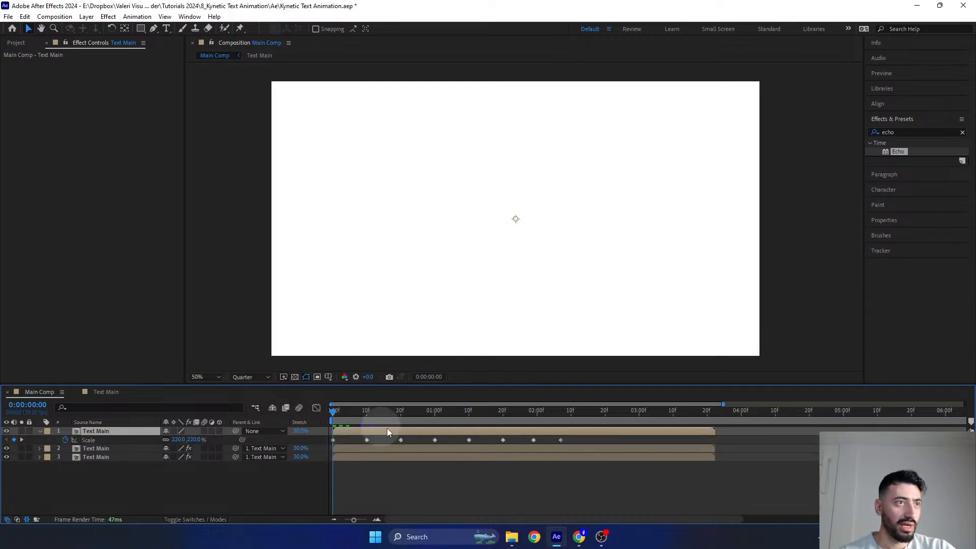
- Set the incoming and outgoing velocity influence of all Scale keyframes on the top Text Main layer to 95%
drag(570, 438, 322, 459)
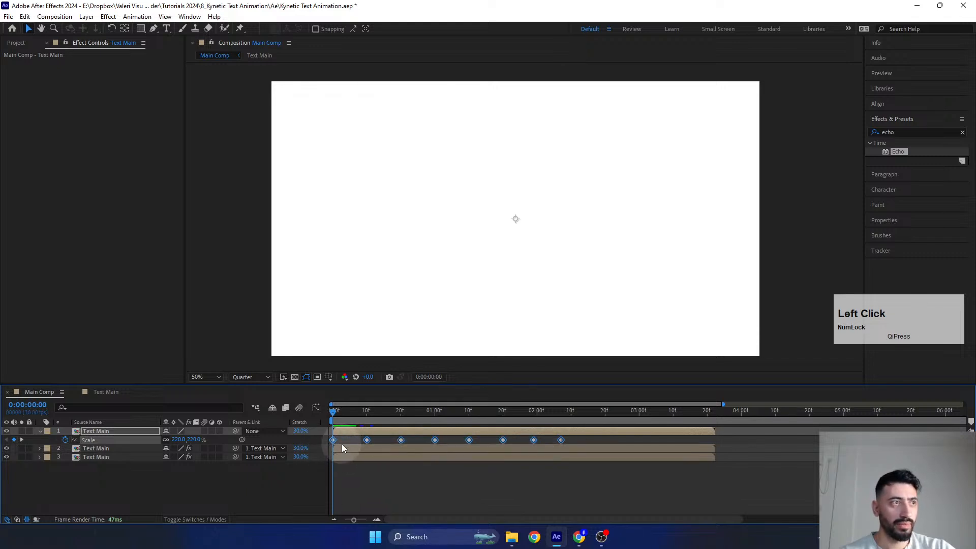
alt+click(333, 441)
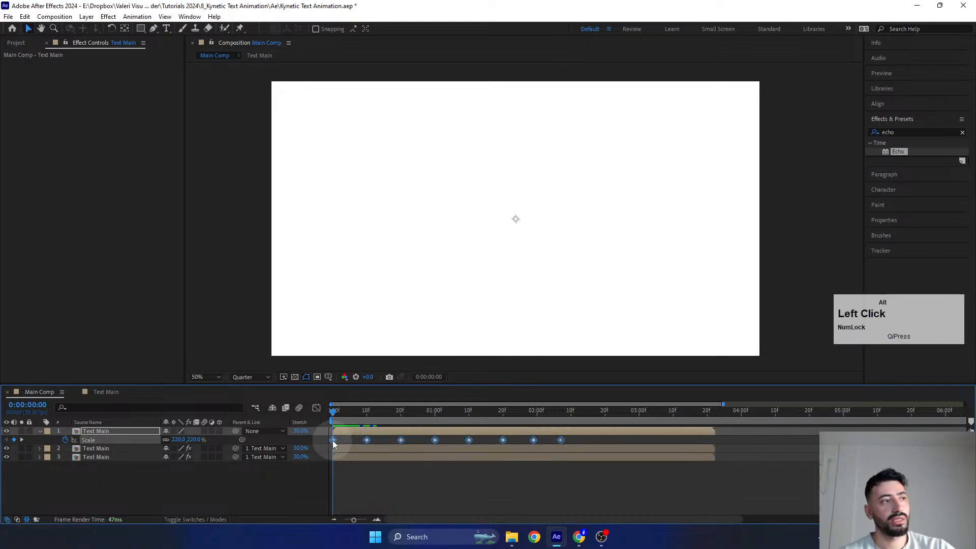
double_click(333, 440)
click(415, 431)
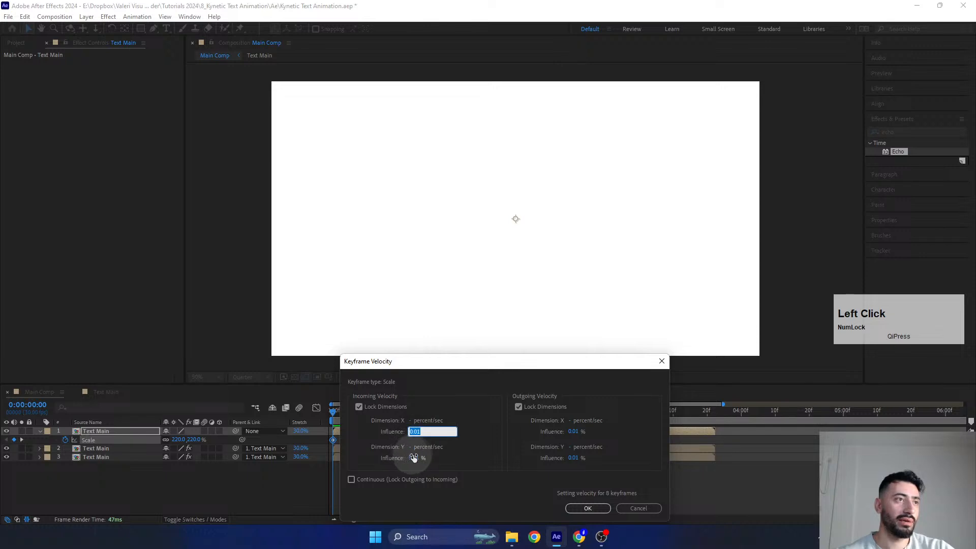
text(95)
click(573, 431)
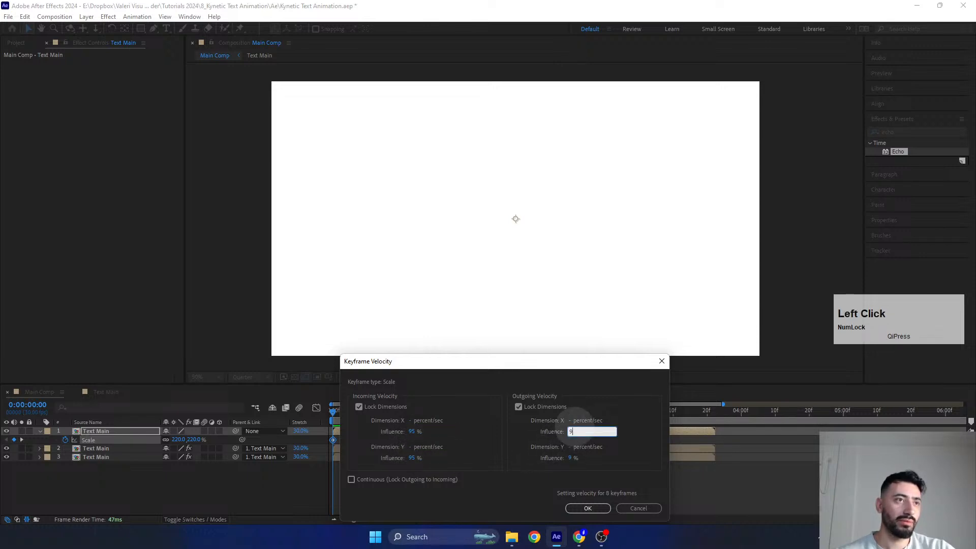
text(95)
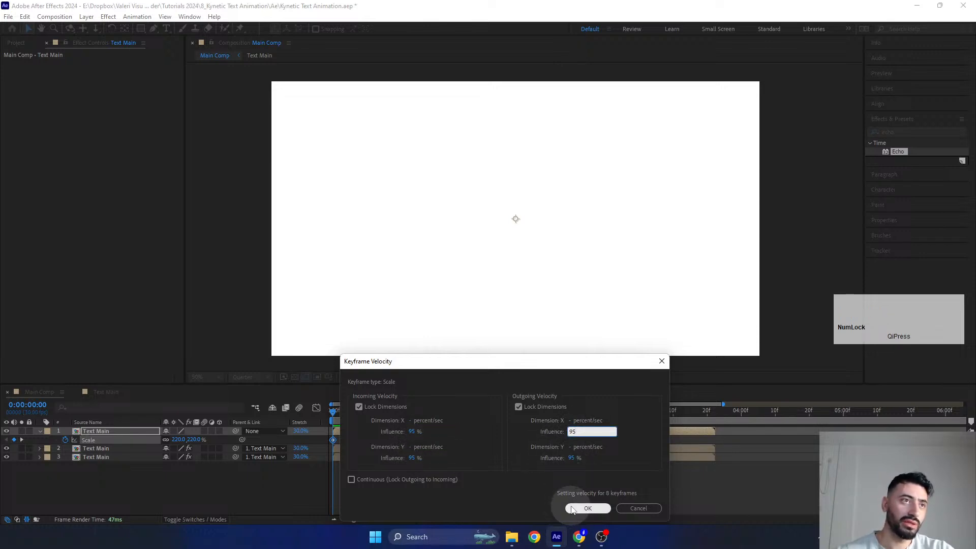
click(588, 509)
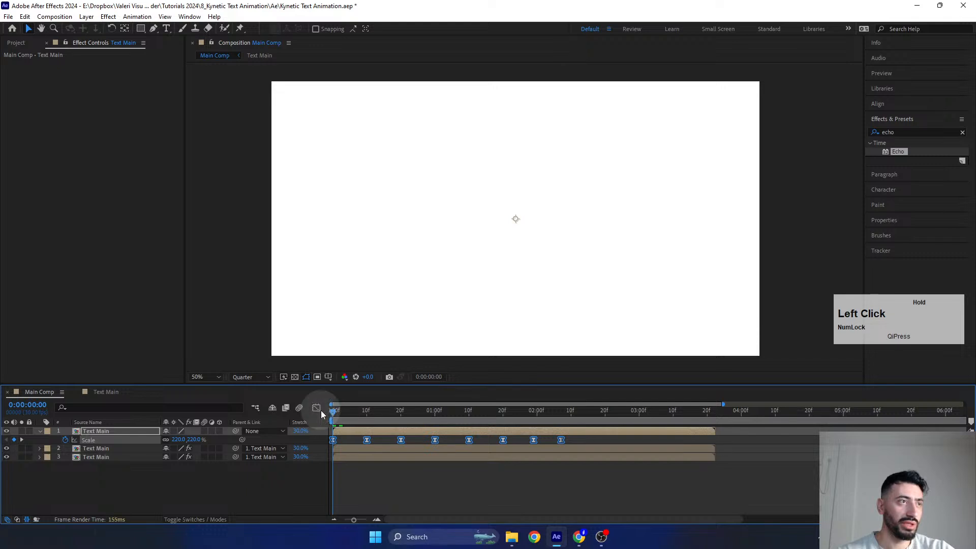
- Collapse the top Text Main layer, play the eased scale animation and scrub back to 0:00:00:15
click(39, 431)
key(space)
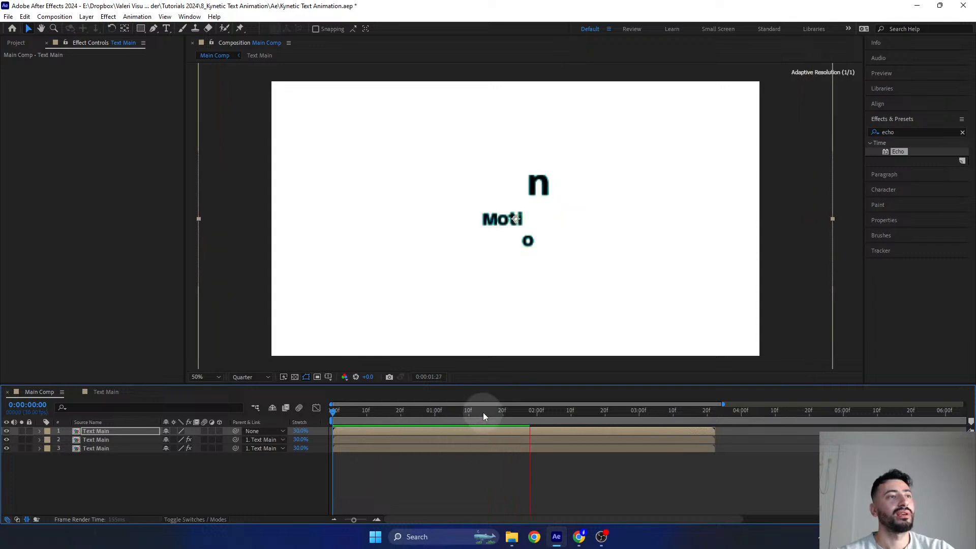
drag(483, 411, 384, 413)
- Restore Main Comp's preview resolution to Full and play the animation from 0:00:00:00
click(258, 377)
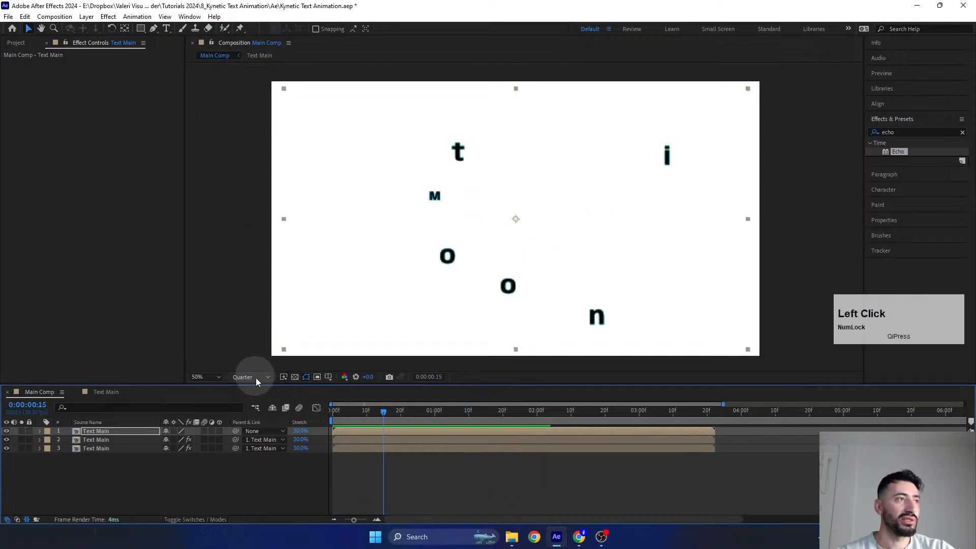
click(246, 395)
drag(387, 410, 305, 418)
key(space)
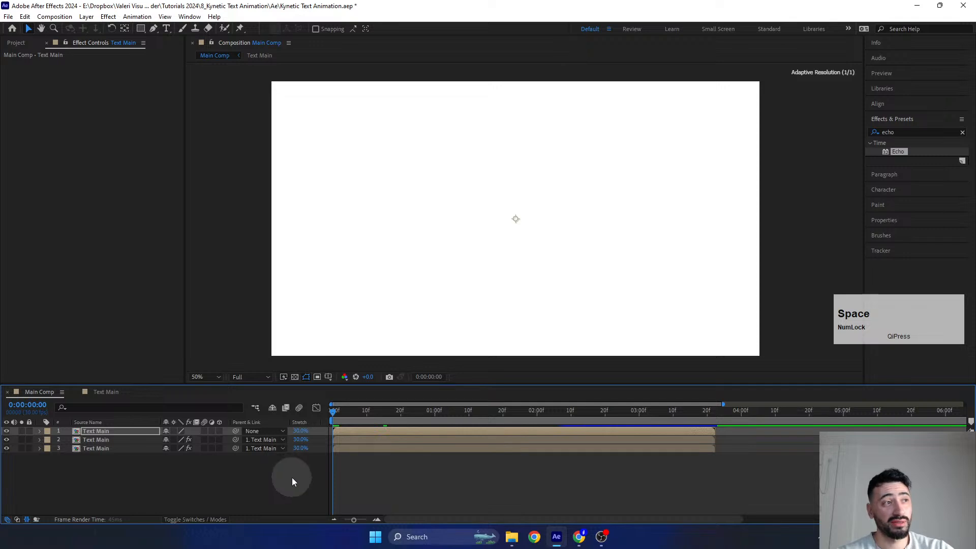
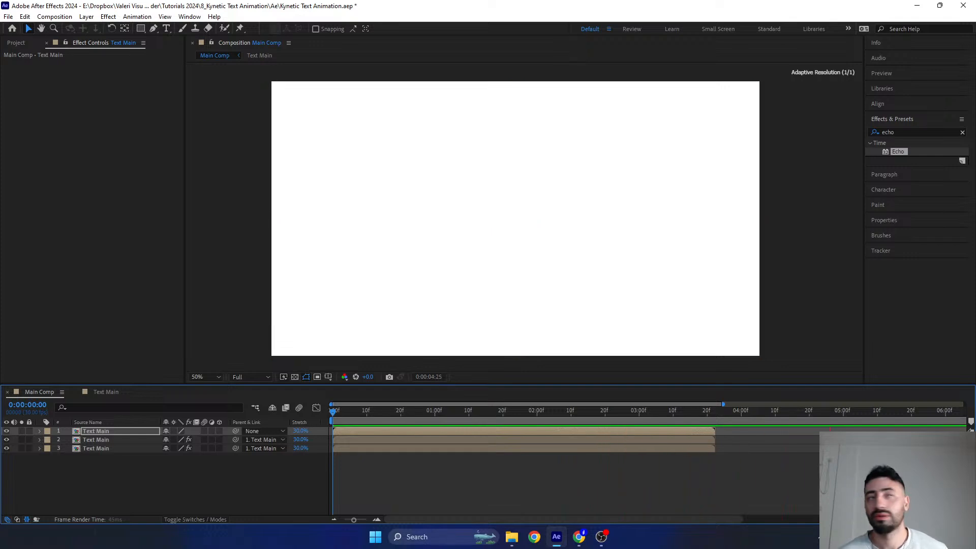
- Play the Motion animation and end Main Comp's work area at 0:00:03:00
click(506, 421)
key(space)
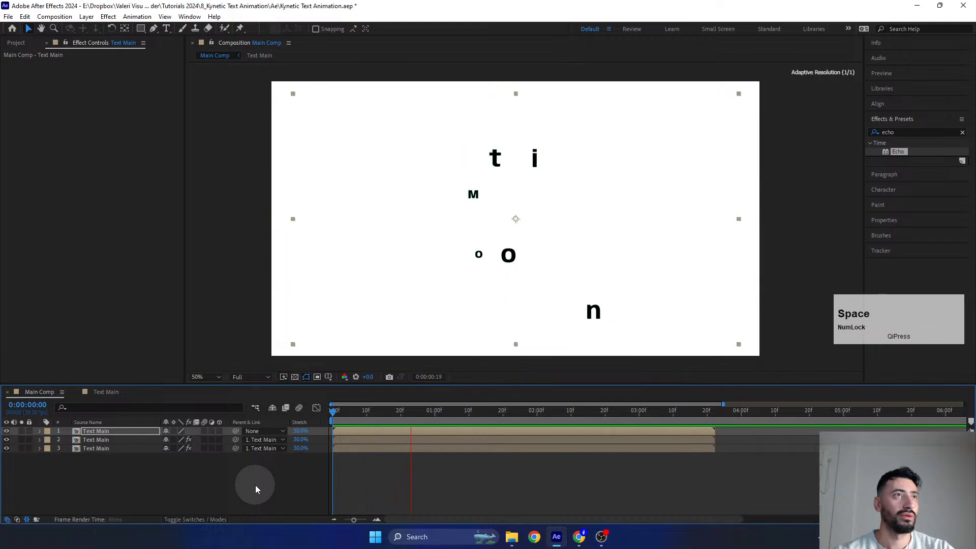
click(358, 483)
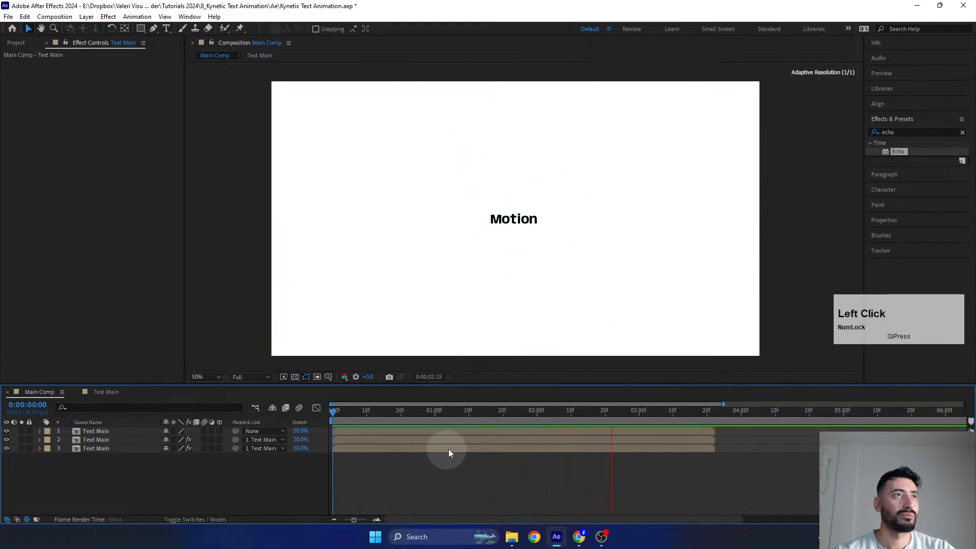
drag(621, 412, 640, 432)
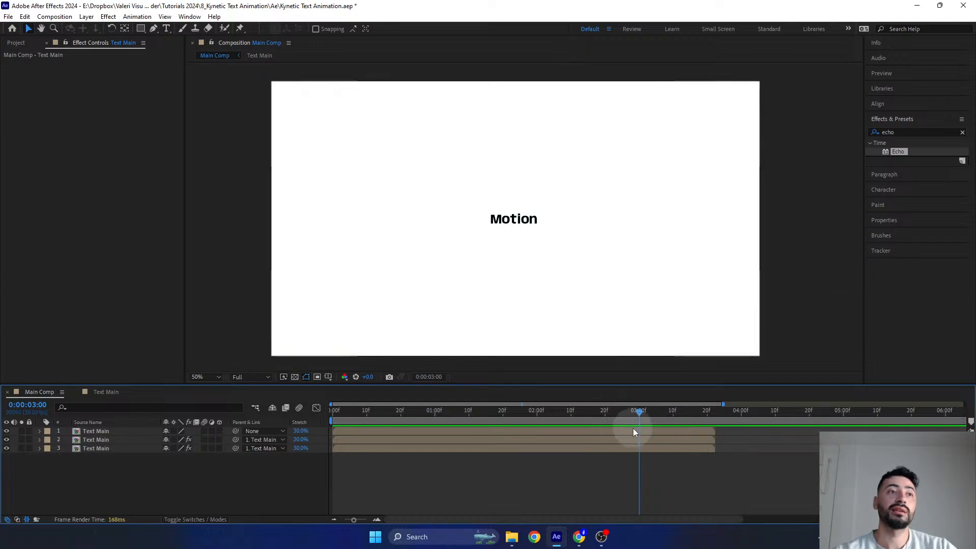
key(n)
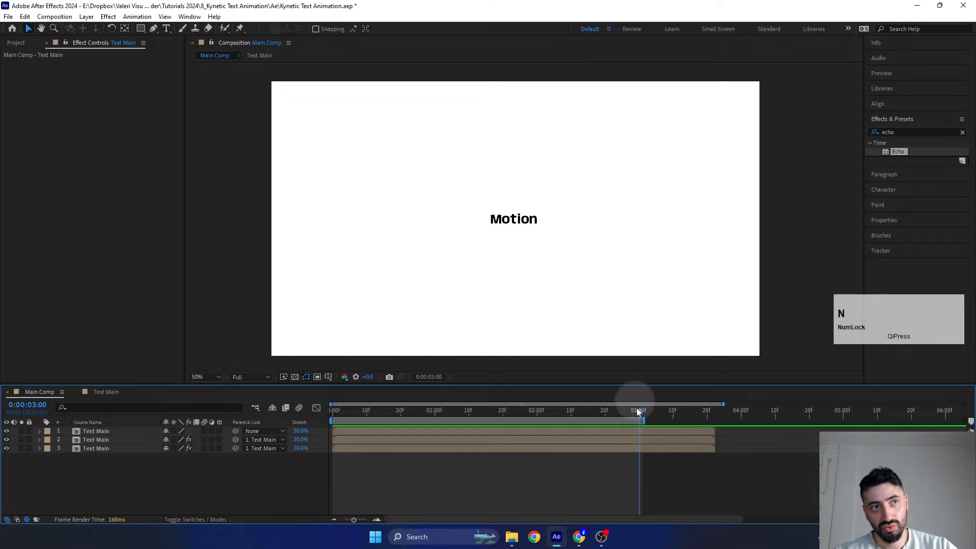
click(640, 413)
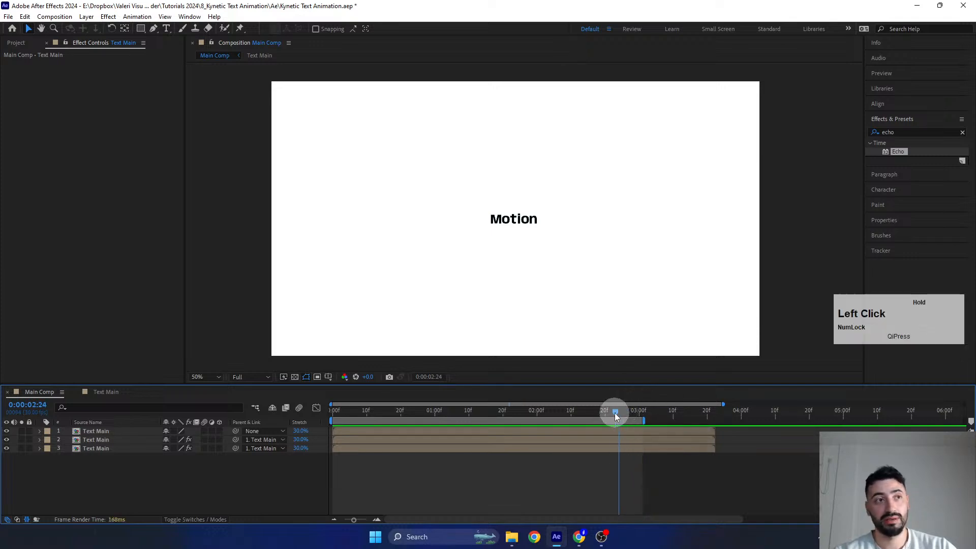
- Play the shortened work area from 0:00:00:00 and move the current time to 0:00:02:17
drag(633, 414, 230, 407)
key(space)
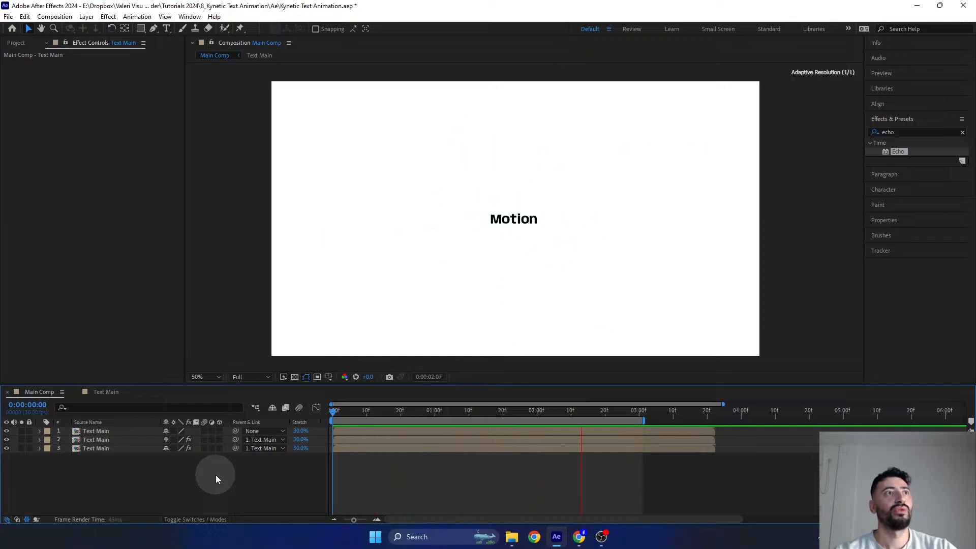
key(space)
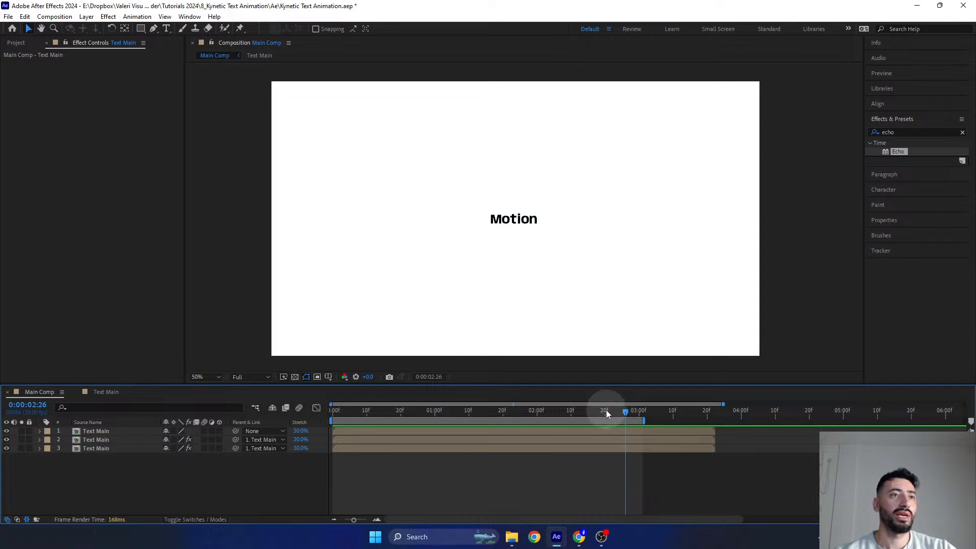
drag(606, 410, 596, 411)
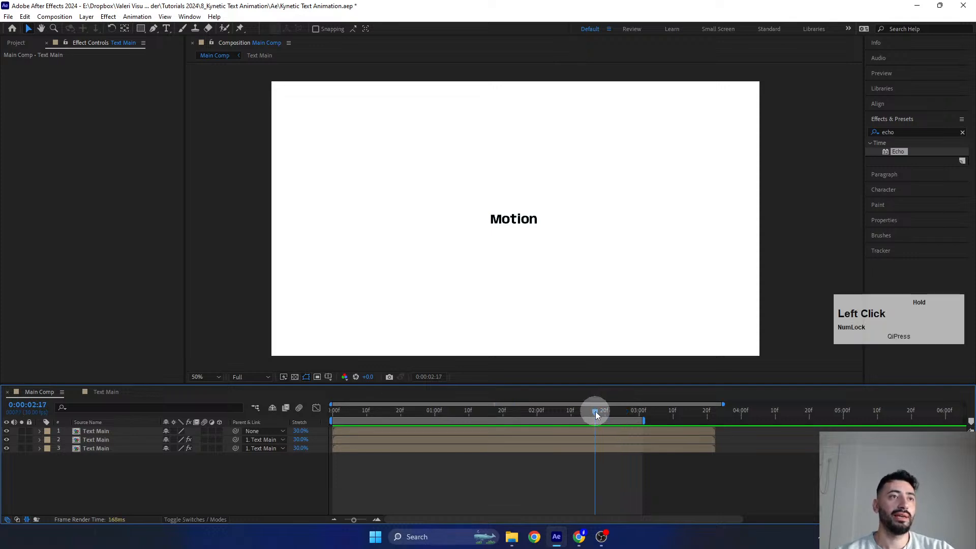
- Start a new solid layer in Main Comp and set its color to white (FFFFFF)
right_click(120, 476)
mouse_move(152, 348)
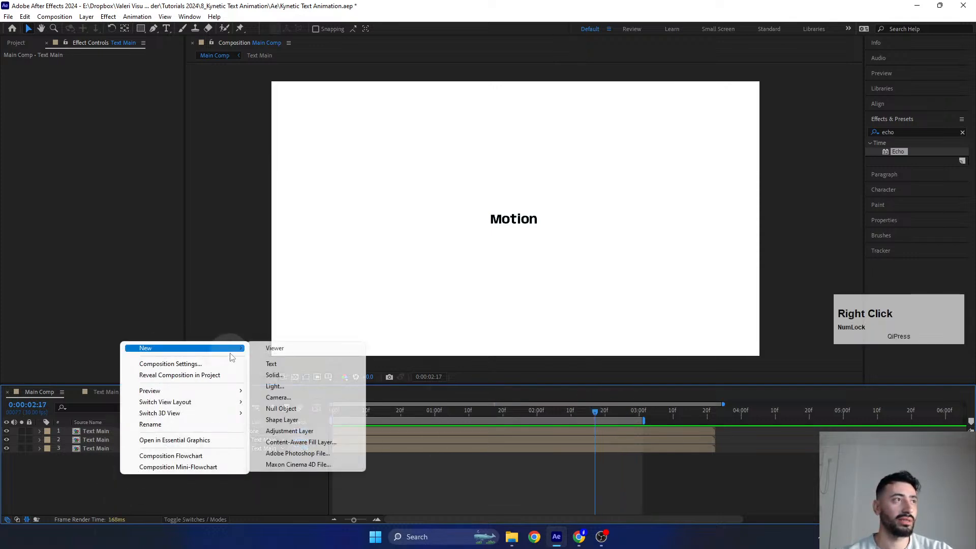
click(274, 376)
drag(333, 125, 520, 177)
click(539, 344)
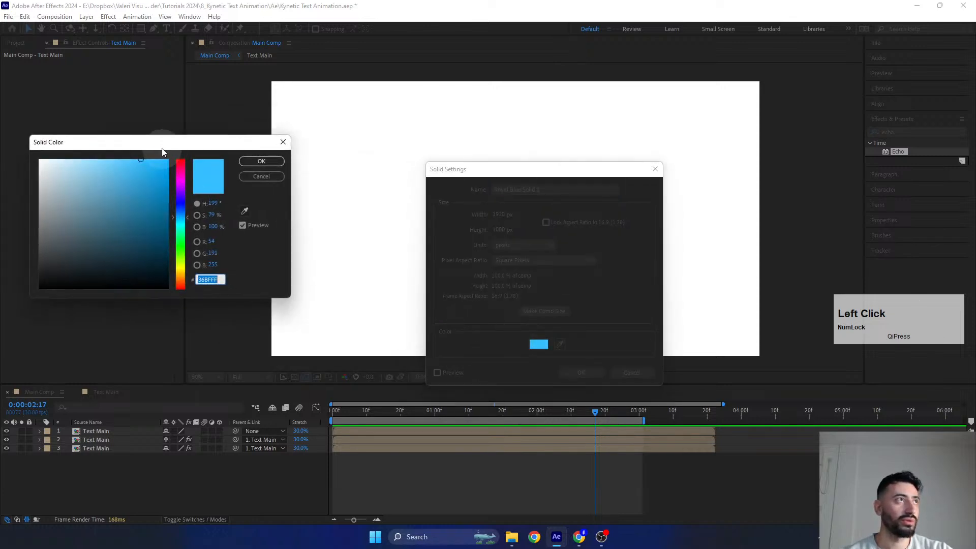
drag(159, 147, 550, 214)
drag(500, 252, 243, 162)
click(649, 227)
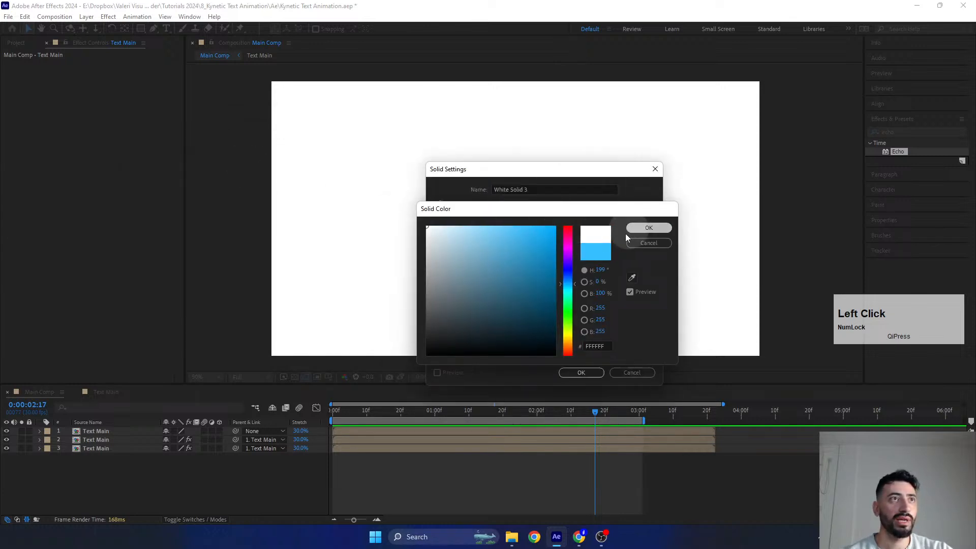
- Name the white solid Bg, match it to the composition size and create it
click(535, 190)
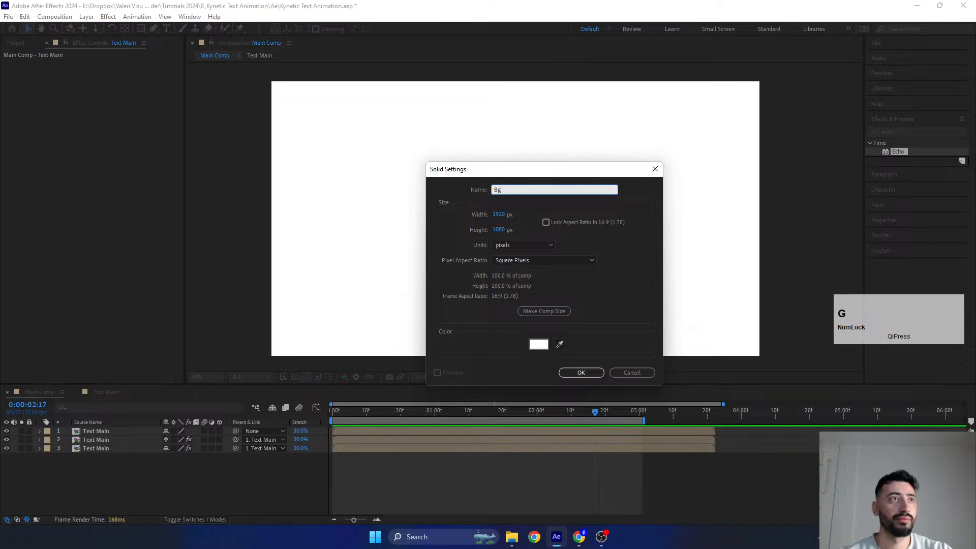
click(531, 316)
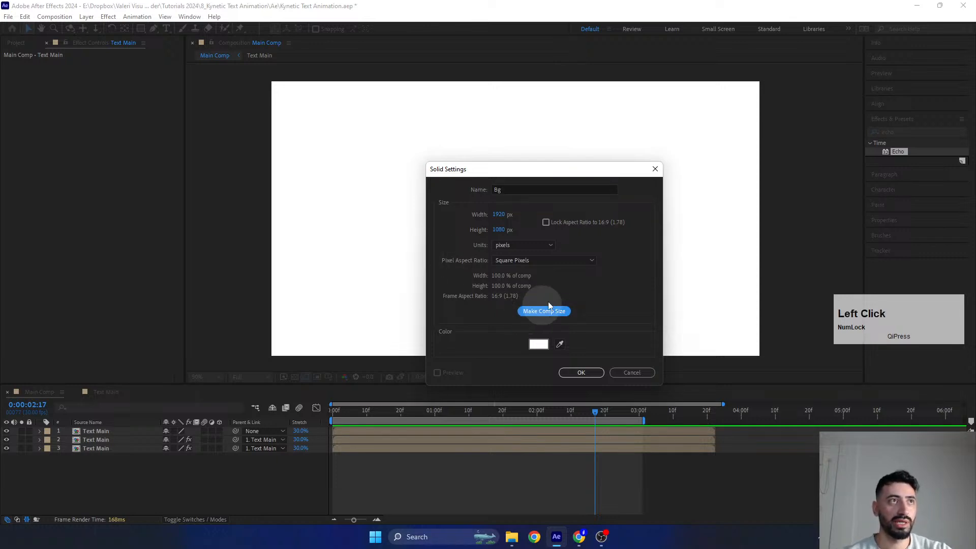
click(577, 367)
- Move the Bg layer below all the Text Main layers
click(149, 431)
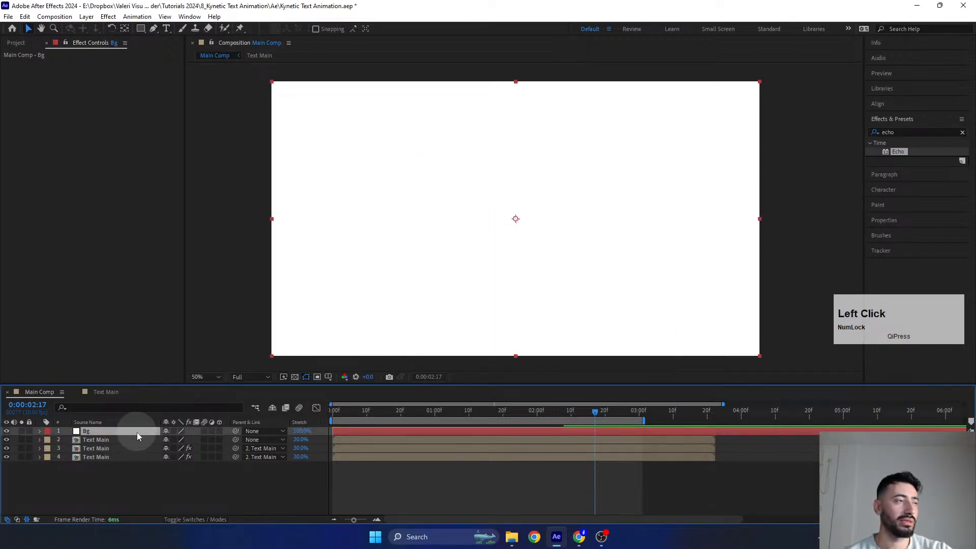
drag(136, 432, 144, 488)
click(138, 494)
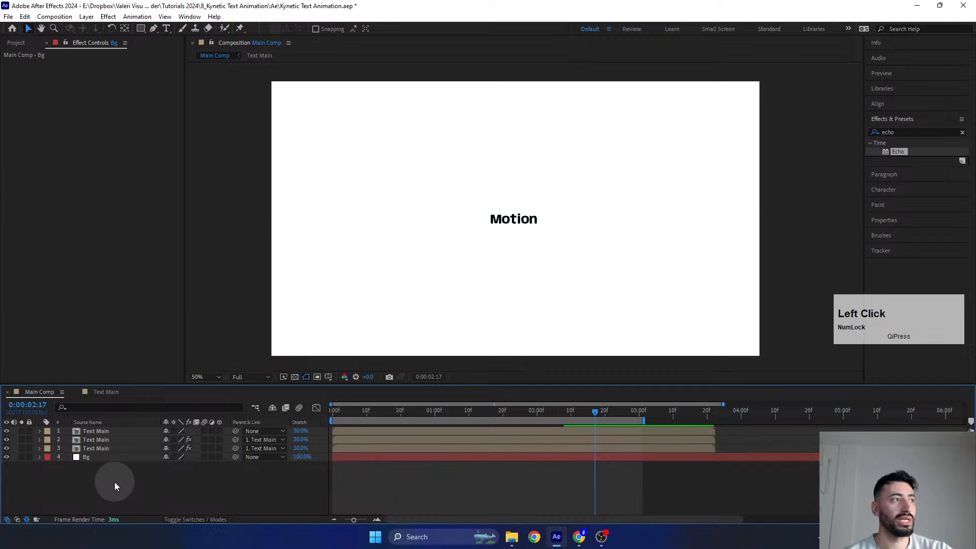
- Create an adjustment layer at the top of Main Comp and apply the Invert channel effect to it
right_click(109, 482)
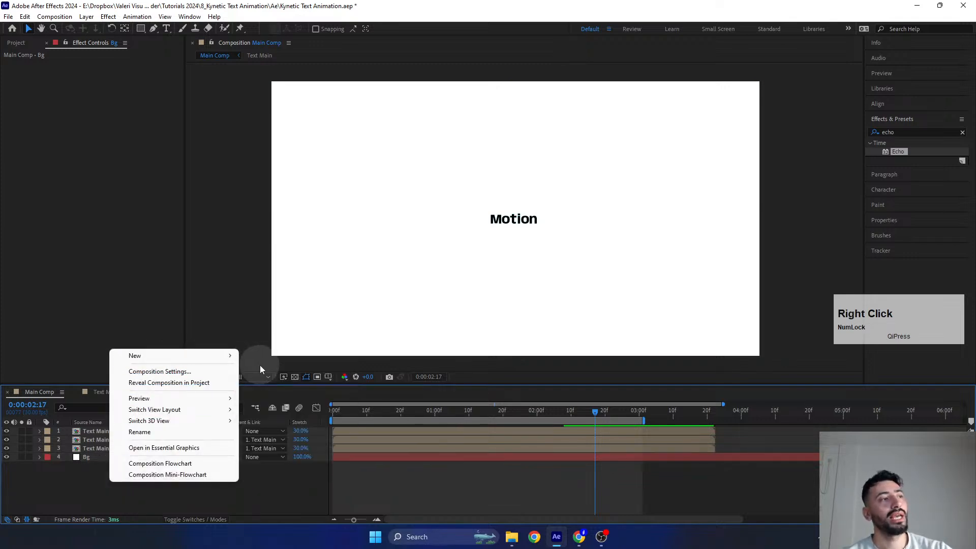
click(260, 439)
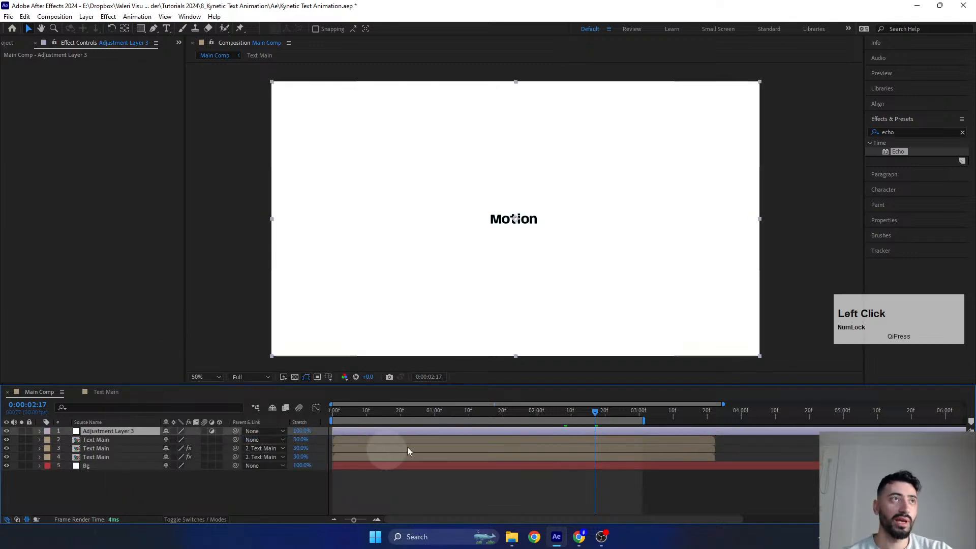
double_click(896, 132)
text(invert)
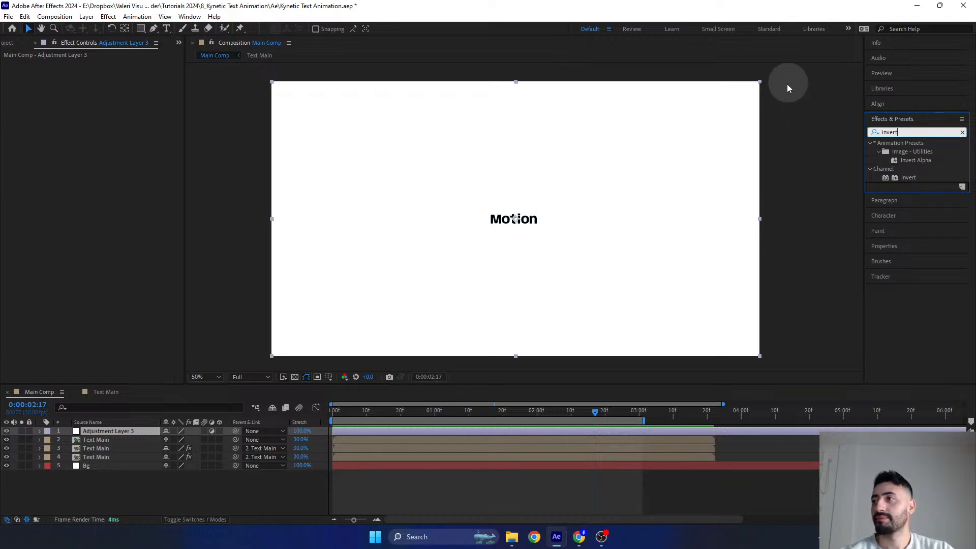
click(909, 179)
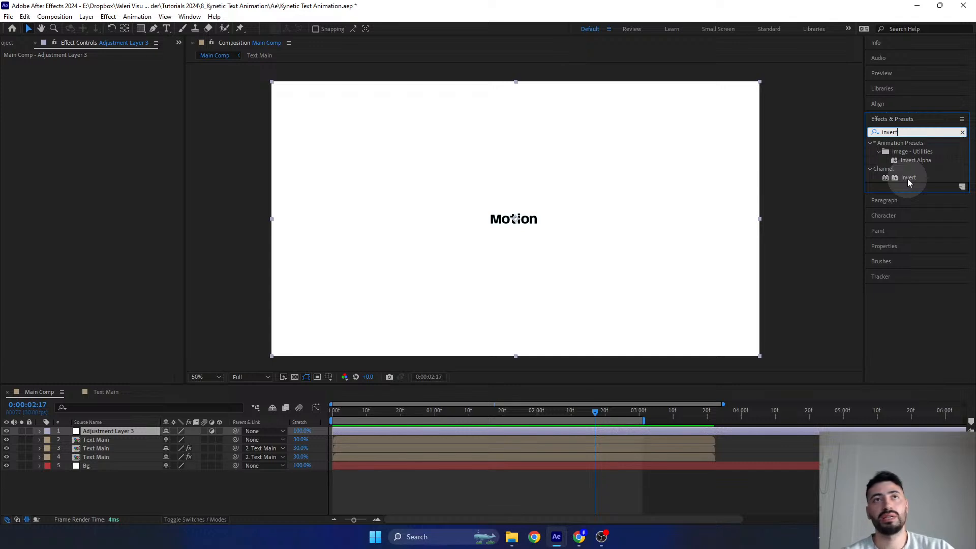
drag(909, 179, 105, 432)
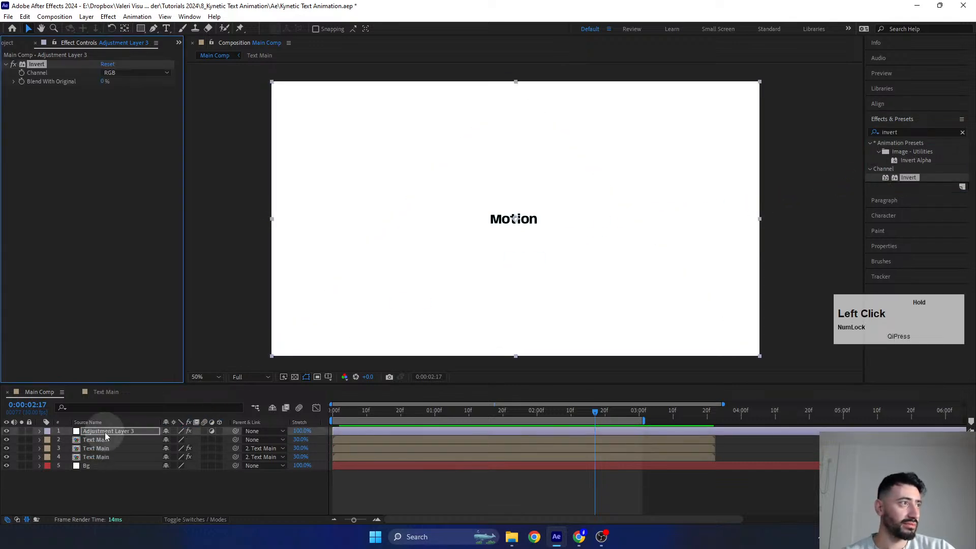
- Rename the new adjustment layer as Invert
click(105, 432)
key(Return)
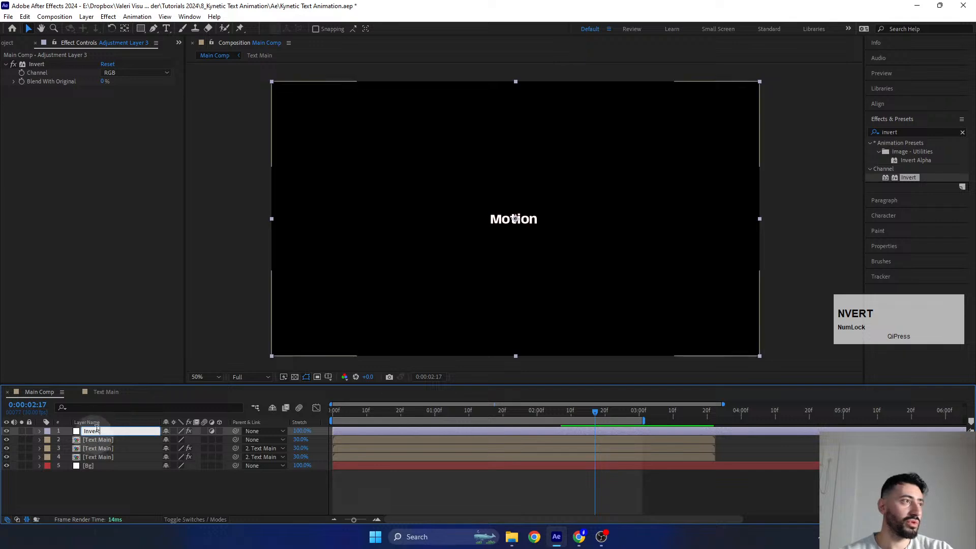
key(Return)
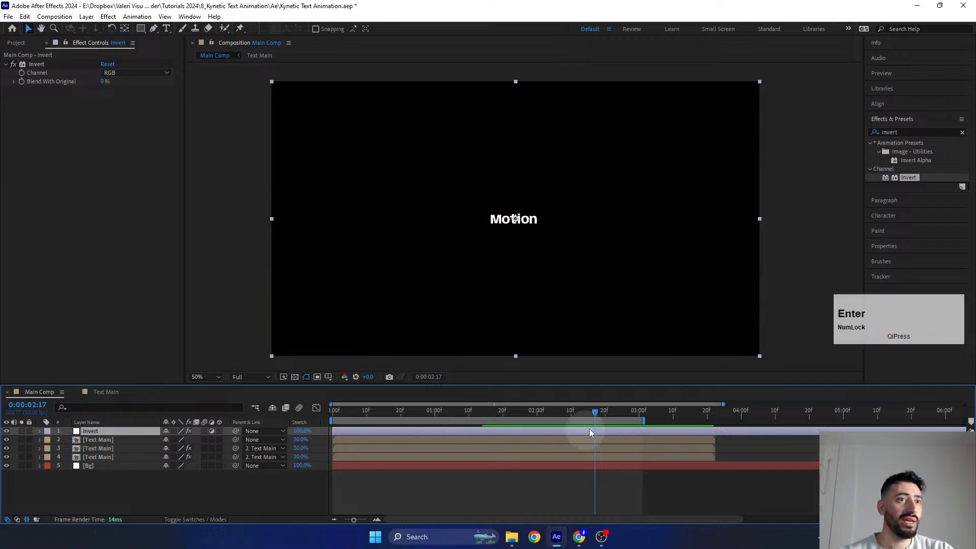
- Reveal the top Text Main layer's Scale keyframes and shift the Invert layer to start at the 0:00:01:20 keyframe
drag(594, 413, 527, 421)
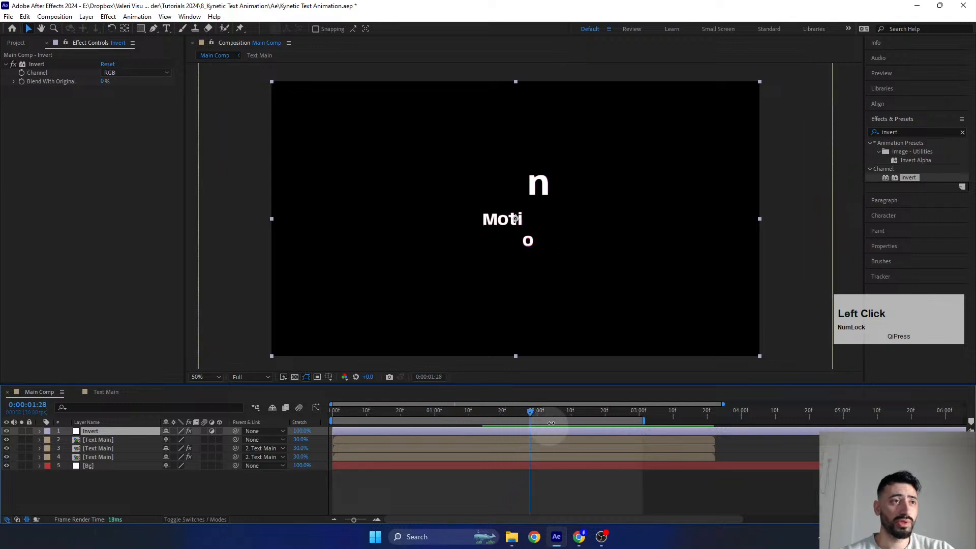
drag(355, 430, 577, 436)
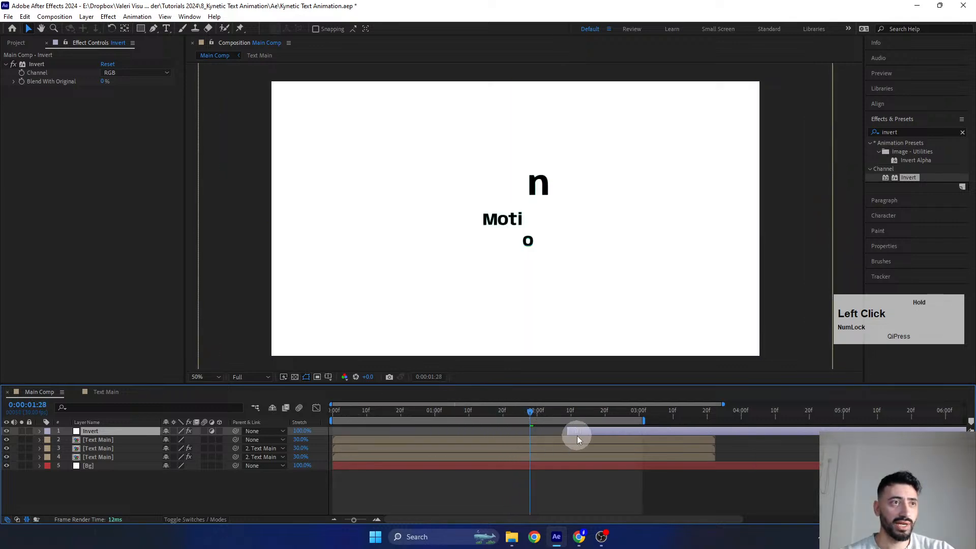
drag(529, 415, 499, 422)
click(516, 440)
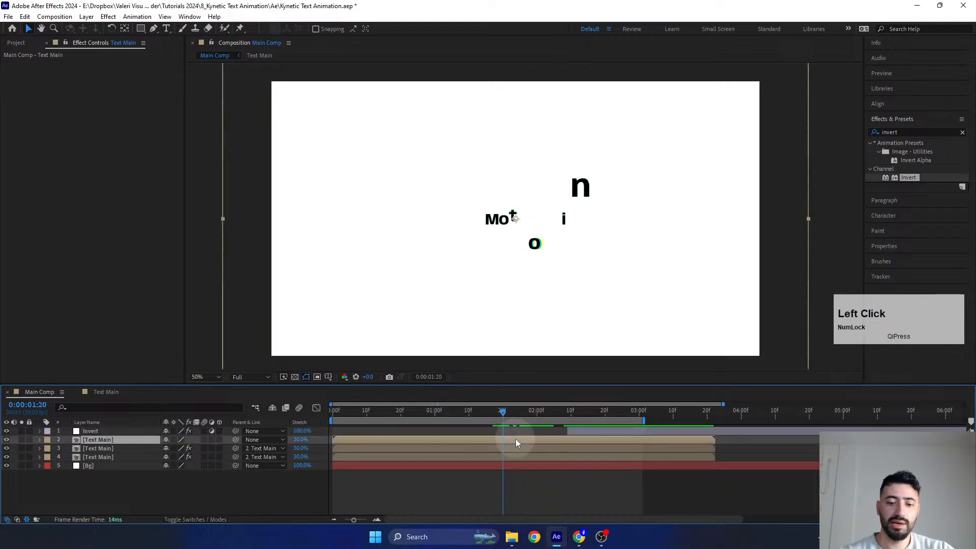
key(u)
mouse_move(500, 414)
mouse_down()
mouse_move(538, 419)
mouse_move(481, 428)
mouse_move(575, 420)
mouse_move(503, 431)
mouse_up()
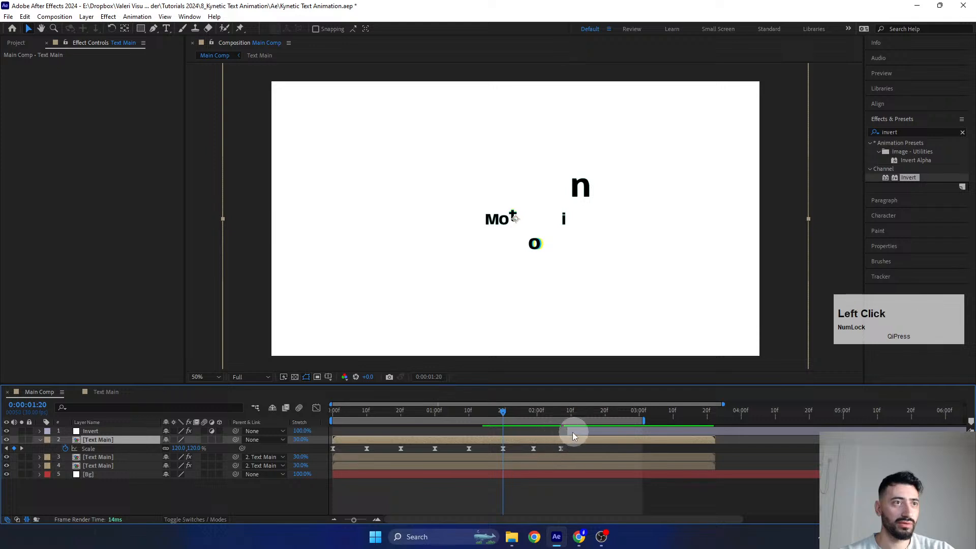
mouse_move(573, 432)
mouse_down()
mouse_move(516, 443)
mouse_move(562, 424)
mouse_move(563, 438)
mouse_move(557, 419)
mouse_up()
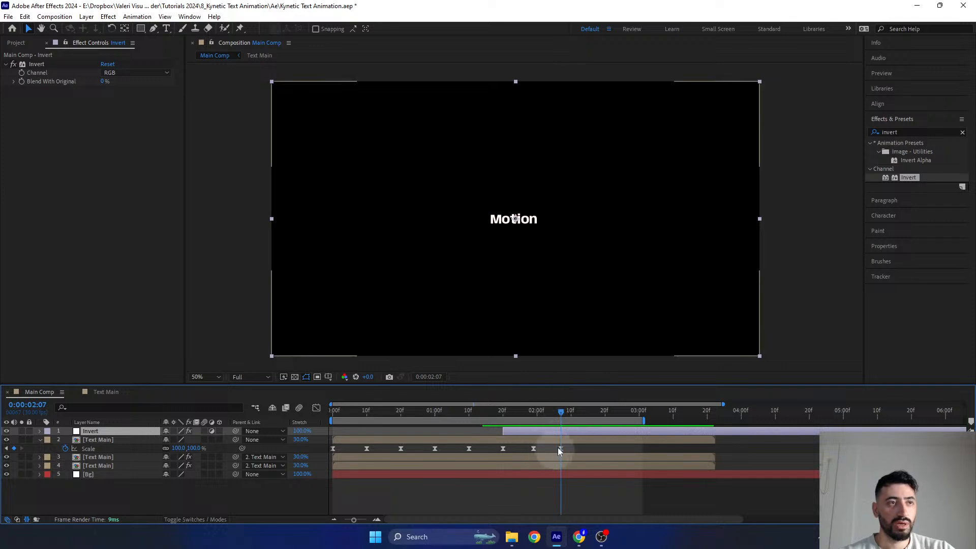
- Trim the Invert layer's end to the last Scale keyframe at 0:00:02:07 and play the animation with the top Text Main layer collapsed
key(alt)
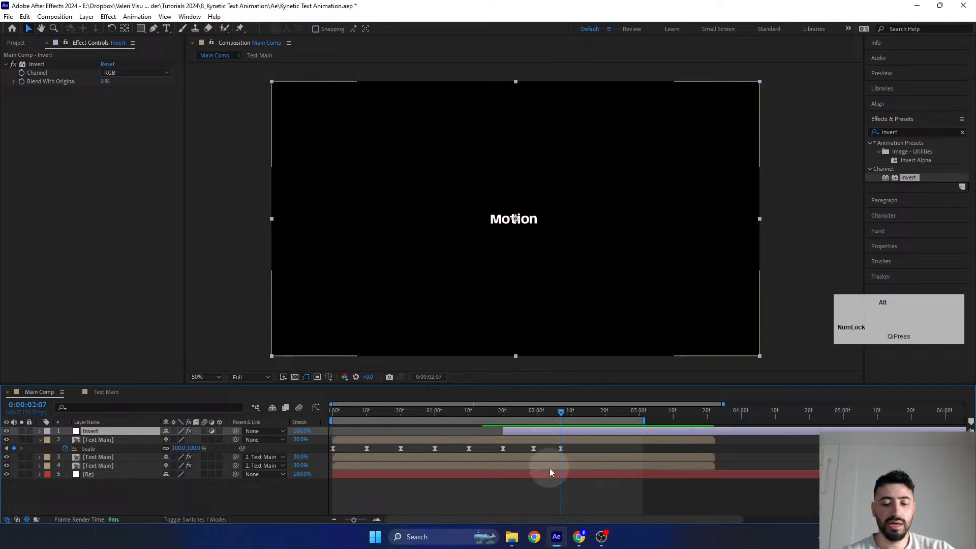
key(alt+bracketright)
drag(548, 414, 493, 423)
key(space)
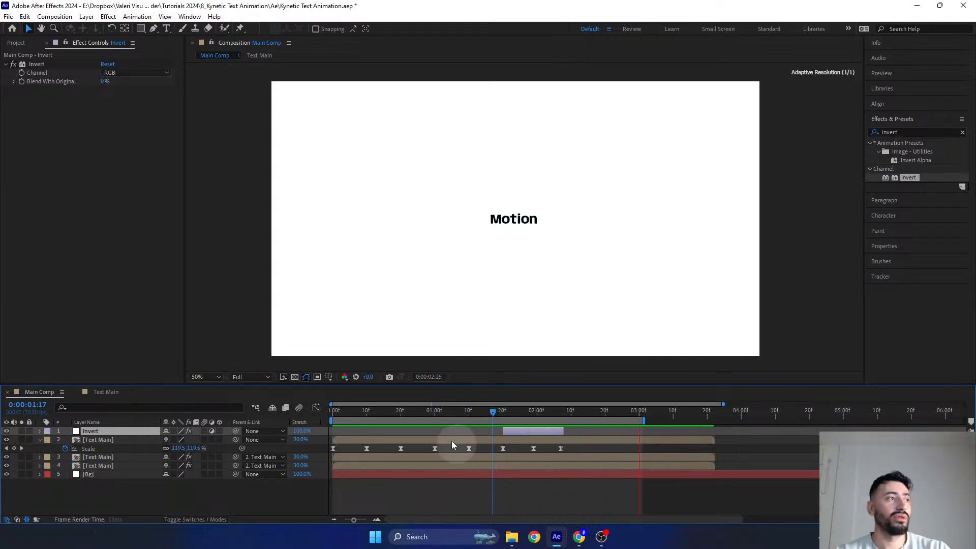
click(39, 439)
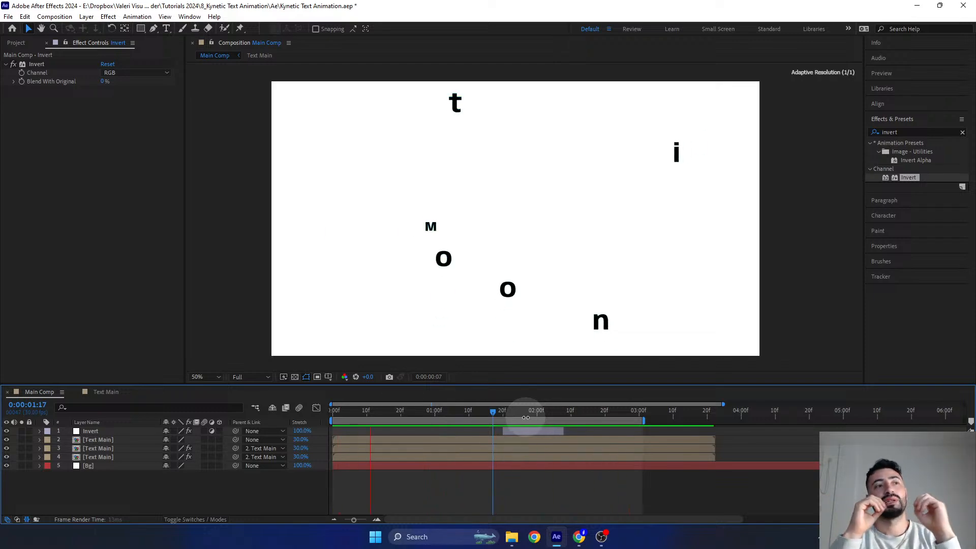
- Switch to the Instagram profile in Chrome, view its stories back to the first one, and return to After Effects
mouse_move(582, 539)
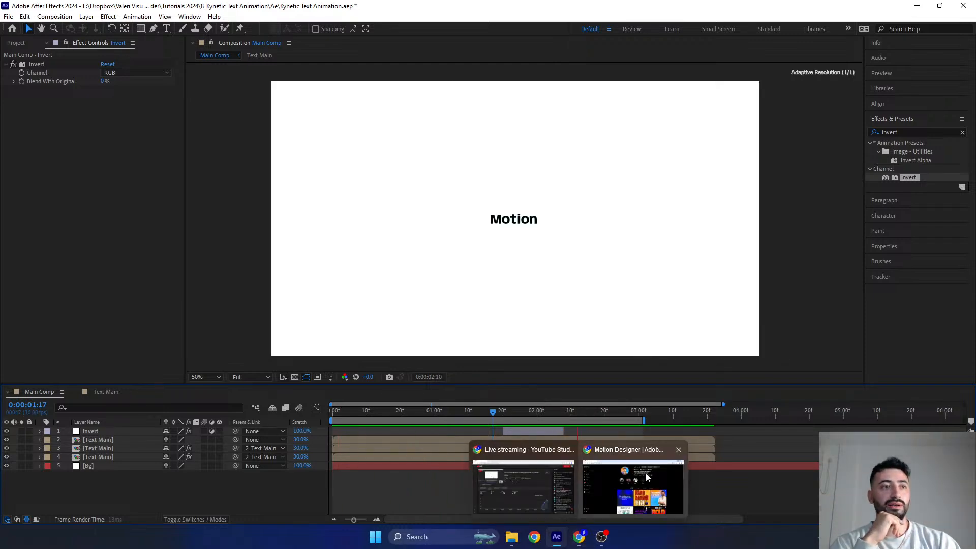
click(610, 483)
click(403, 119)
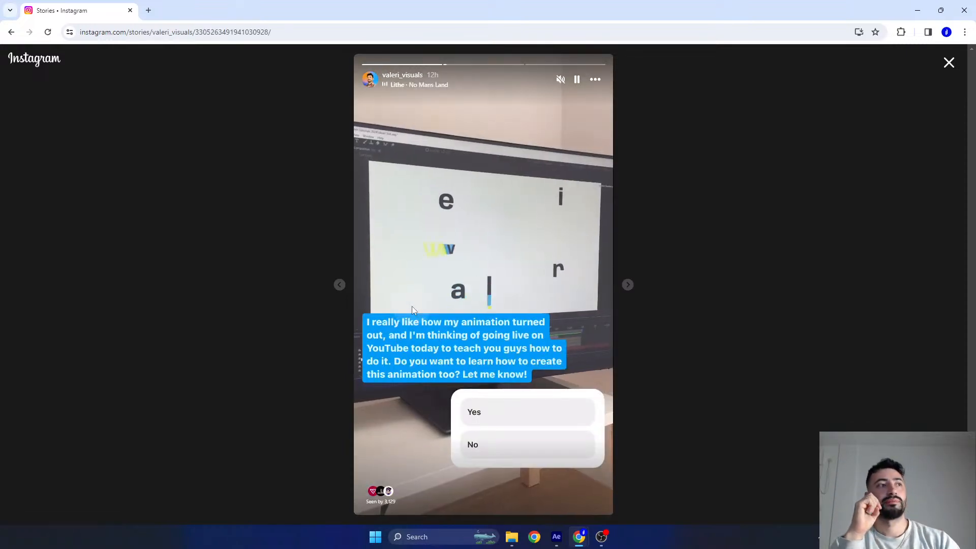
click(339, 284)
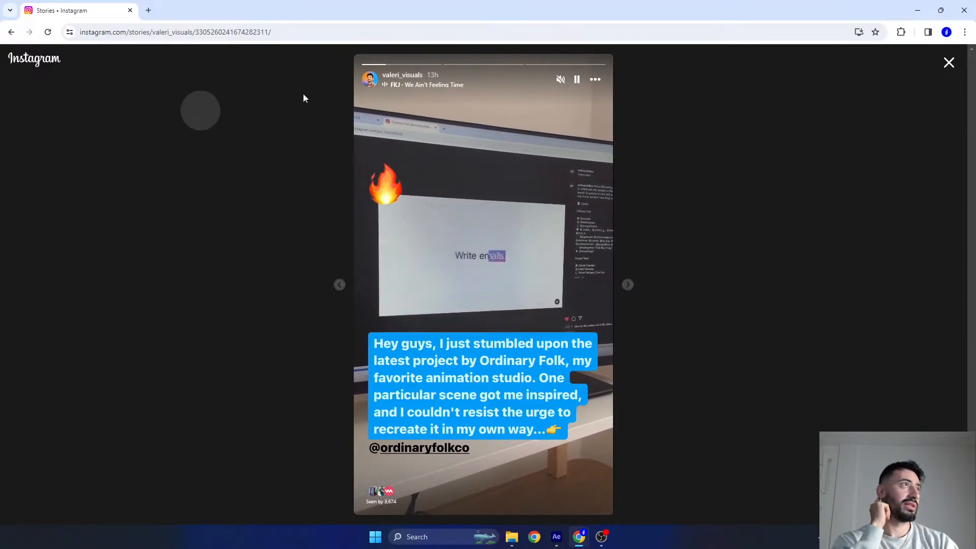
click(949, 62)
click(919, 10)
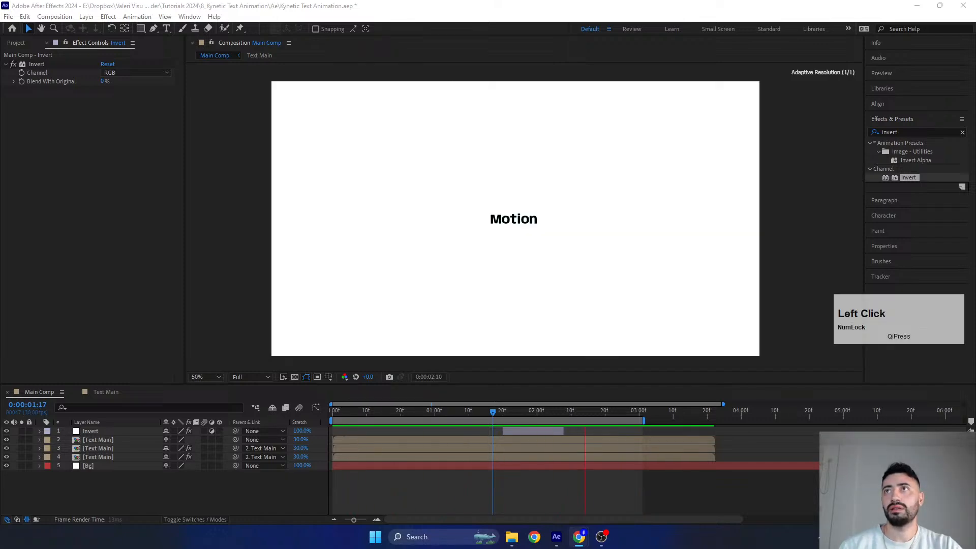
- Bring up the browser window with the Motion Verse community's Q&A page
drag(407, 548, 419, 1)
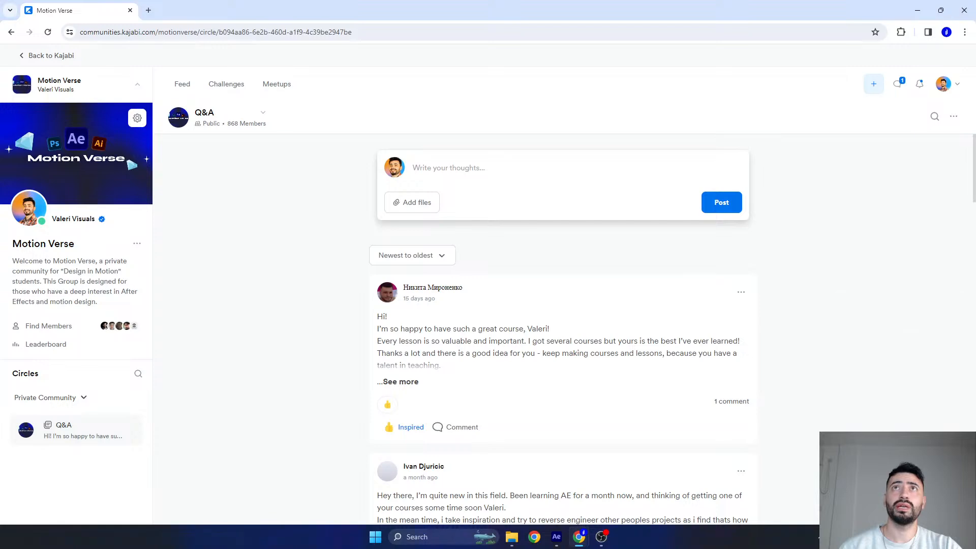
- Look through the member posts and shared animations on the Motion Verse Q&A page, and return to After Effects
scroll(318, 327, down, 8)
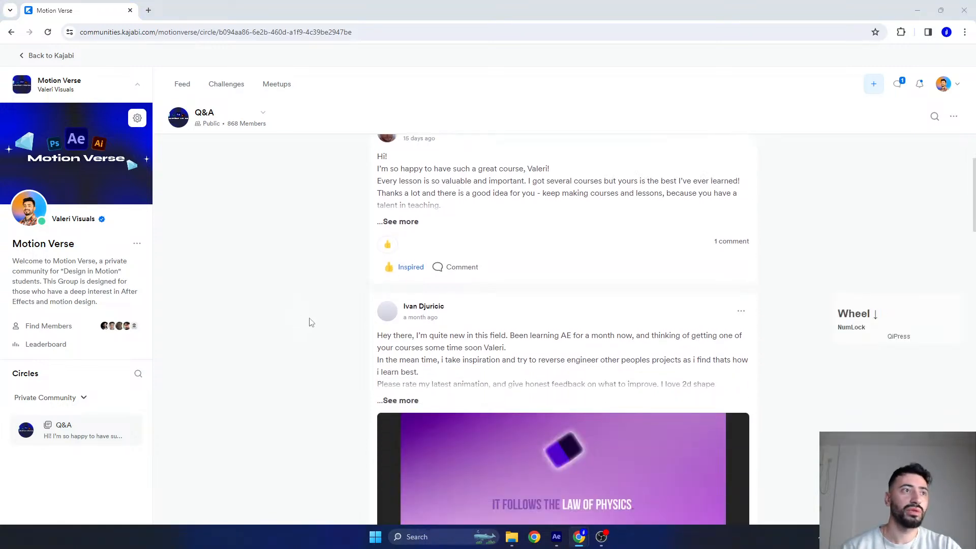
scroll(328, 329, down, 5)
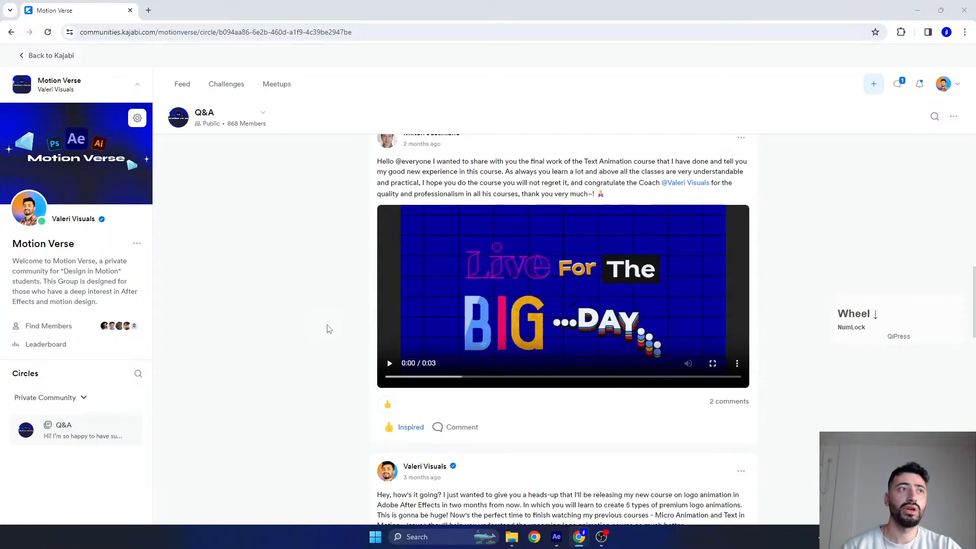
scroll(328, 329, down, 10)
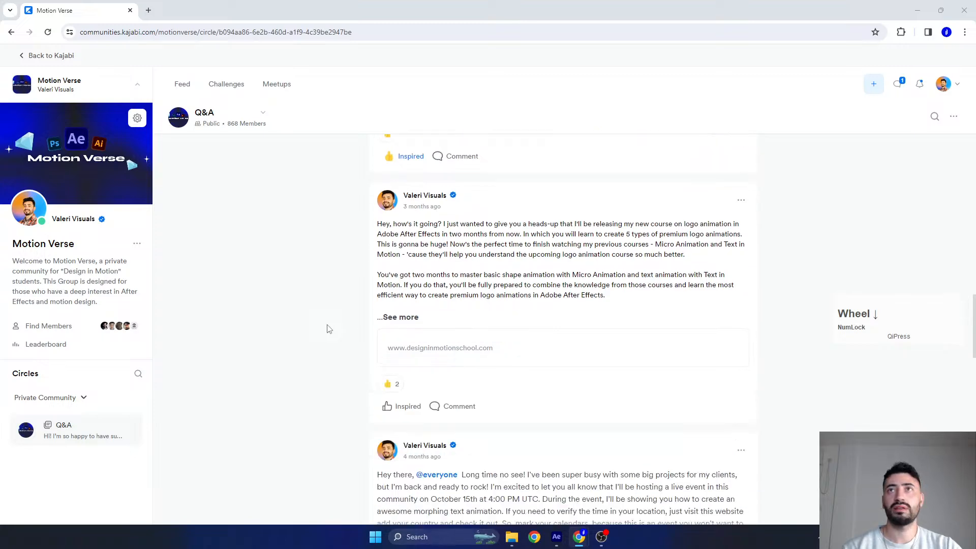
scroll(328, 329, down, 7)
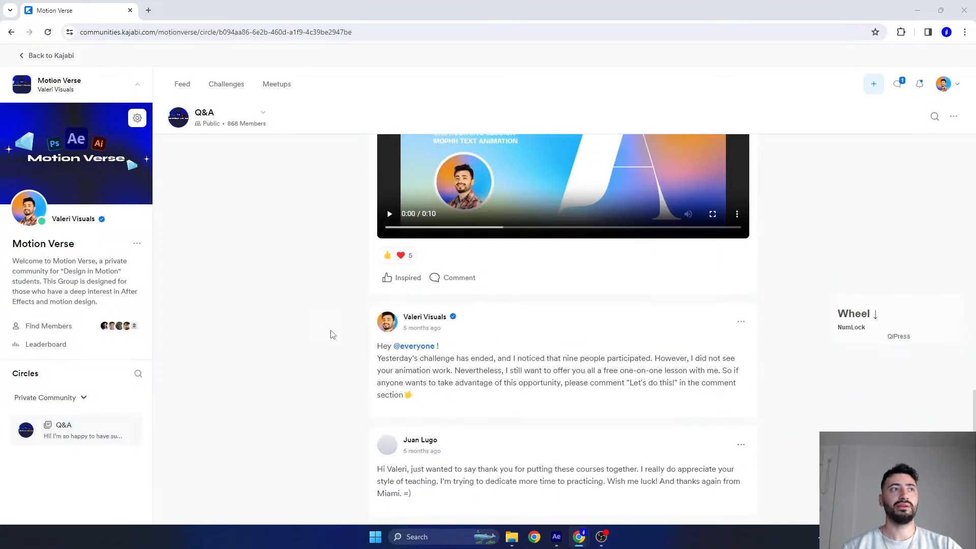
scroll(321, 312, down, 1)
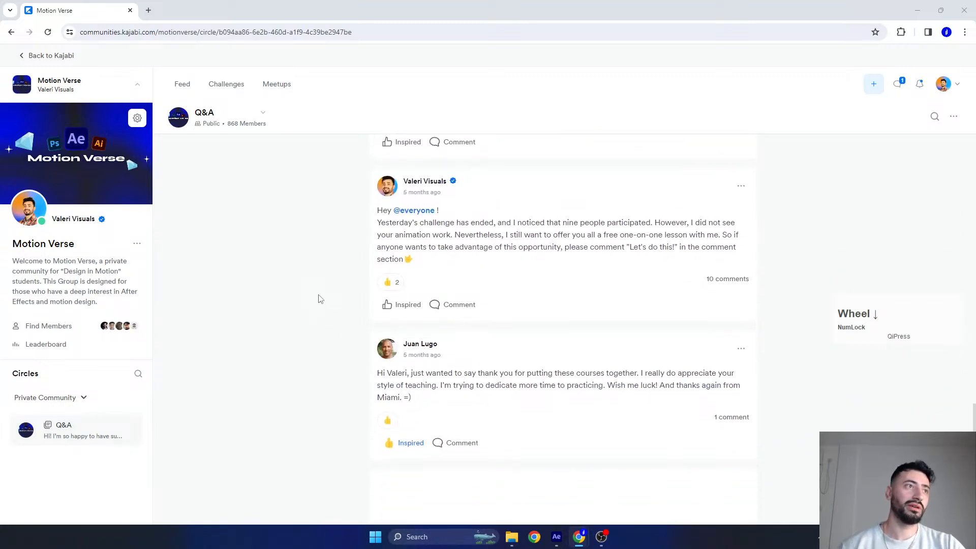
scroll(319, 276, down, 11)
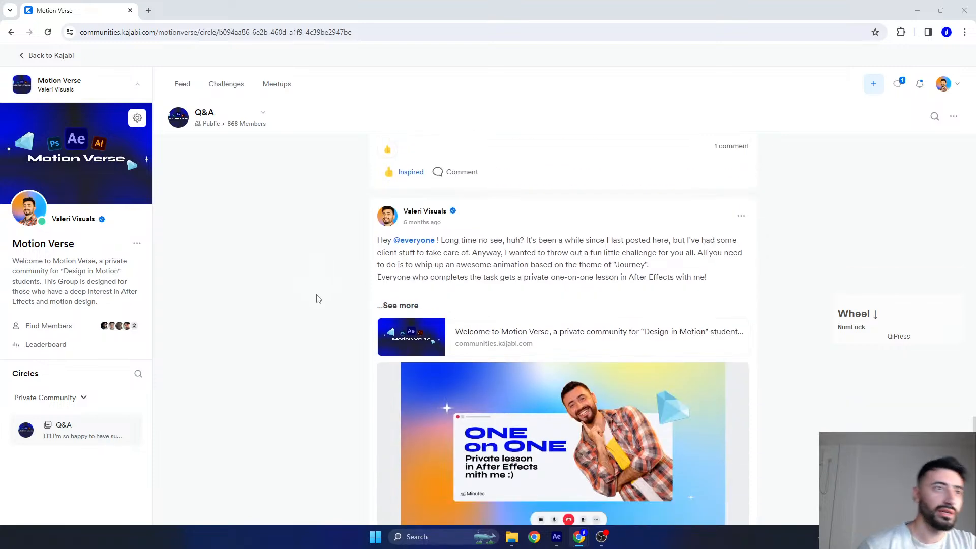
scroll(284, 316, down, 15)
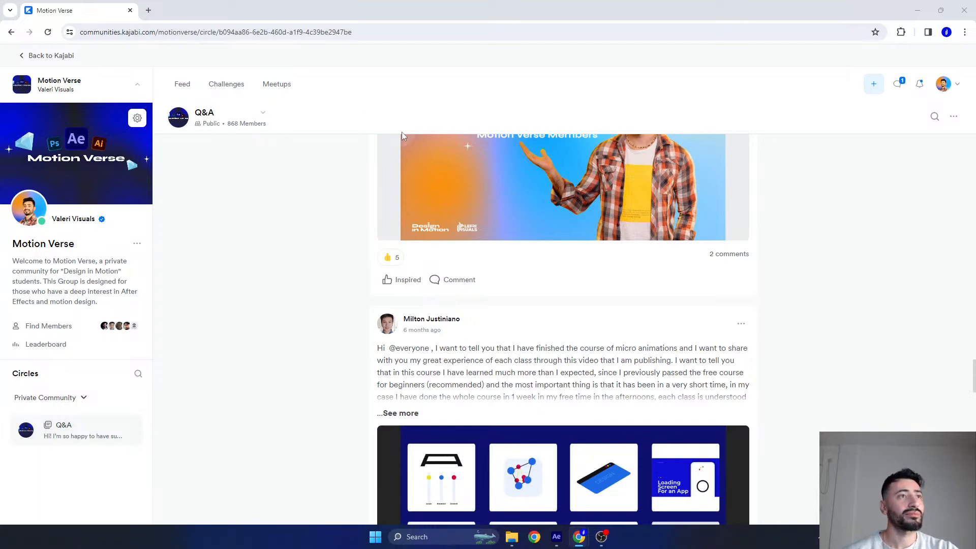
scroll(584, 334, down, 10)
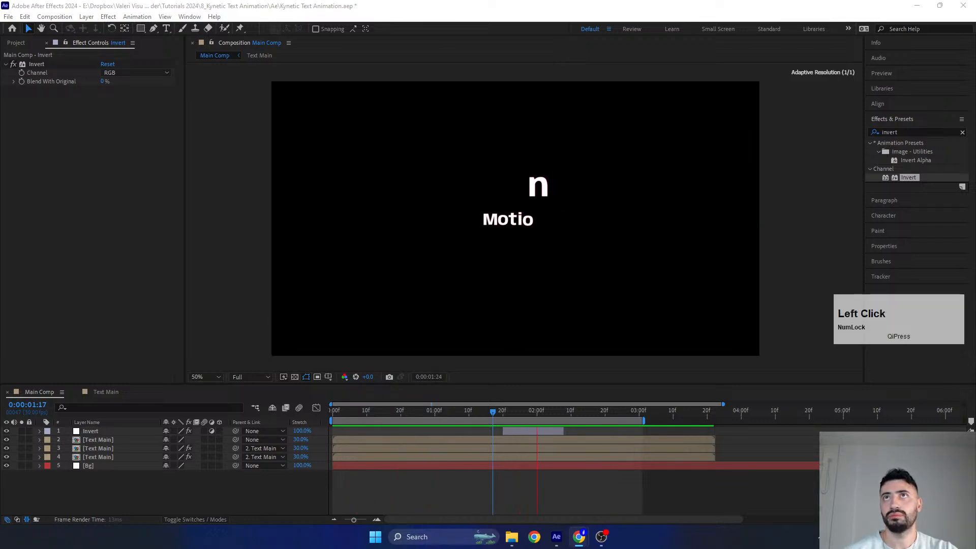
- Bring up the Design in Motion school home page, without its Preview Mode banner, and look over the Motion Bundle offer
drag(975, 311, 537, 2)
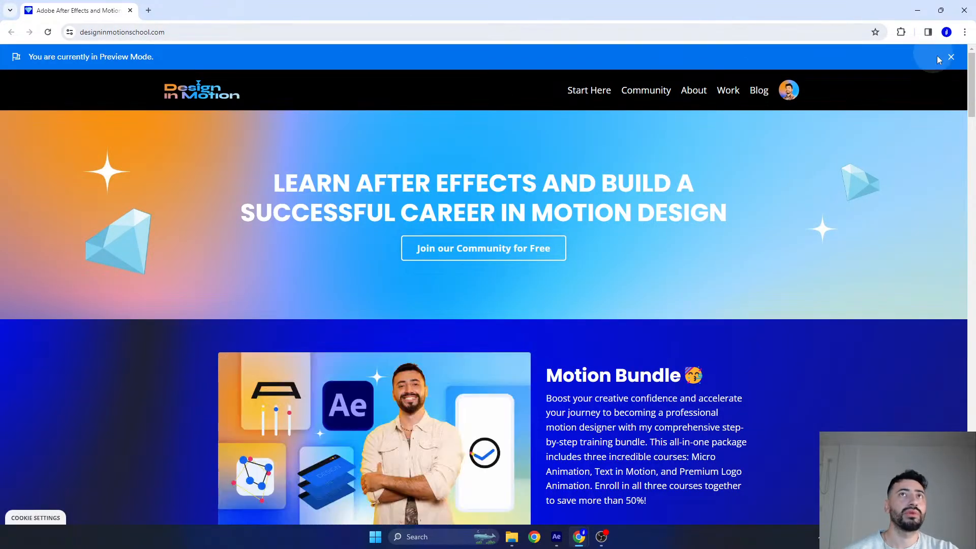
click(953, 58)
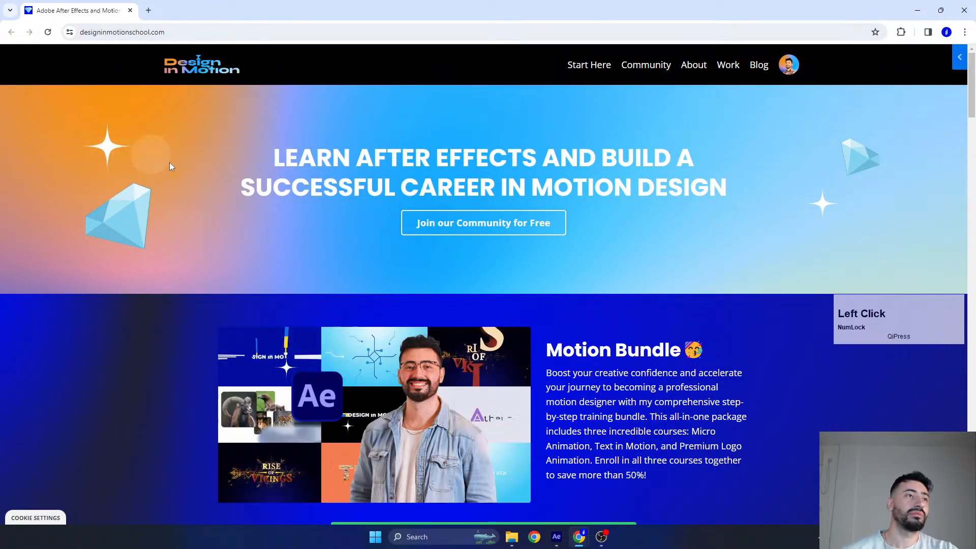
scroll(221, 191, down, 5)
scroll(227, 188, down, 1)
scroll(234, 190, up, 5)
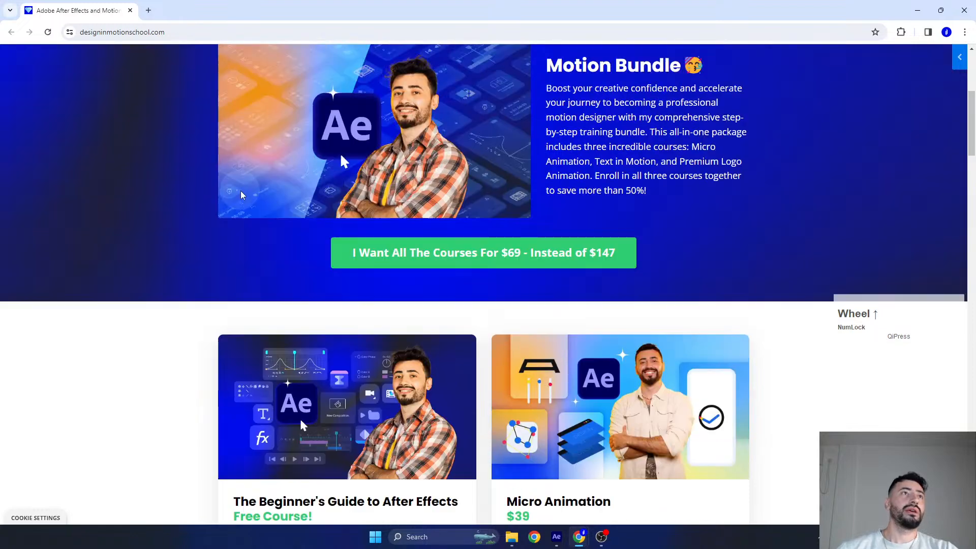
scroll(255, 192, up, 1)
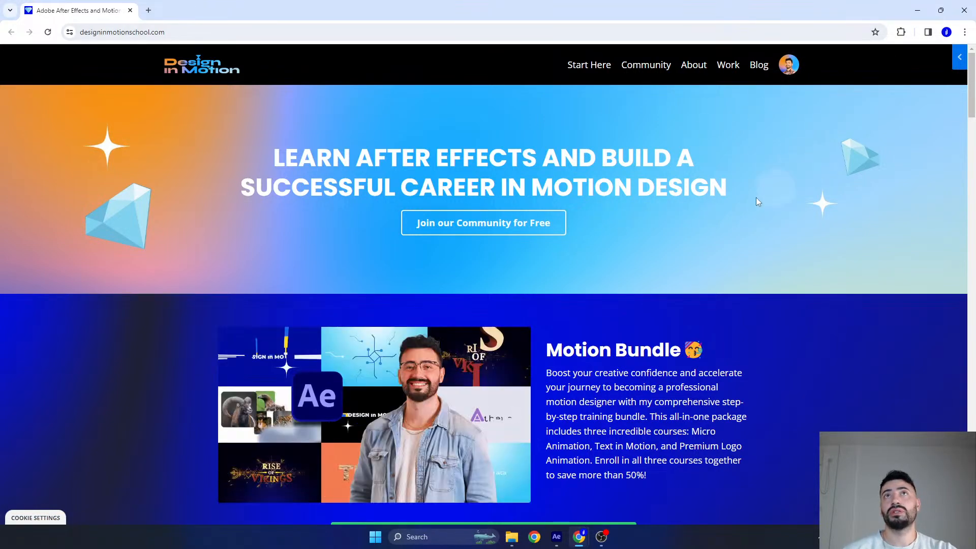
- Open the Text in Motion course page from the home page's course list and close its Preview Mode banner
scroll(679, 235, down, 13)
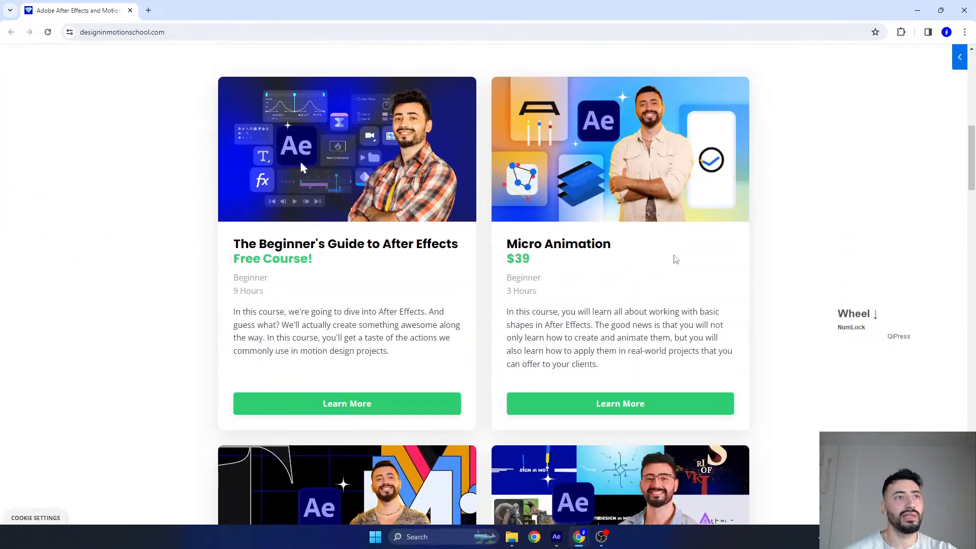
scroll(673, 255, down, 3)
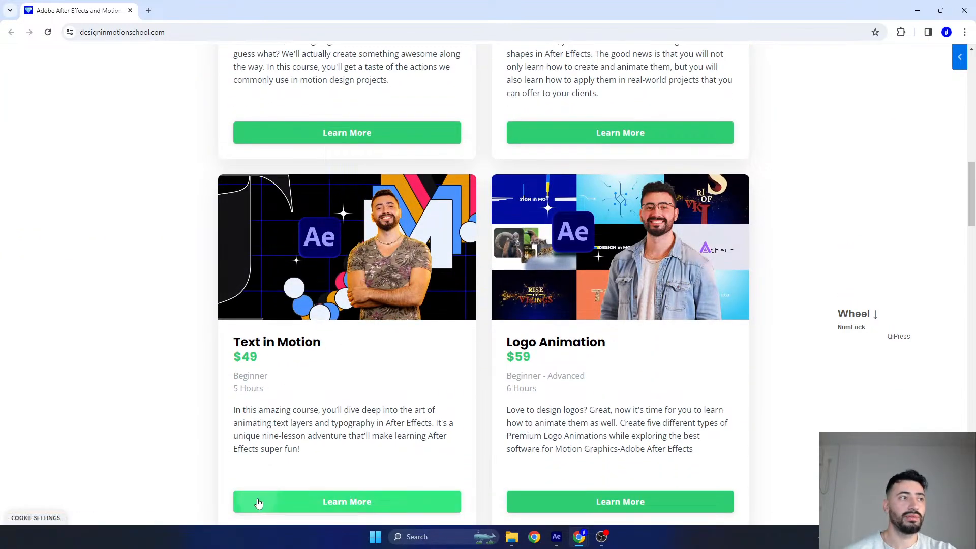
click(258, 503)
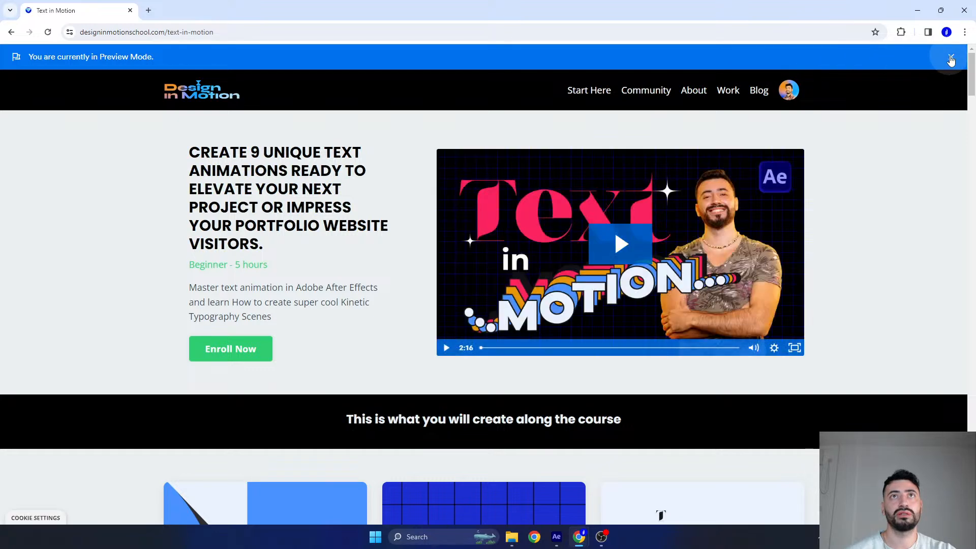
click(951, 58)
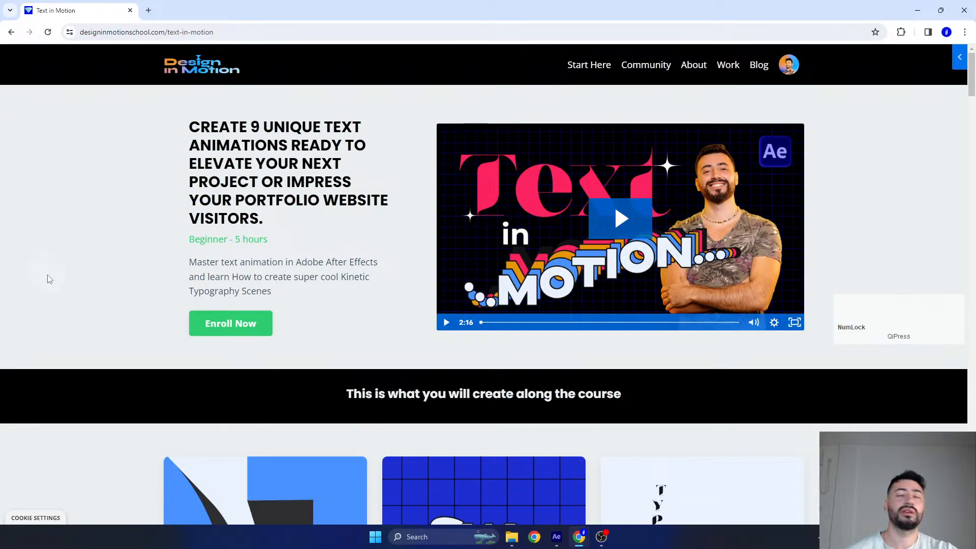
scroll(50, 279, down, 1)
scroll(52, 282, up, 1)
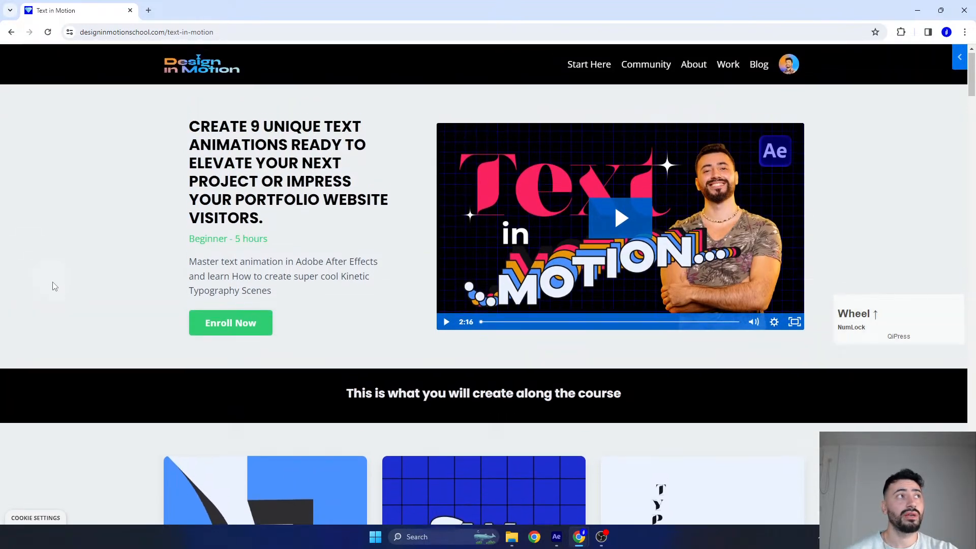
- Look through the Text in Motion course's Lesson #1 to Lesson #9 cards and return to After Effects
scroll(132, 254, down, 5)
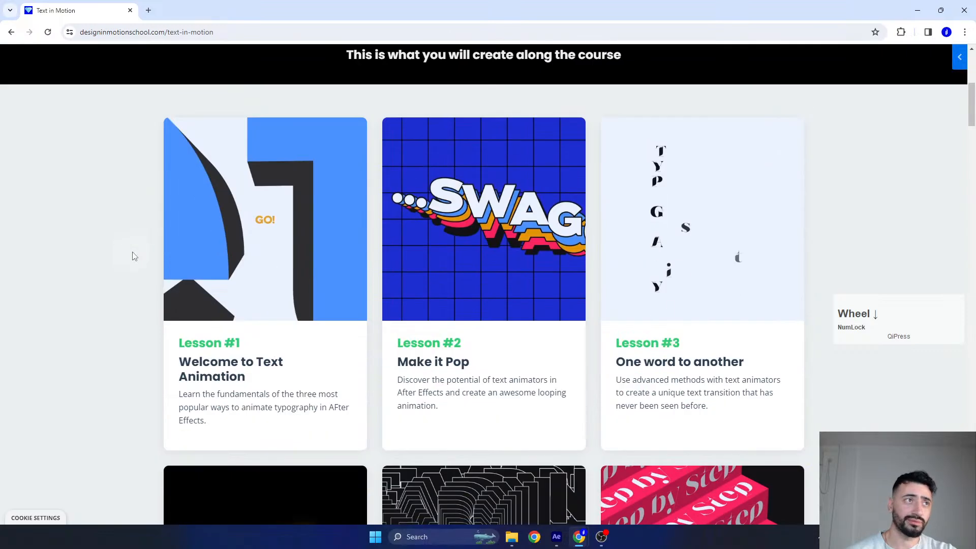
scroll(134, 256, down, 1)
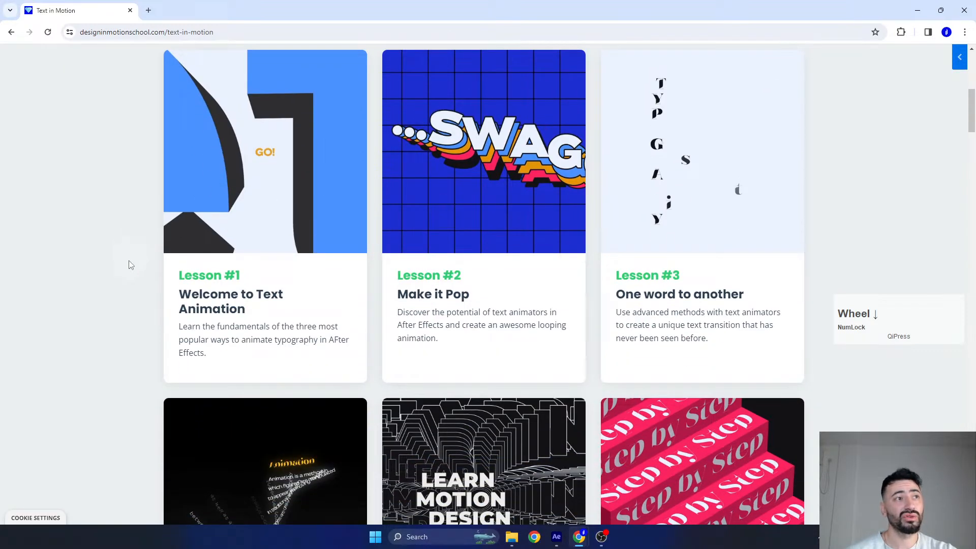
scroll(150, 270, down, 2)
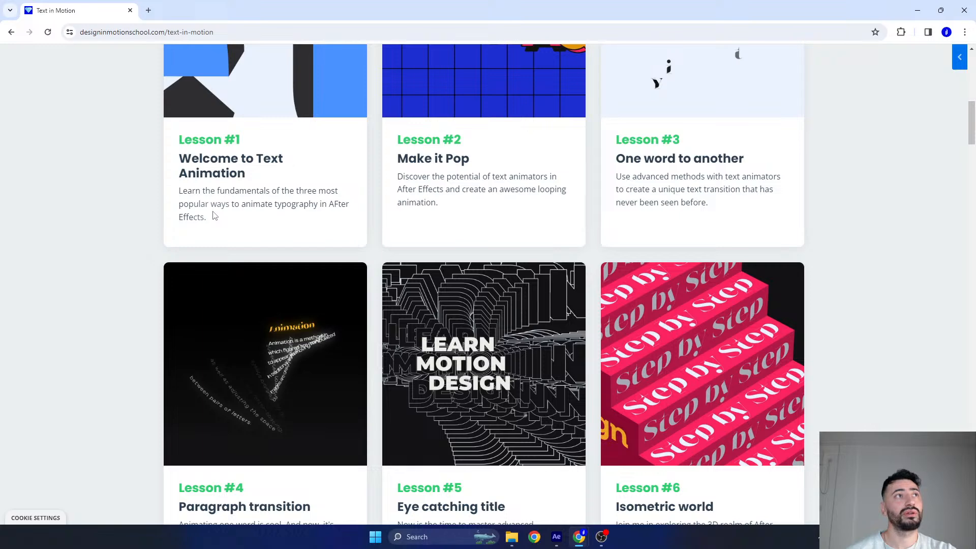
scroll(222, 222, up, 2)
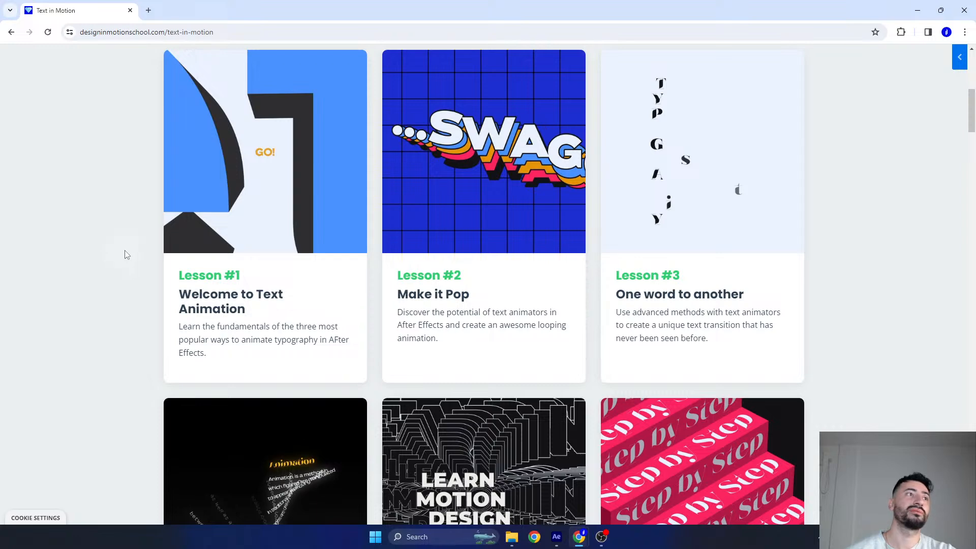
scroll(133, 254, down, 2)
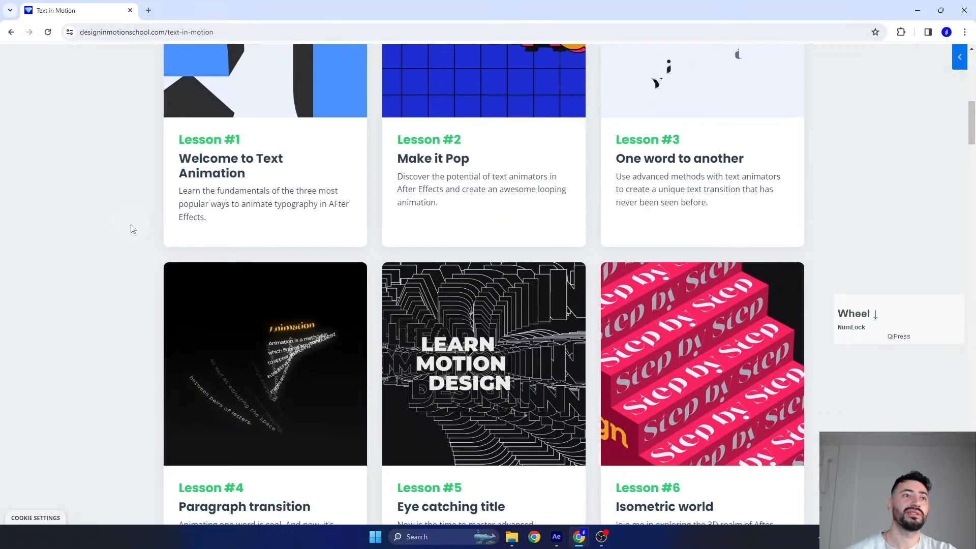
scroll(133, 228, down, 1)
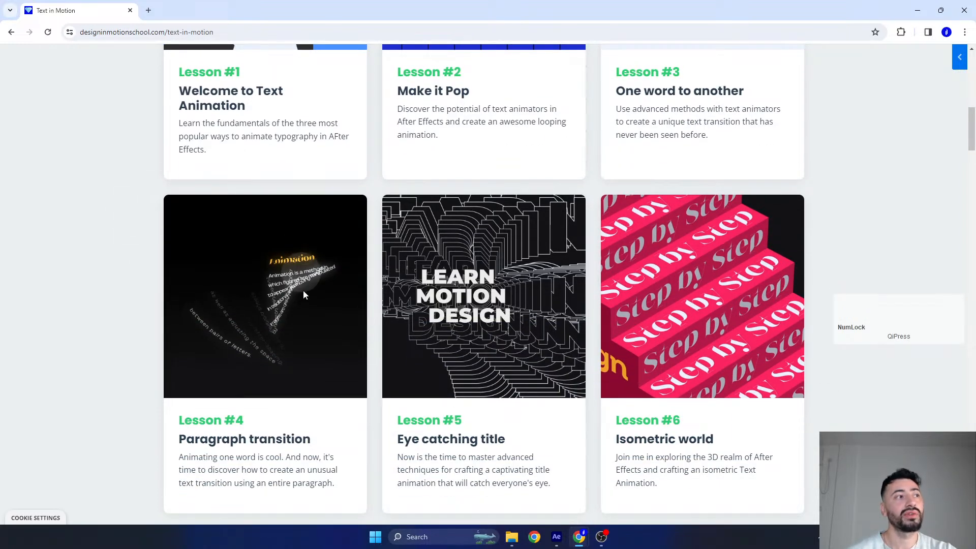
scroll(264, 272, down, 3)
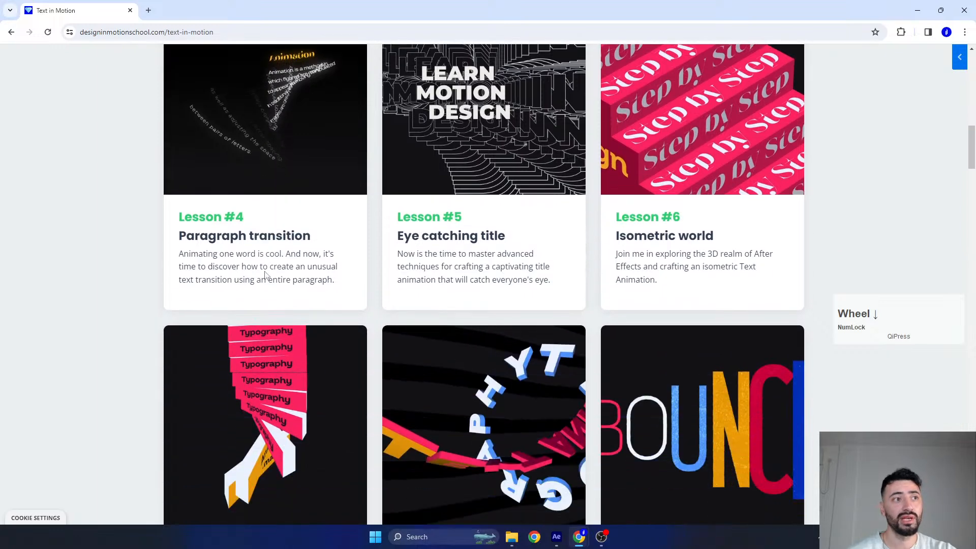
scroll(264, 274, down, 6)
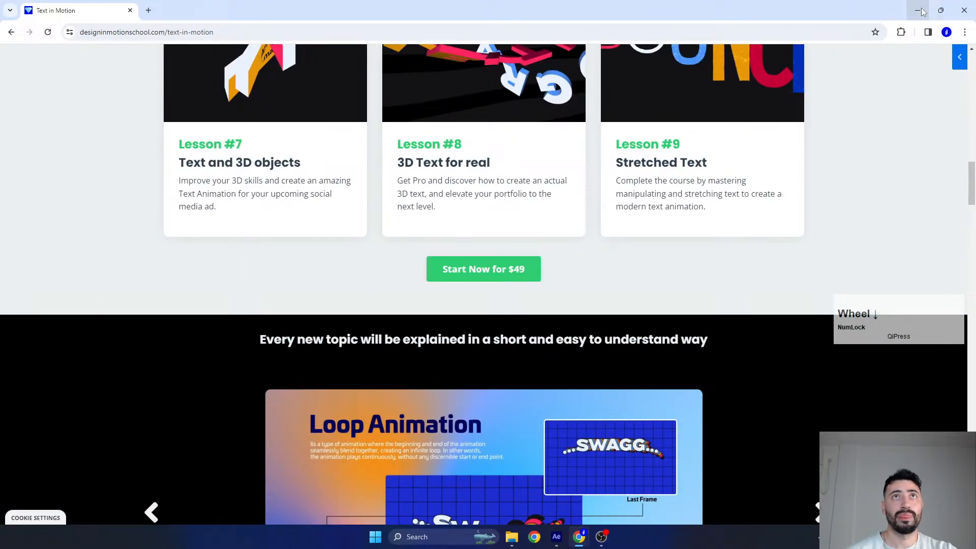
click(920, 11)
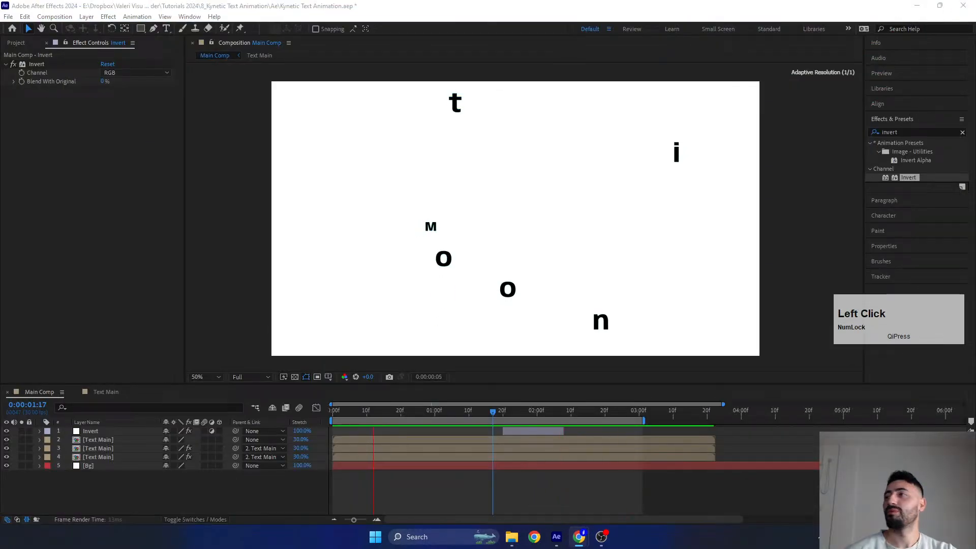